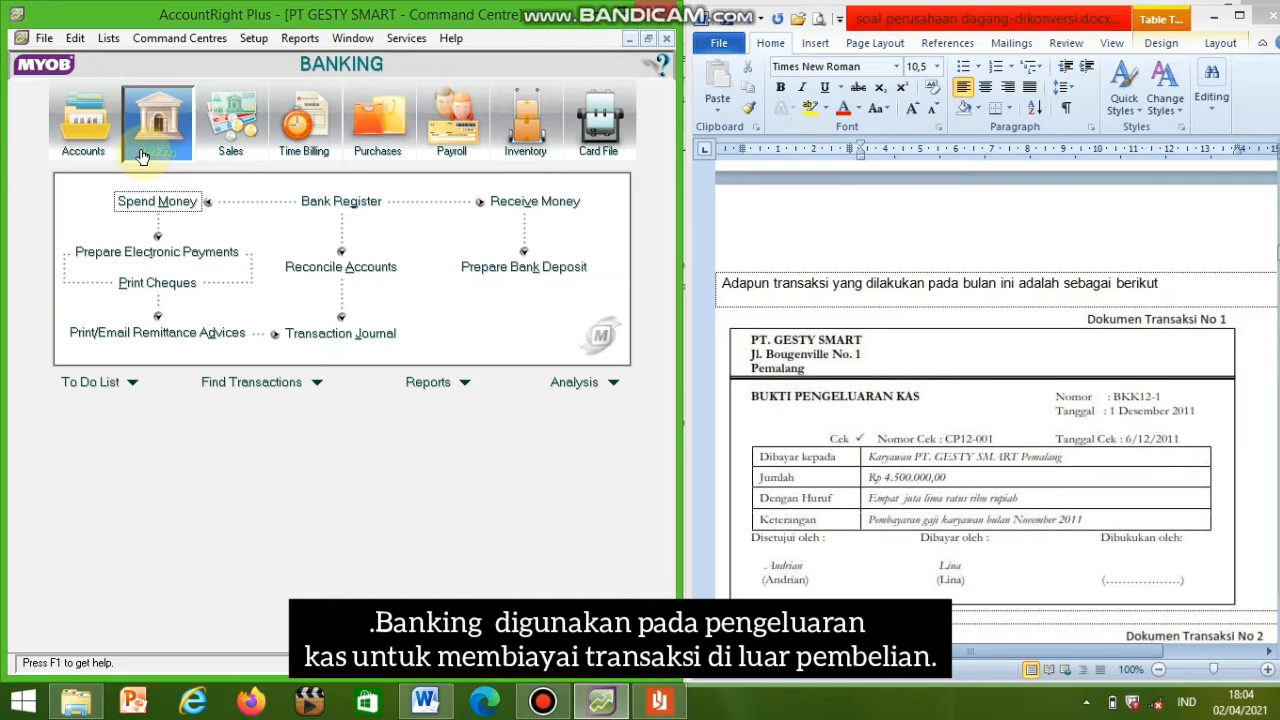
pyautogui.click(232, 140)
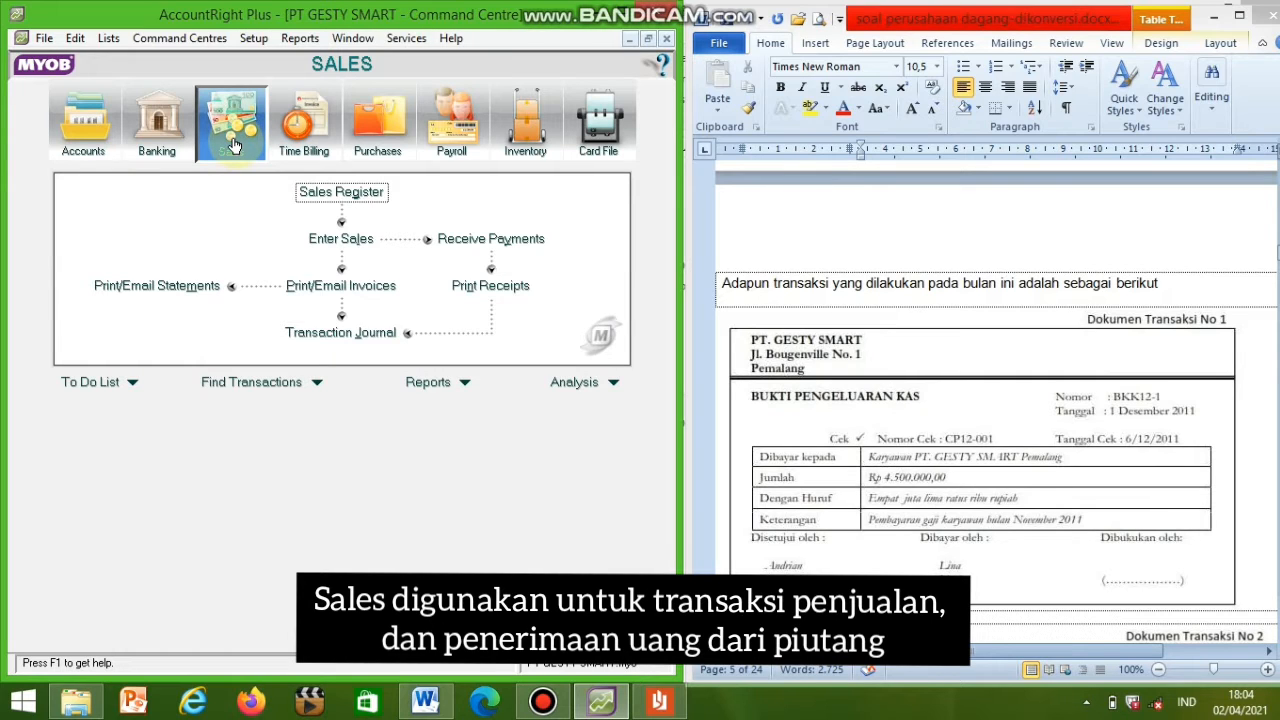
pyautogui.click(360, 142)
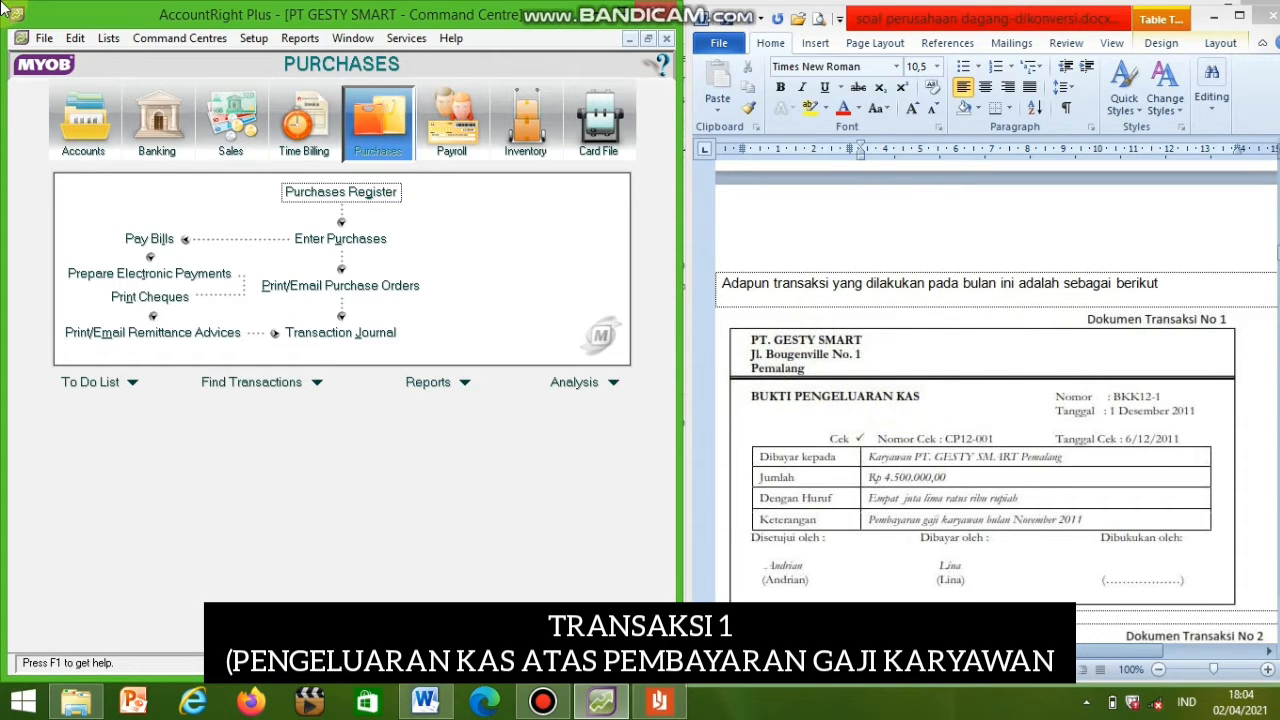
# Step: Start a Spend Money transaction in Banking, paid from account 1-1100 Cash in Bank
pyautogui.click(158, 138)
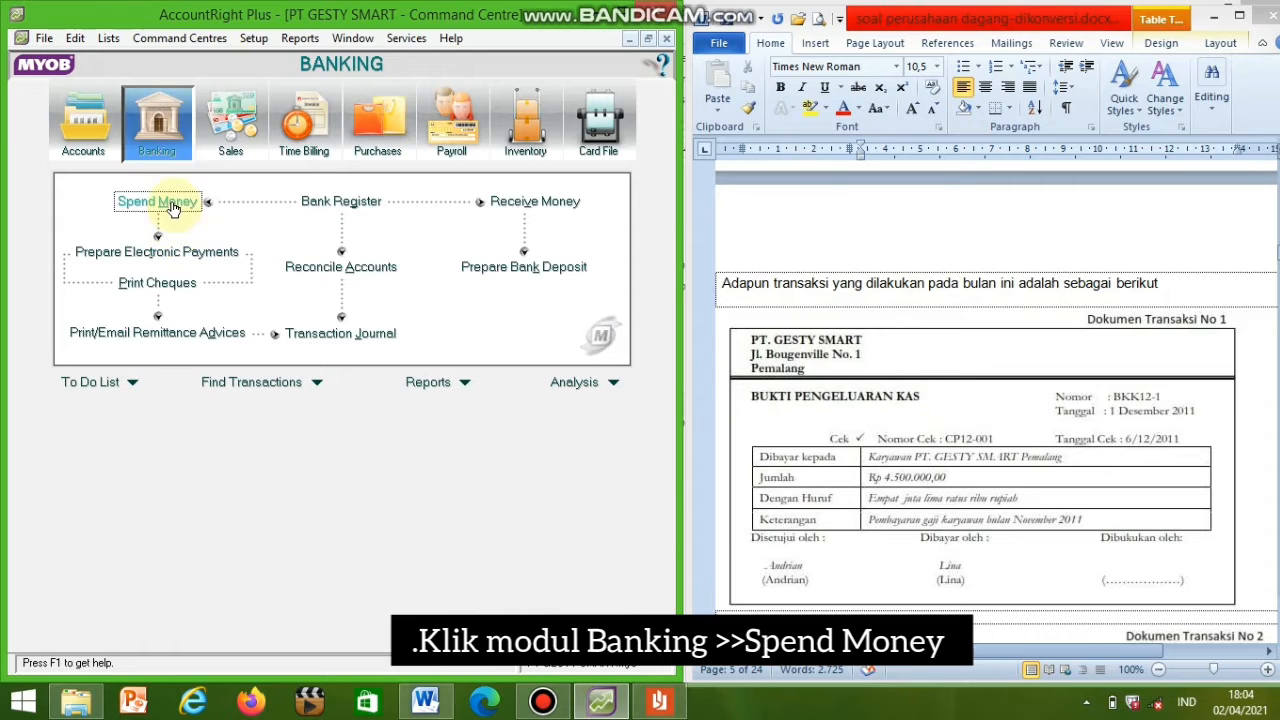
pyautogui.click(168, 204)
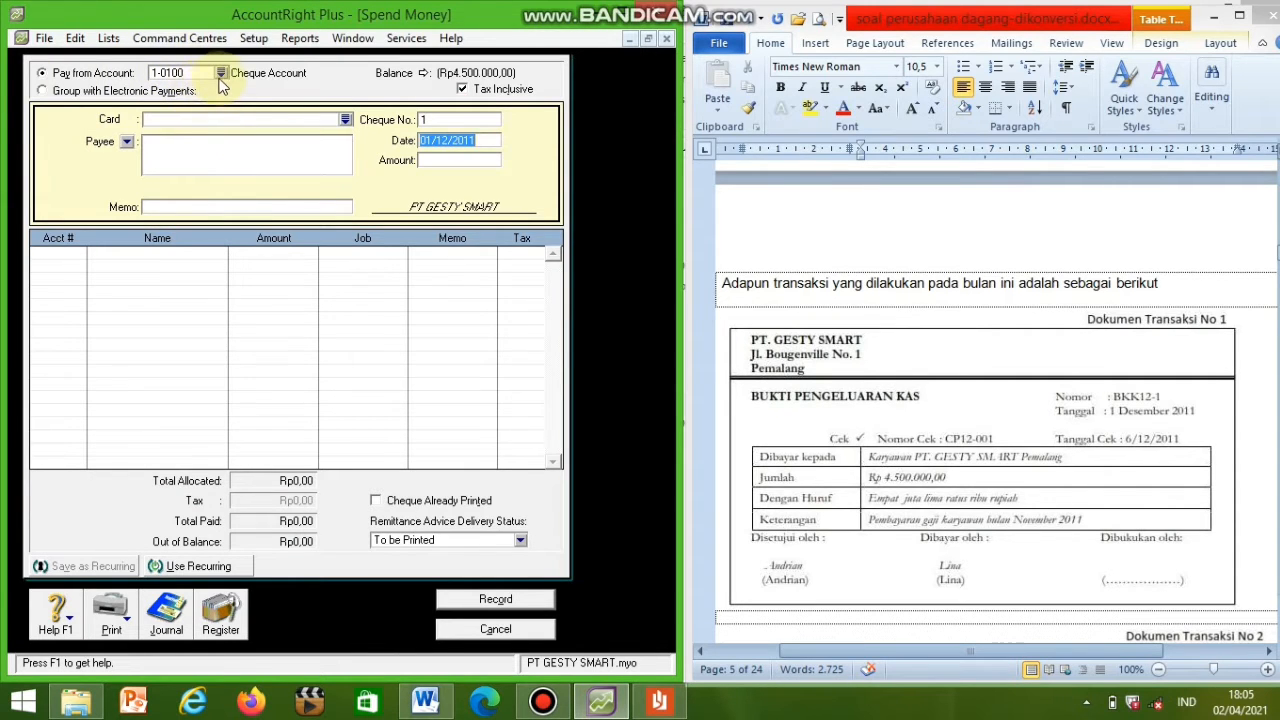
pyautogui.click(221, 73)
pyautogui.click(200, 287)
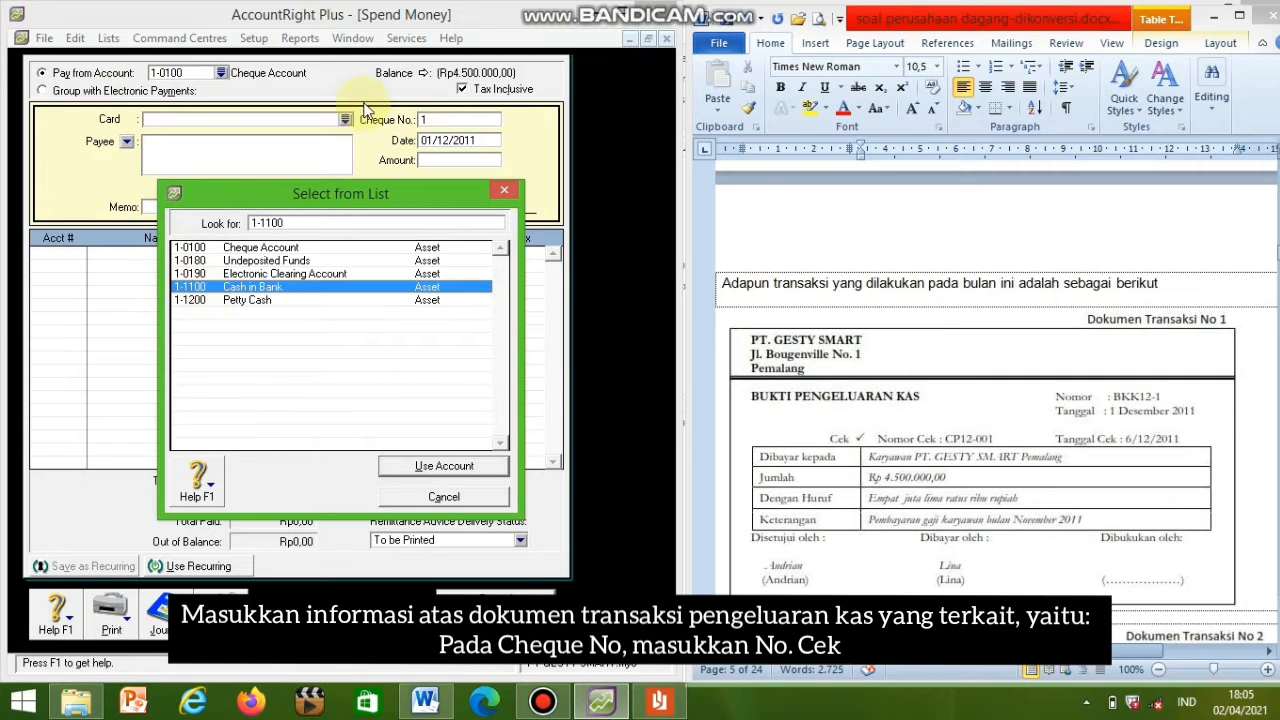
pyautogui.click(429, 466)
# Step: Set the payment's cheque number to CP12-001
pyautogui.click(433, 121)
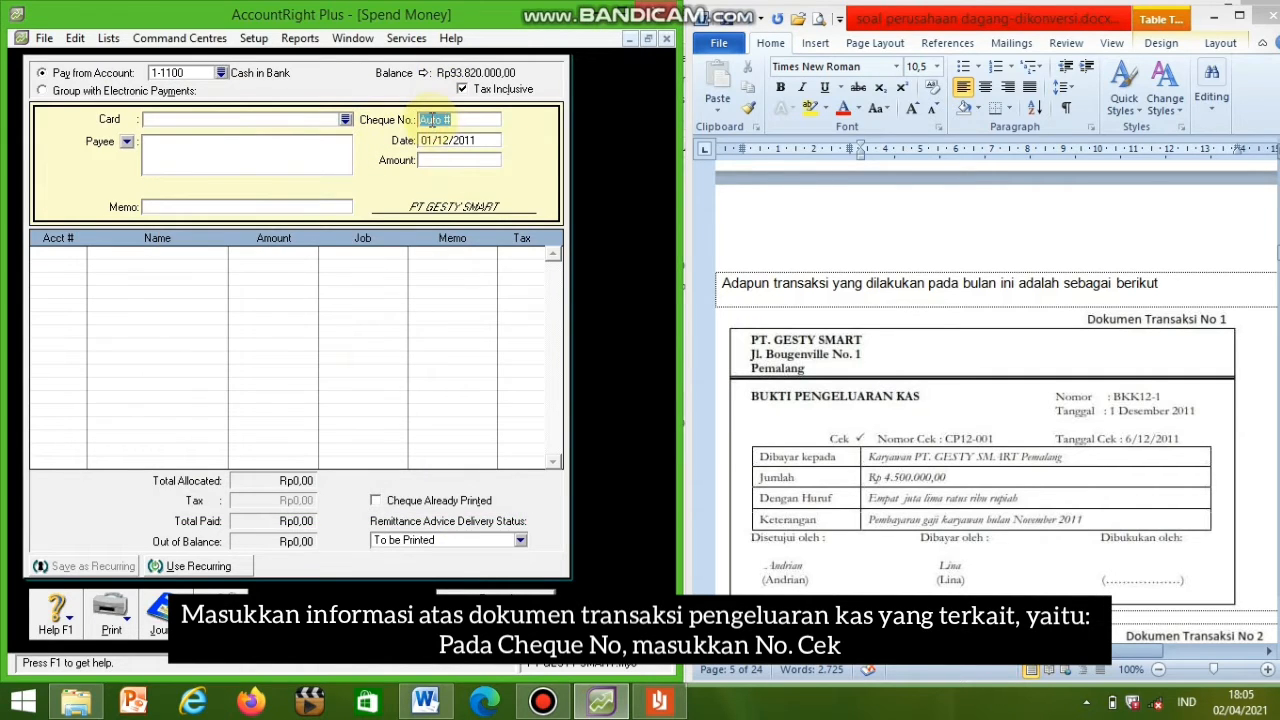
pyautogui.press('BackSpace')
pyautogui.press('capslock')
pyautogui.write('CP12-001')
# Step: Set the payment amount to Rp4.500.000
pyautogui.click(443, 159)
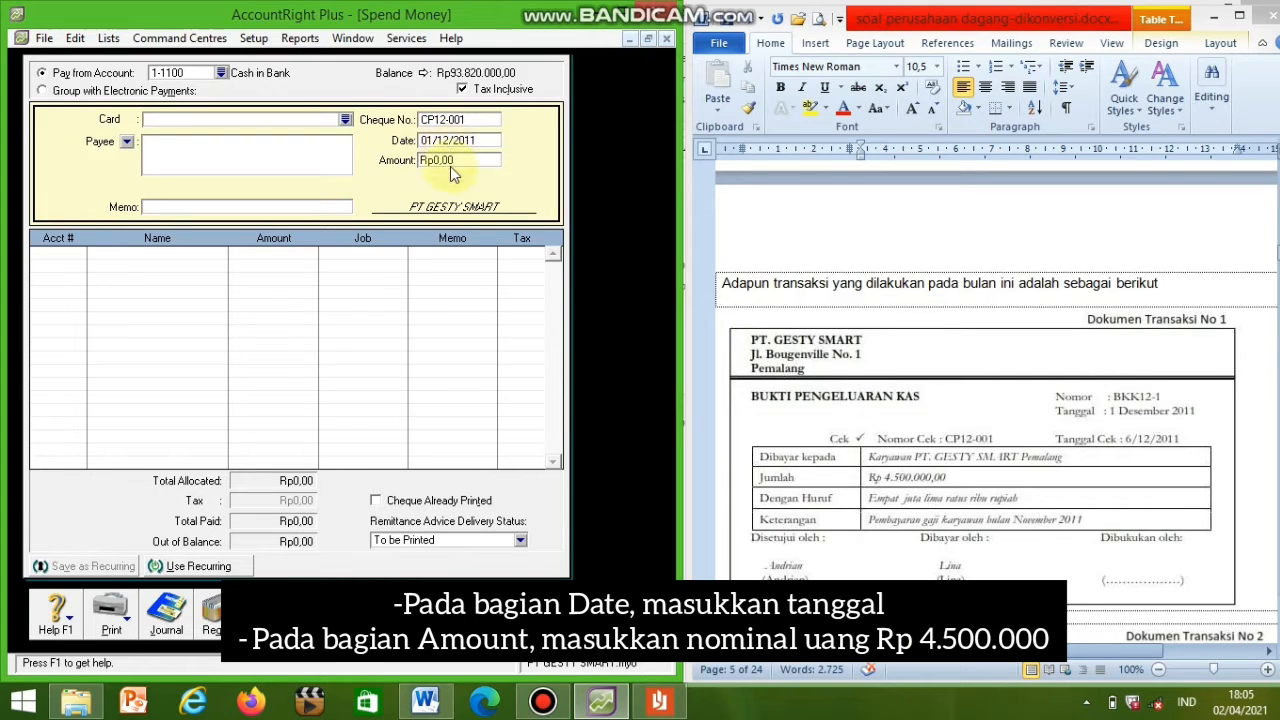
pyautogui.click(467, 156)
pyautogui.press('BackSpace')
pyautogui.press('BackSpace')
pyautogui.press('BackSpace')
pyautogui.press('BackSpace')
pyautogui.press('BackSpace')
pyautogui.write('4.500.000')
pyautogui.press('Tab')
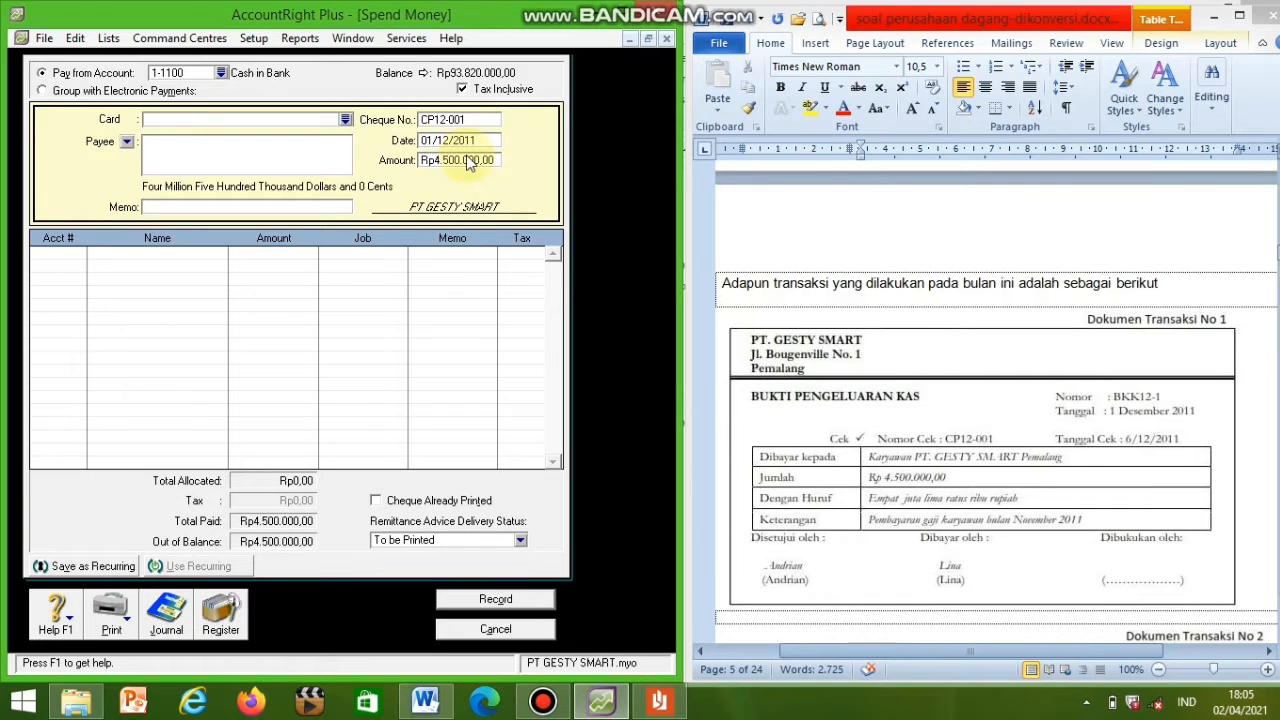
# Step: Enter the payee KARYAWAN PT GESTY SMART and the memo PEMBAYARAN GAJI KARYAWAN
pyautogui.click(255, 162)
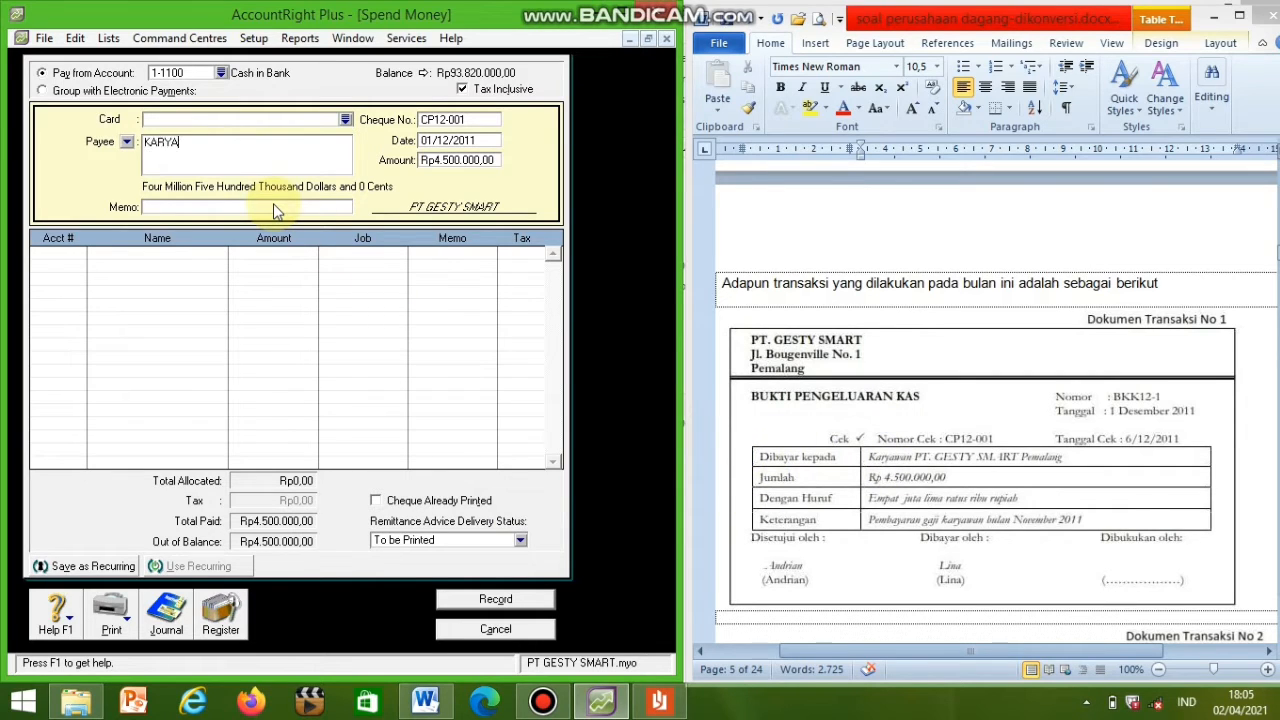
pyautogui.write('KARYAWAN PT')
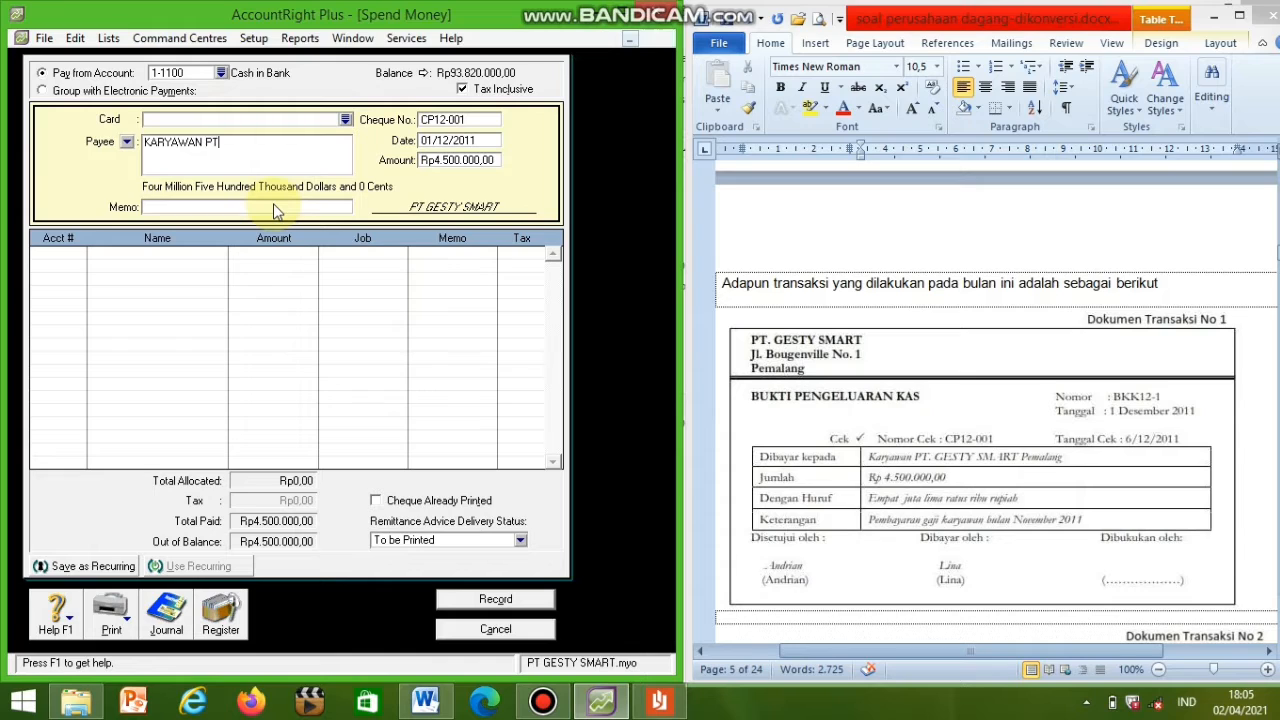
pyautogui.write(' GESTY SMART')
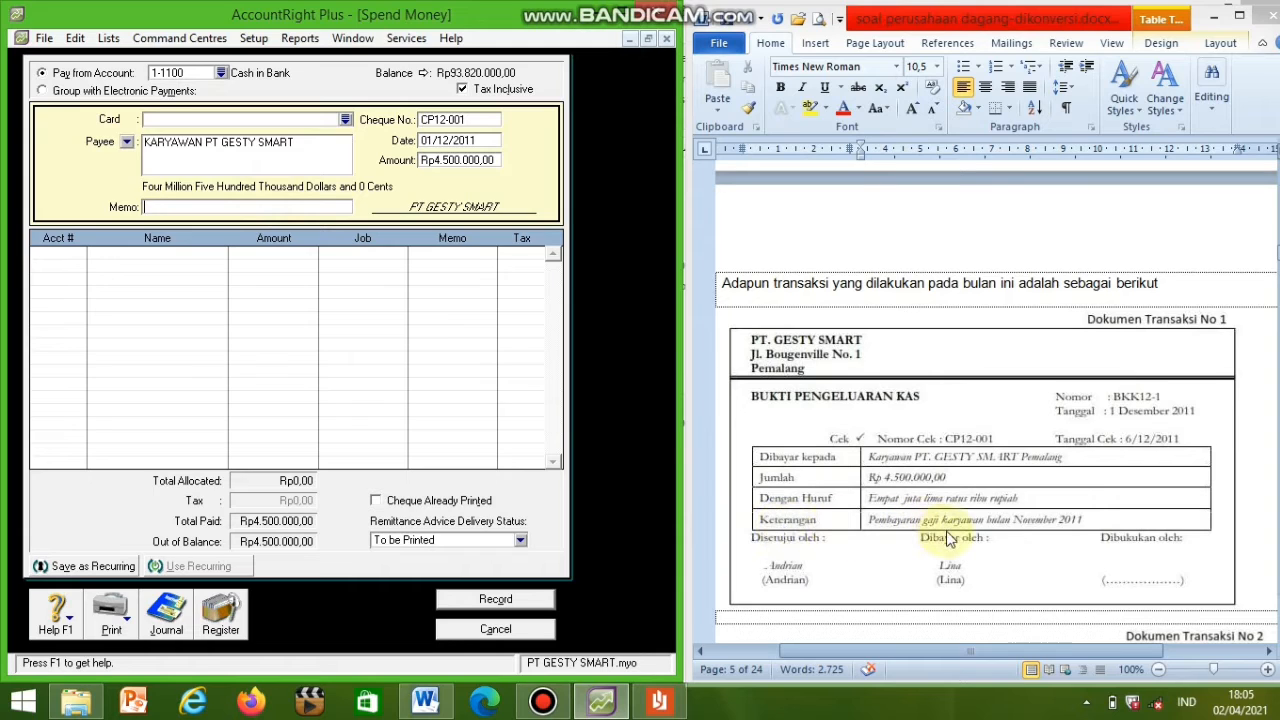
pyautogui.write('PE')
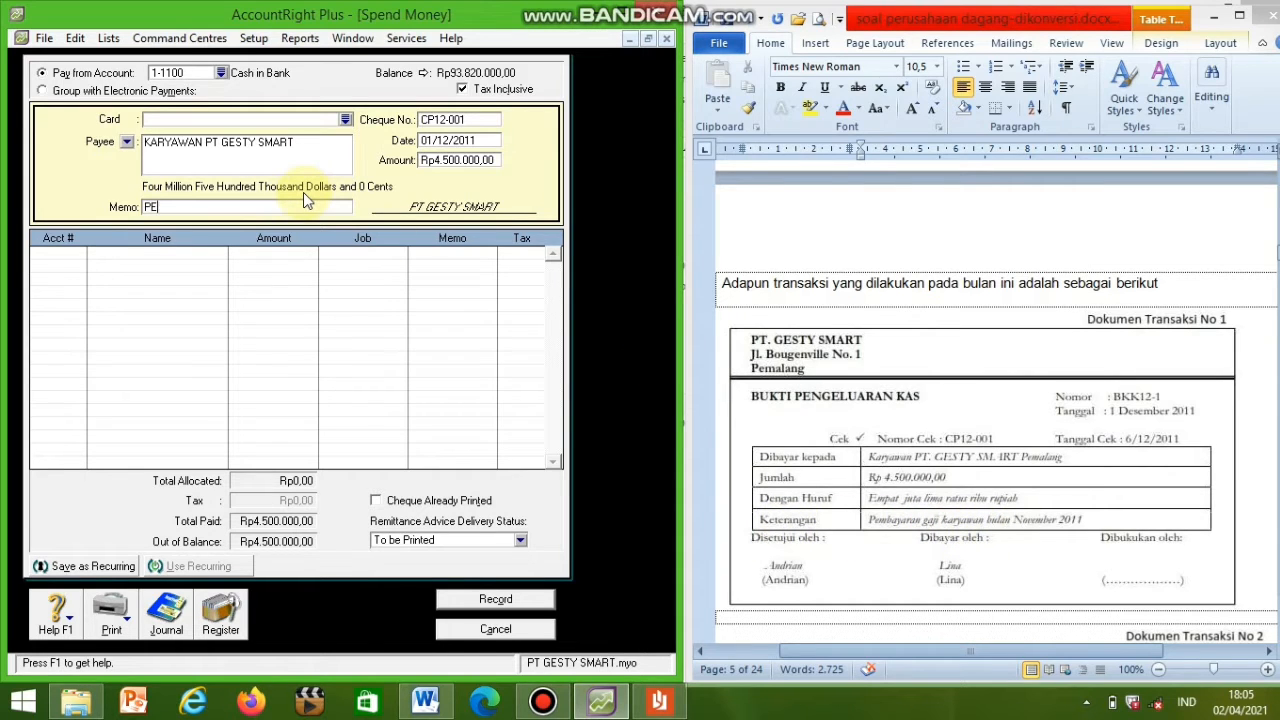
pyautogui.write('MBAYARAN GAJI K')
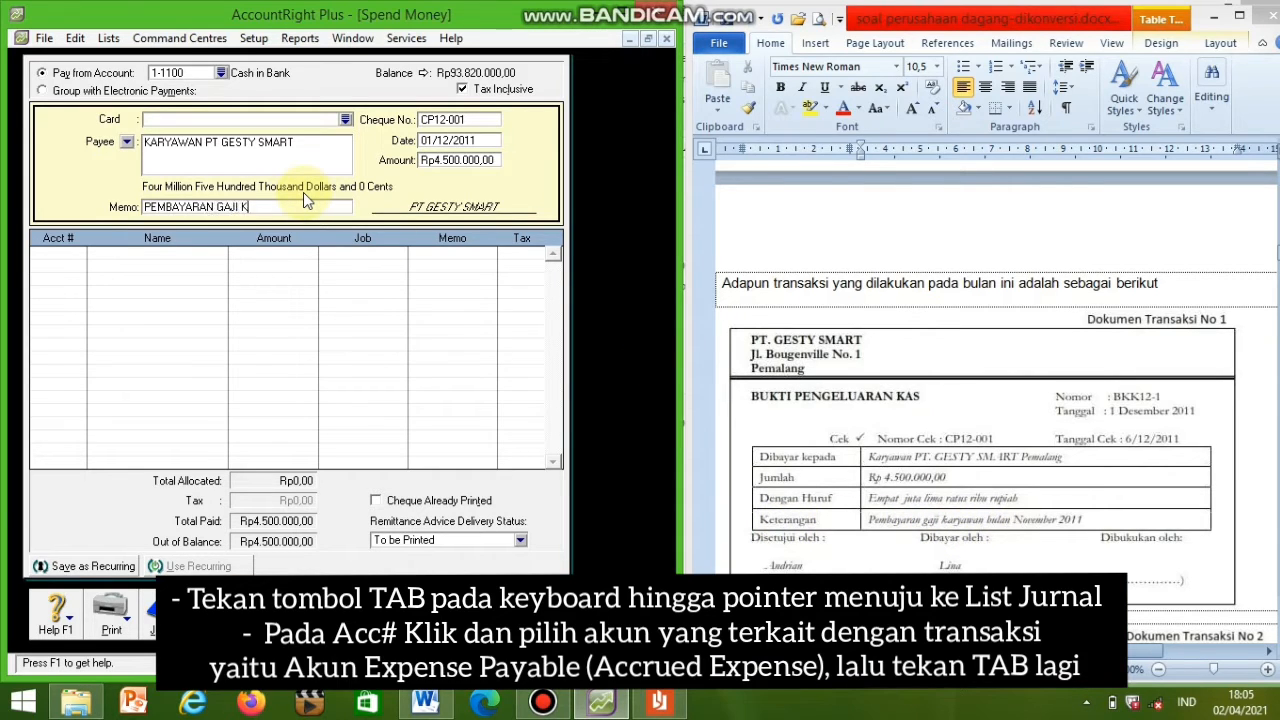
pyautogui.write('ARYAWAN')
# Step: Allocate the payment to account 2-1200 Expense Payable on the first journal line
pyautogui.click(47, 253)
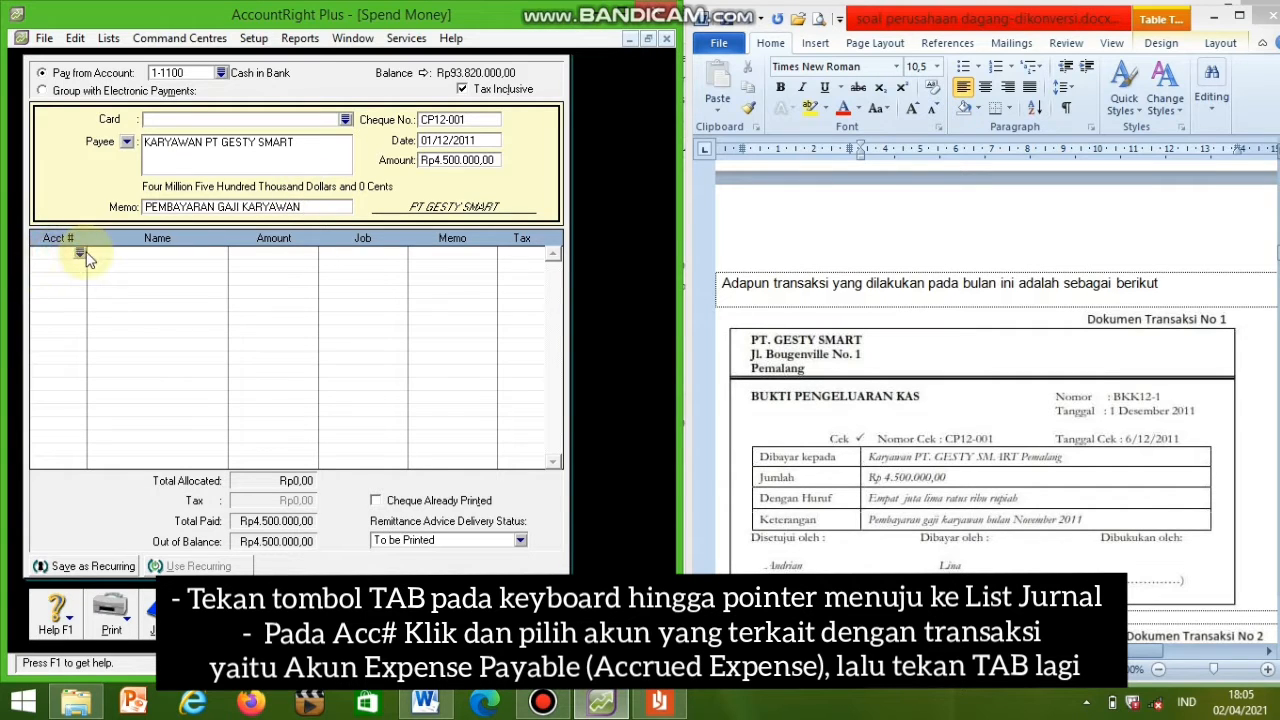
pyautogui.click(80, 253)
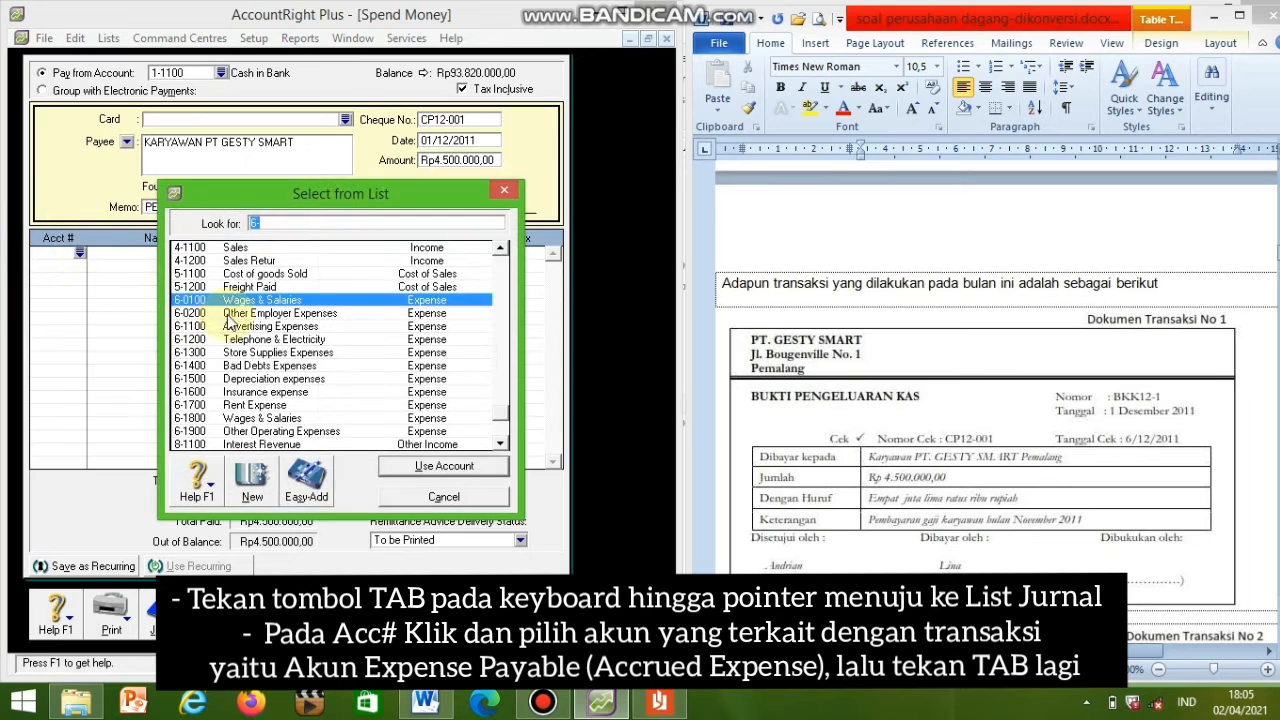
pyautogui.click(500, 248)
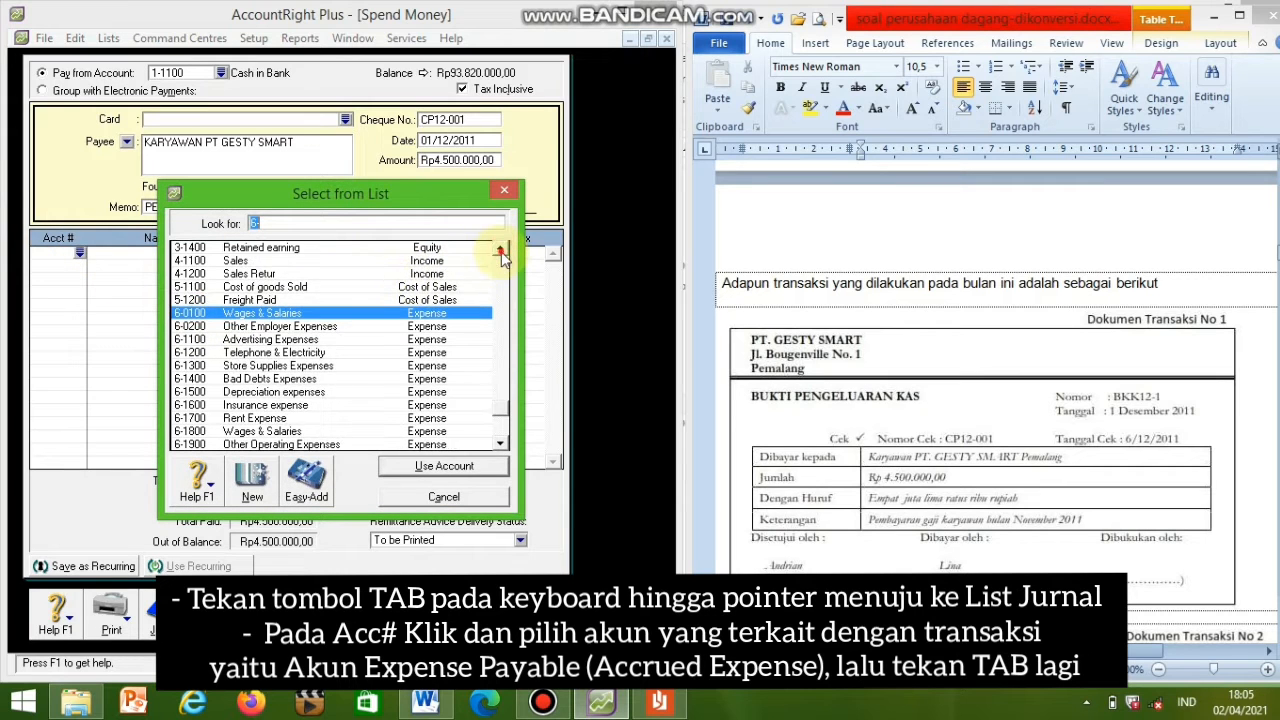
pyautogui.click(501, 250)
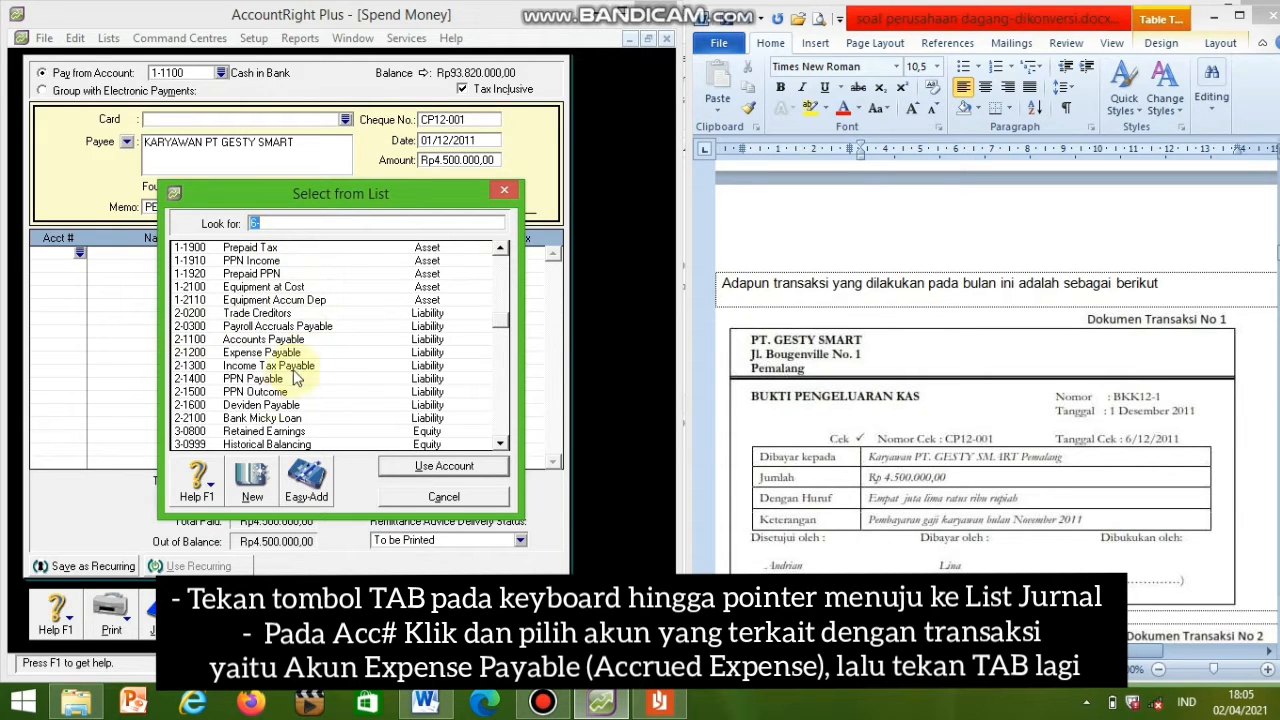
pyautogui.click(501, 250)
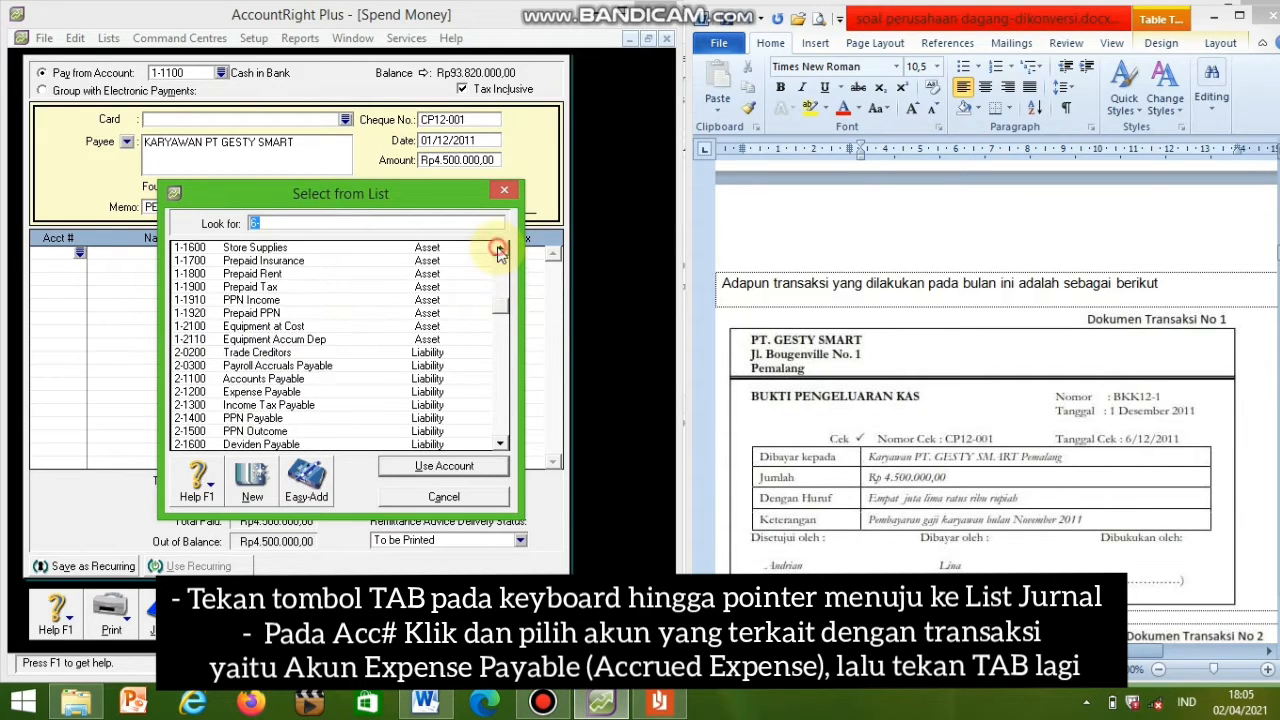
pyautogui.click(501, 250)
pyautogui.click(501, 250)
pyautogui.click(501, 250)
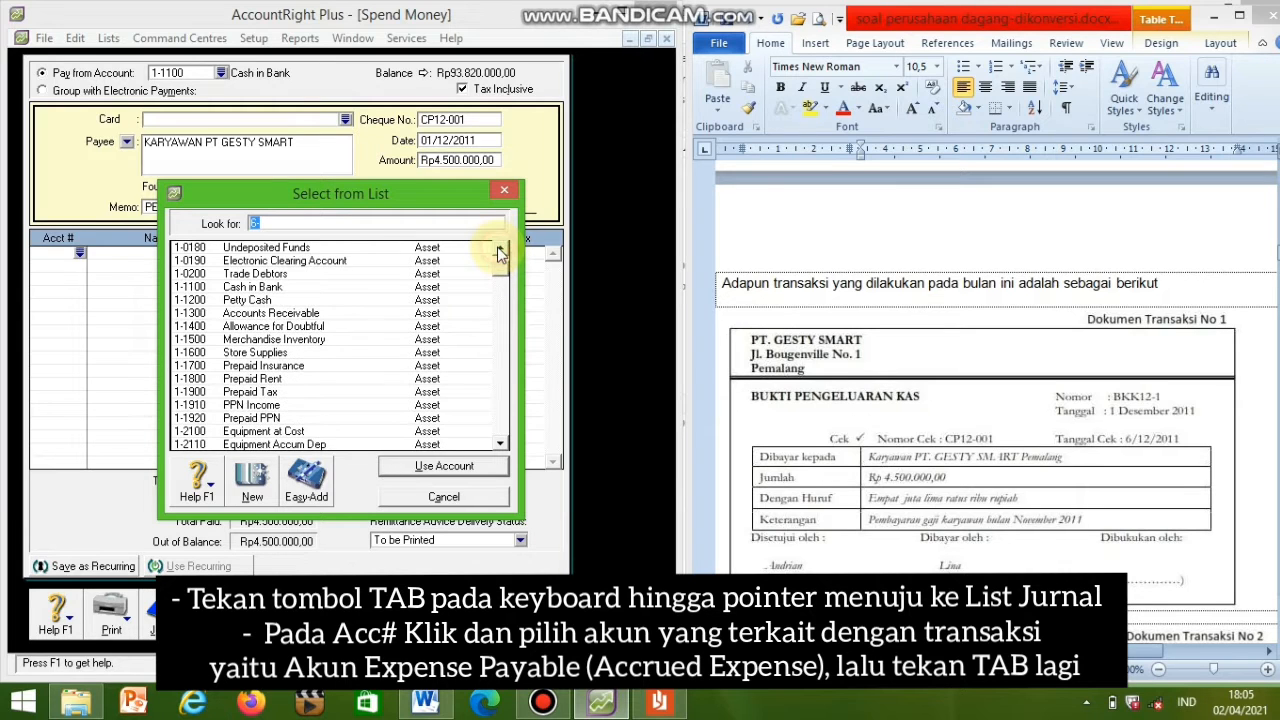
pyautogui.click(500, 443)
pyautogui.click(500, 443)
pyautogui.click(500, 443)
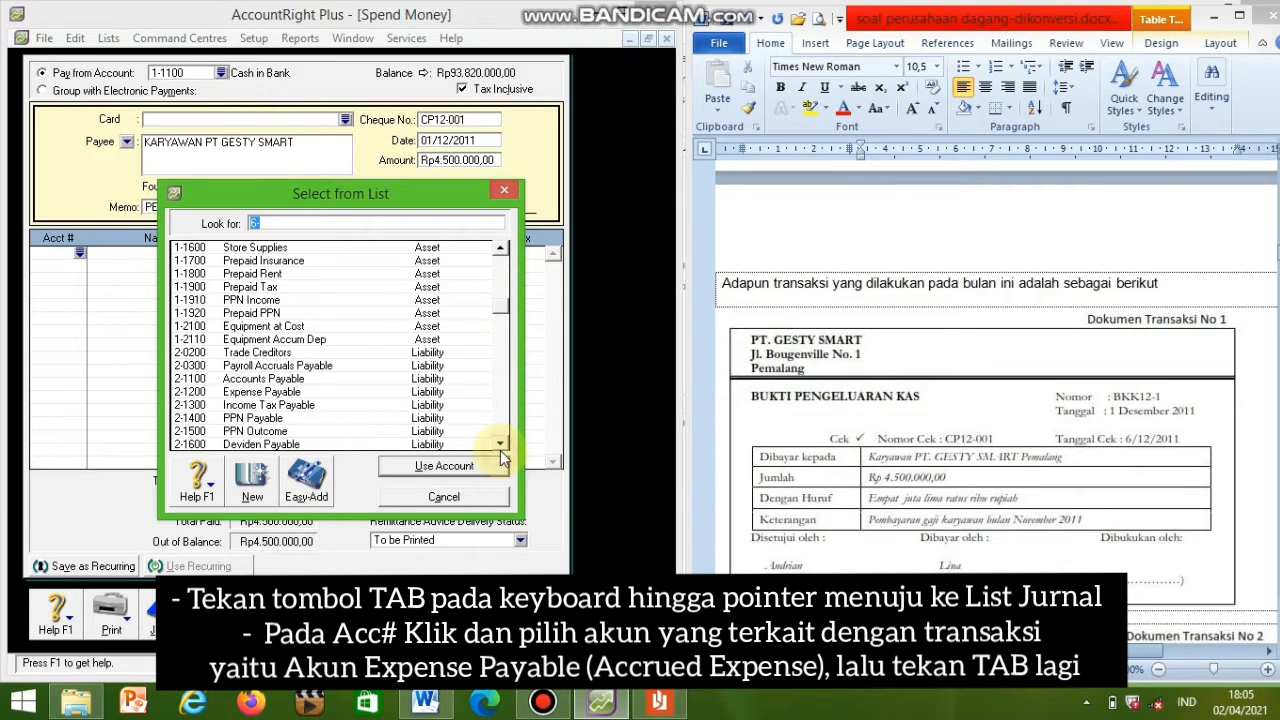
pyautogui.click(306, 392)
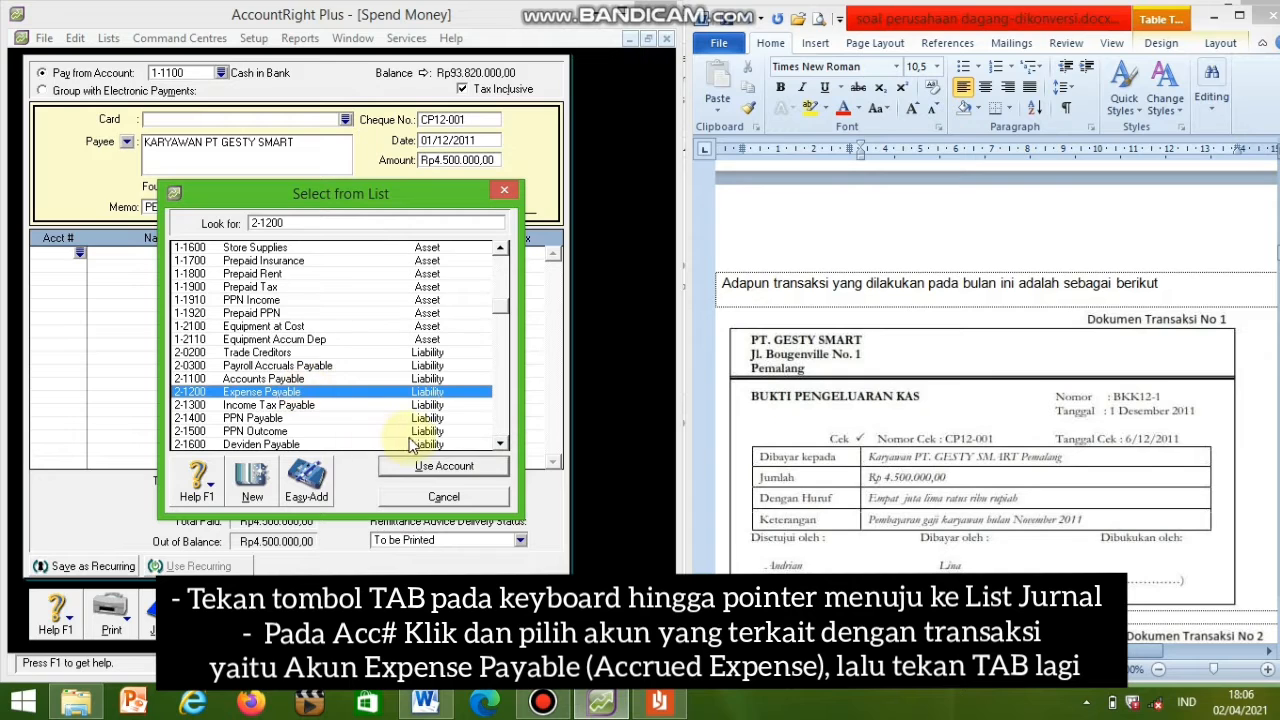
pyautogui.click(437, 468)
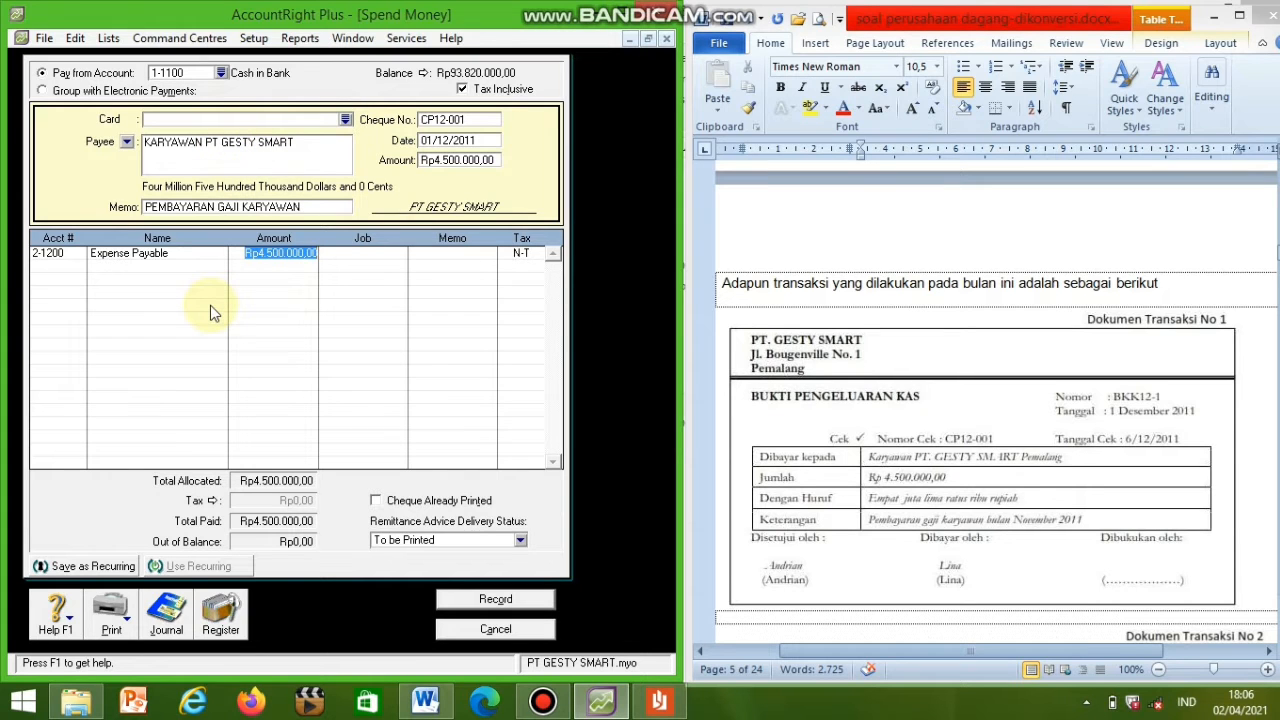
# Step: Check the transaction recap for the salary payment and record it
pyautogui.hotkey('ctrl', 'r')
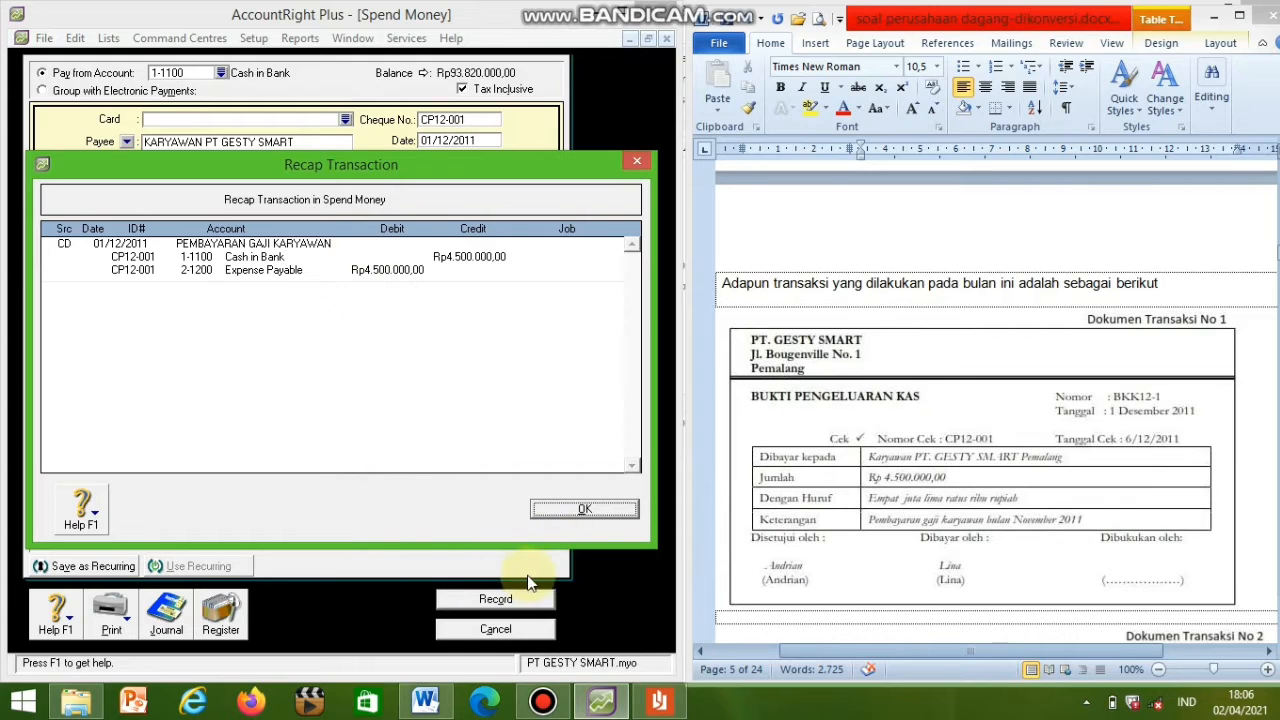
pyautogui.click(560, 526)
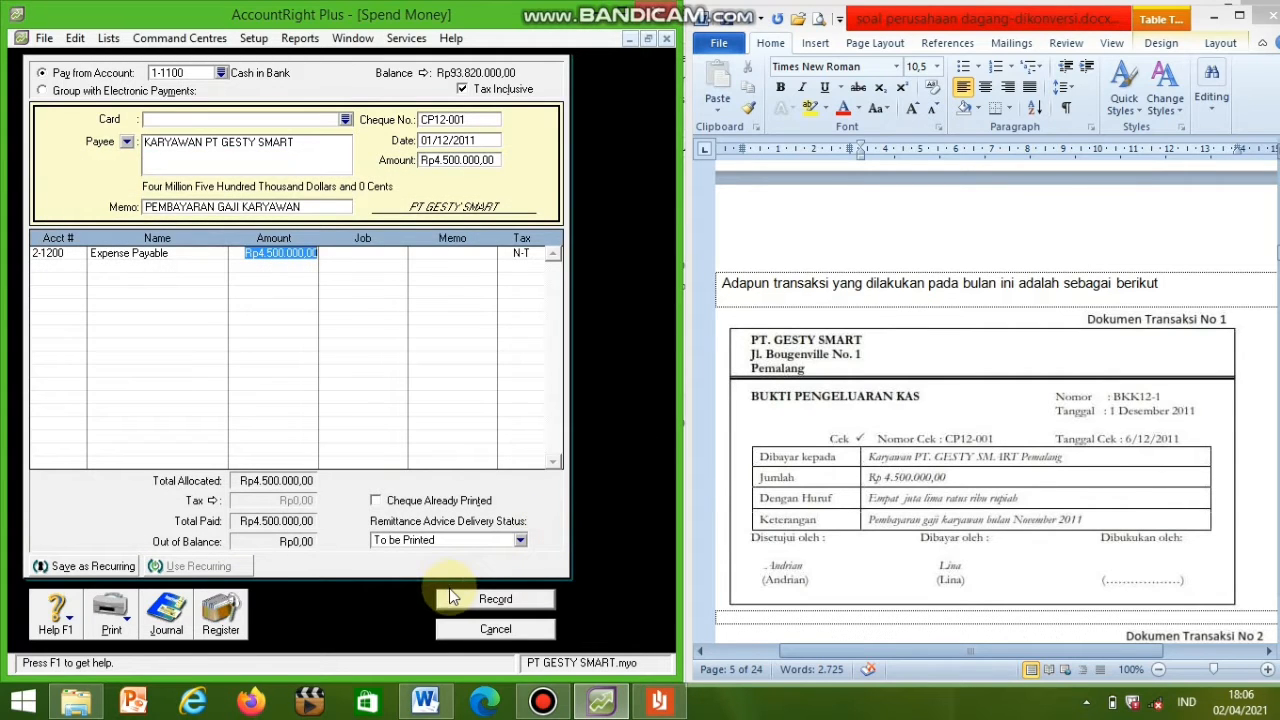
pyautogui.click(449, 598)
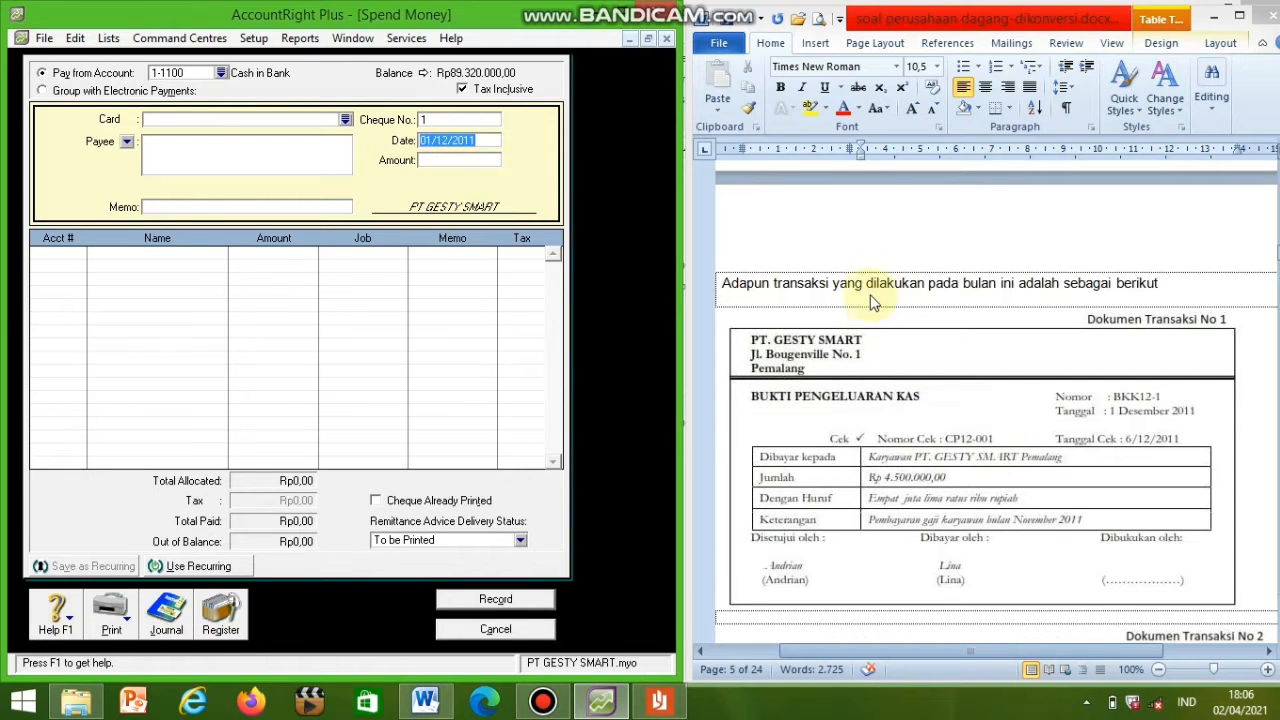
# Step: Start the payment for Dokumen Transaksi No 2 with 1-1200 Petty Cash as the paying account
pyautogui.click(871, 234)
pyautogui.scroll(-3, 886, 291)
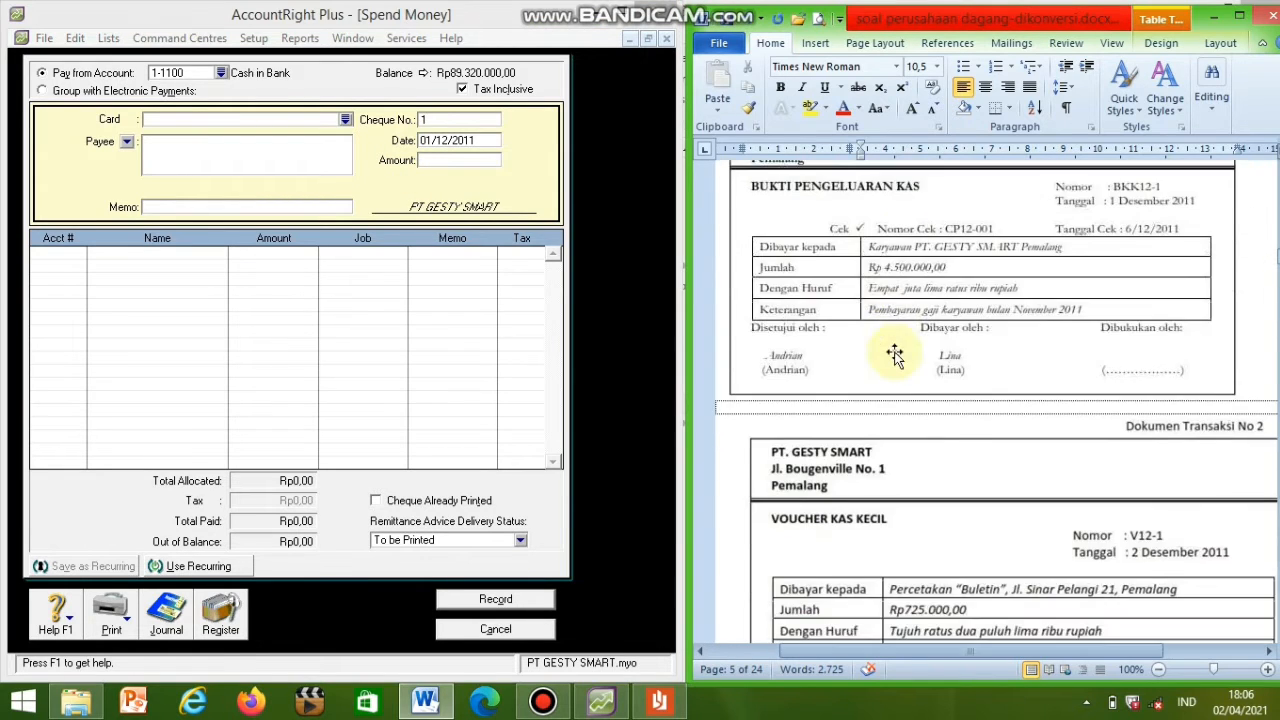
pyautogui.scroll(-1, 895, 355)
pyautogui.scroll(-1, 1142, 420)
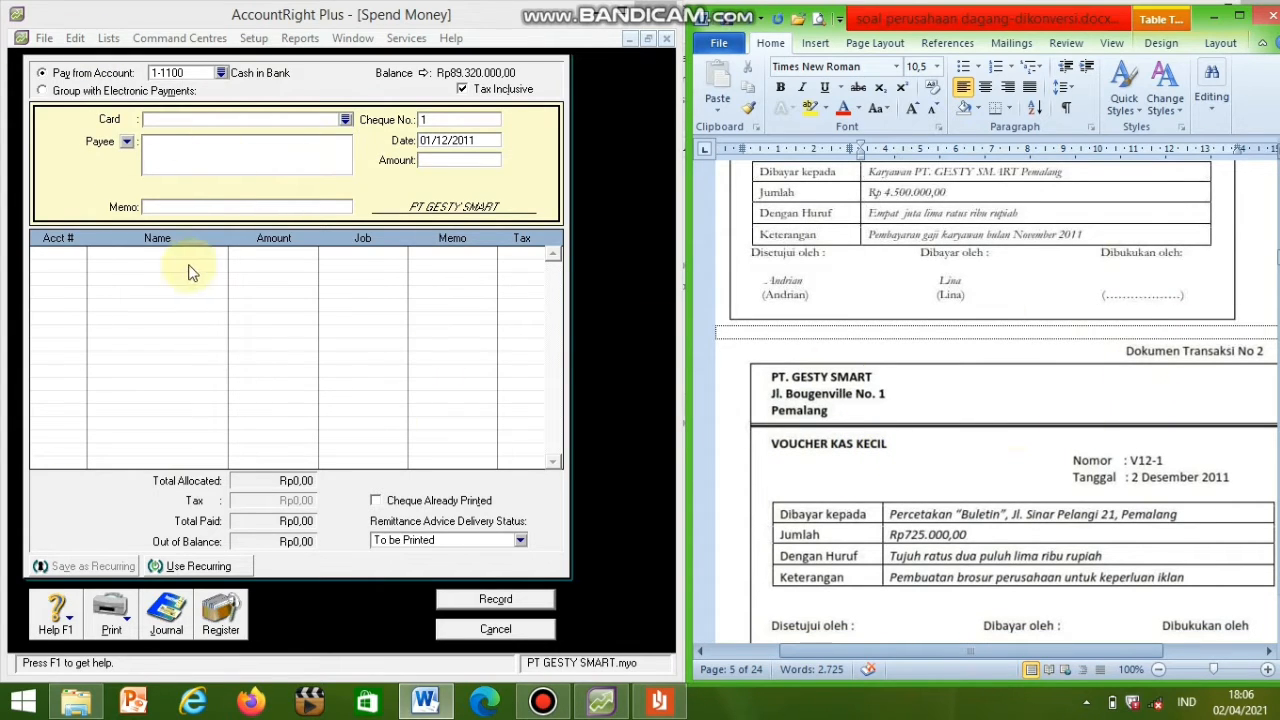
pyautogui.click(219, 74)
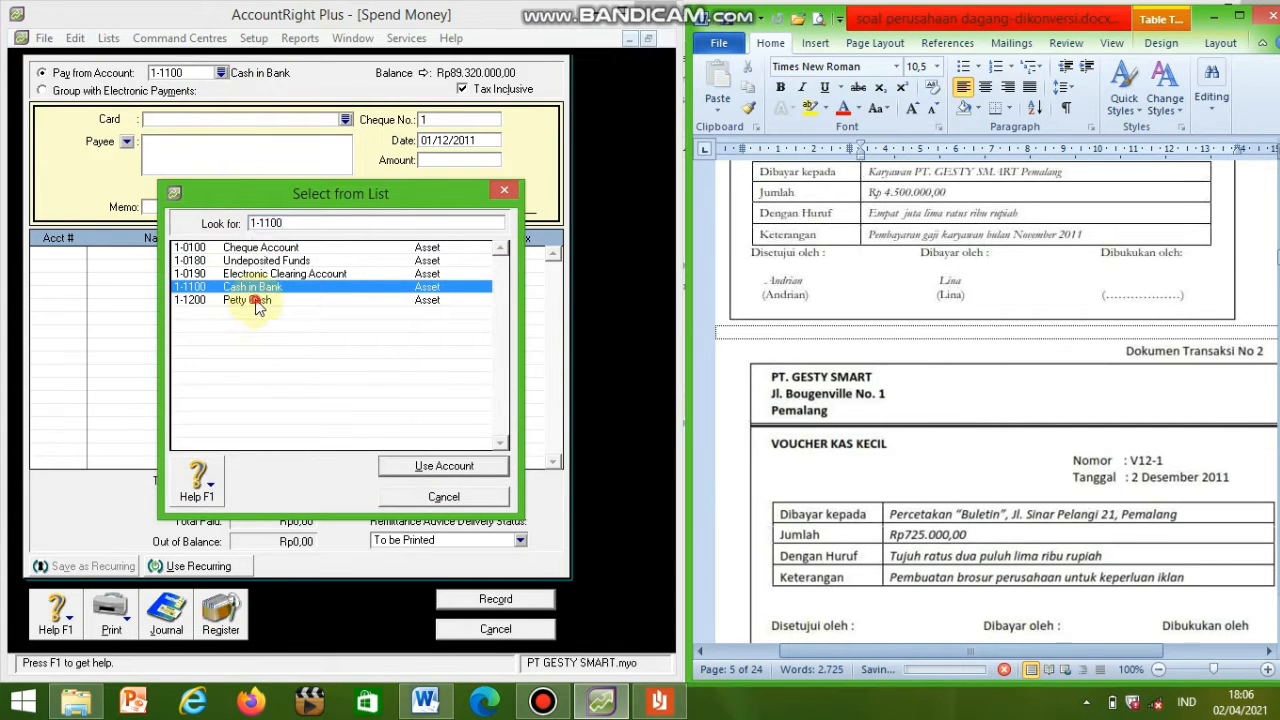
pyautogui.doubleClick(255, 300)
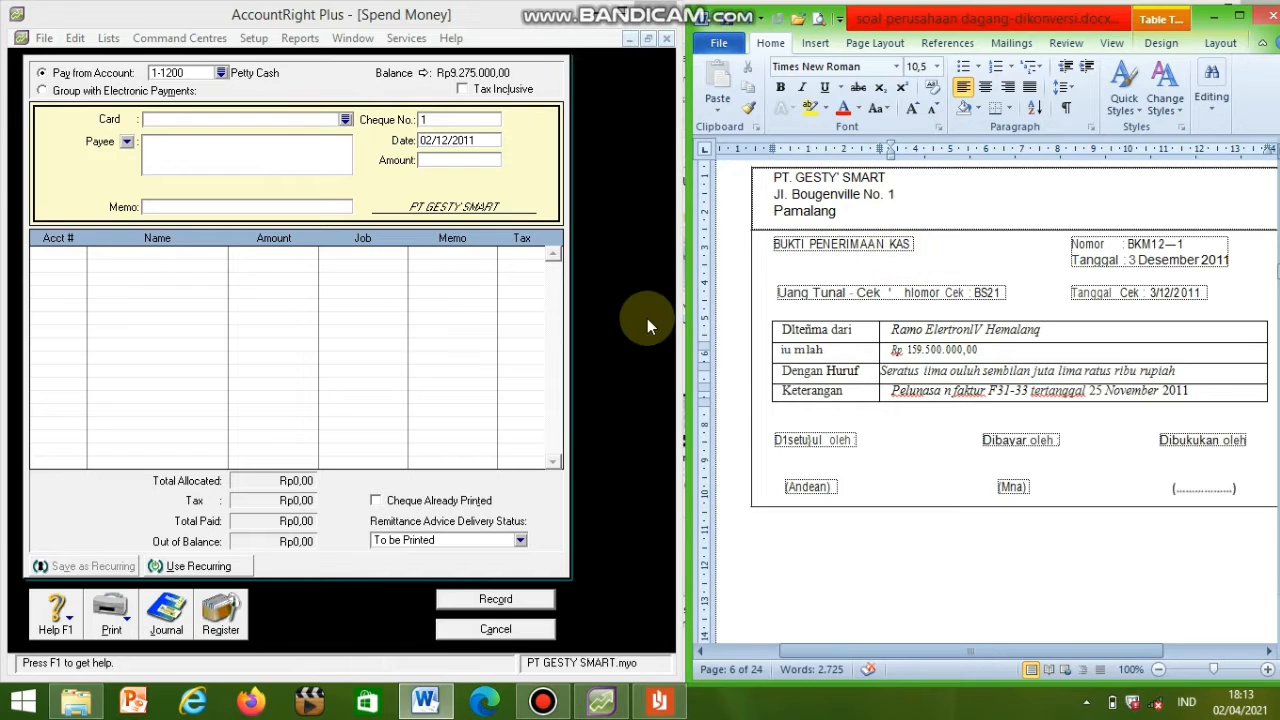
# Step: Leave Spend Money and start a Receive Payments entry in Sales for customer Rama Elektronik
pyautogui.click(524, 633)
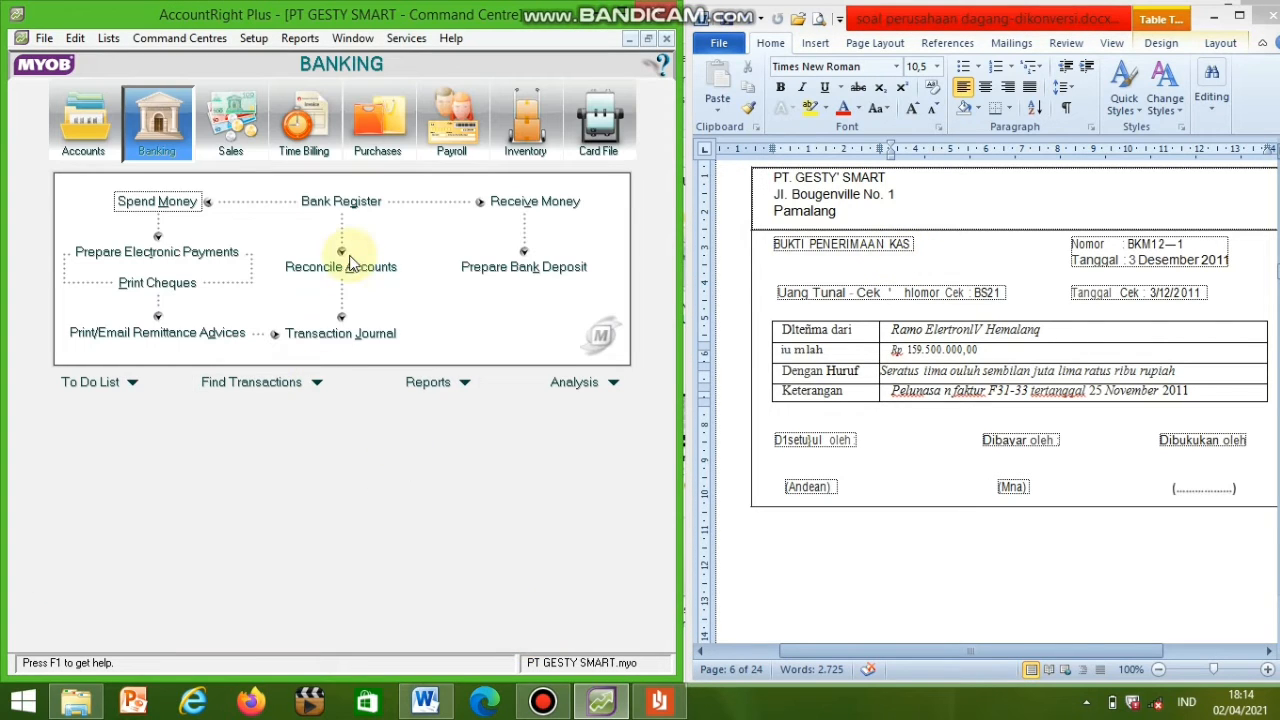
pyautogui.click(226, 135)
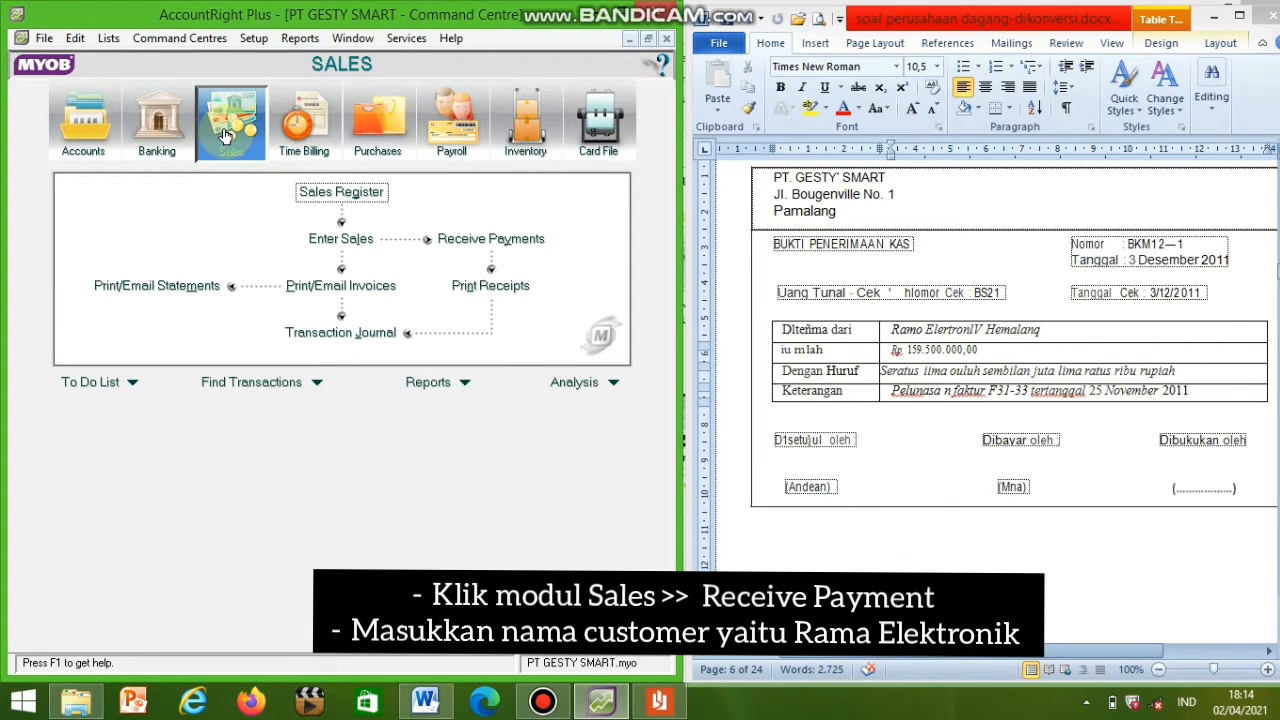
pyautogui.click(457, 239)
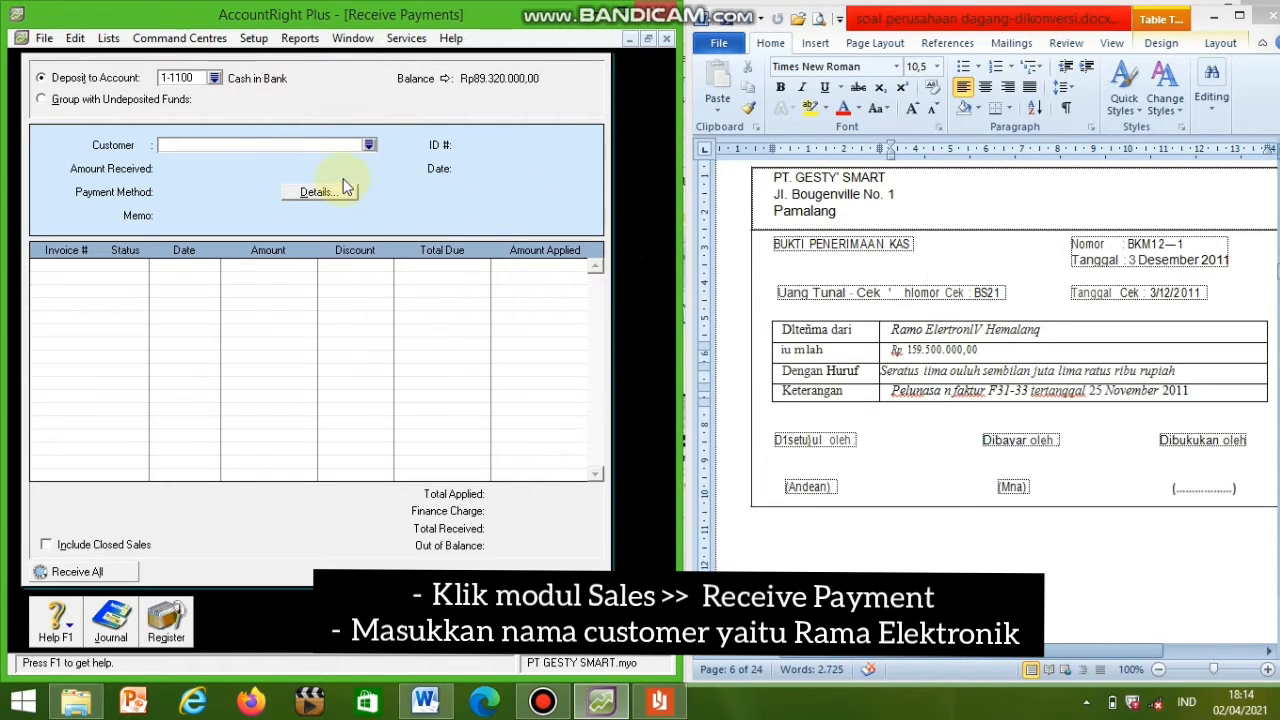
pyautogui.write('Rama Elektronik')
pyautogui.press('Tab')
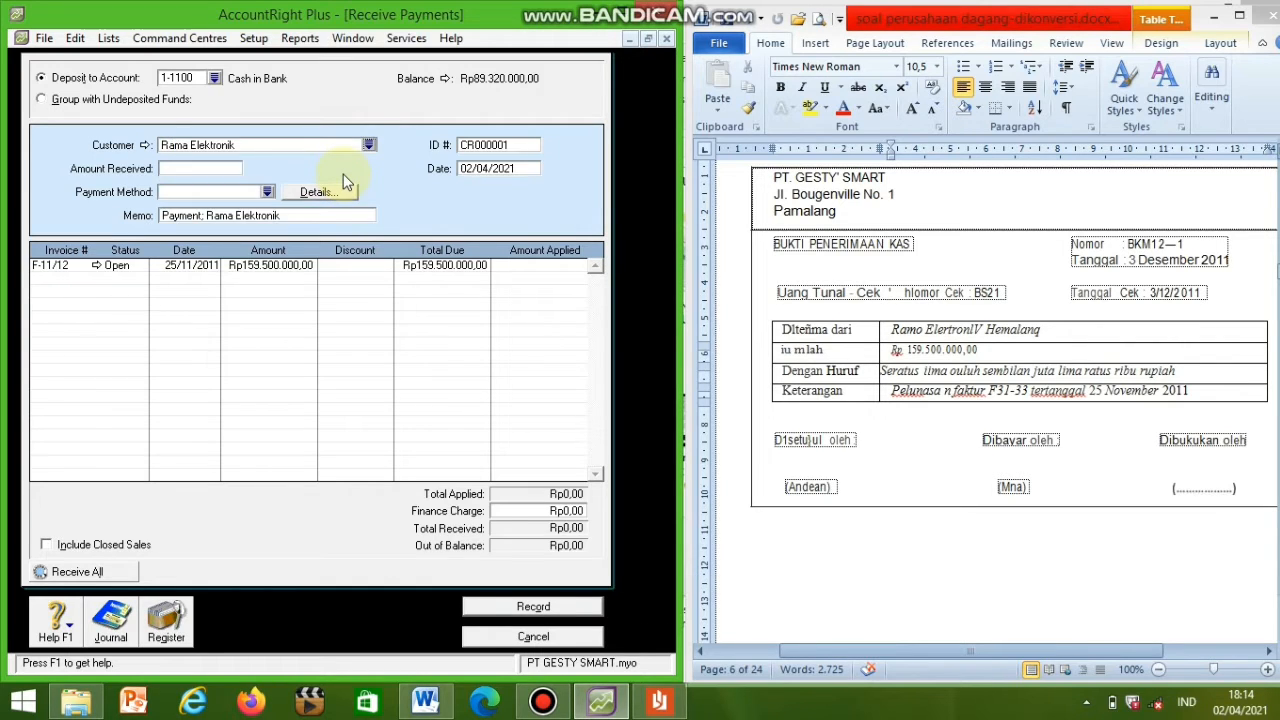
# Step: Date the Rama Elektronik receipt 3/12/2011 and set the amount received to 159500000
pyautogui.click(475, 168)
pyautogui.write('3/12')
pyautogui.click(223, 167)
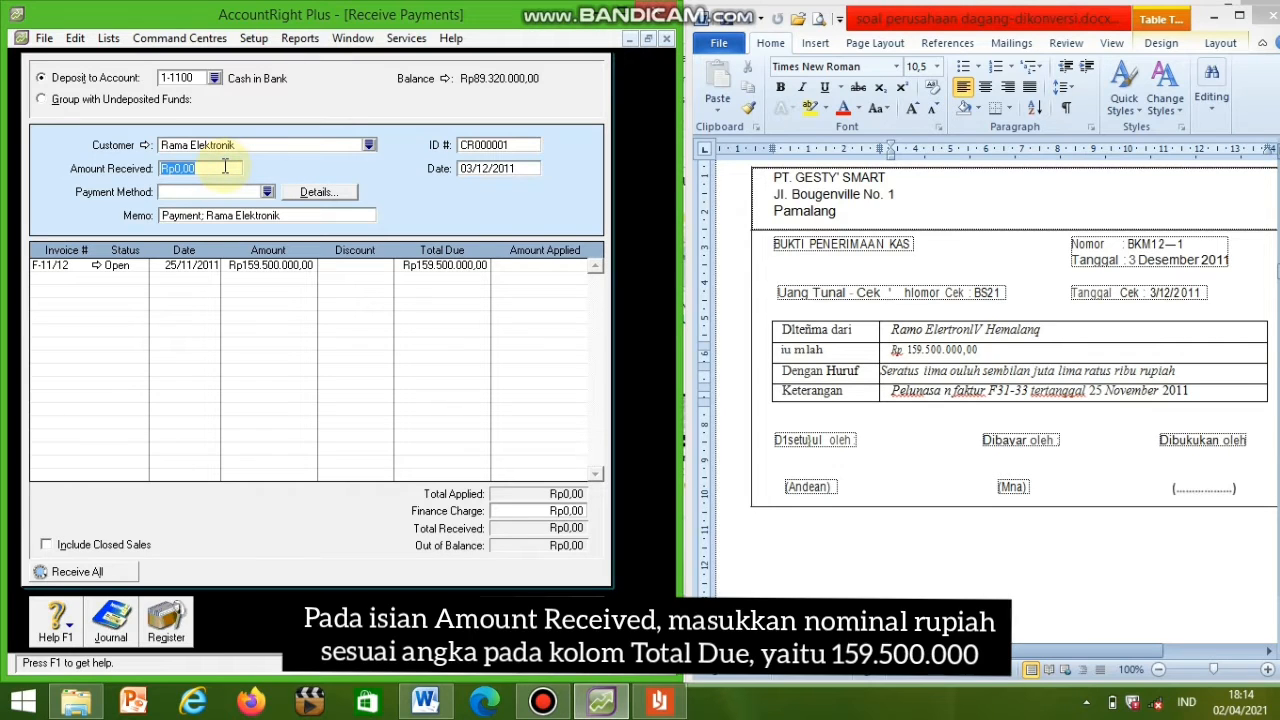
pyautogui.write('1')
pyautogui.write('59.500.00')
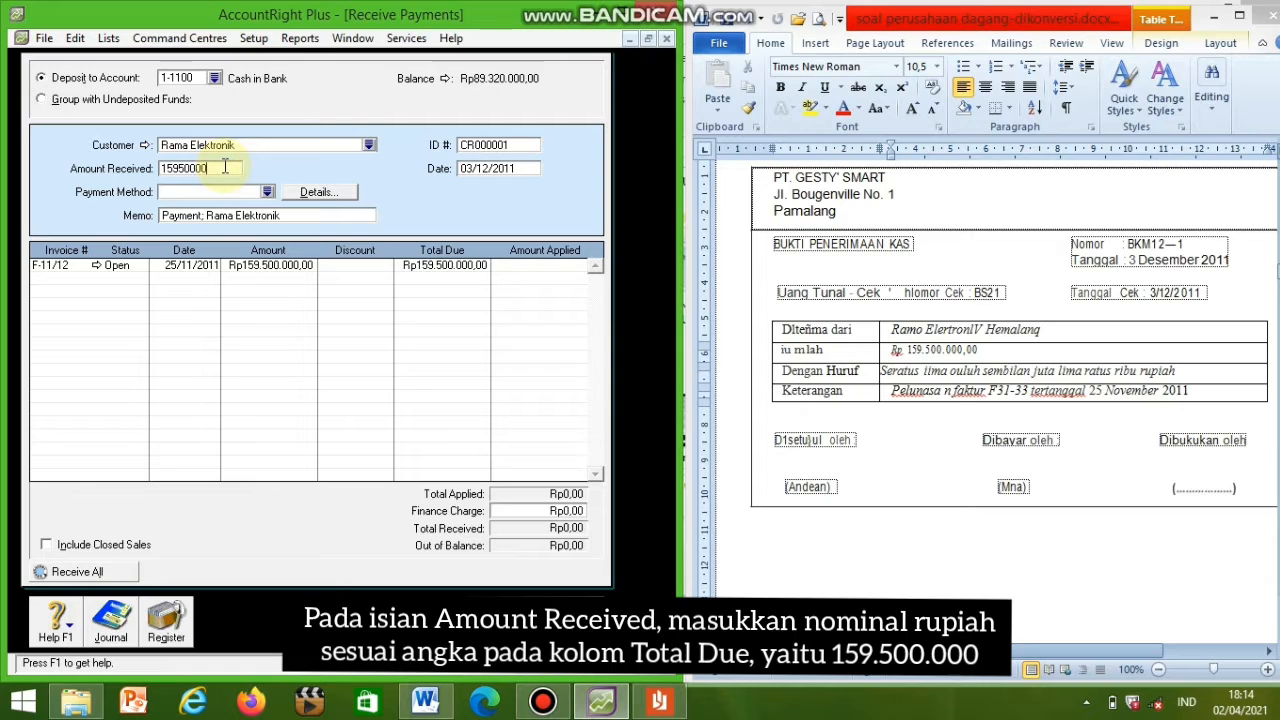
pyautogui.write('0')
pyautogui.press('Tab')
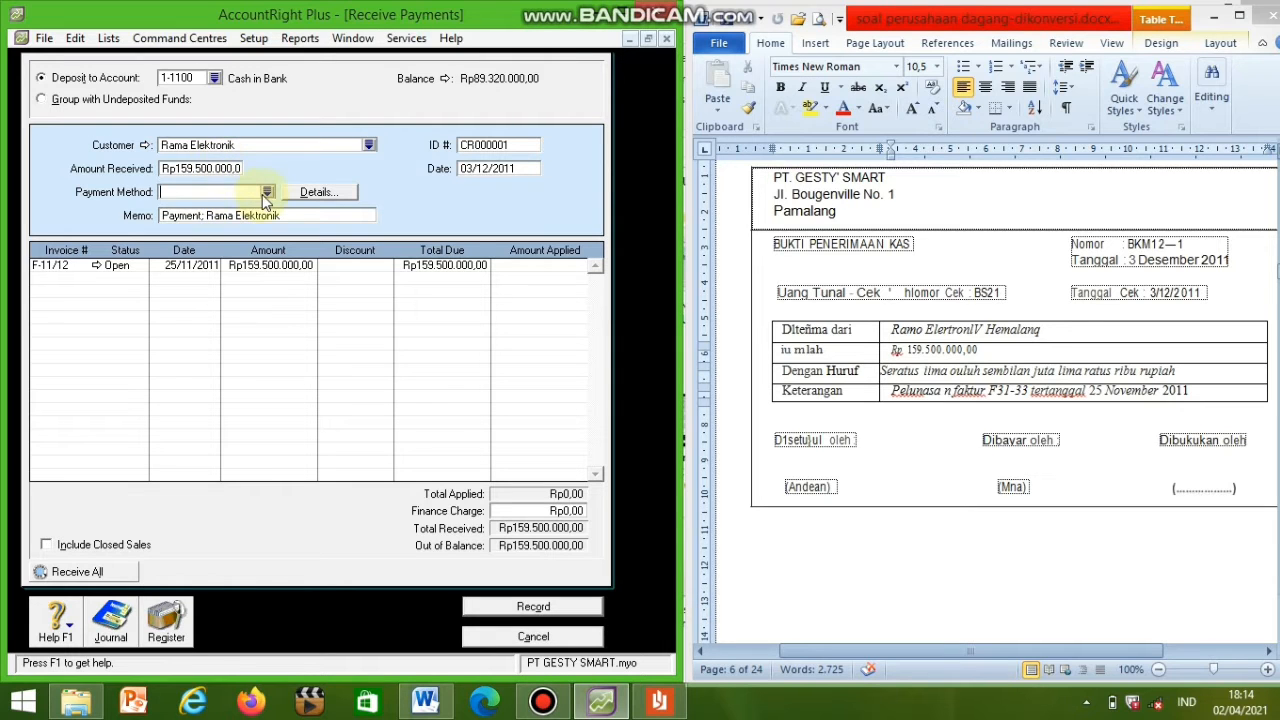
# Step: Set the receipt's payment method to Cheque and its memo to PENERIMAAN PIUTANG
pyautogui.click(267, 193)
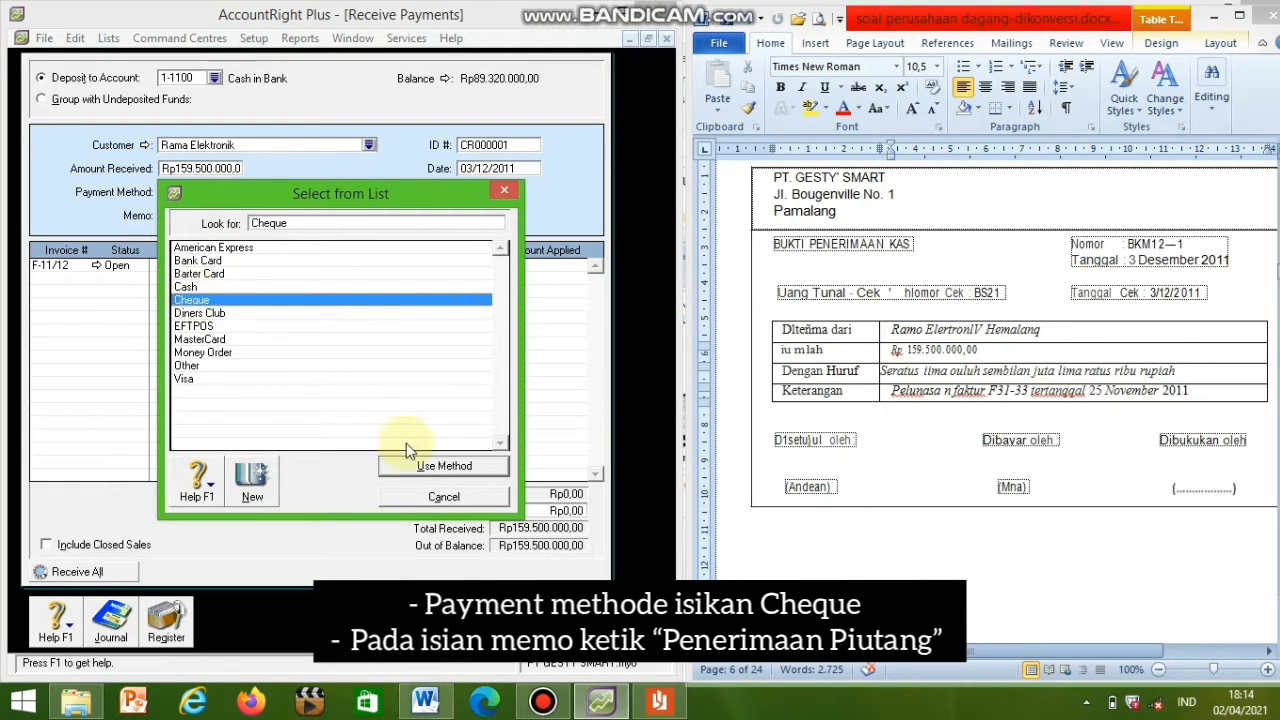
pyautogui.click(454, 467)
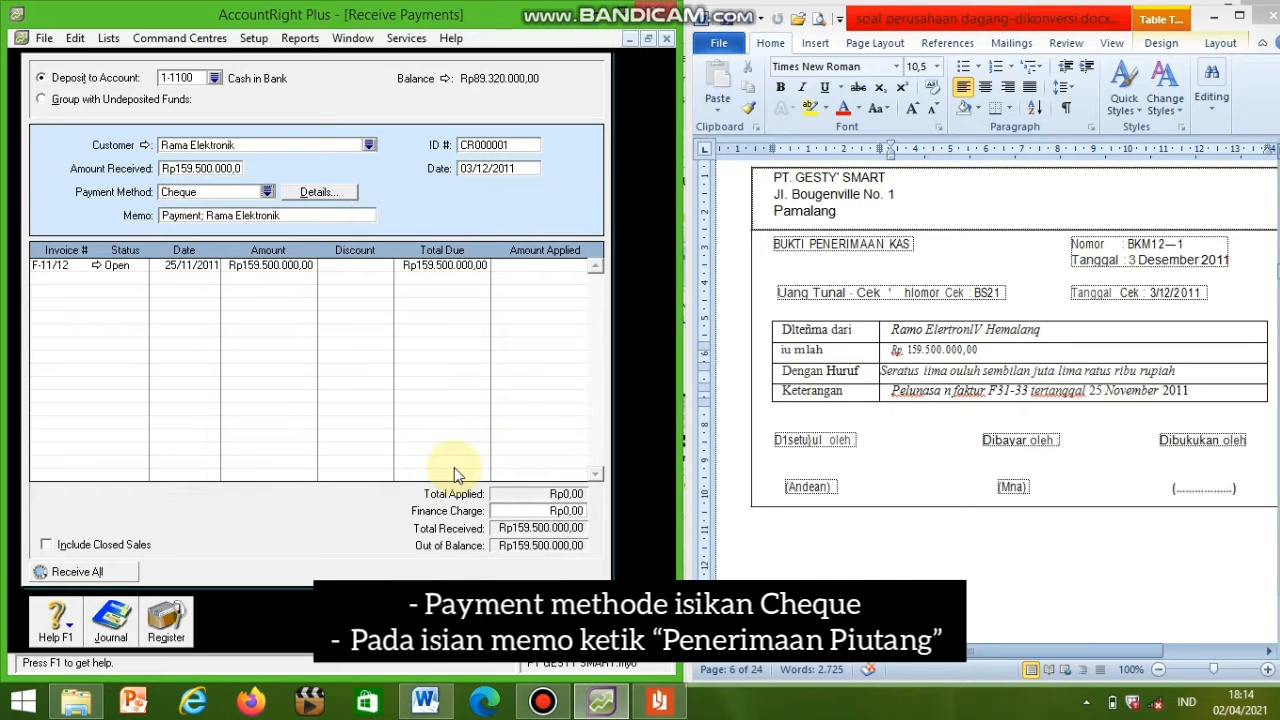
pyautogui.click(277, 215)
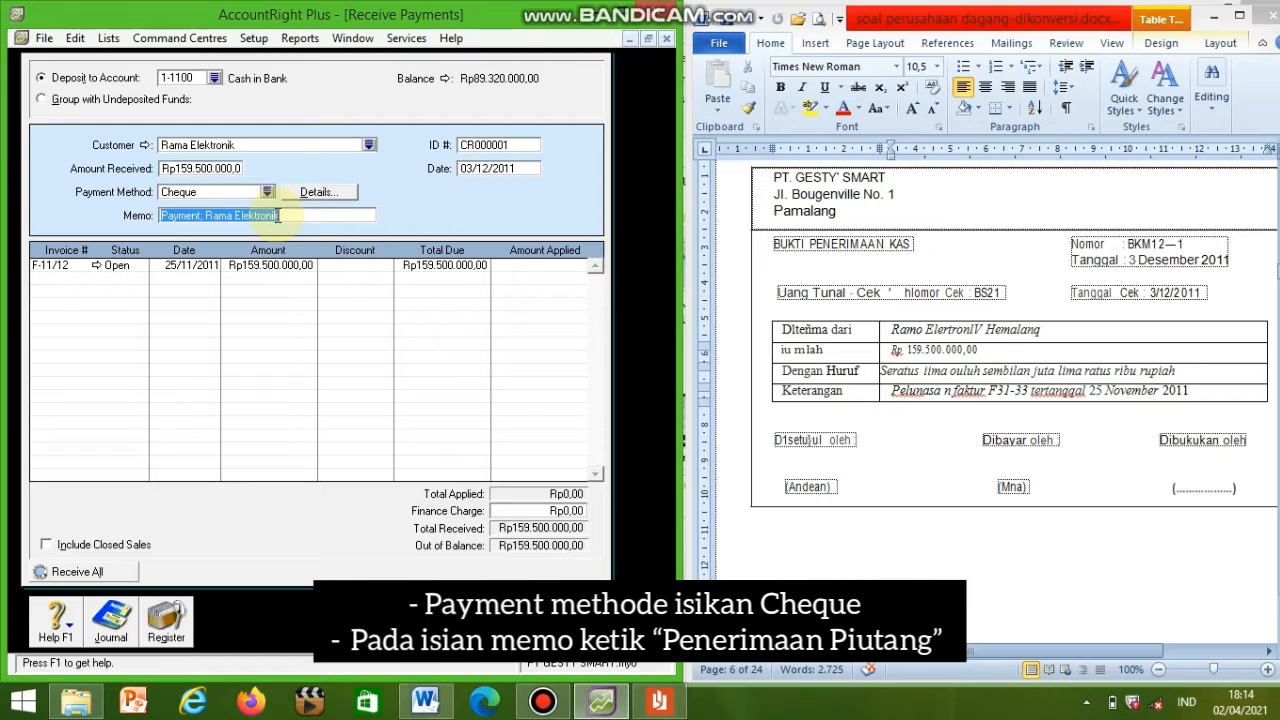
pyautogui.press('BackSpace')
pyautogui.write('PENE')
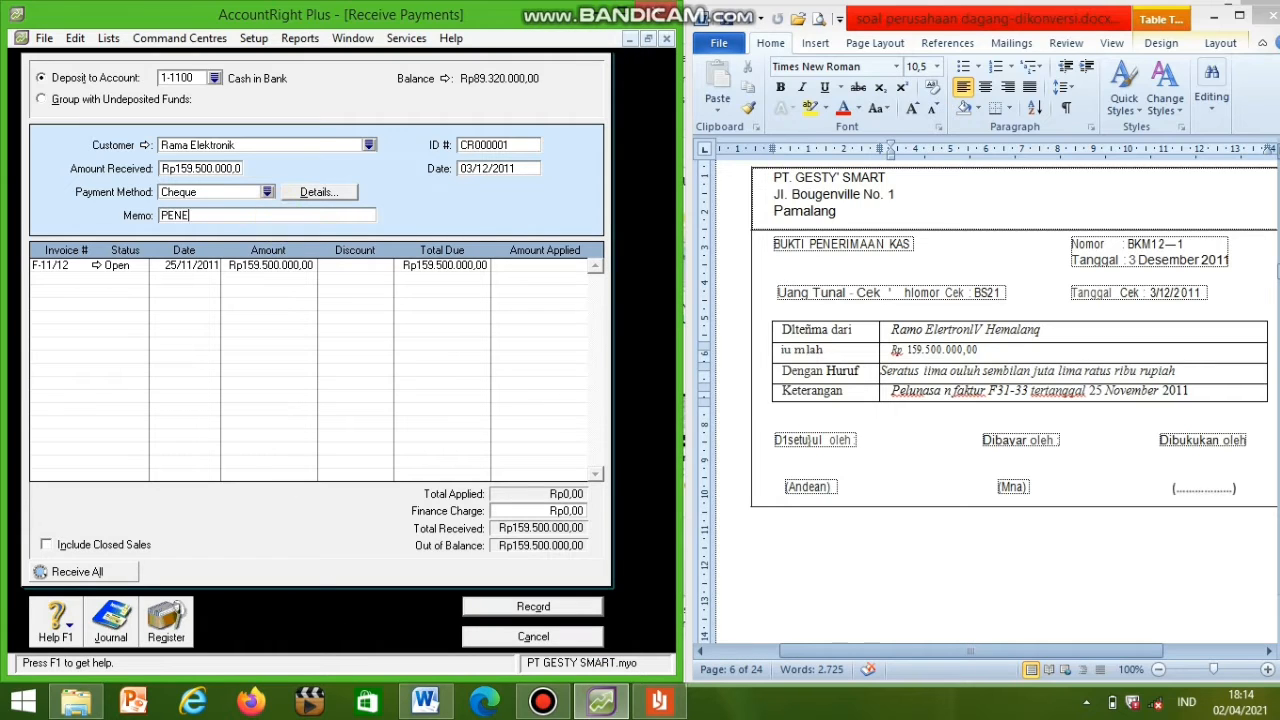
pyautogui.write('RIMAAN PIU')
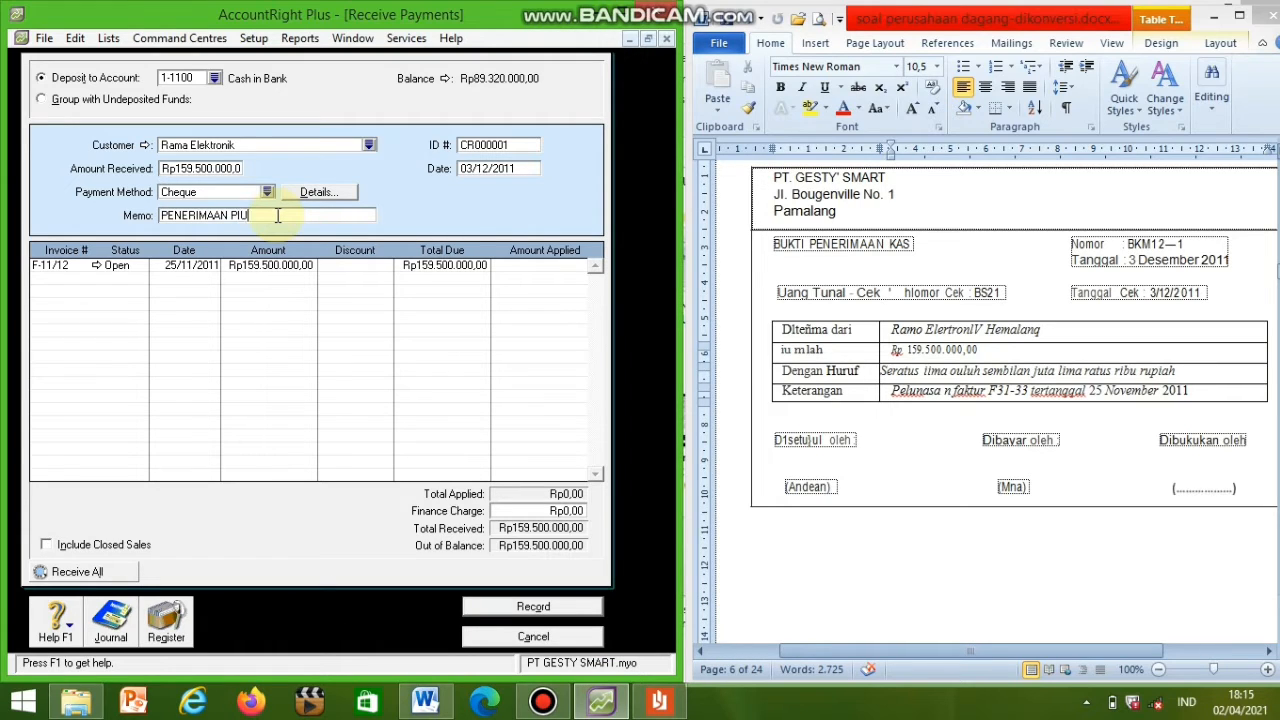
pyautogui.write('TANG')
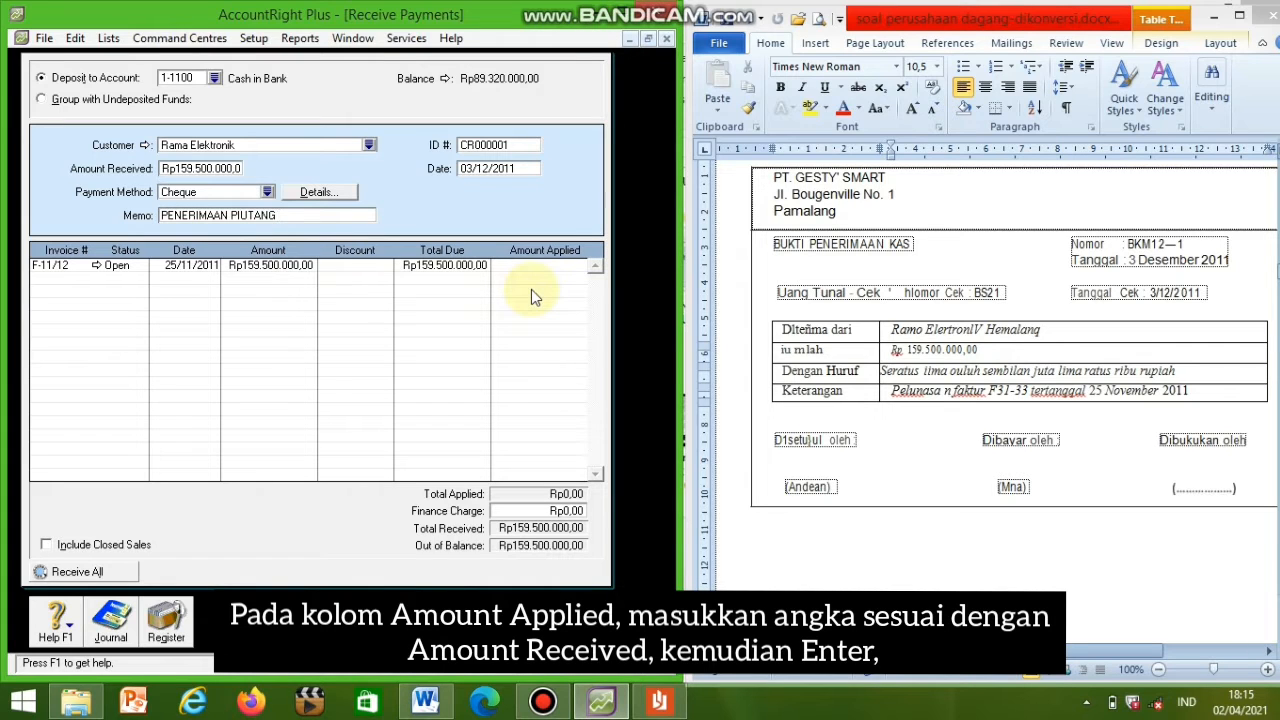
# Step: Apply the full Rp159.500.000 to invoice F-11/12 and record the customer payment
pyautogui.click(556, 263)
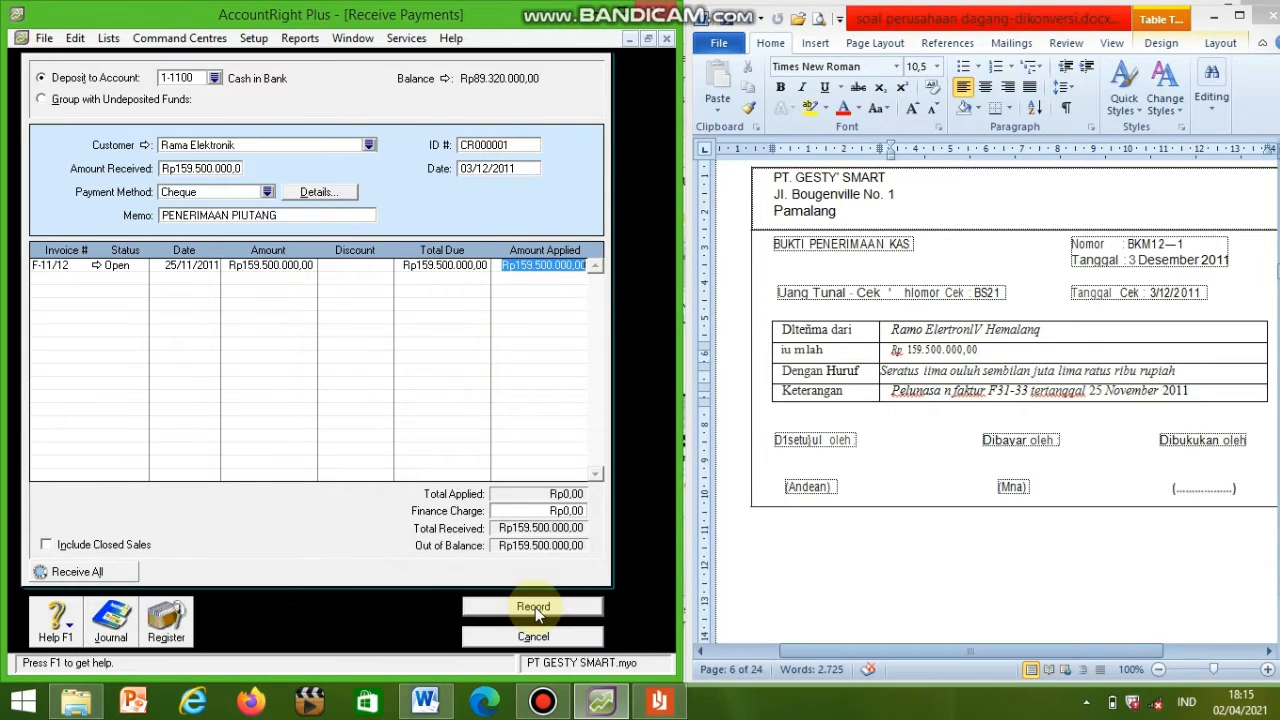
pyautogui.click(535, 607)
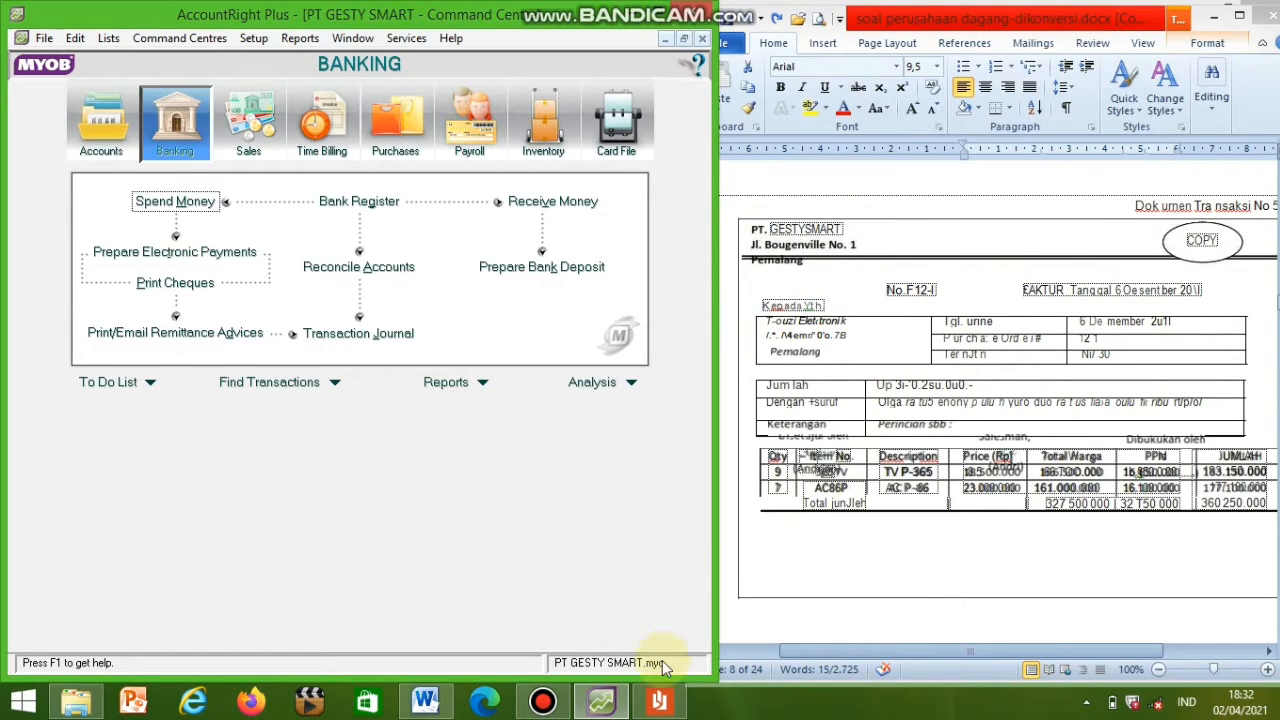
# Step: Check Dokumen Transaksi No 5 in the PDF reader, then return to MYOB and start a sales invoice for Fauzi Elektronik
pyautogui.click(663, 703)
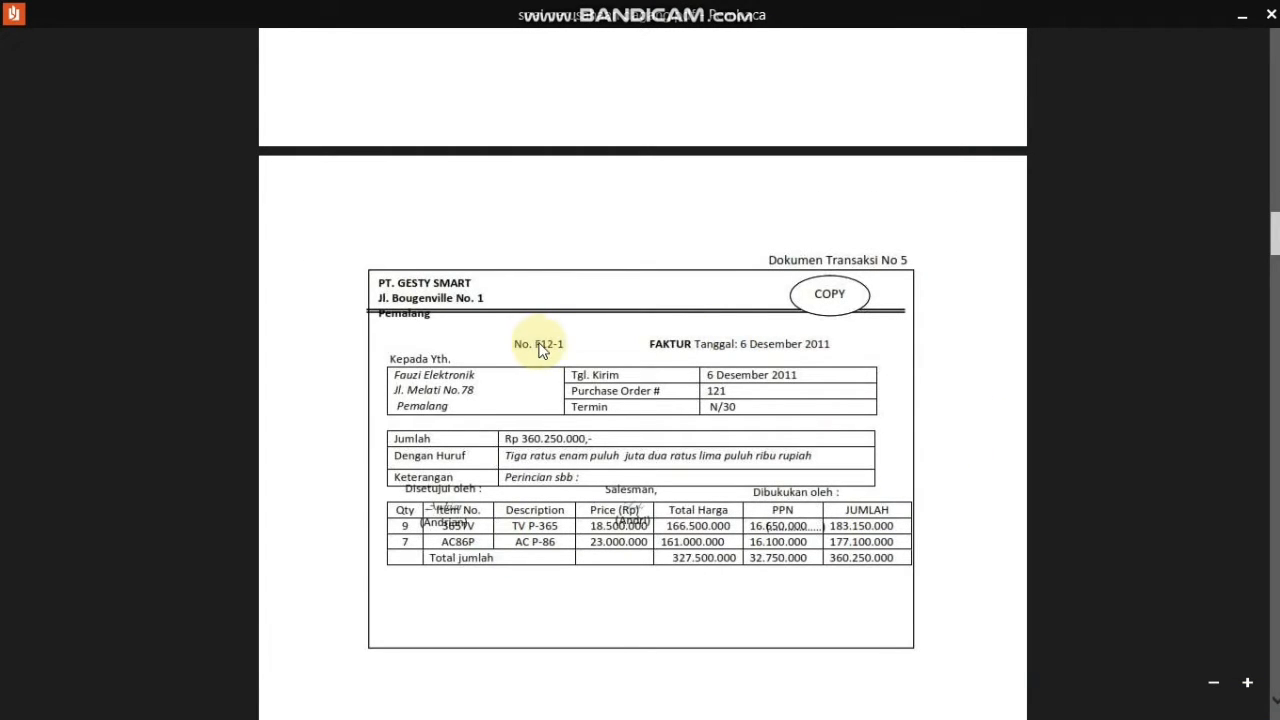
pyautogui.scroll(-2, 545, 360)
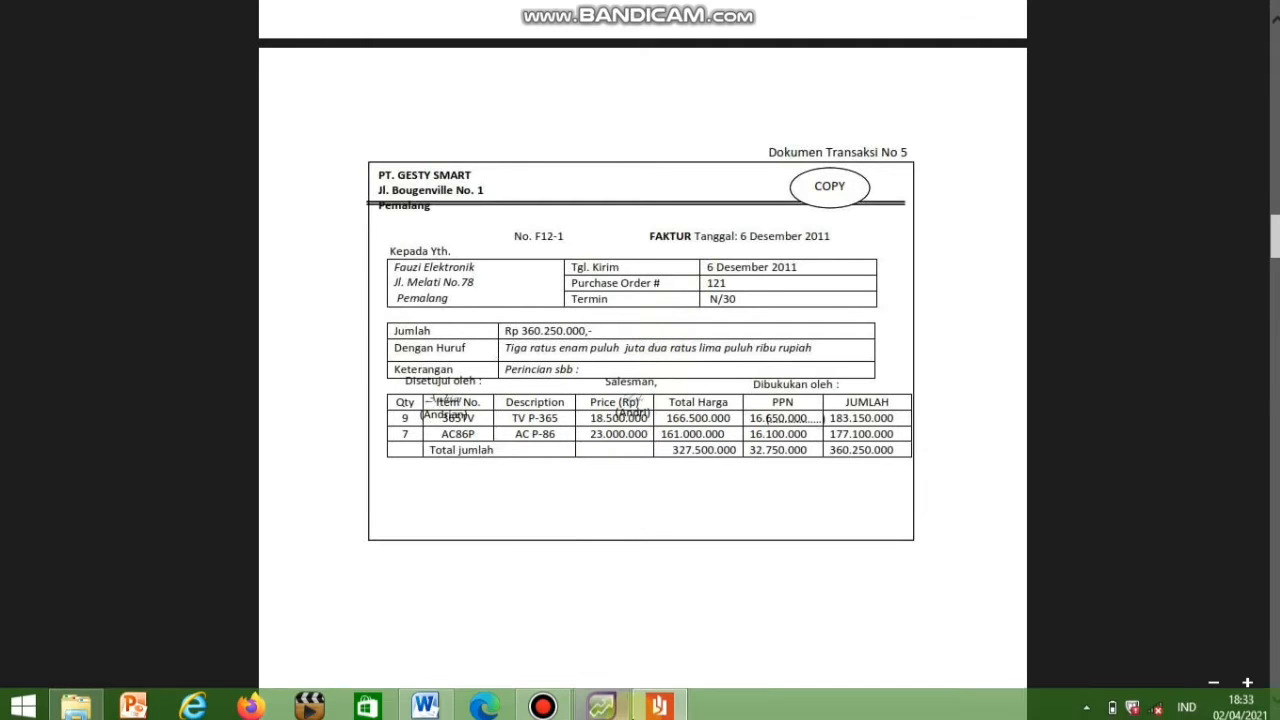
pyautogui.click(604, 705)
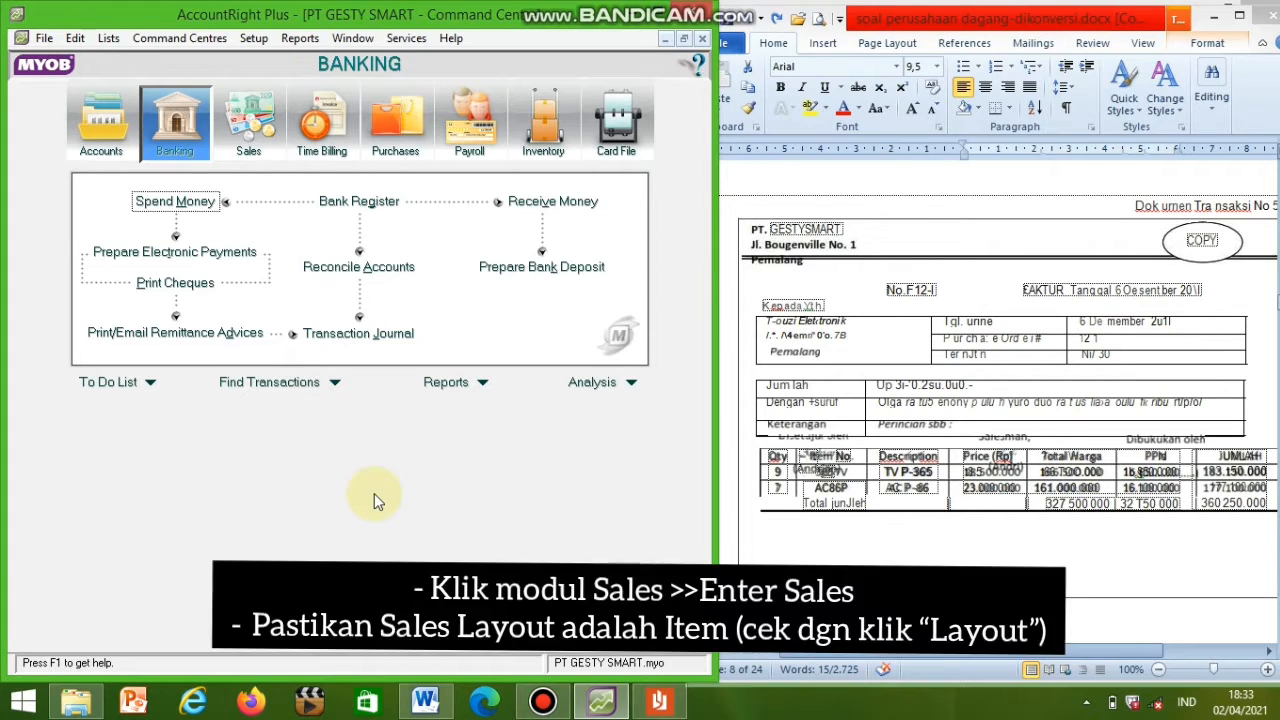
pyautogui.click(245, 128)
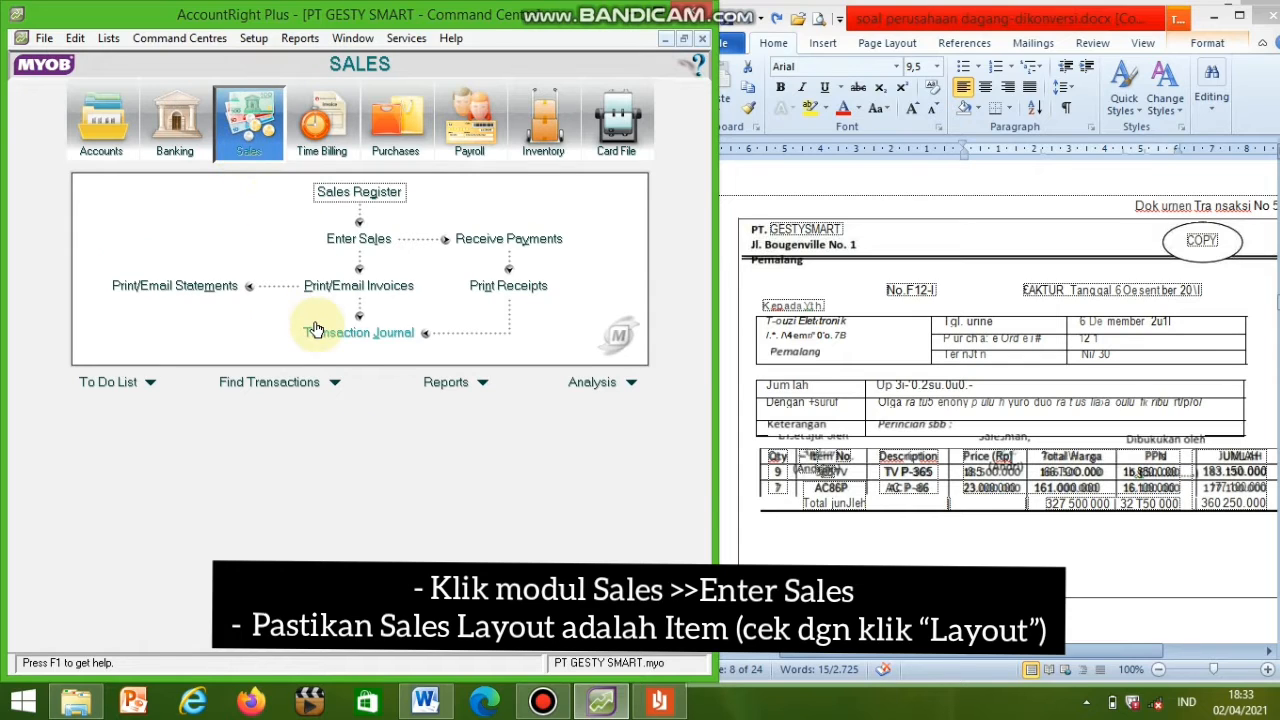
pyautogui.click(327, 240)
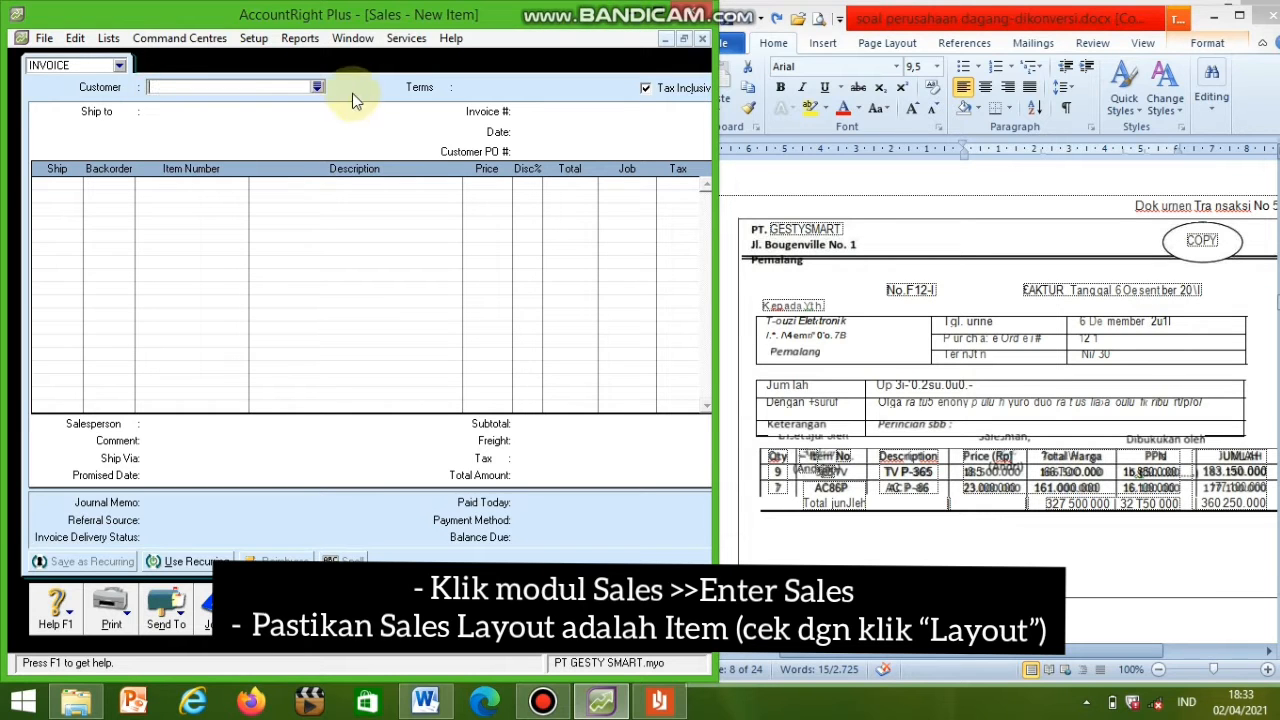
pyautogui.click(317, 88)
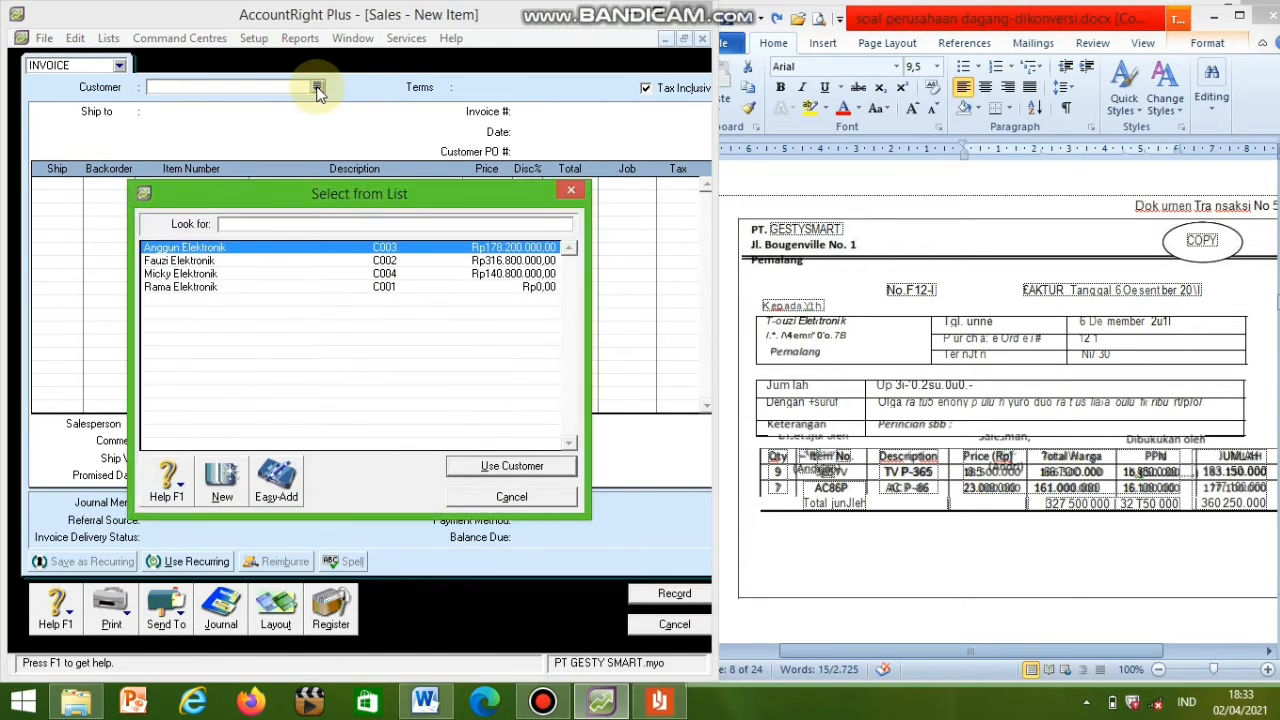
pyautogui.doubleClick(222, 261)
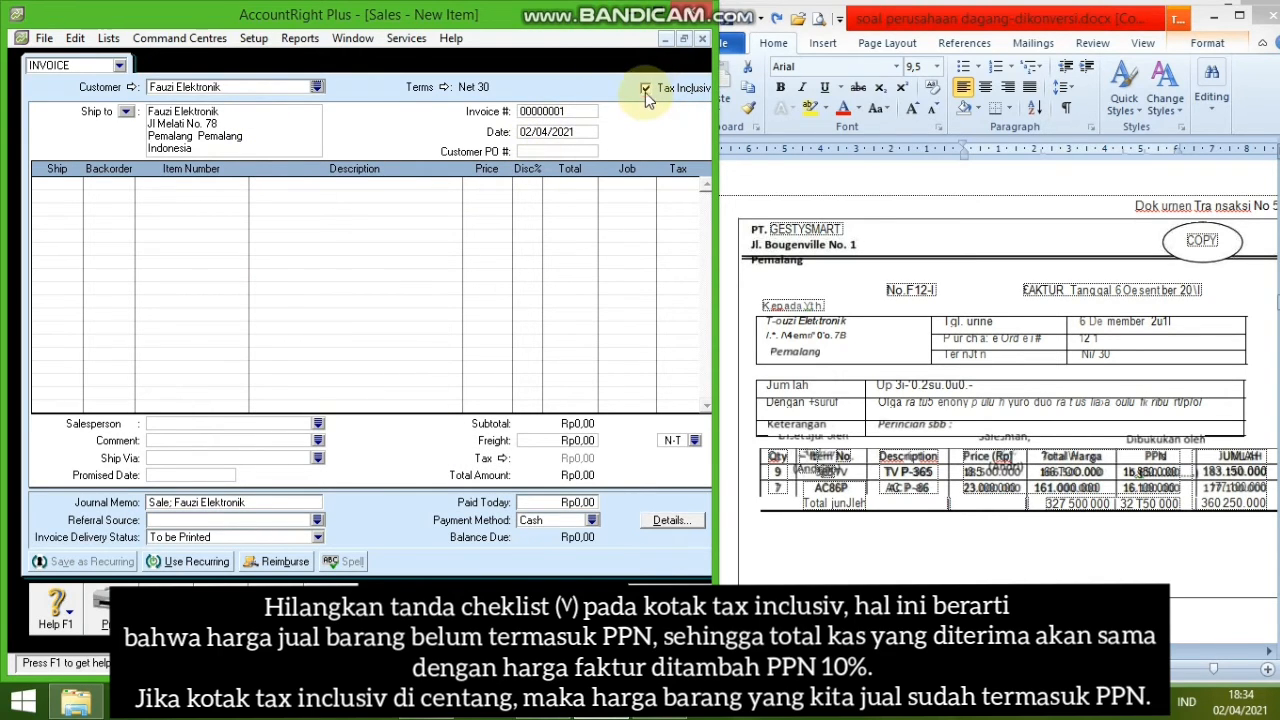
# Step: Turn off tax-inclusive pricing on the sale and set the invoice number to 00000006
pyautogui.click(645, 89)
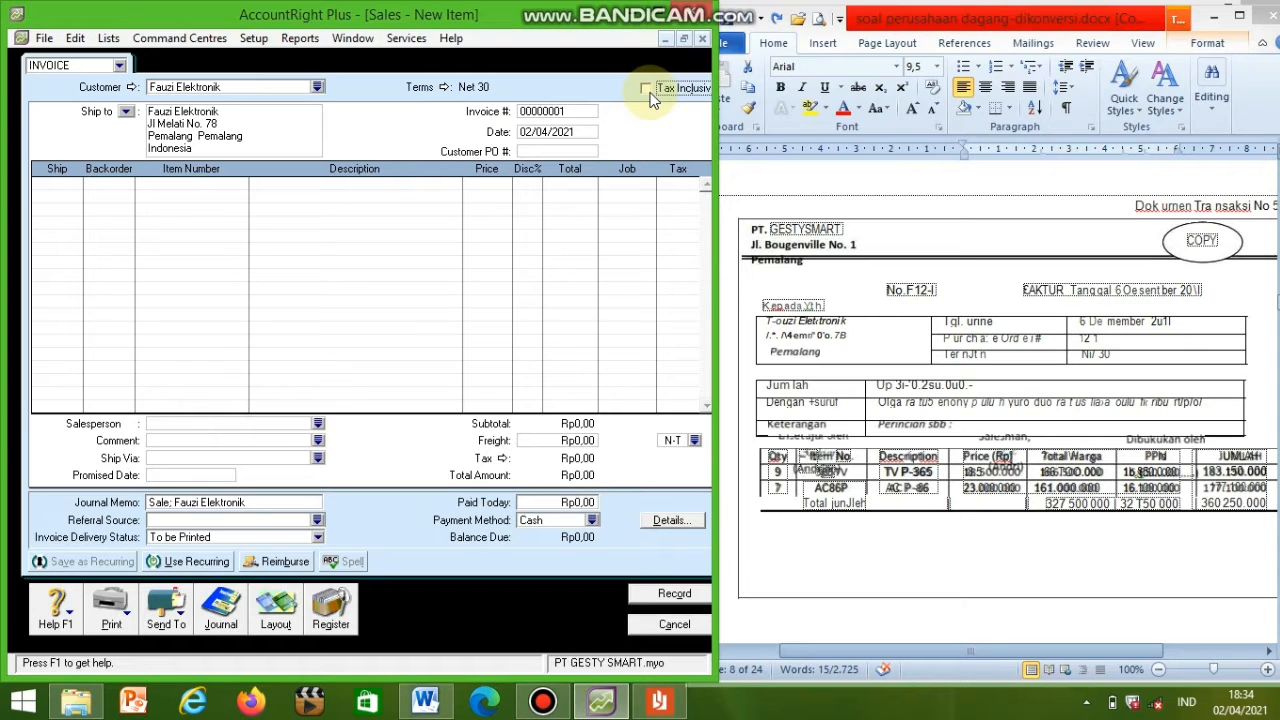
pyautogui.click(554, 112)
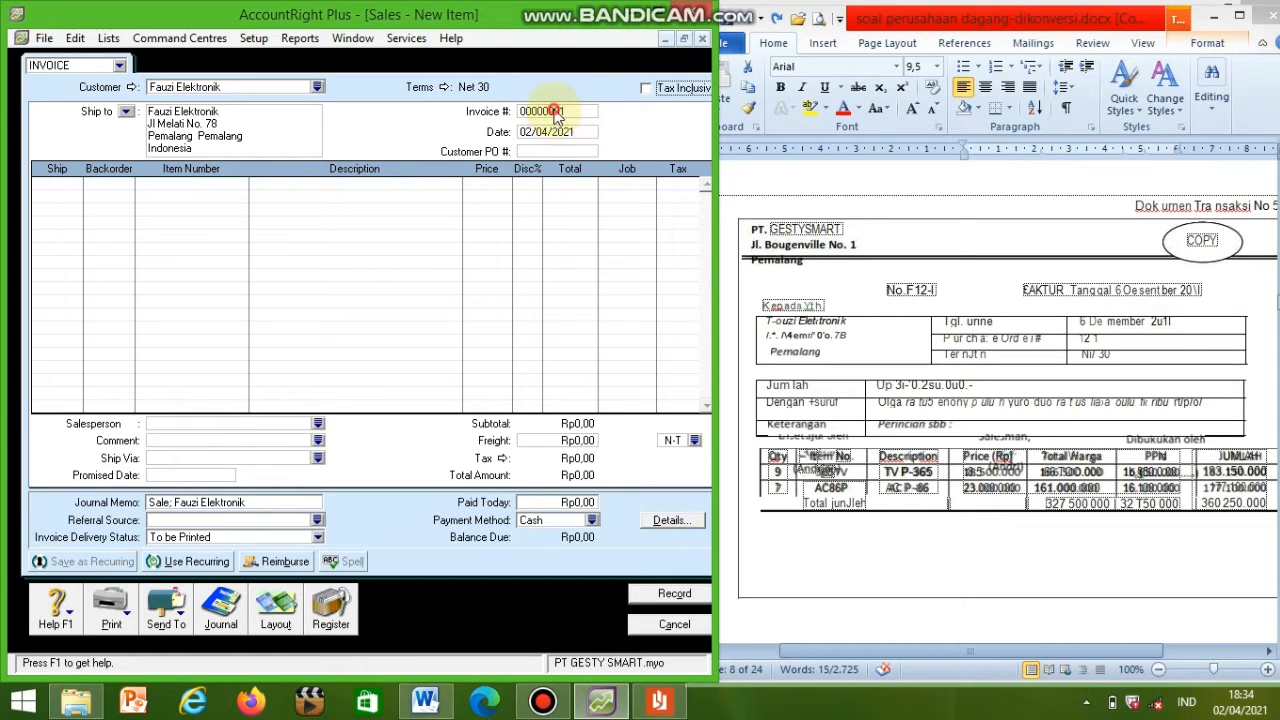
pyautogui.press('BackSpace')
pyautogui.write('0000000')
pyautogui.press('Tab')
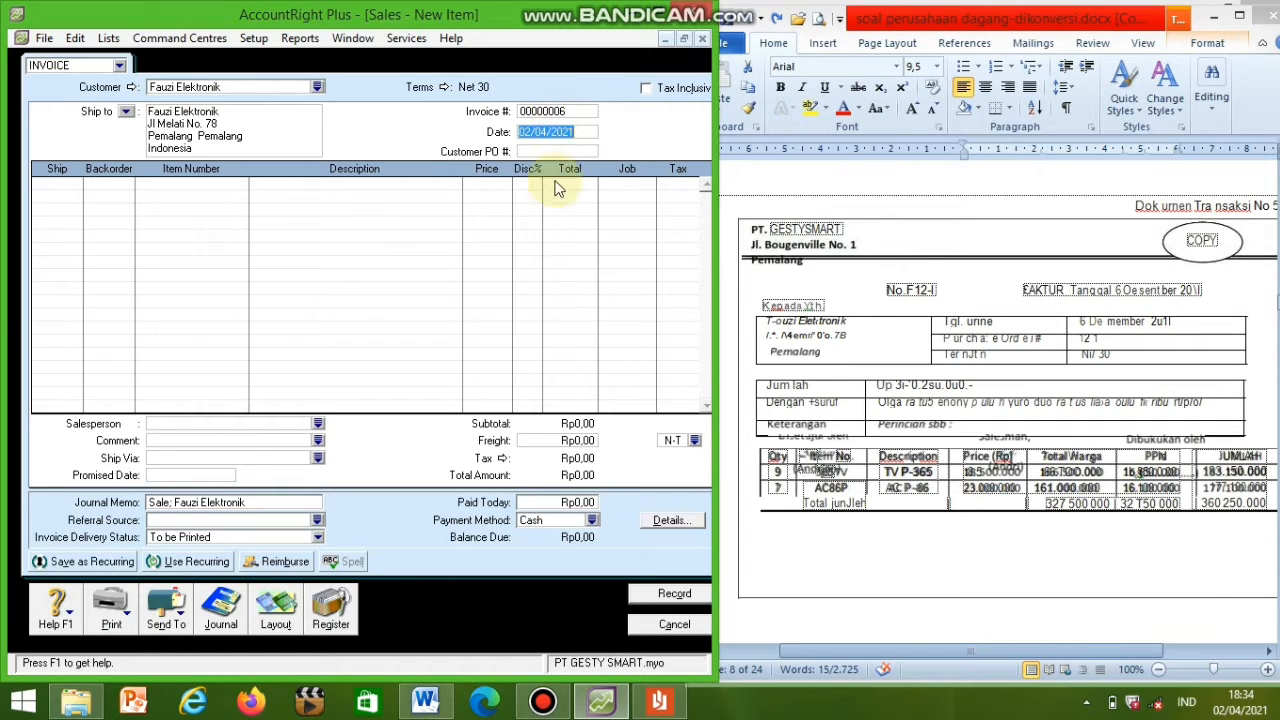
# Step: Set the sales invoice date to 06/12/2011
pyautogui.click(524, 134)
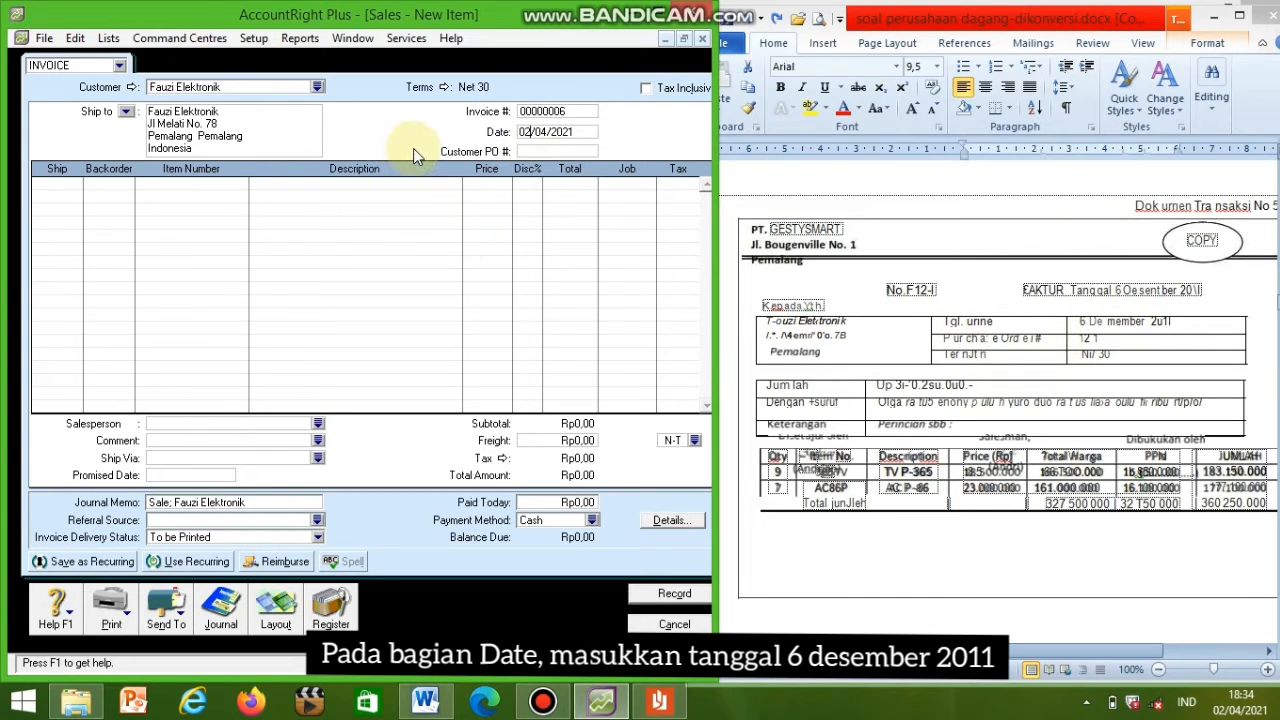
pyautogui.press('BackSpace')
pyautogui.write('6')
pyautogui.press('BackSpace')
pyautogui.press('BackSpace')
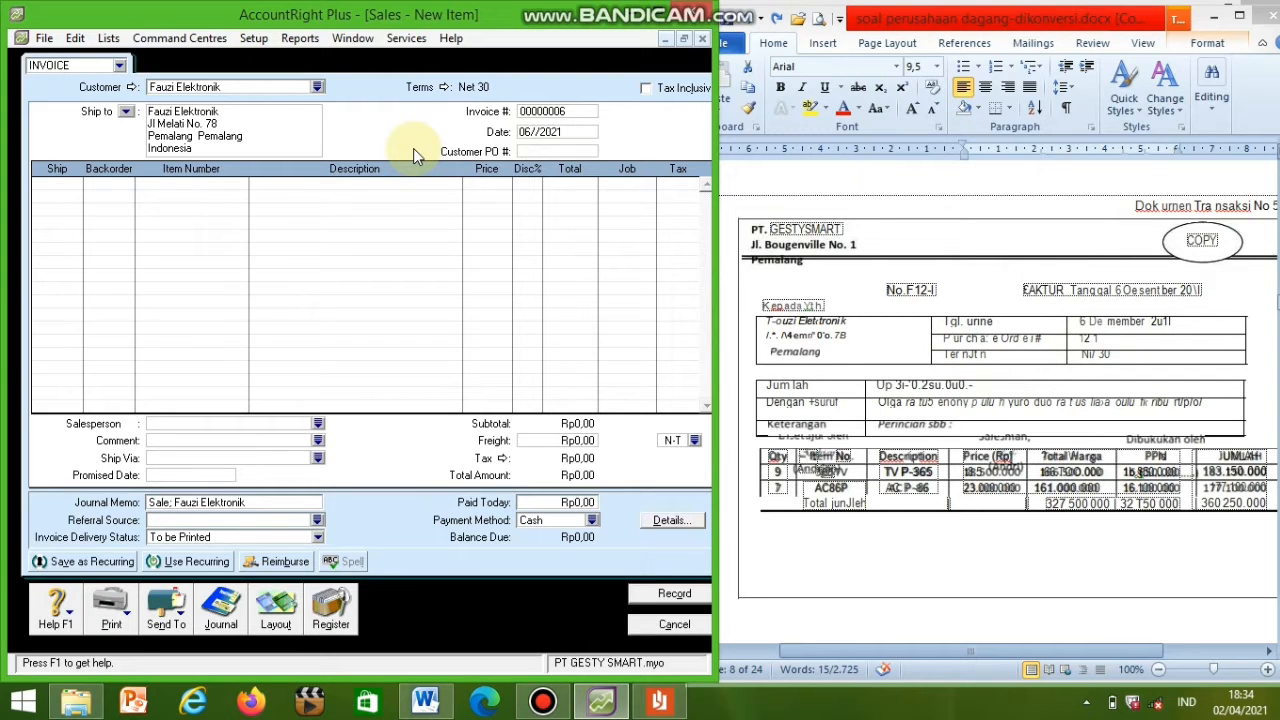
pyautogui.write('11')
pyautogui.press('BackSpace')
pyautogui.write('2')
pyautogui.press('Right')
pyautogui.press('Right')
pyautogui.press('Right')
pyautogui.press('BackSpace')
pyautogui.write('1')
# Step: Enter 9 units of item 365TV on the first invoice line
pyautogui.click(73, 186)
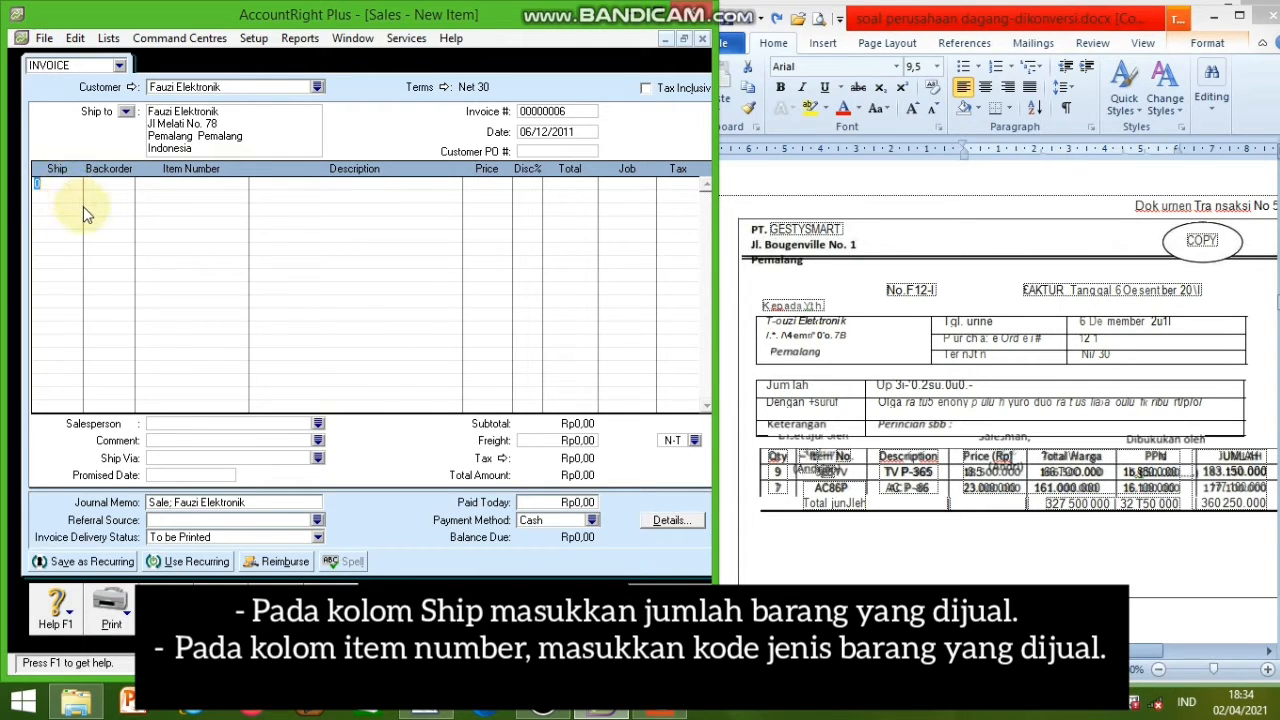
pyautogui.press('BackSpace')
pyautogui.write('9')
pyautogui.click(158, 187)
pyautogui.write('TV')
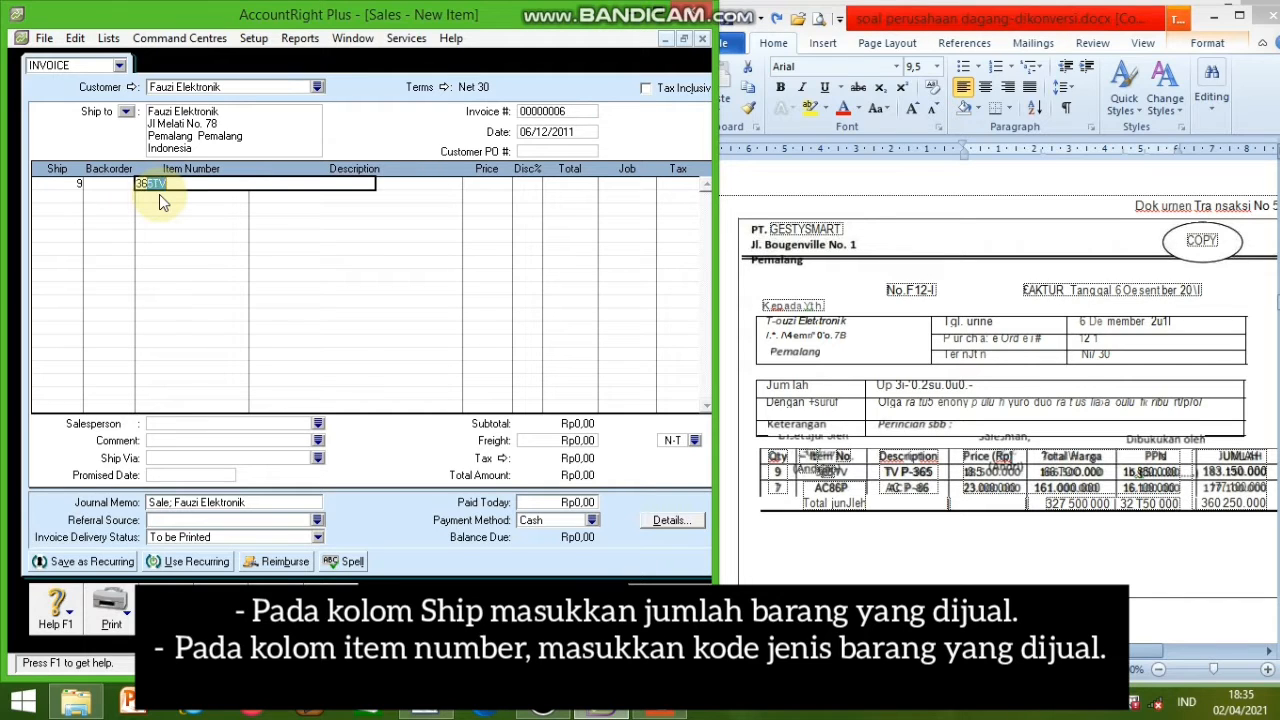
pyautogui.press('Return')
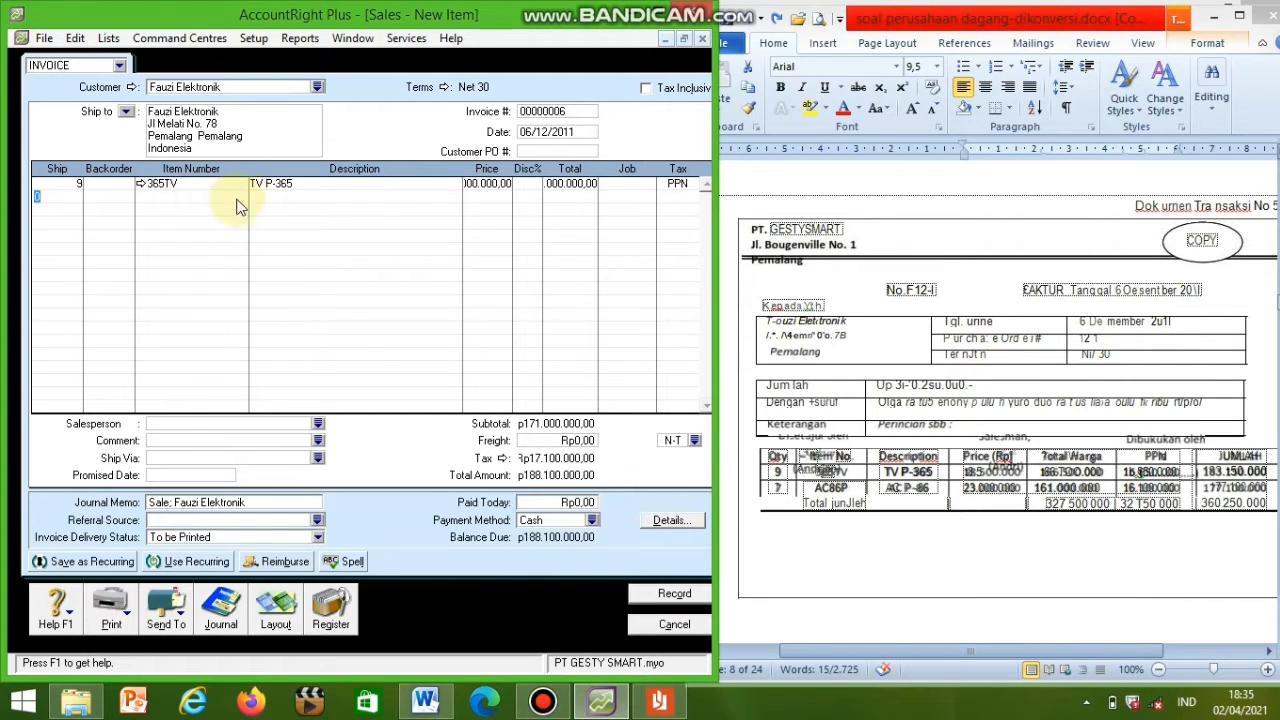
# Step: Set the unit price of the 365TV line to 18500000
pyautogui.click(488, 184)
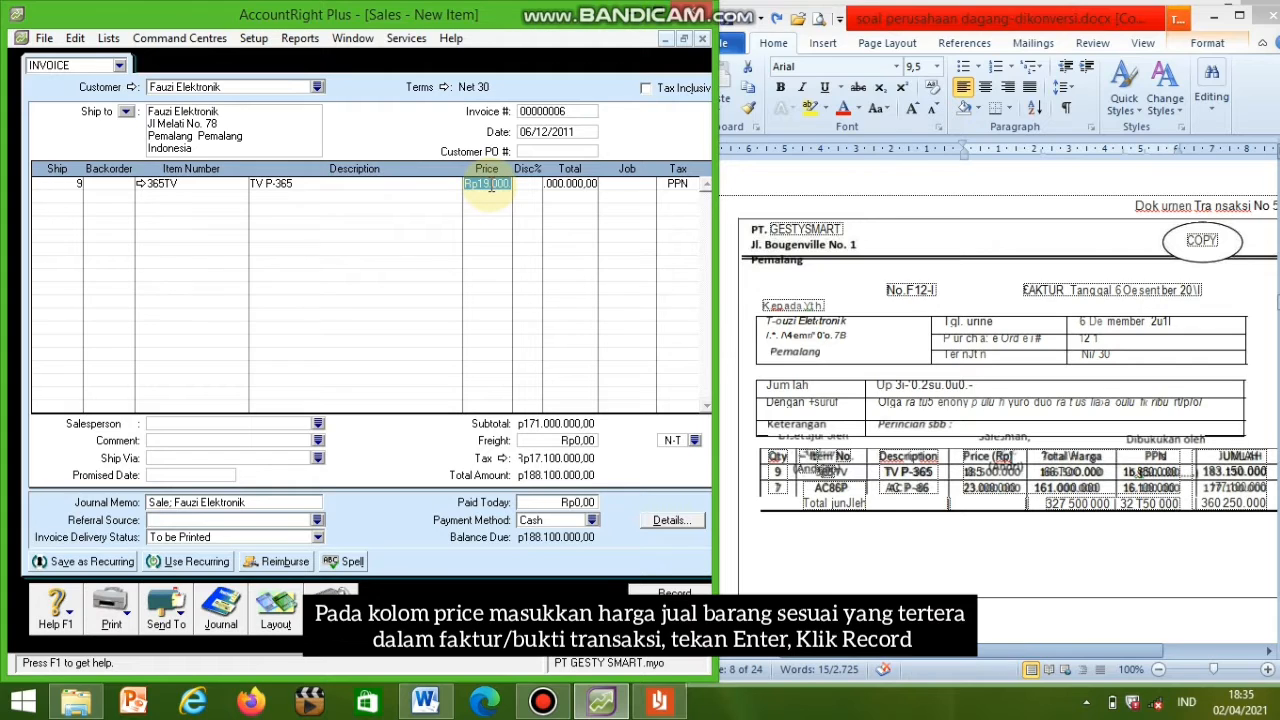
pyautogui.doubleClick(490, 185)
pyautogui.write('18500000')
pyautogui.press('Return')
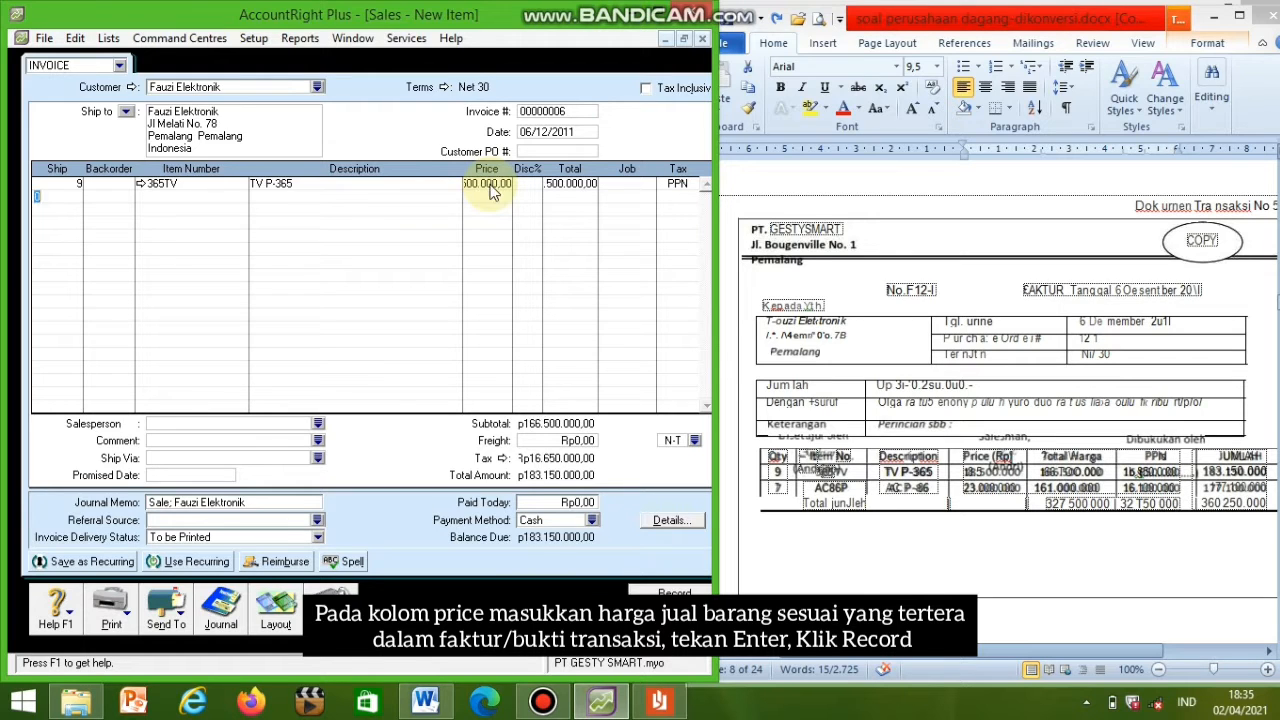
# Step: Add a second invoice line for 7 units of item AC86P at a unit price of 23000000
pyautogui.click(207, 198)
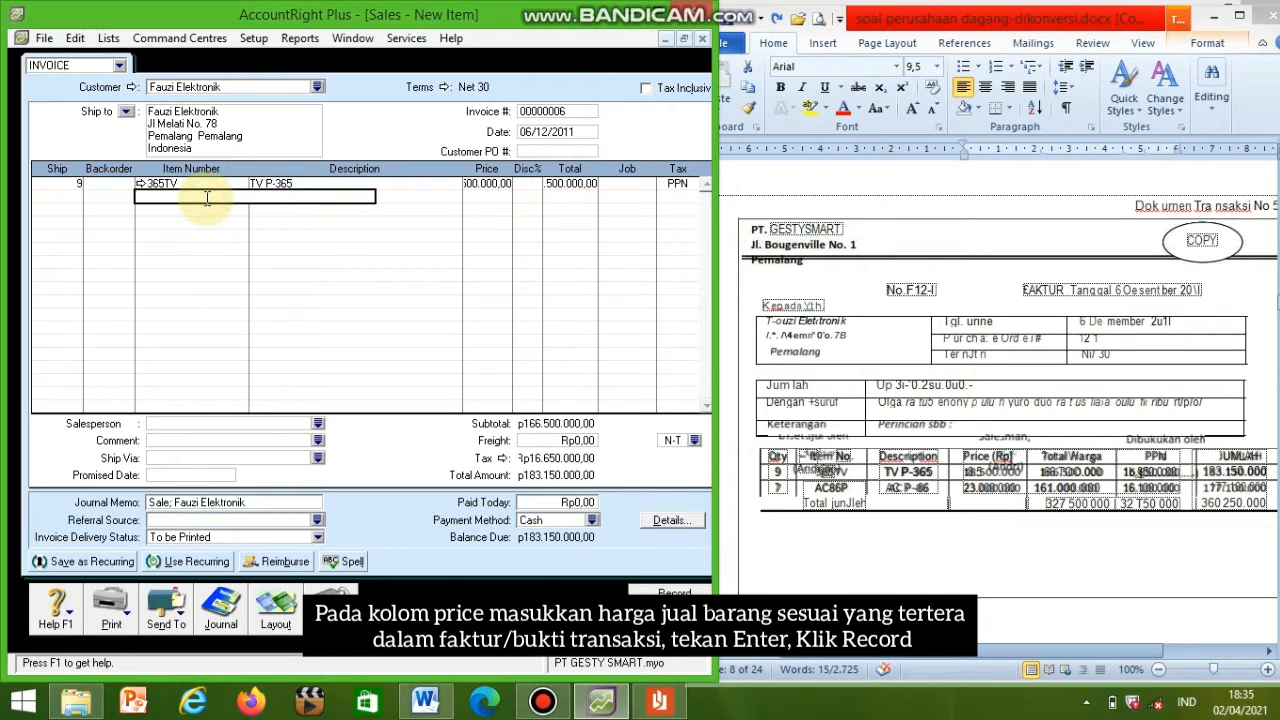
pyautogui.write('AC86P')
pyautogui.press('Return')
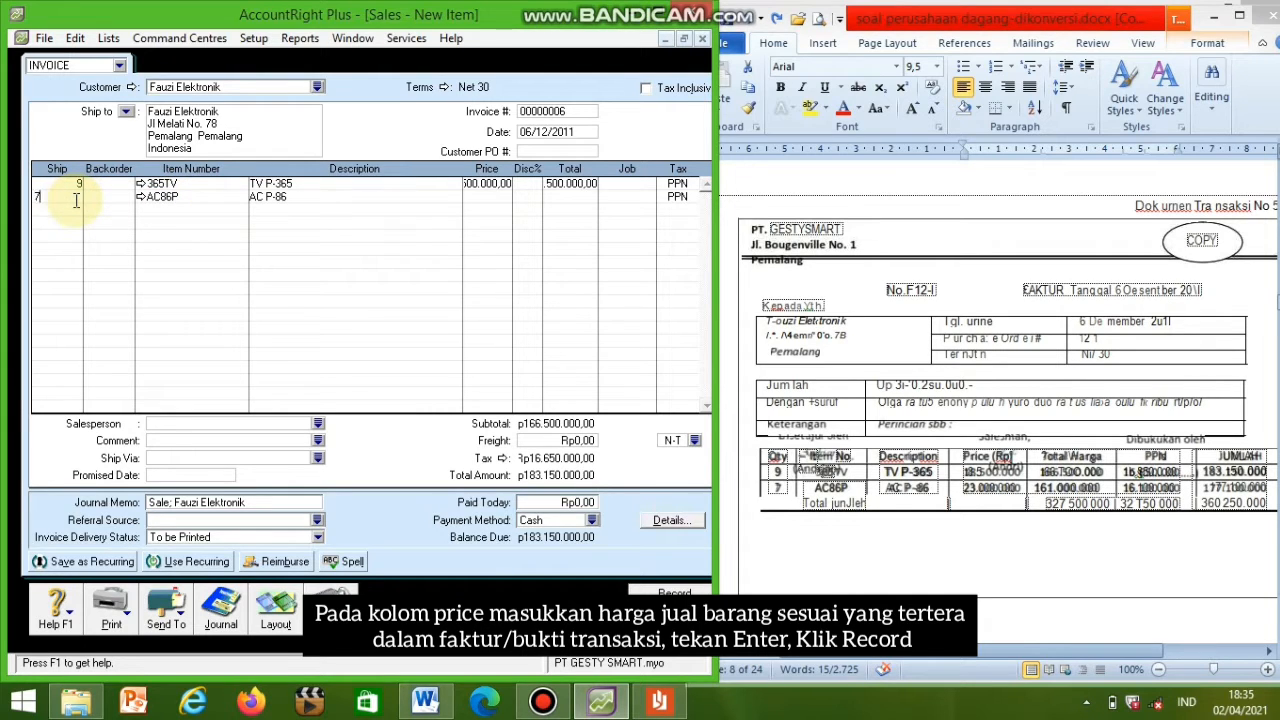
pyautogui.write('7')
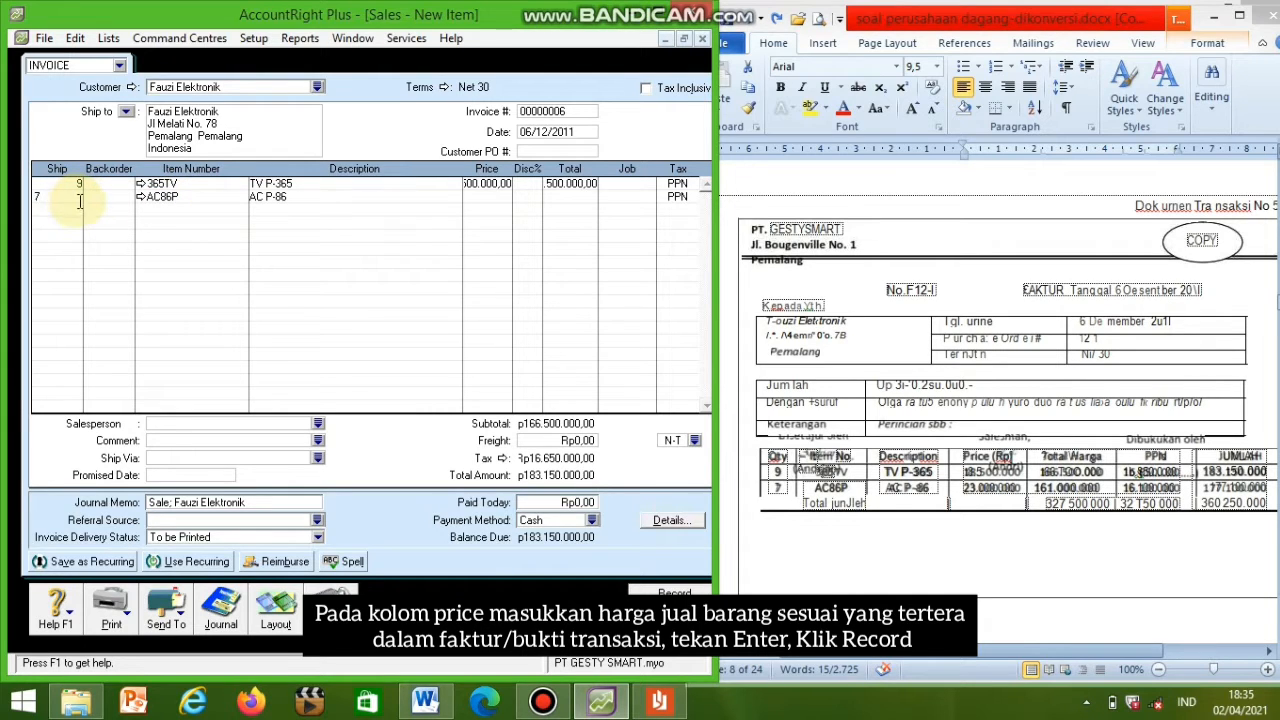
pyautogui.click(480, 197)
pyautogui.write('23000000')
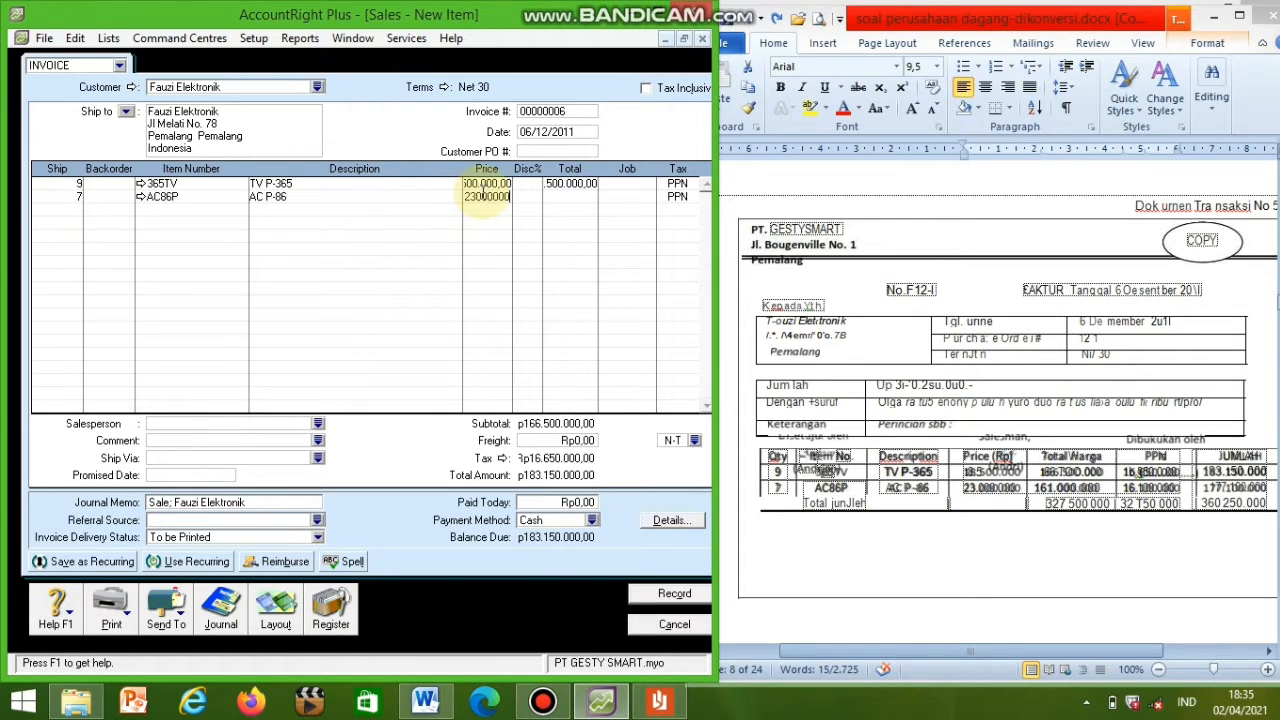
pyautogui.press('Return')
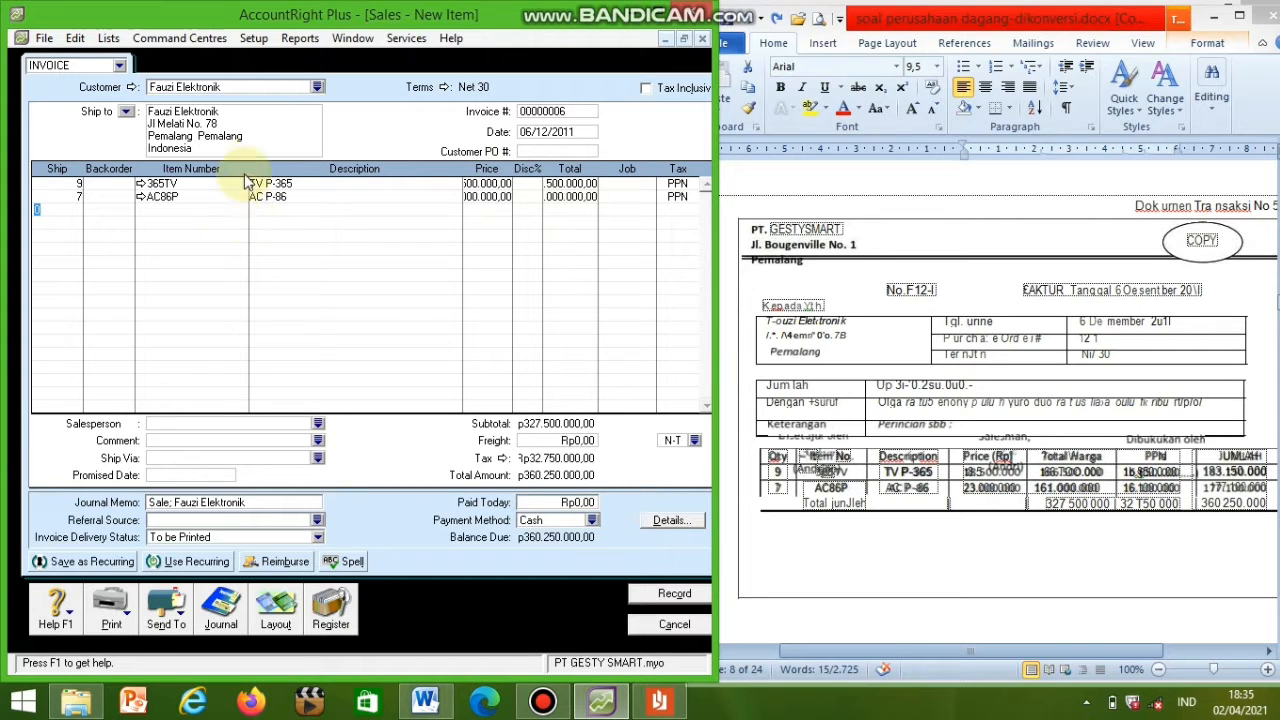
# Step: Confirm the invoice's credit terms as In a Given # of Days with 30 balance due days, and record the sale
pyautogui.click(445, 87)
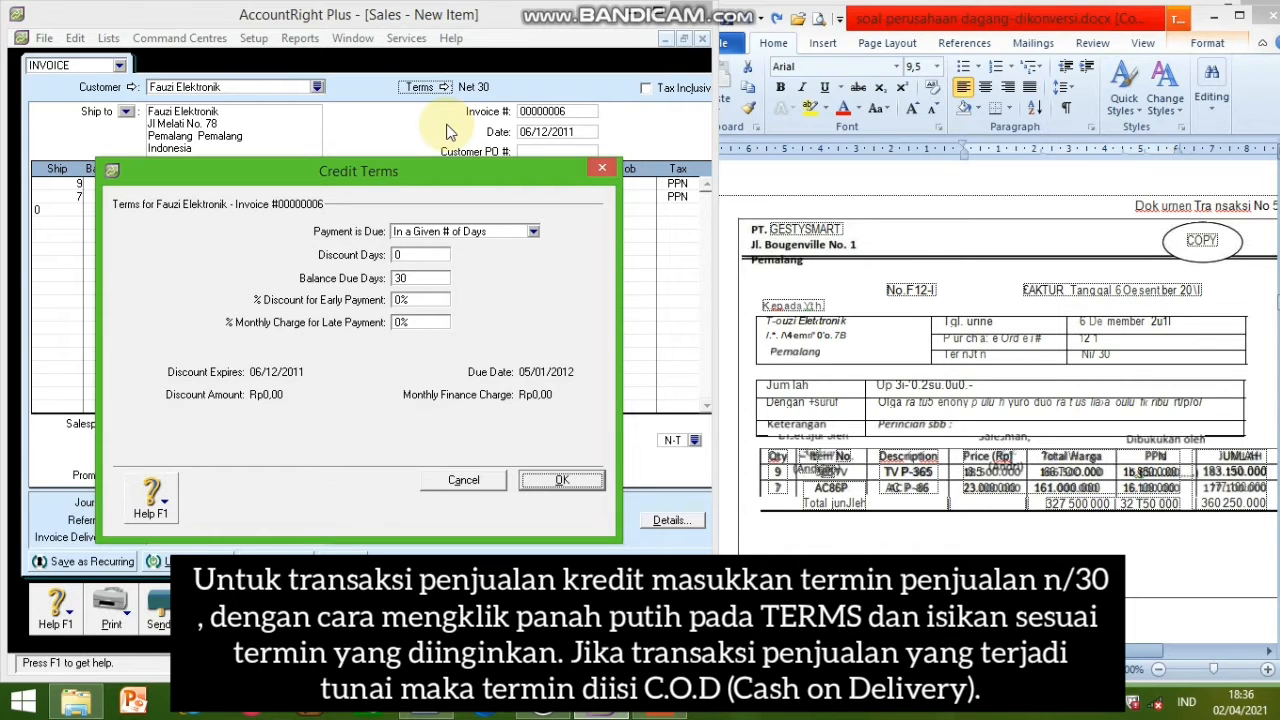
pyautogui.click(533, 231)
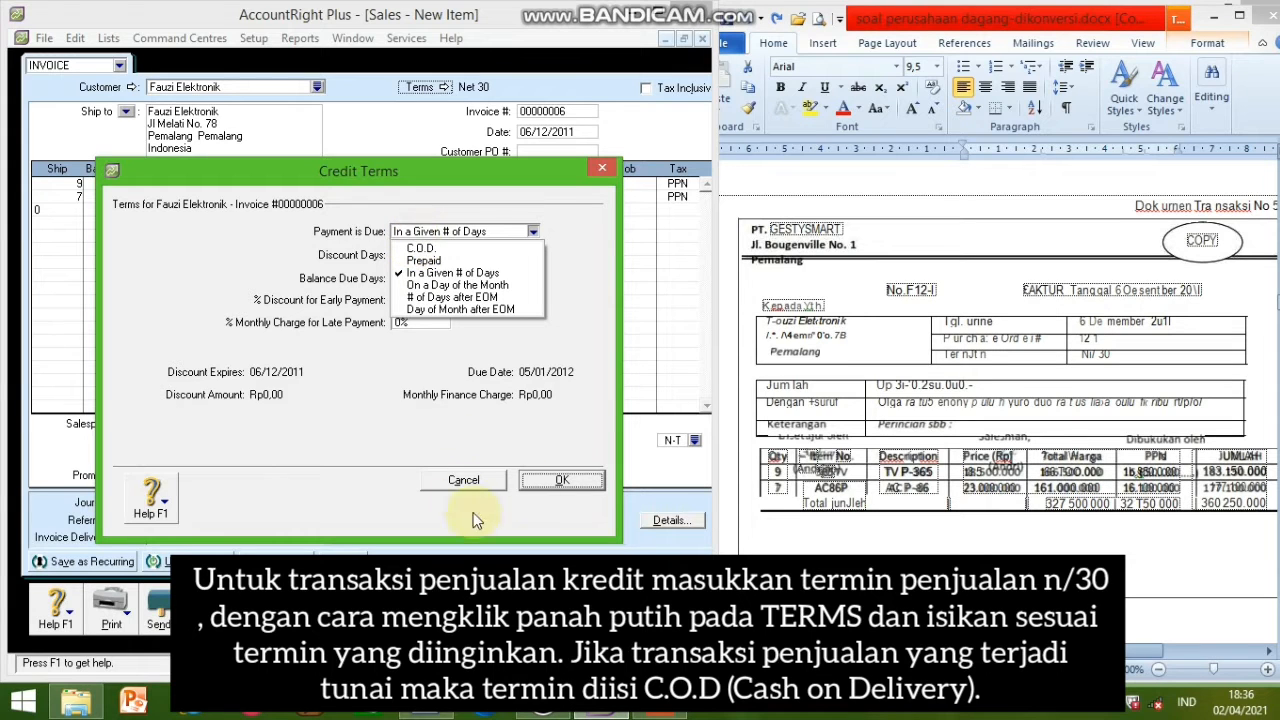
pyautogui.click(557, 495)
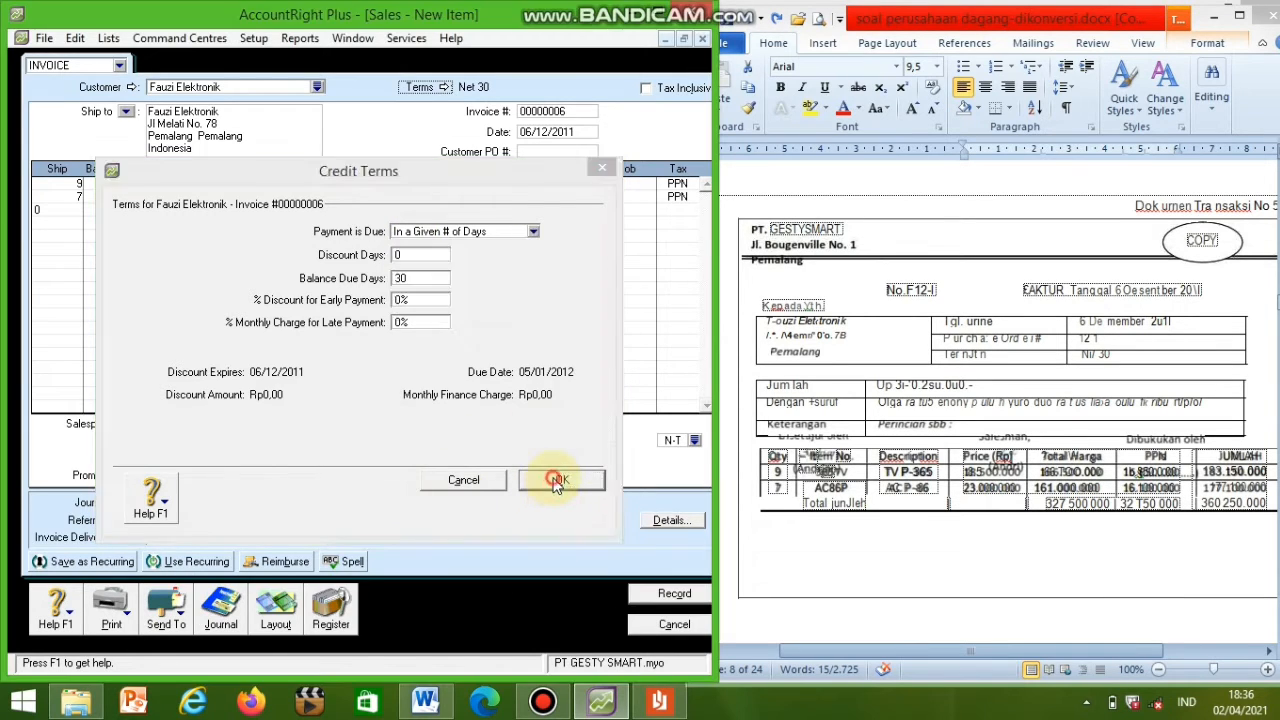
pyautogui.click(555, 484)
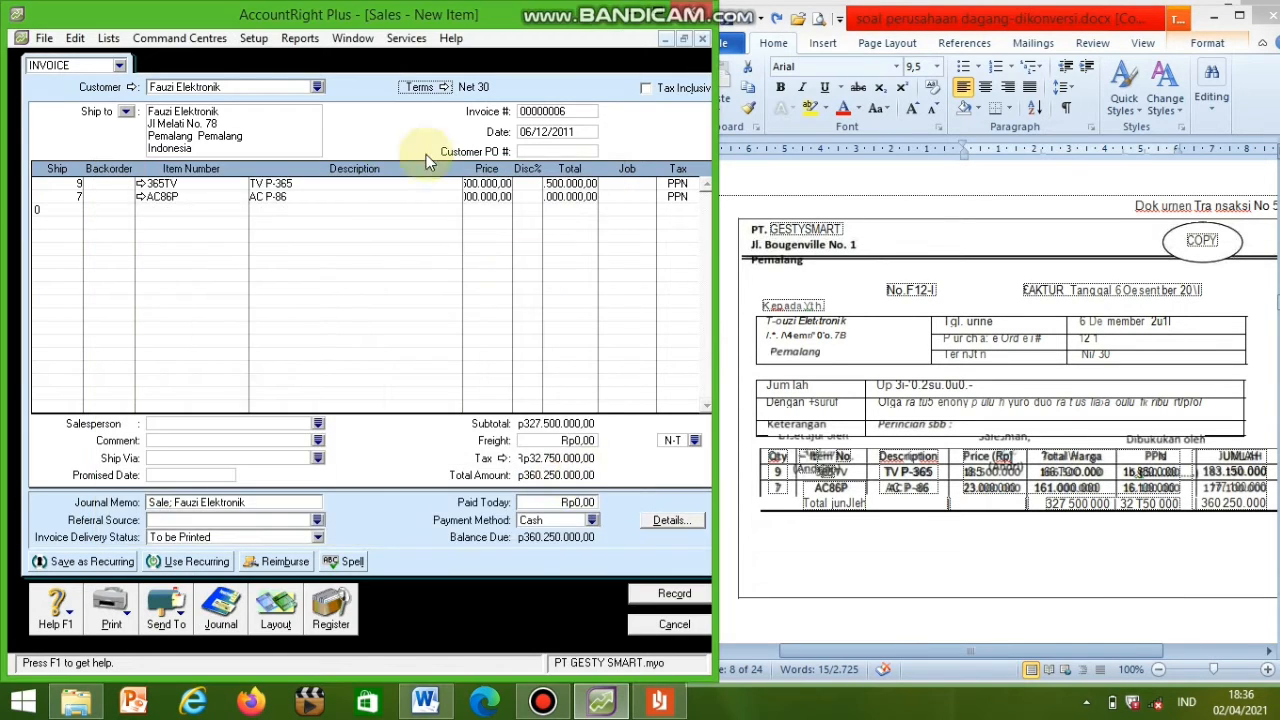
pyautogui.click(660, 595)
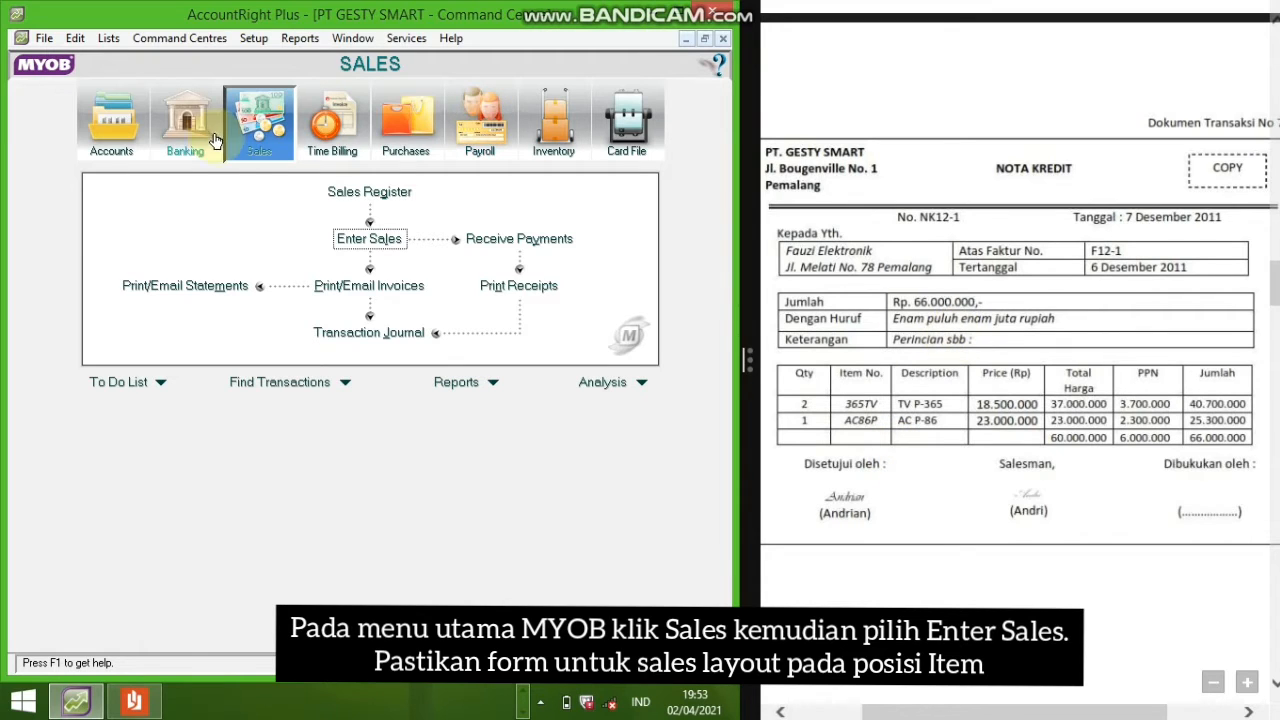
# Step: Start a new item sale for customer Fauzi Elektronik with invoice number NK12-1
pyautogui.click(390, 241)
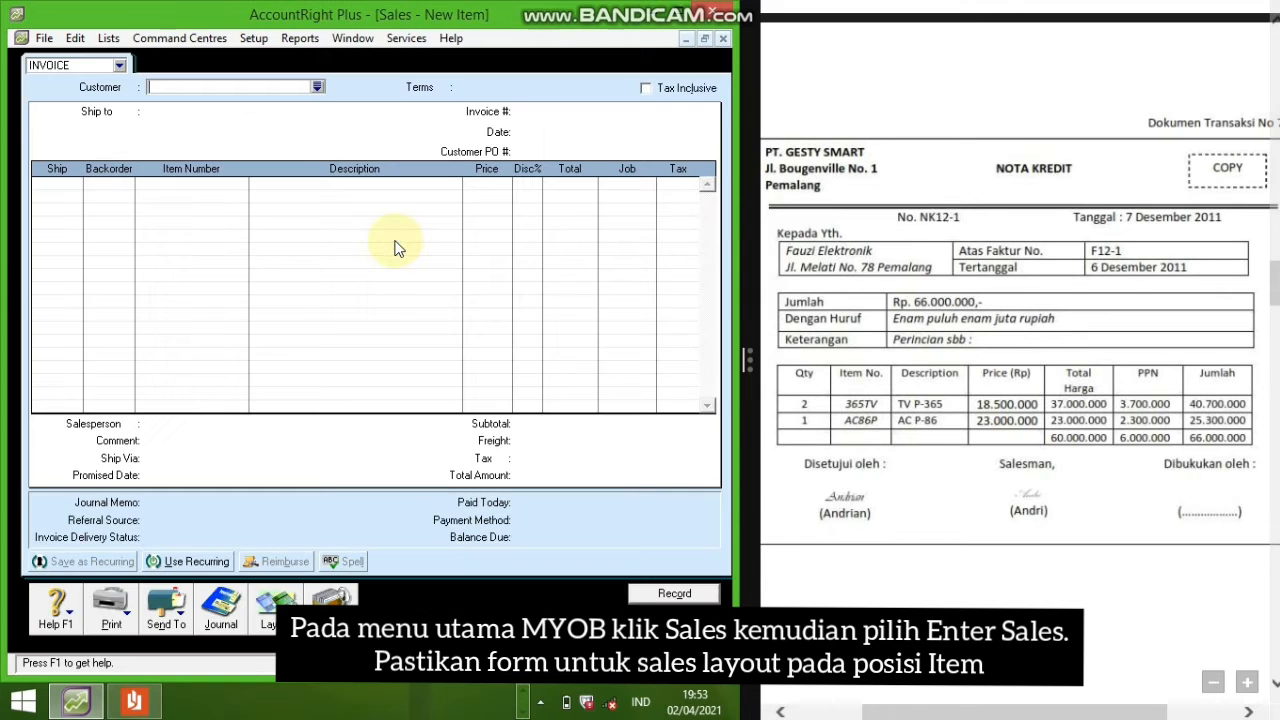
pyautogui.click(317, 87)
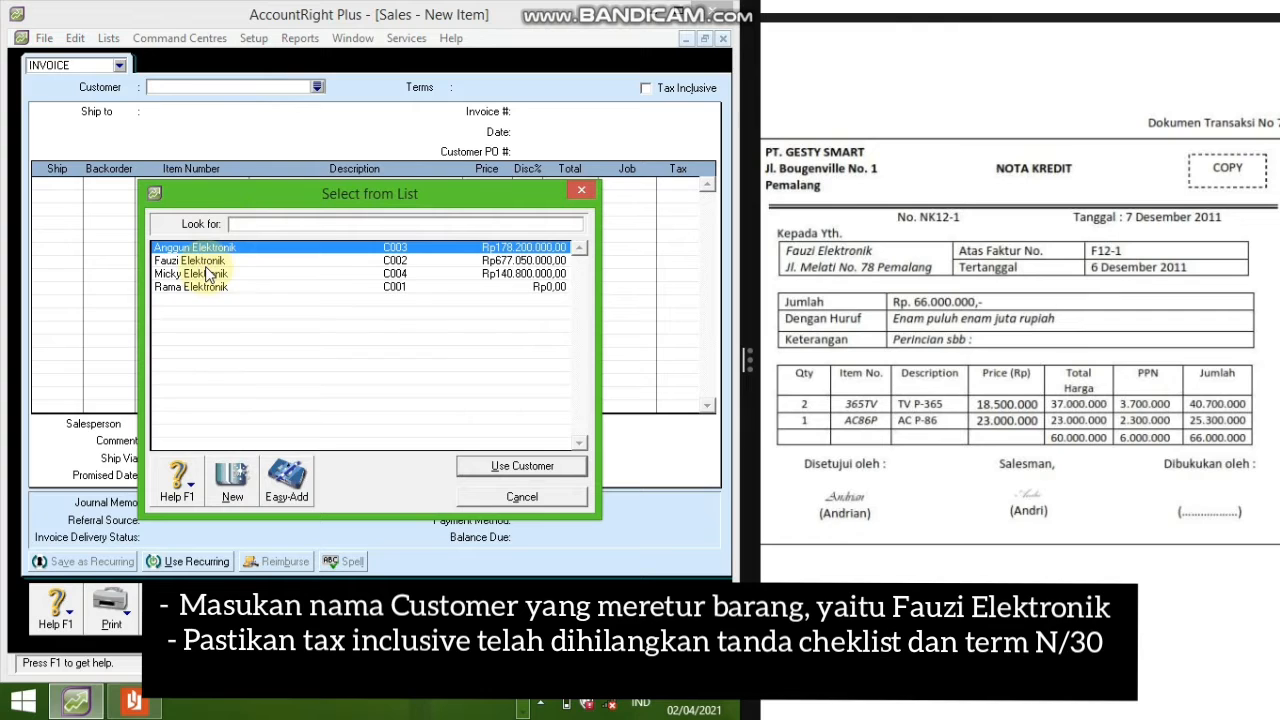
pyautogui.click(214, 261)
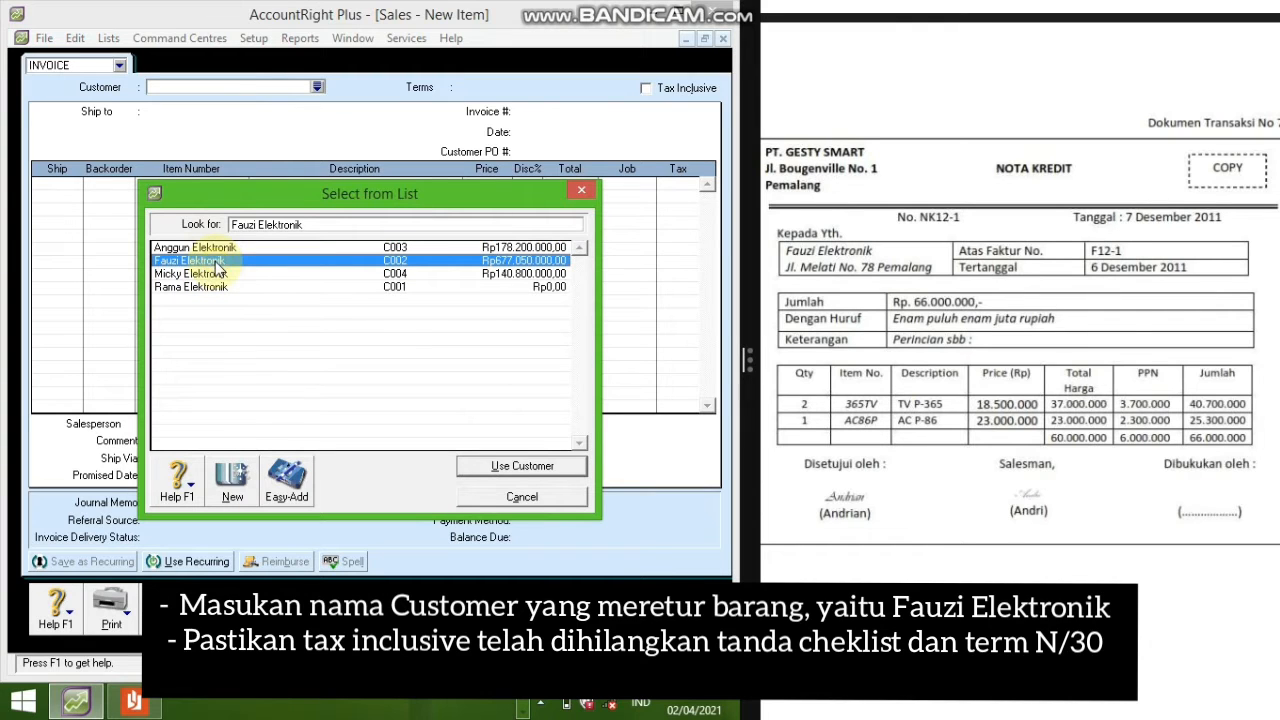
pyautogui.click(526, 468)
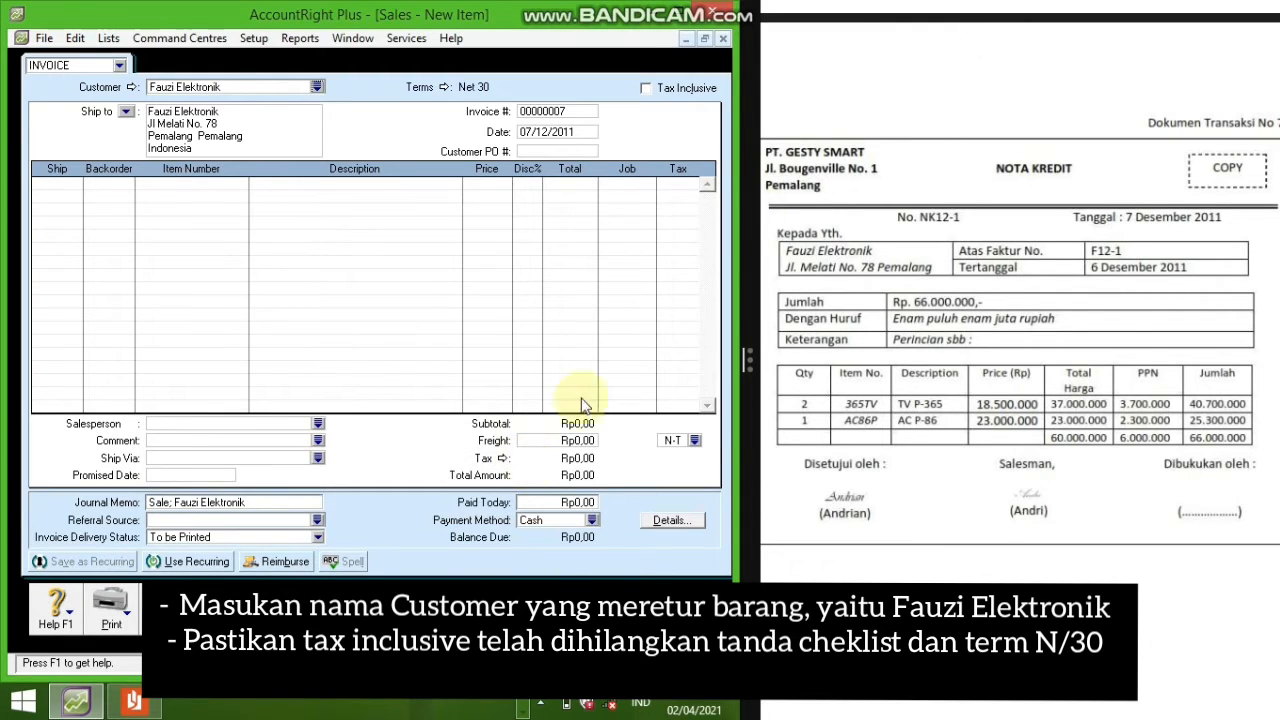
pyautogui.click(565, 111)
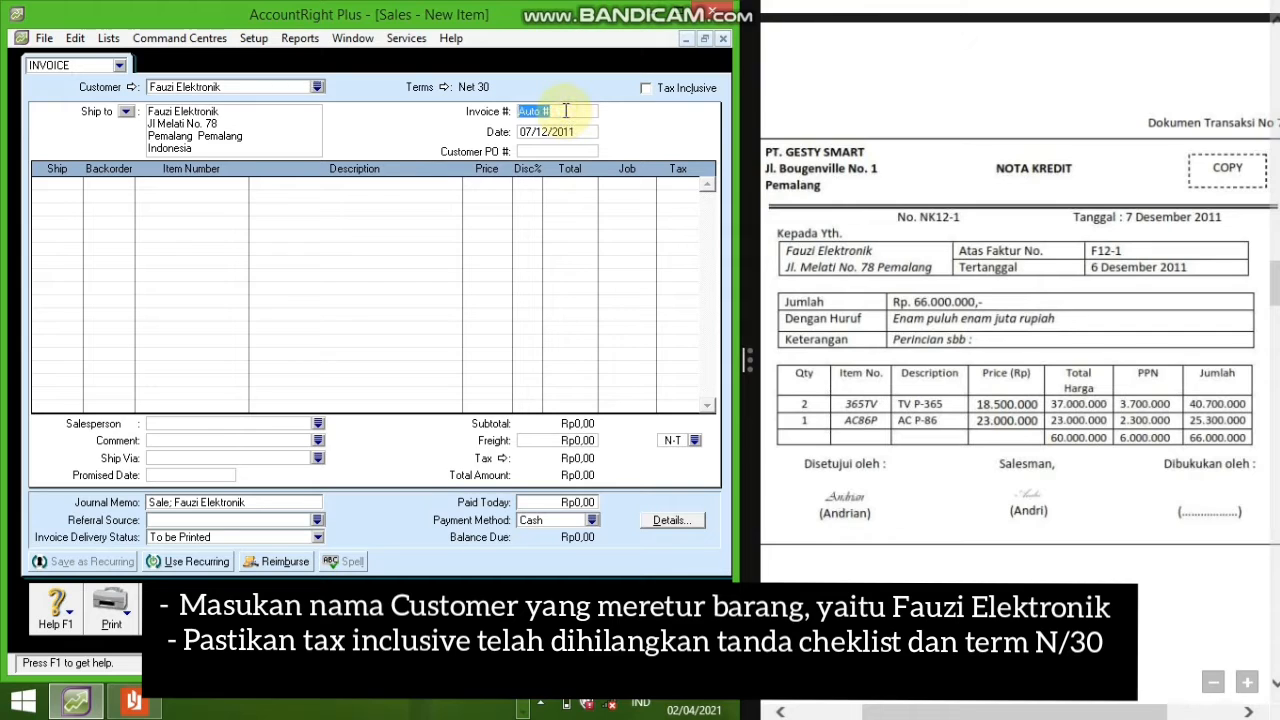
pyautogui.write('NK12-1')
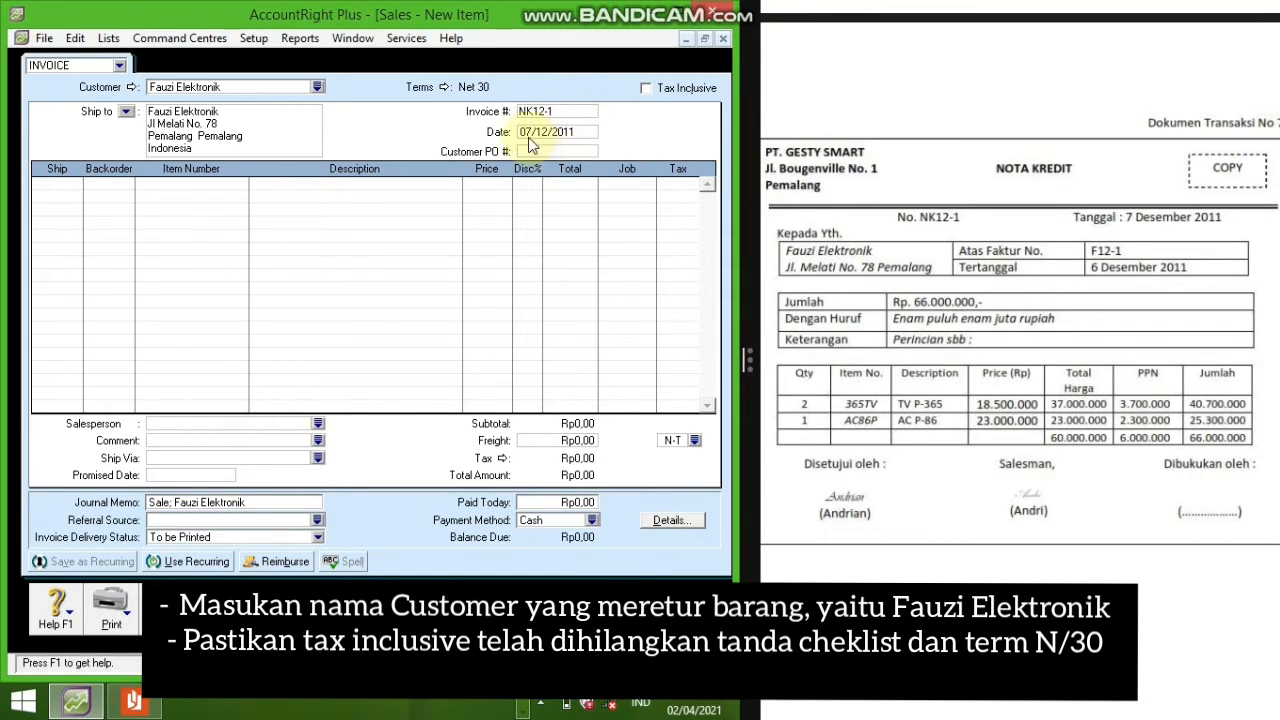
# Step: Enter the returned item 365TV on the first line with a ship quantity of -2
pyautogui.click(75, 185)
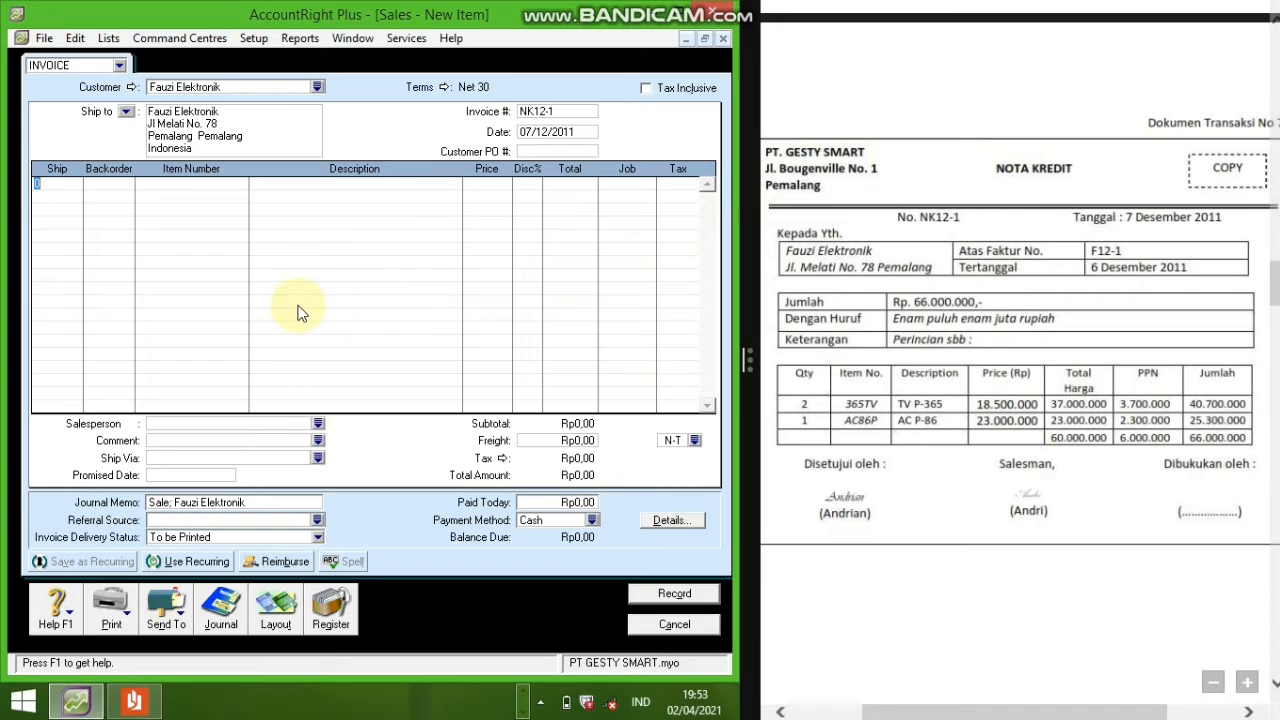
pyautogui.write('-2')
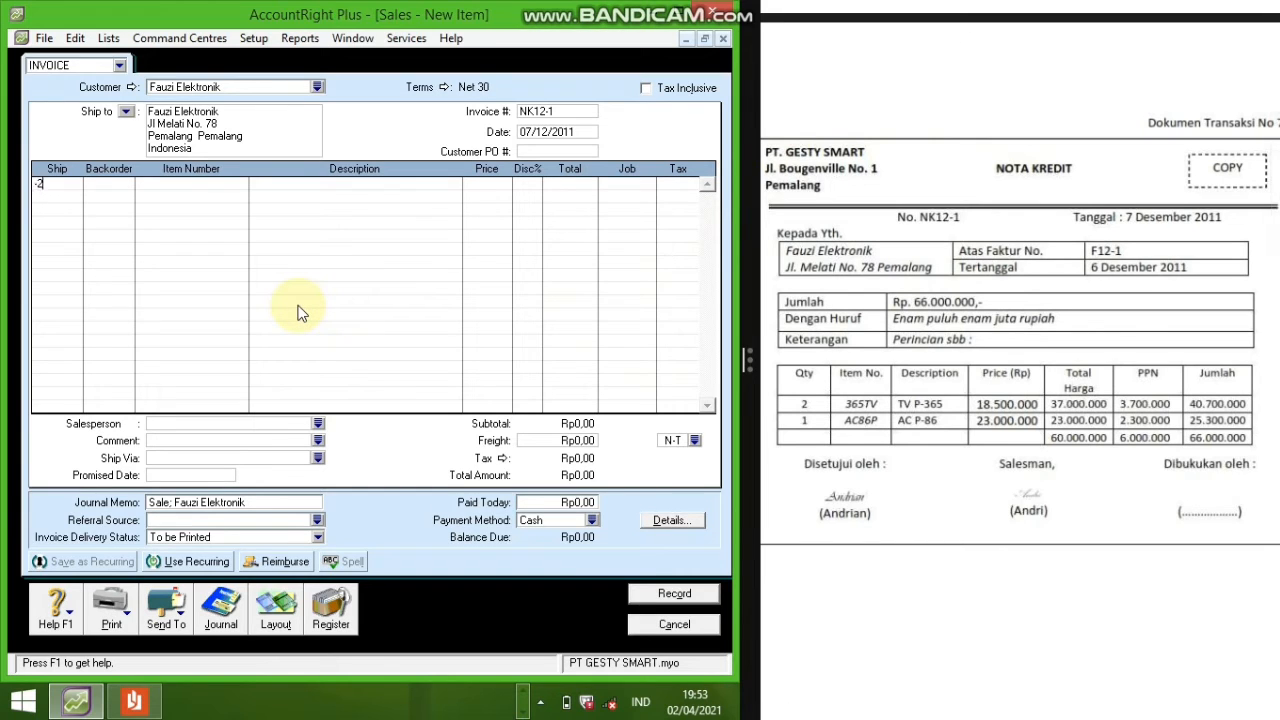
pyautogui.press('Tab')
pyautogui.press('Tab')
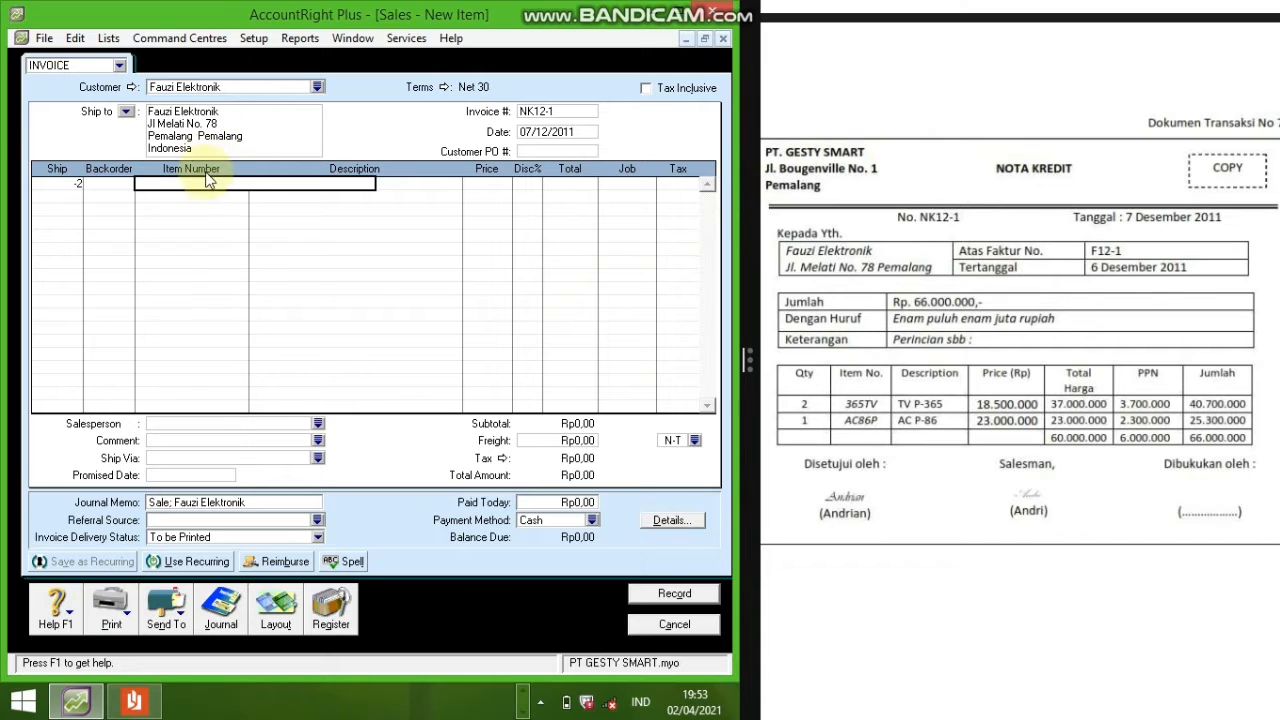
pyautogui.write('365TV')
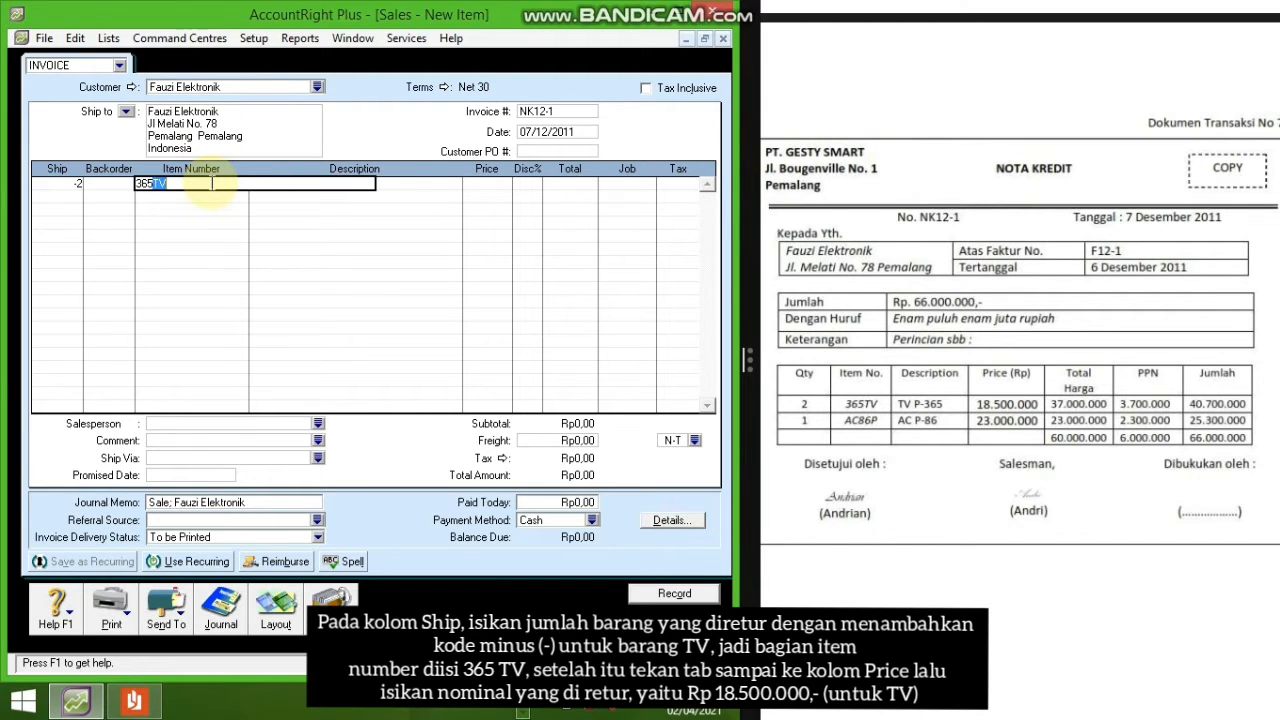
pyautogui.press('Return')
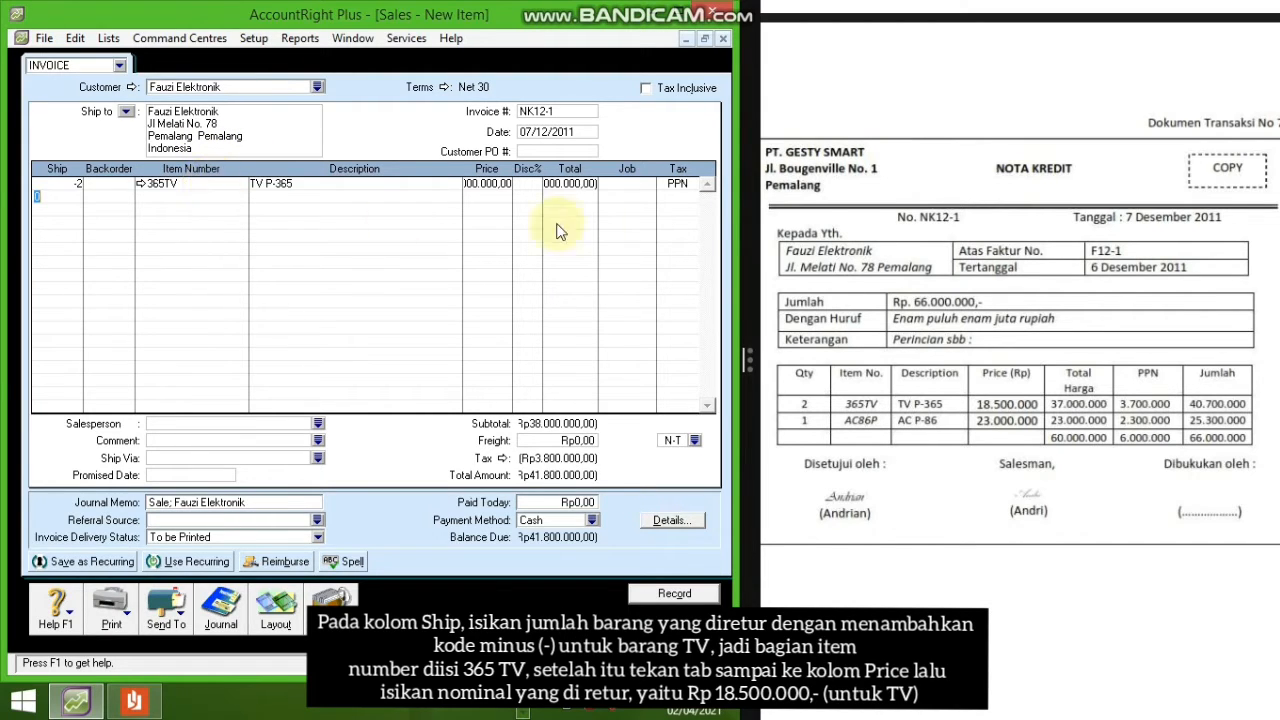
# Step: Set the unit price of the returned 365TV line to 18500000
pyautogui.click(485, 187)
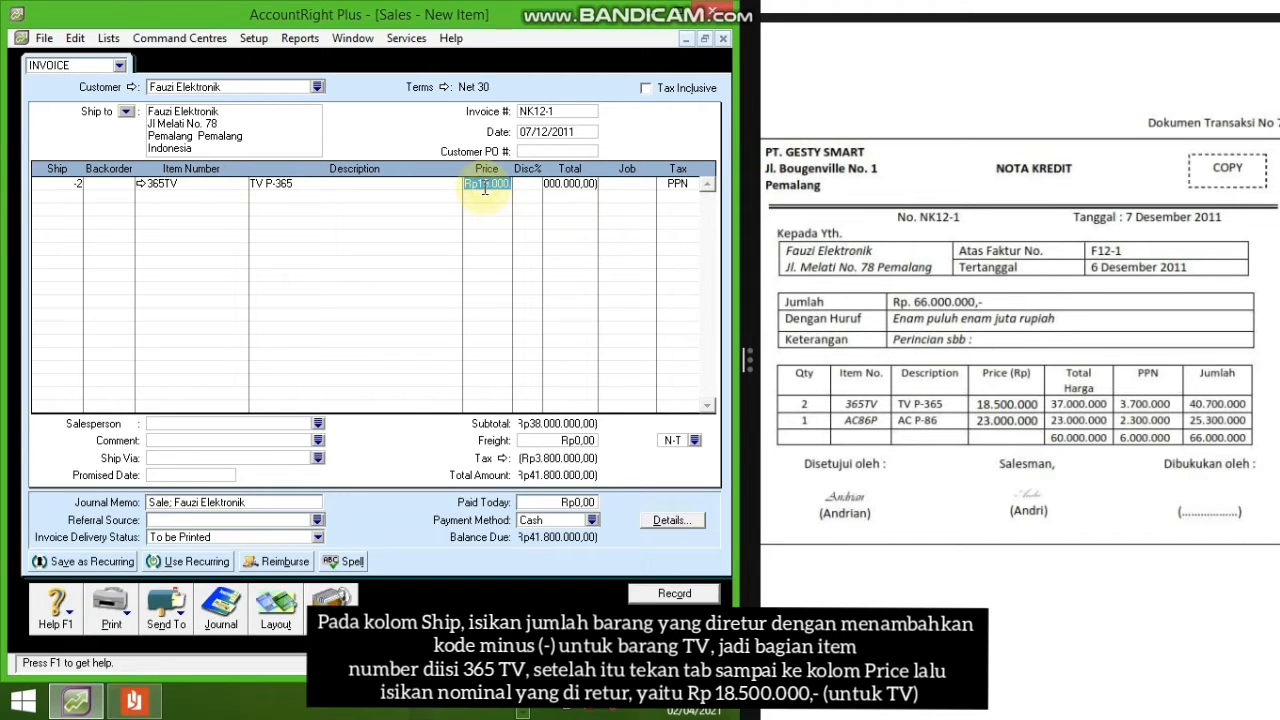
pyautogui.write('18500000')
pyautogui.press('Return')
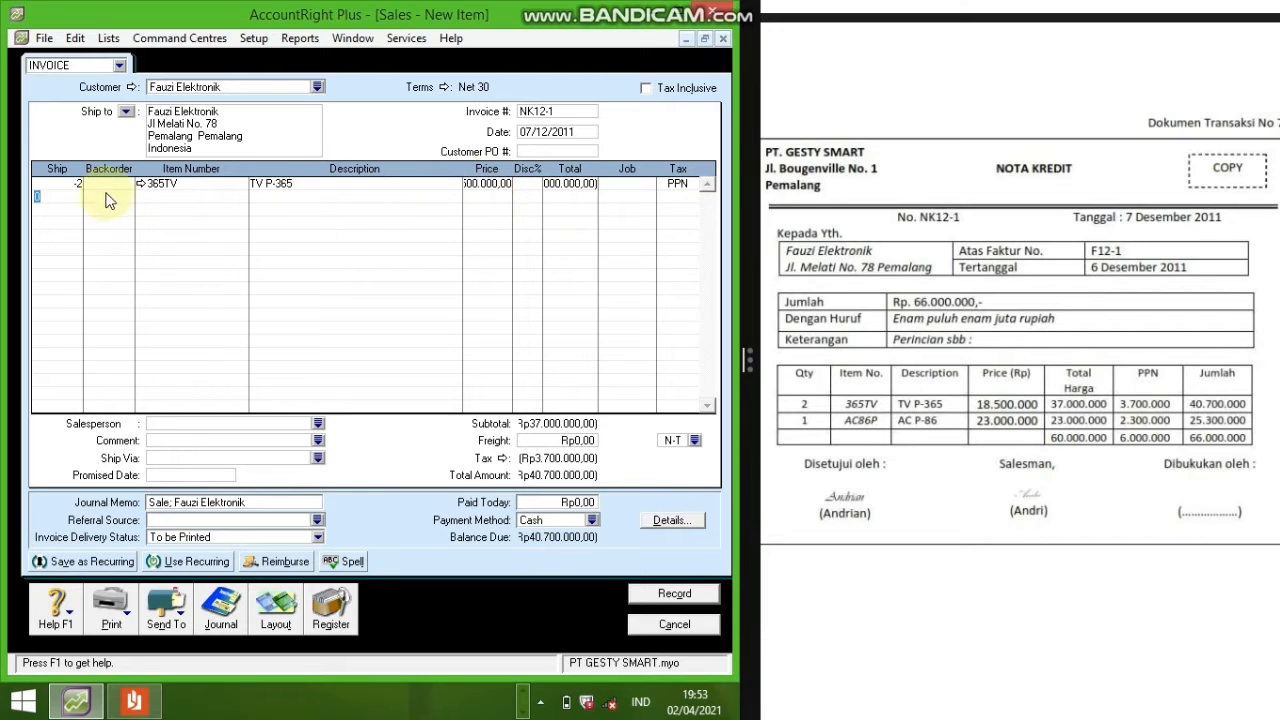
# Step: Add a second return line for item AC86P with a ship quantity of -1
pyautogui.write('-1')
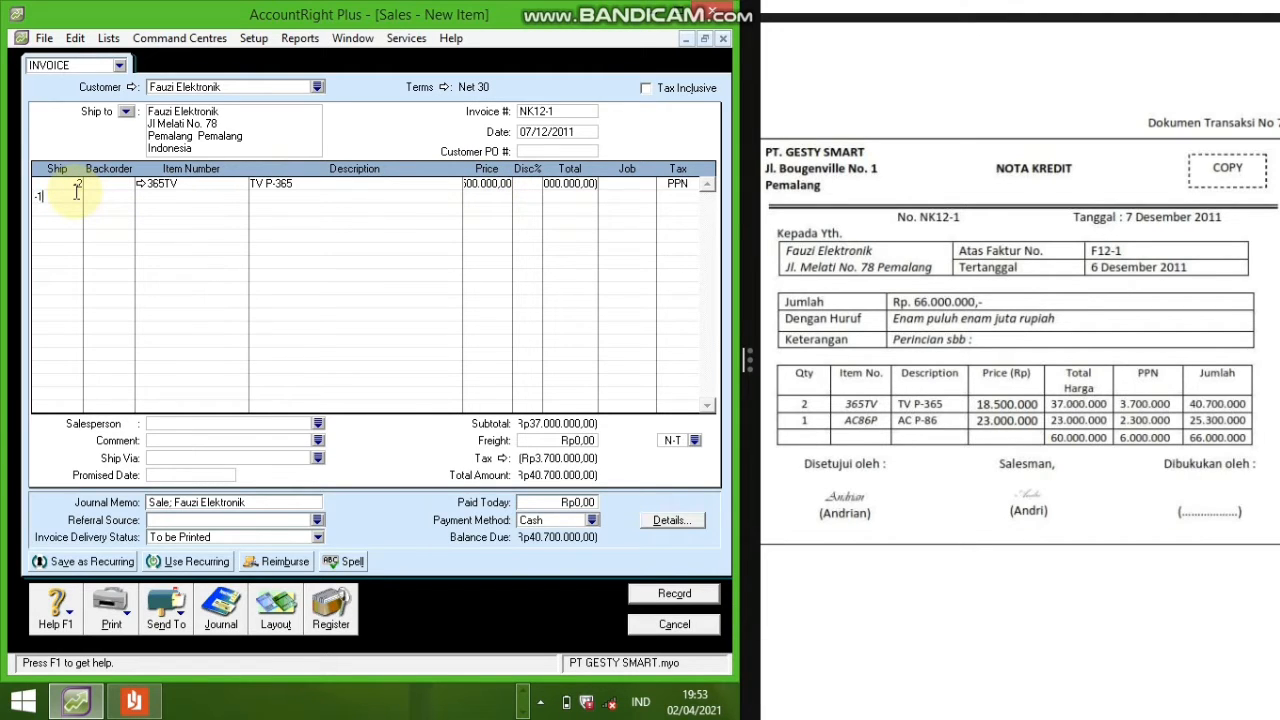
pyautogui.press('Return')
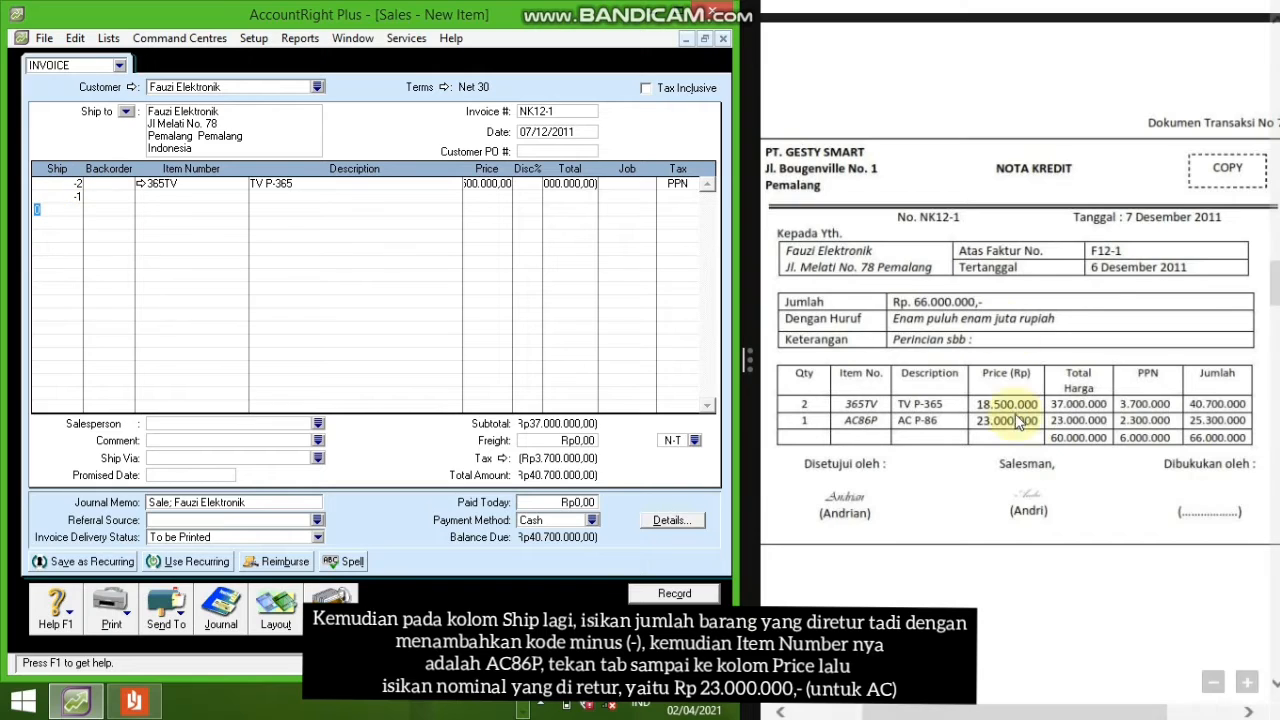
pyautogui.click(181, 198)
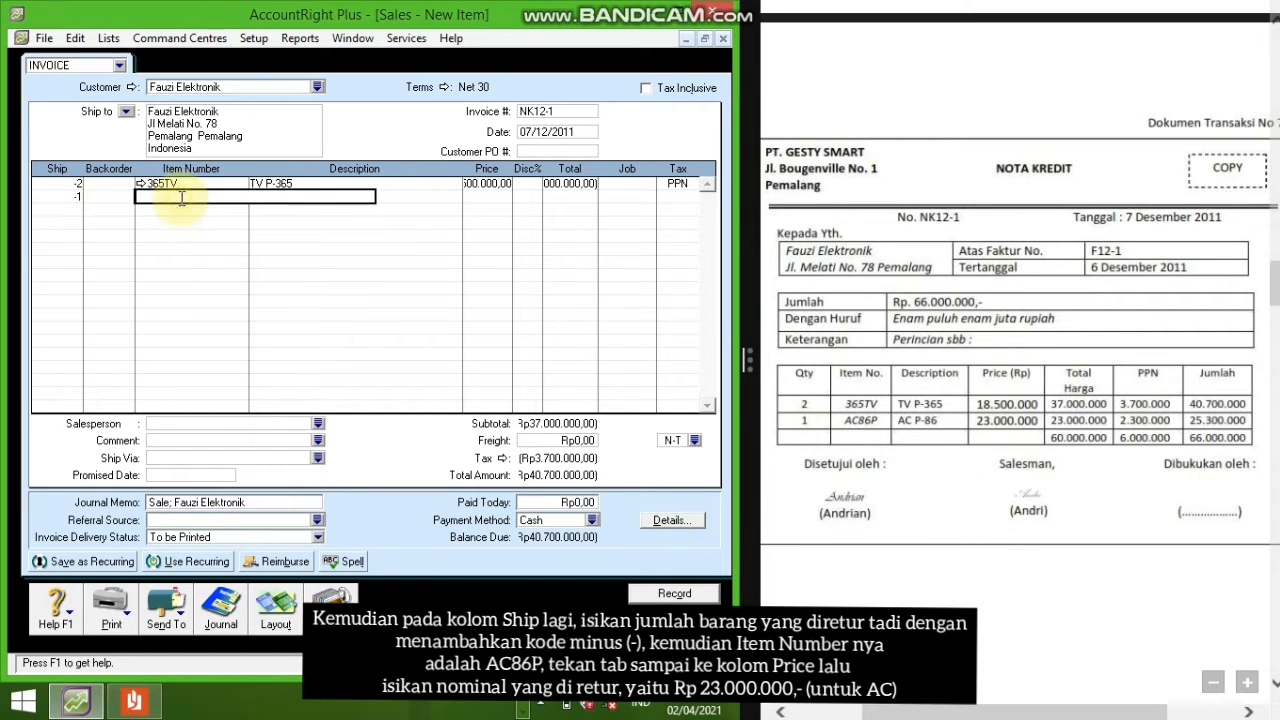
pyautogui.write('AC86P')
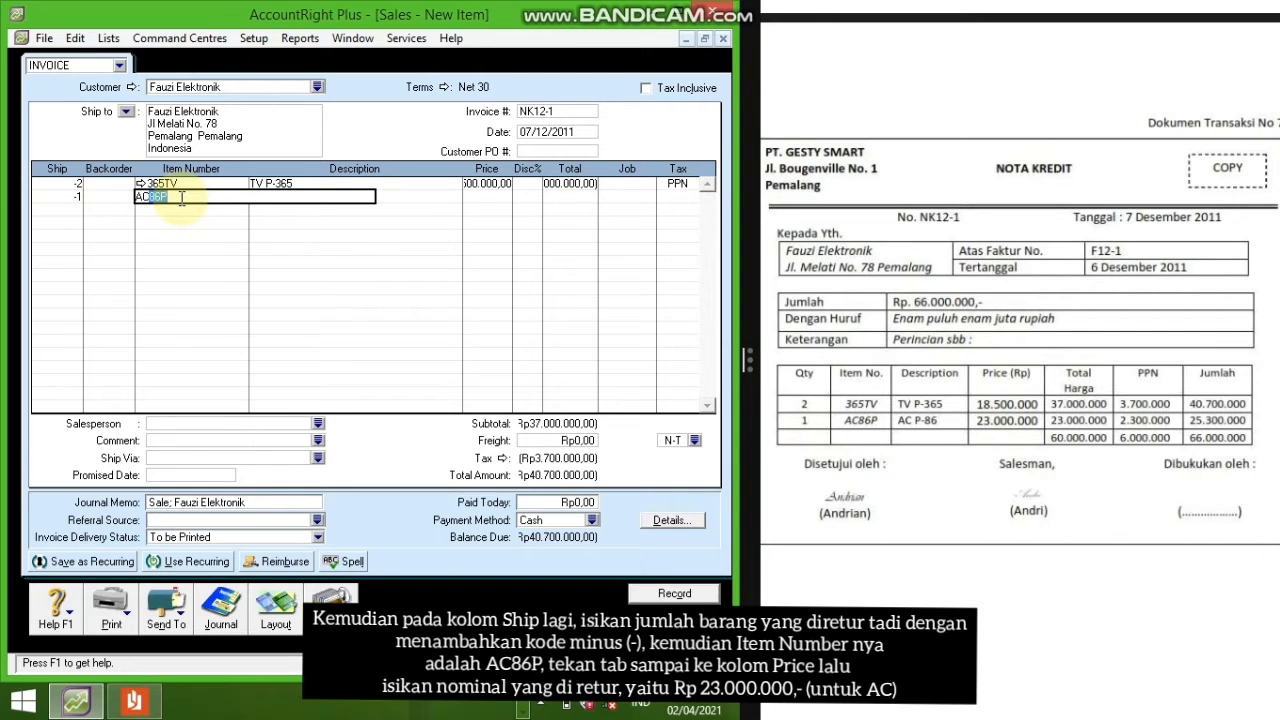
pyautogui.press('Return')
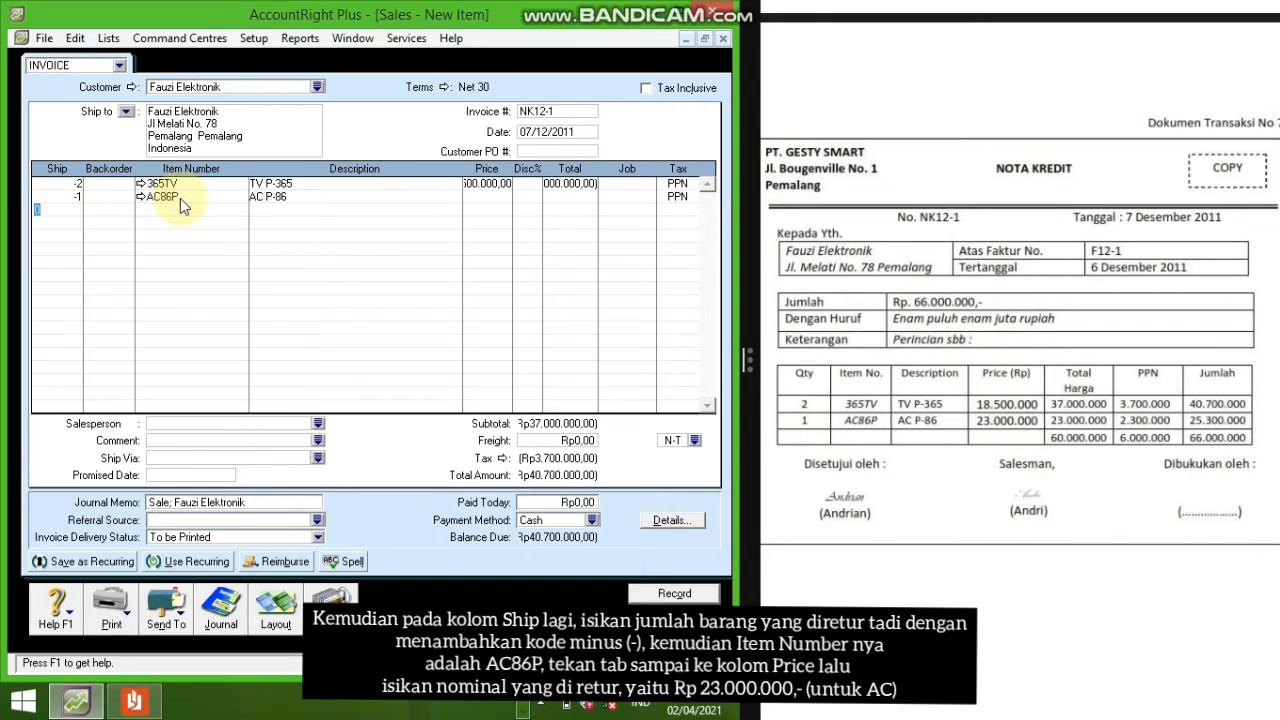
# Step: Set the unit price of the returned AC86P line to 23000000
pyautogui.click(498, 196)
pyautogui.write('2300')
pyautogui.press('BackSpace')
pyautogui.press('BackSpace')
pyautogui.press('BackSpace')
pyautogui.press('BackSpace')
pyautogui.press('BackSpace')
pyautogui.press('BackSpace')
pyautogui.press('BackSpace')
pyautogui.press('BackSpace')
pyautogui.press('BackSpace')
pyautogui.press('BackSpace')
pyautogui.write('23000000')
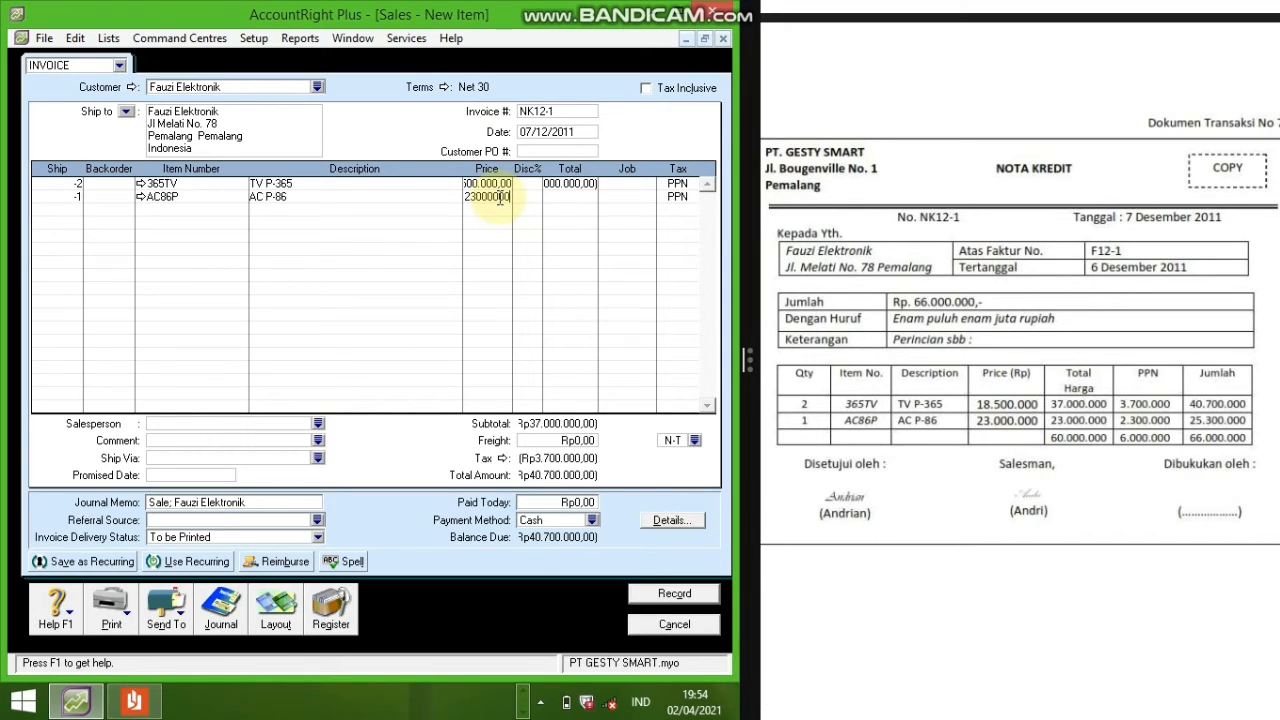
pyautogui.press('Return')
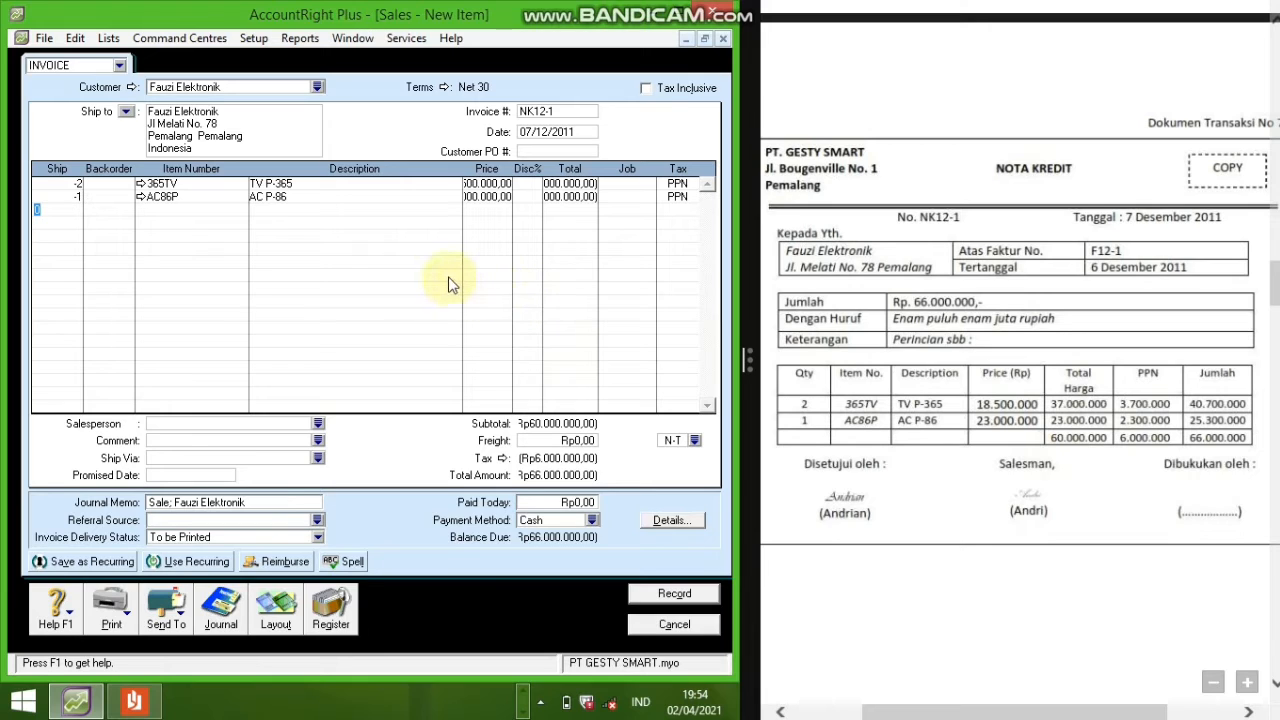
# Step: Record the sales return and show the Returns & Credits list in the sales register
pyautogui.click(664, 593)
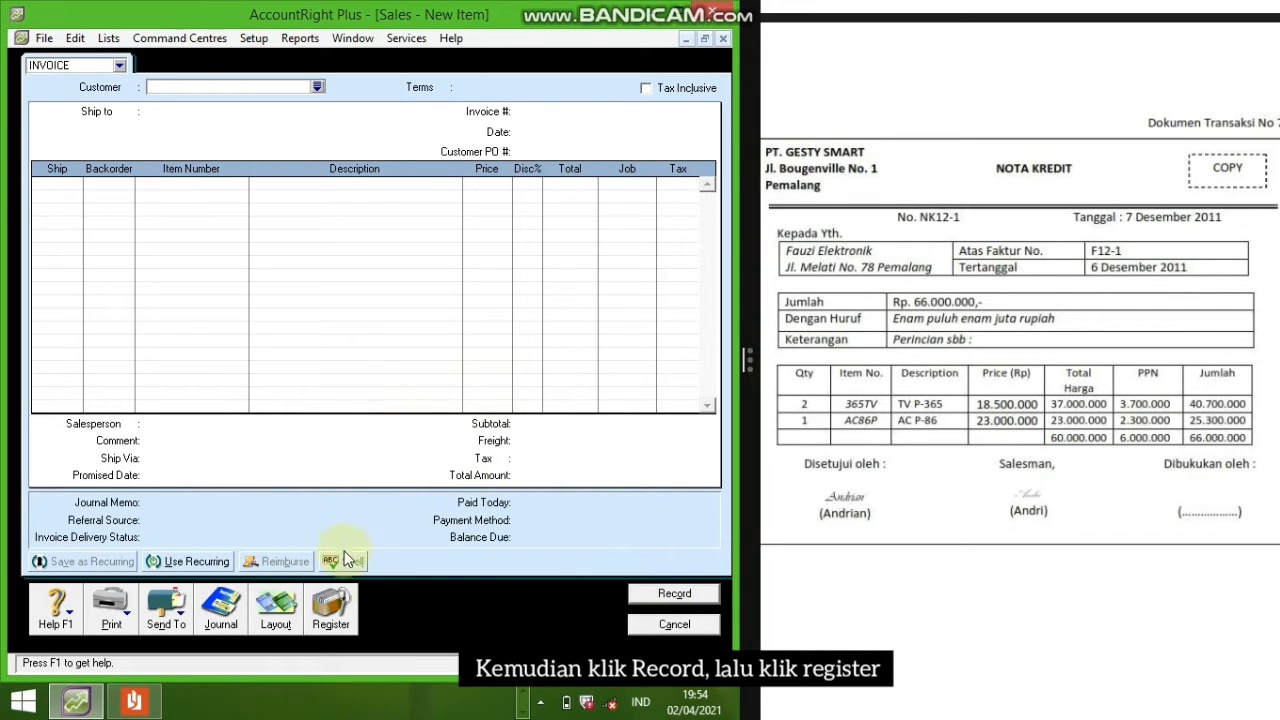
pyautogui.click(330, 608)
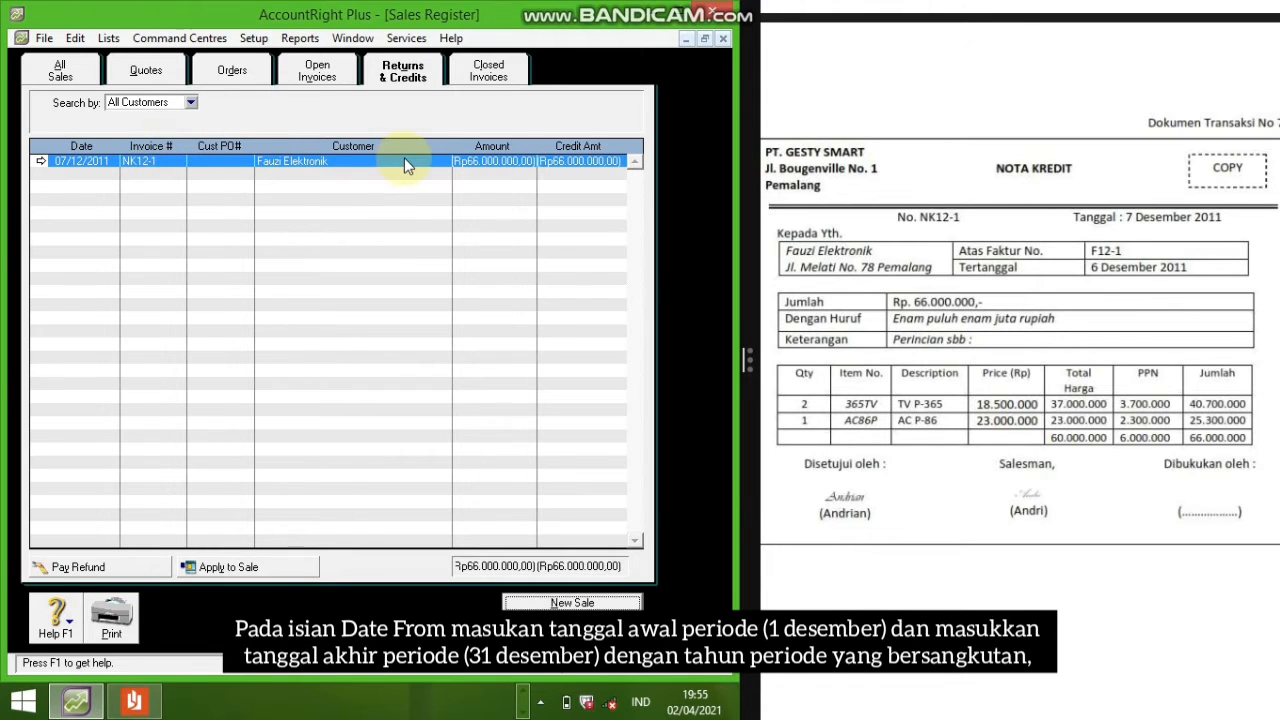
pyautogui.click(397, 85)
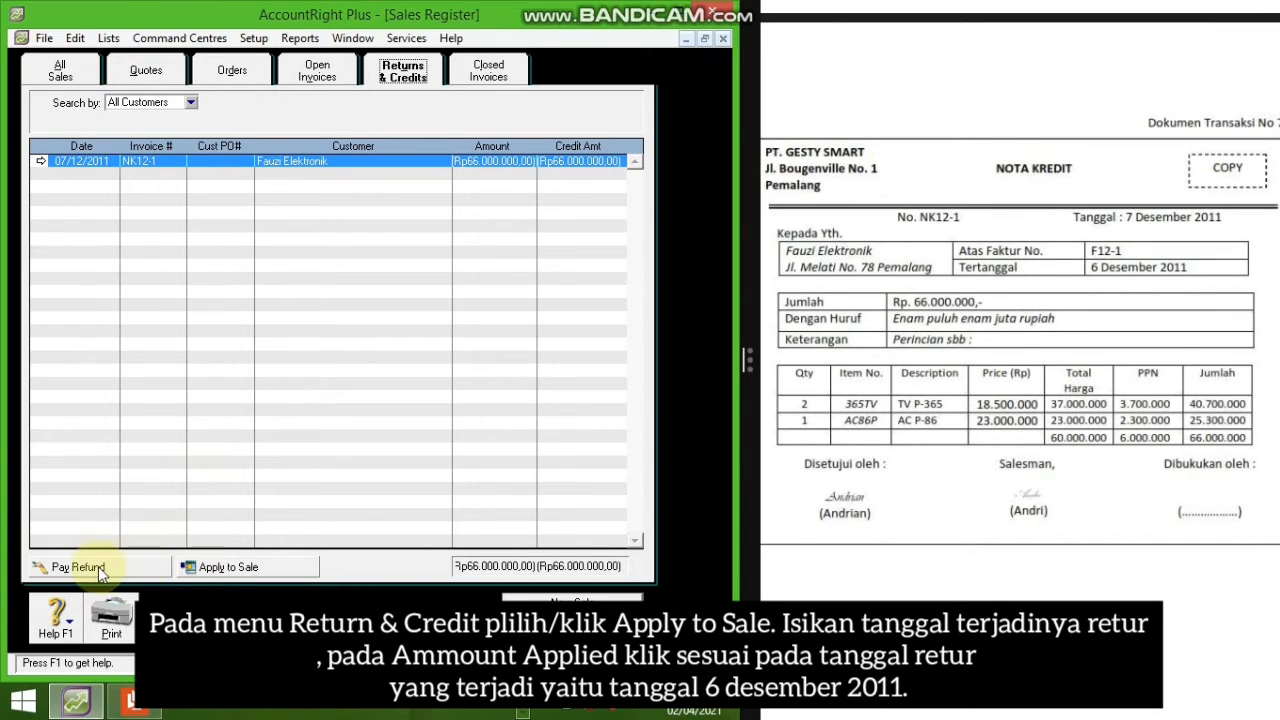
# Step: Start applying the NK12-1 credit to a sale and set the settlement date to 07/12/2011
pyautogui.click(227, 569)
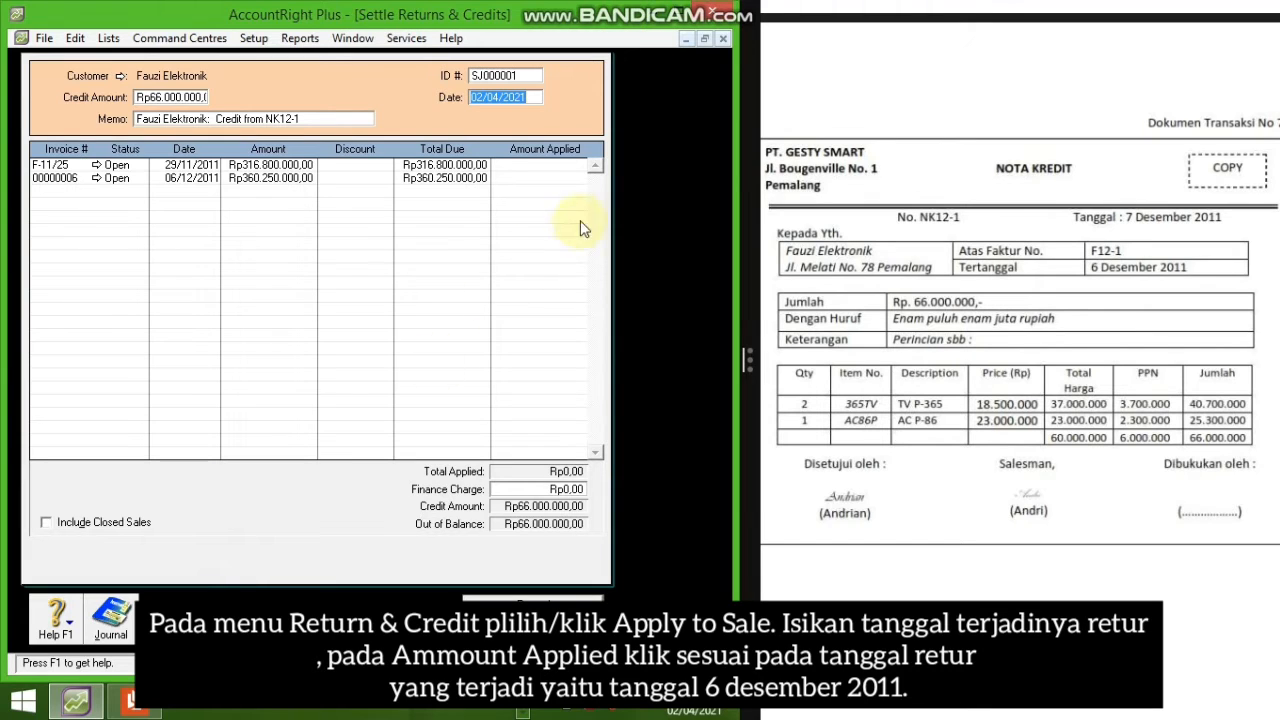
pyautogui.click(484, 98)
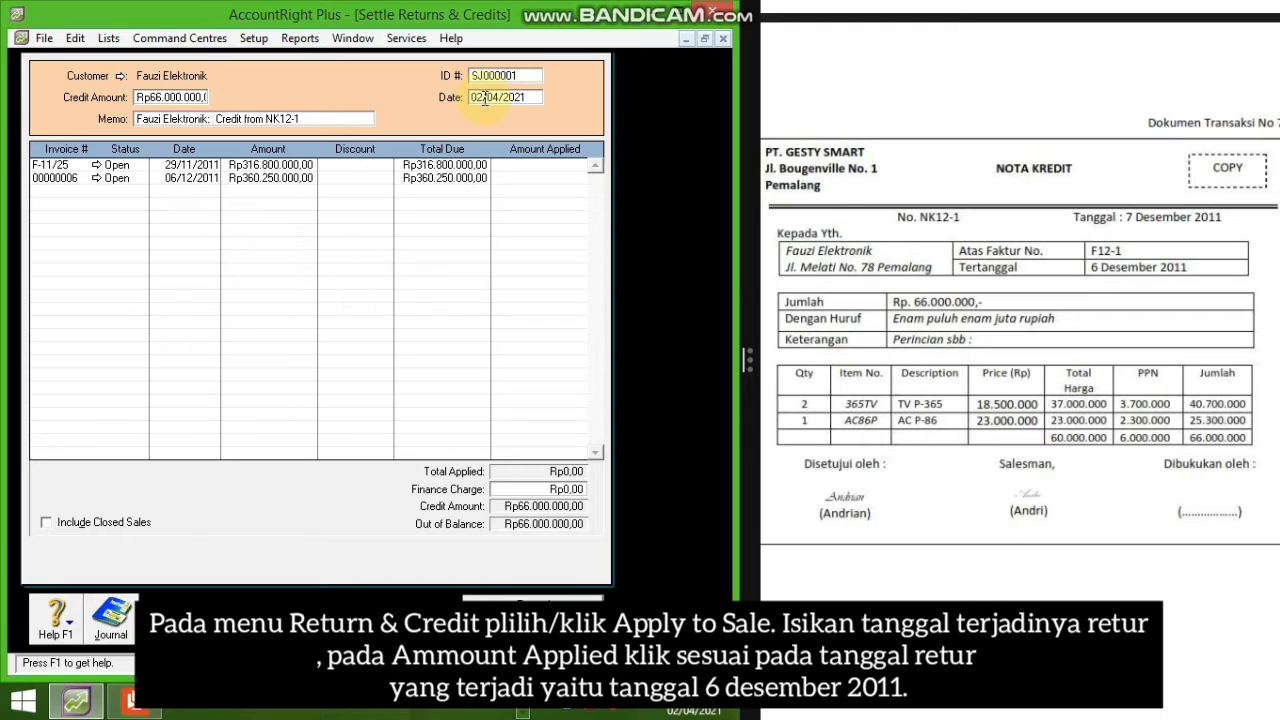
pyautogui.press('BackSpace')
pyautogui.write('7')
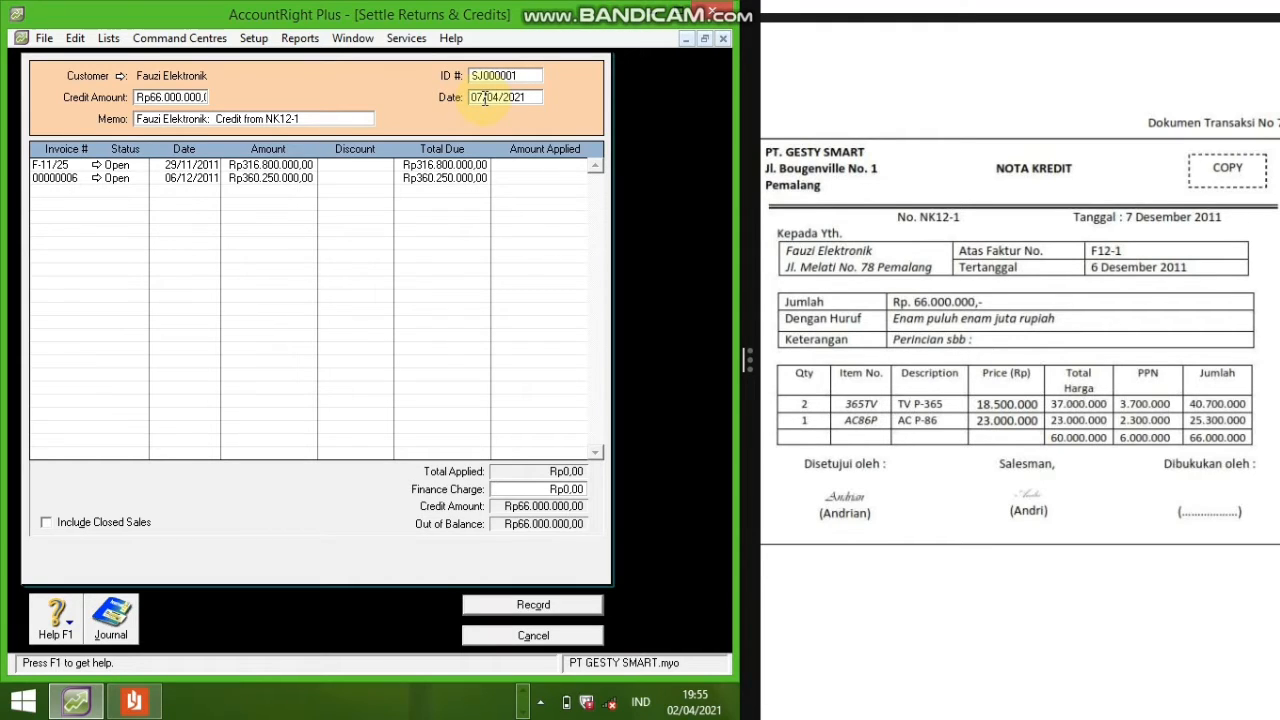
pyautogui.press('BackSpace')
pyautogui.press('BackSpace')
pyautogui.write('12')
pyautogui.press('BackSpace')
pyautogui.press('BackSpace')
pyautogui.write('11')
# Step: Apply the Rp66.000.000,00 credit to the invoice dated 06/12/2011, record the settlement and close the sales register
pyautogui.click(556, 180)
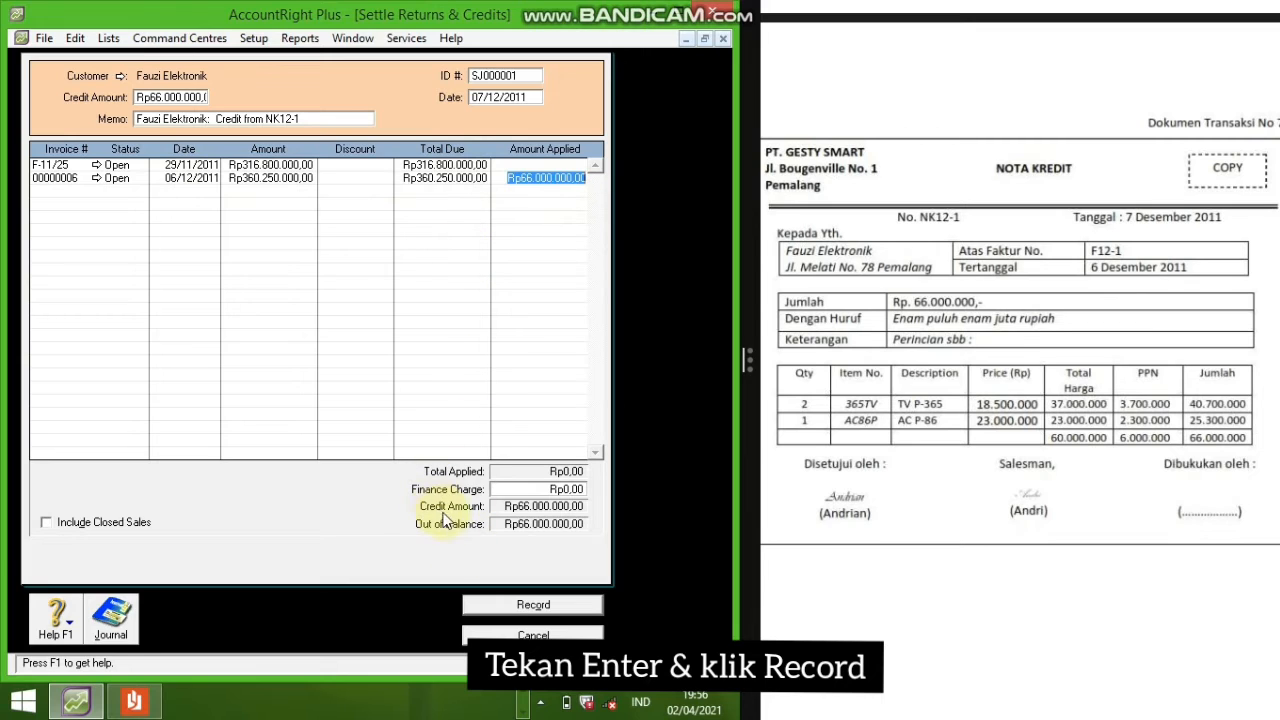
pyautogui.click(483, 606)
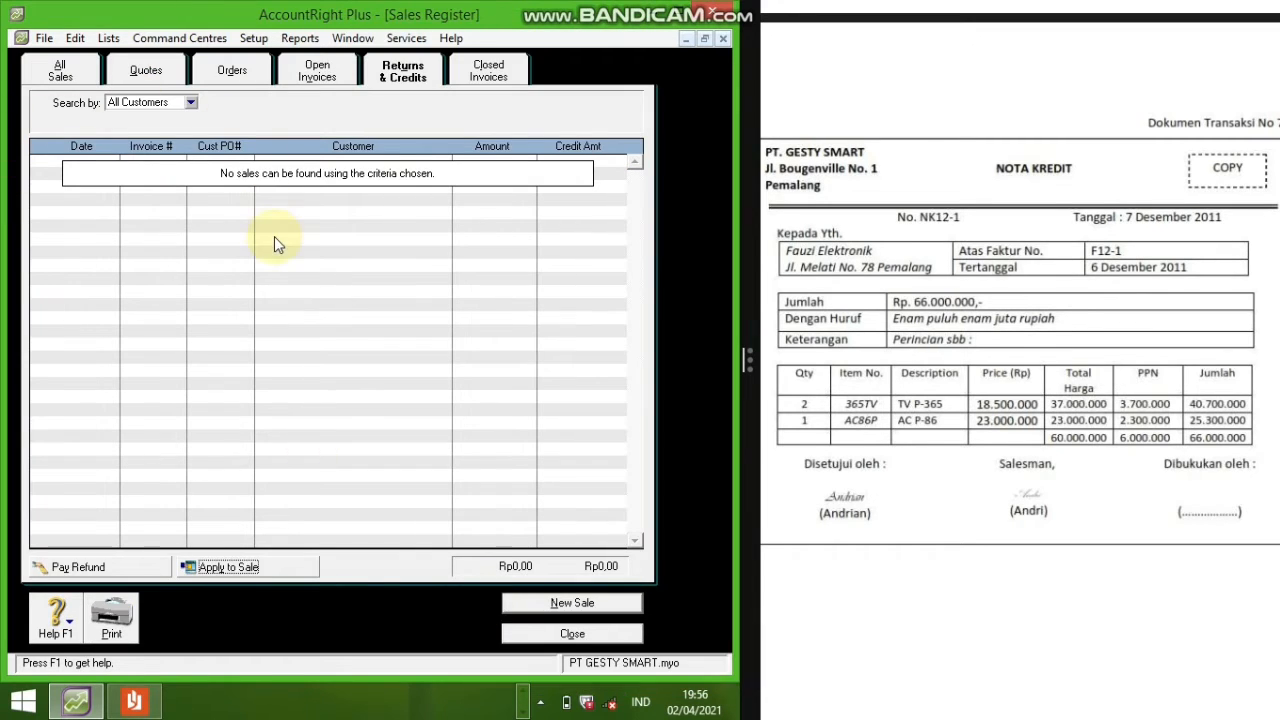
pyautogui.click(522, 638)
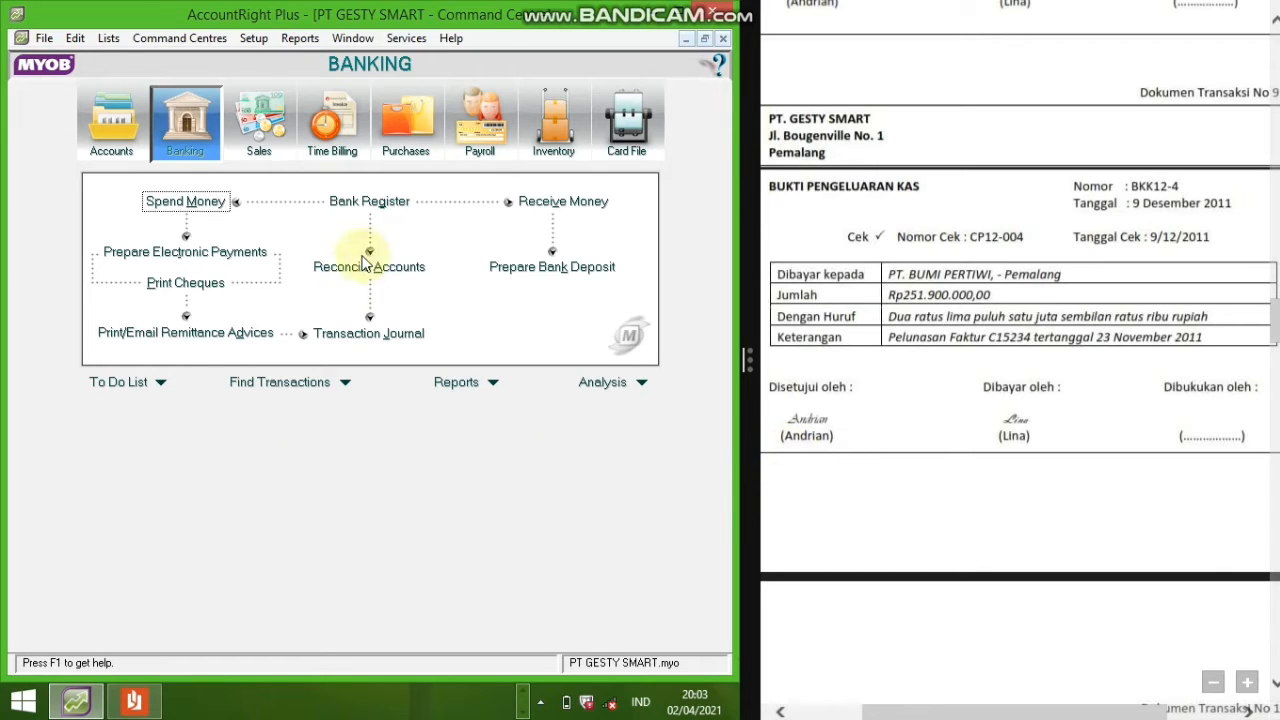
# Step: Start a bill payment to supplier PT BUMI PERTIWI and set its cheque number to CP12-004
pyautogui.click(404, 128)
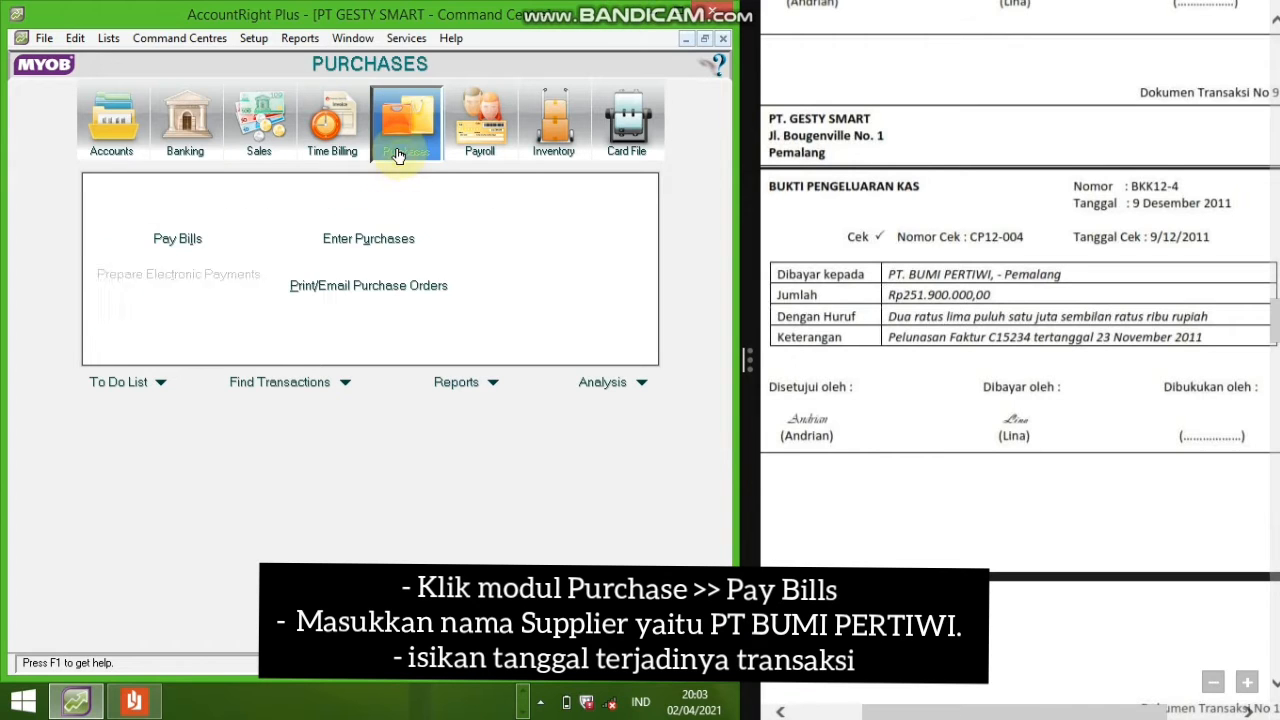
pyautogui.click(176, 239)
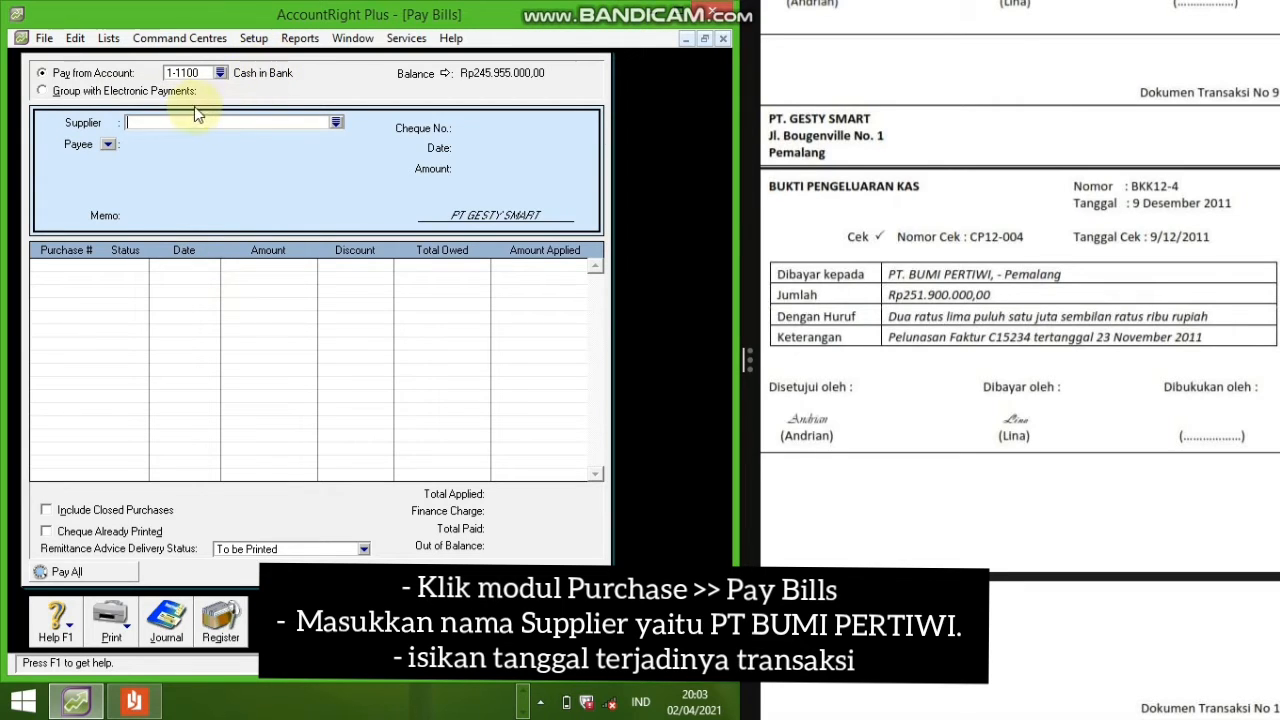
pyautogui.click(334, 121)
pyautogui.doubleClick(221, 260)
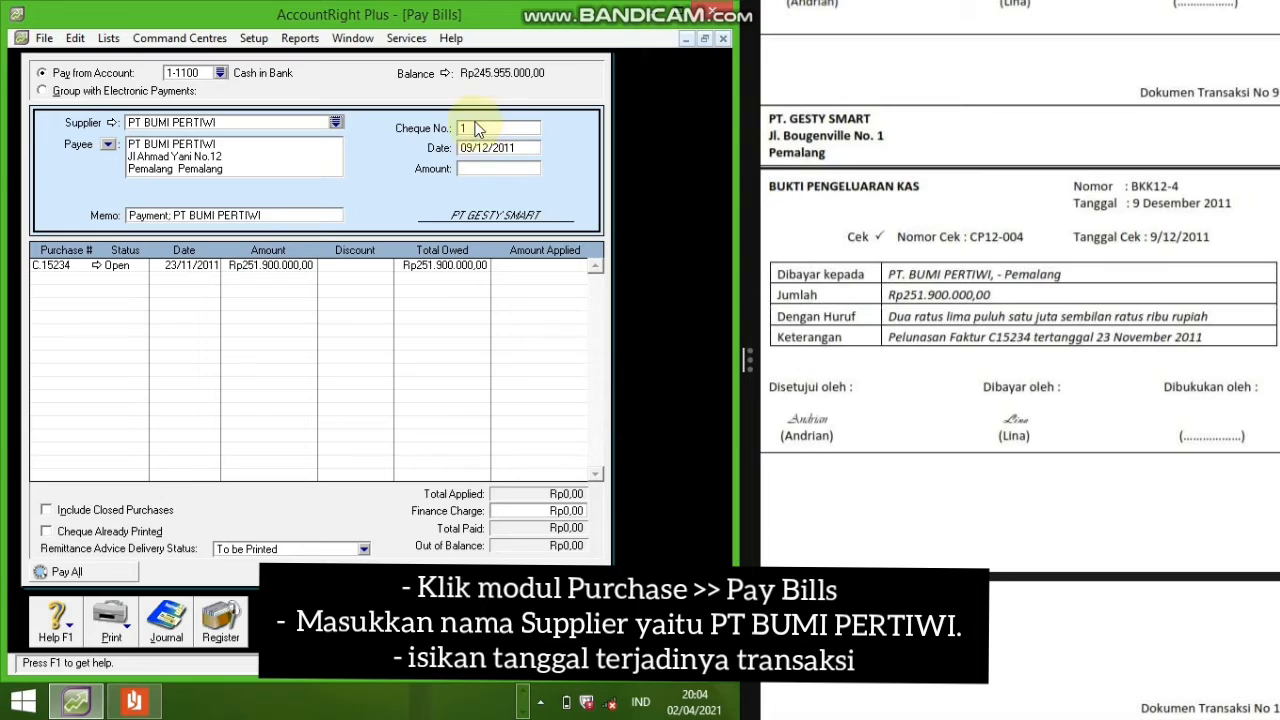
pyautogui.click(470, 127)
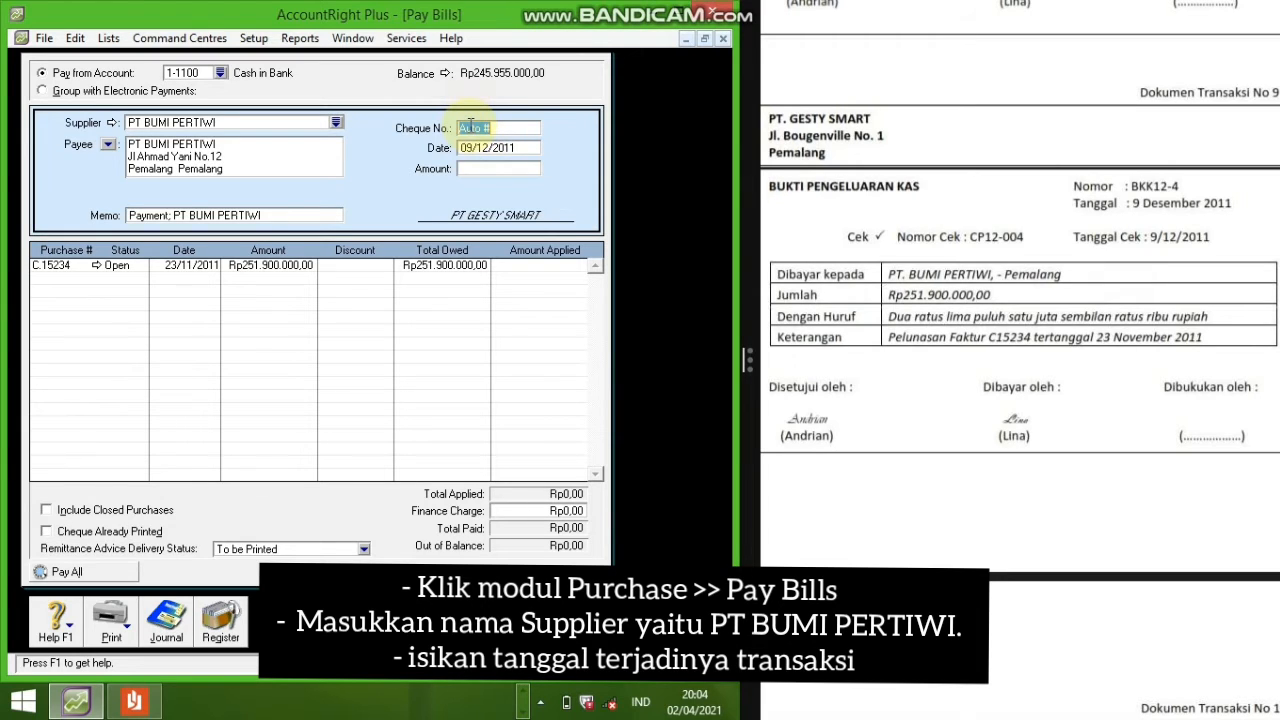
pyautogui.write('CP12-004')
# Step: Set the memo of the supplier payment to PELUNASAN HUTANG
pyautogui.click(487, 148)
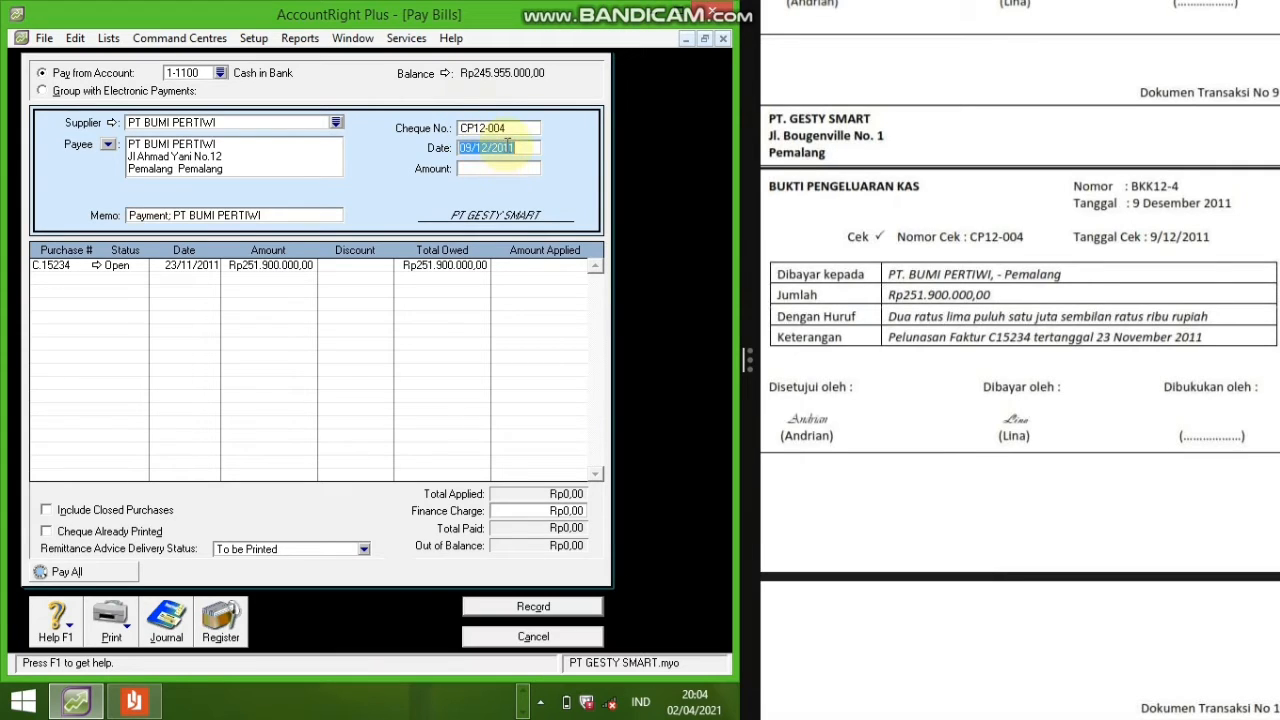
pyautogui.click(163, 213)
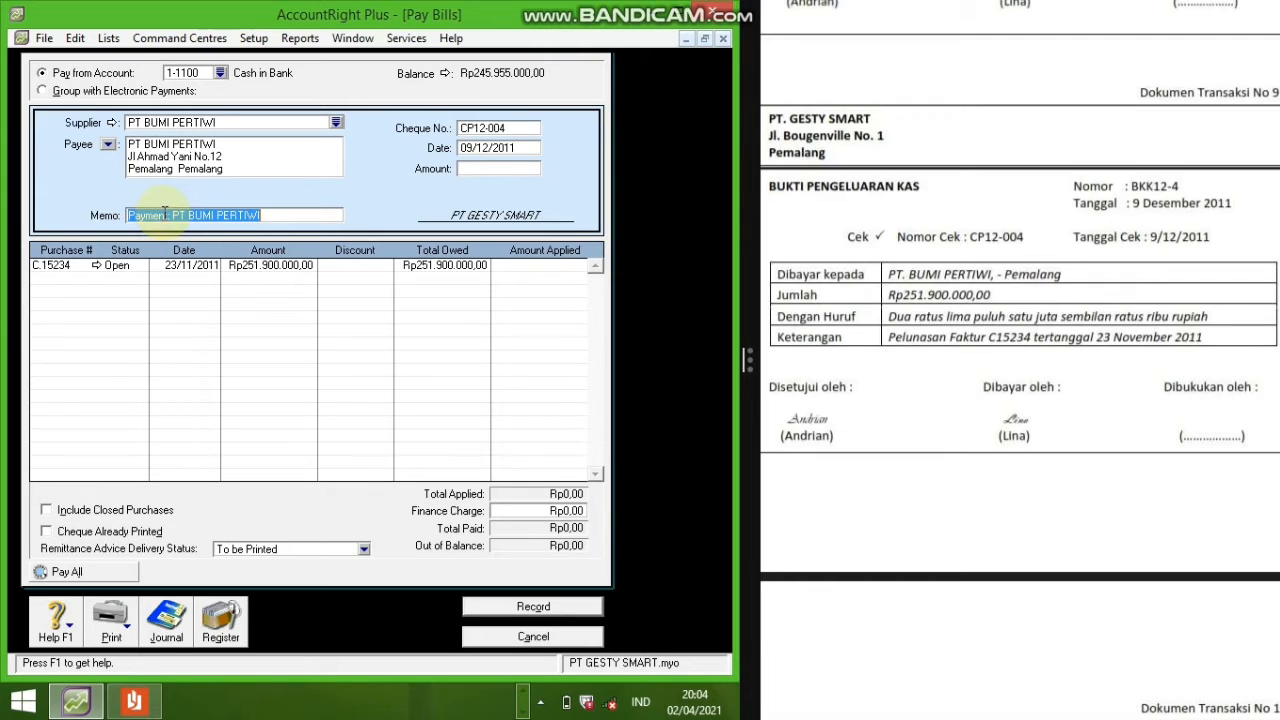
pyautogui.write('PE')
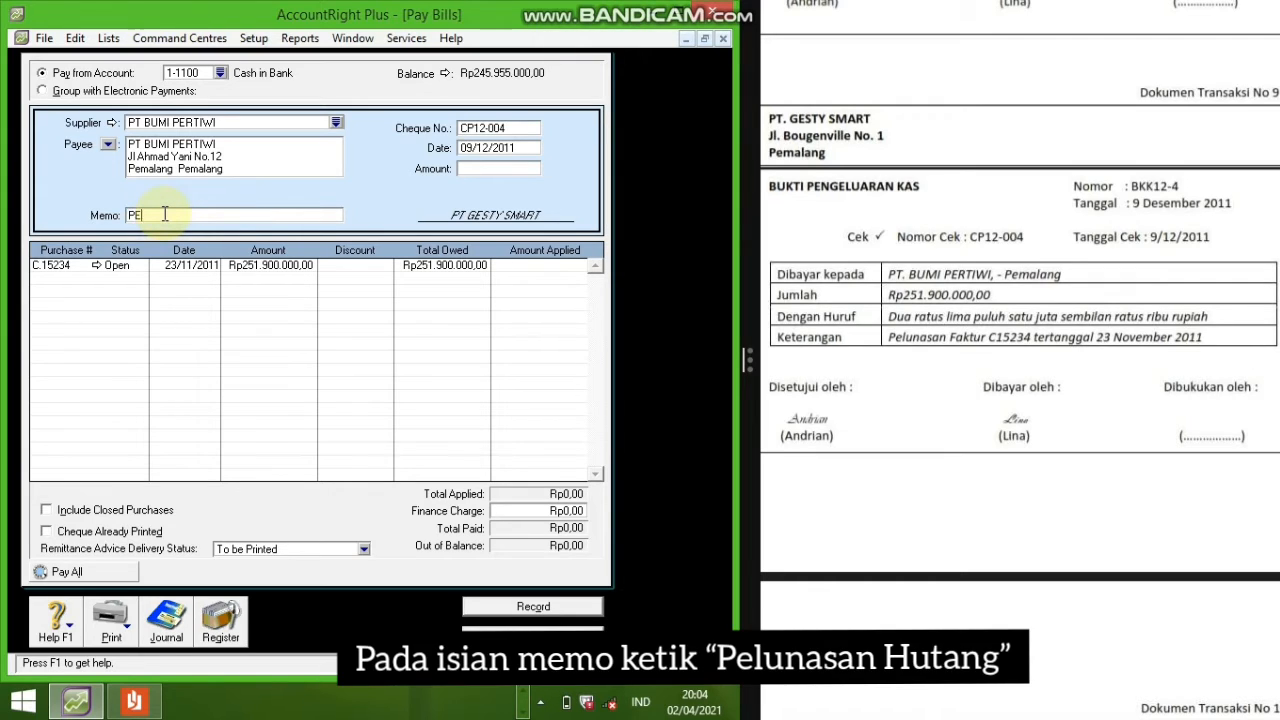
pyautogui.write('LUNASAN HUTANG')
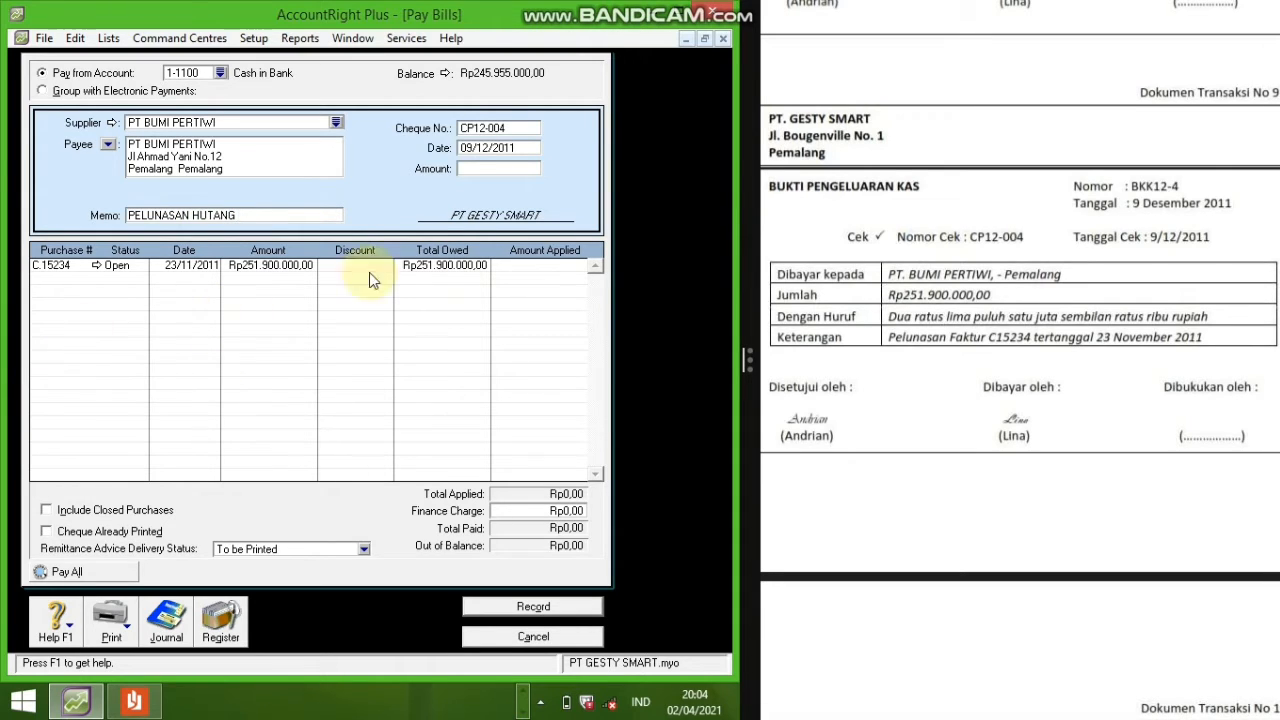
# Step: Set the payment amount to 251.900.000, apply it in full to purchase C.15234 and record the payment
pyautogui.click(491, 168)
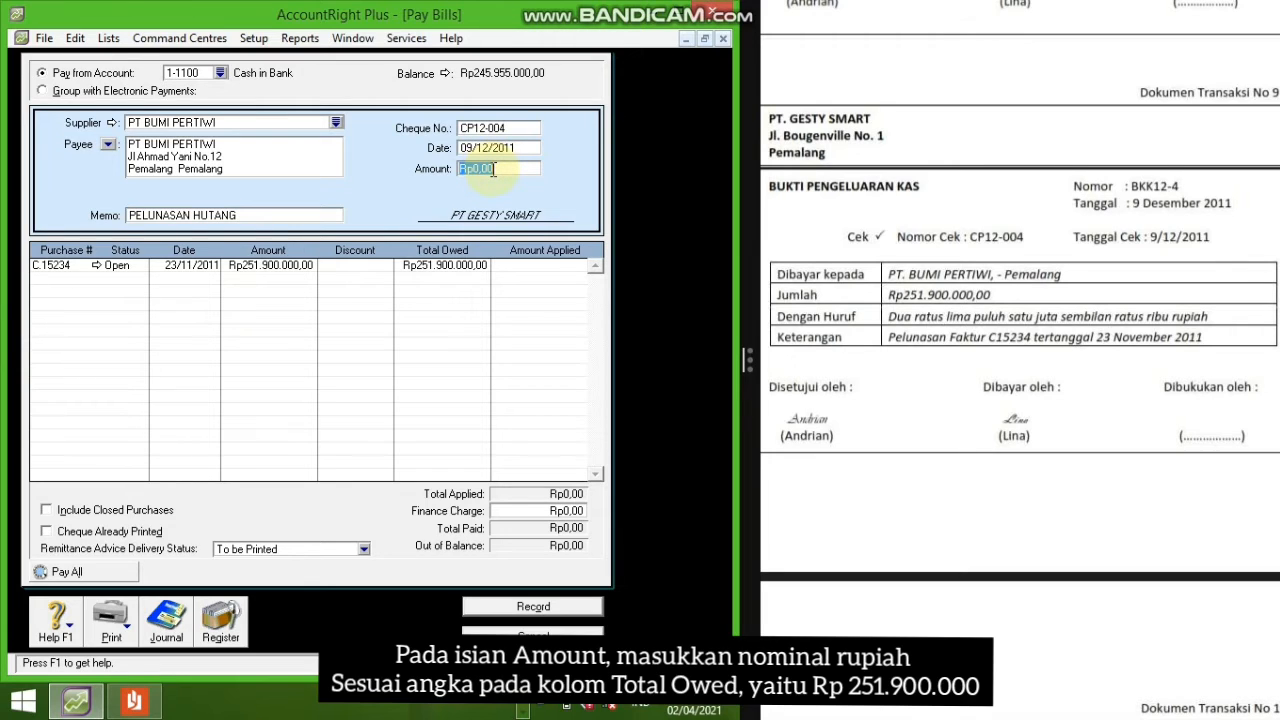
pyautogui.write('251.')
pyautogui.write('900.')
pyautogui.write('000')
pyautogui.press('Tab')
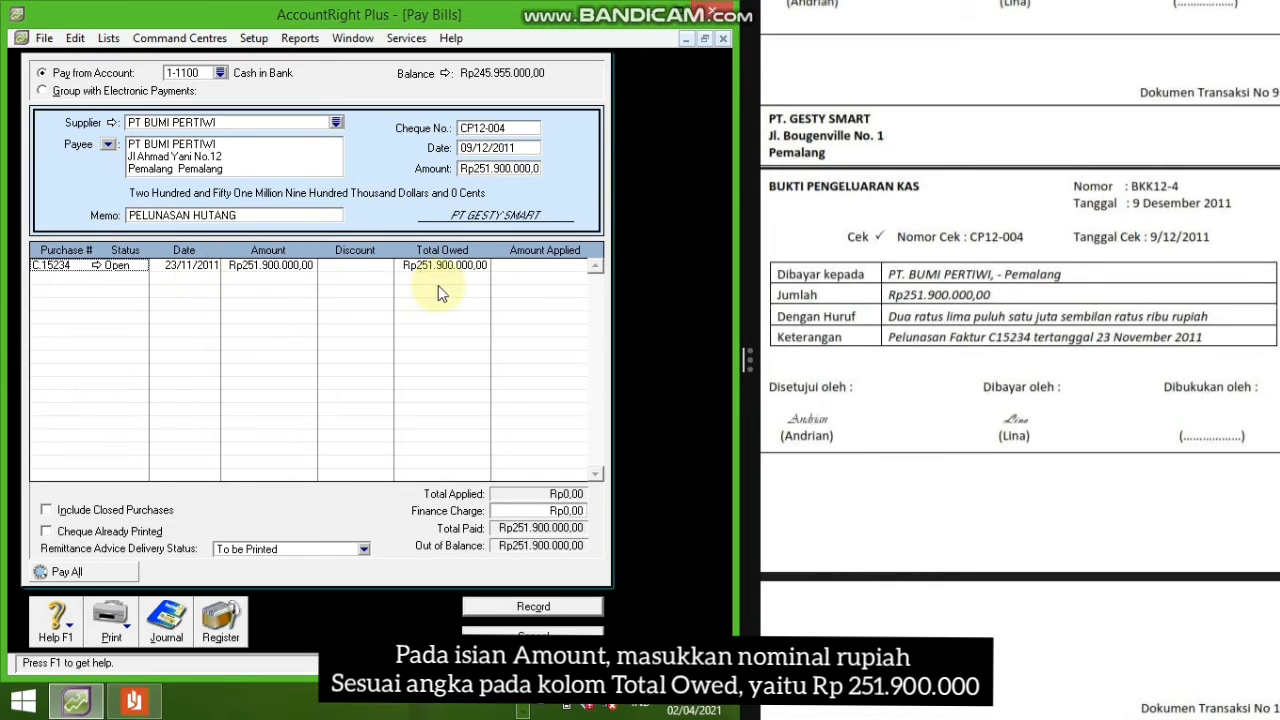
pyautogui.click(529, 268)
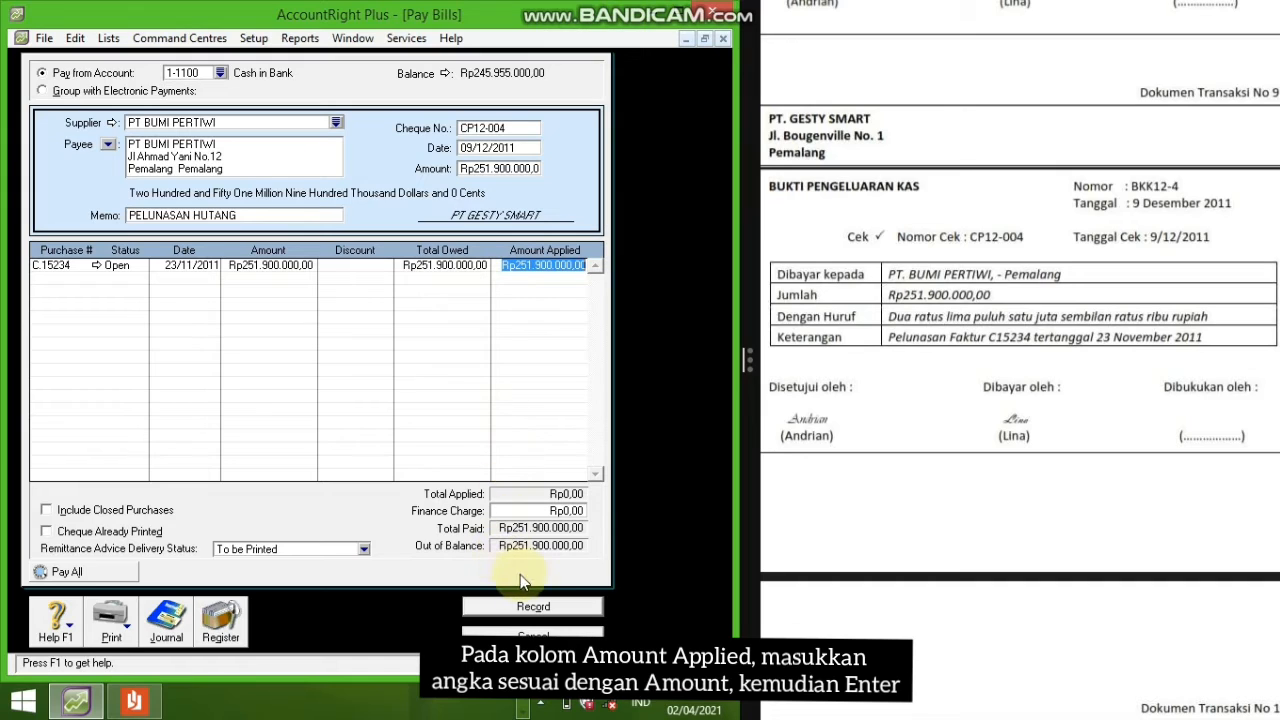
pyautogui.click(530, 607)
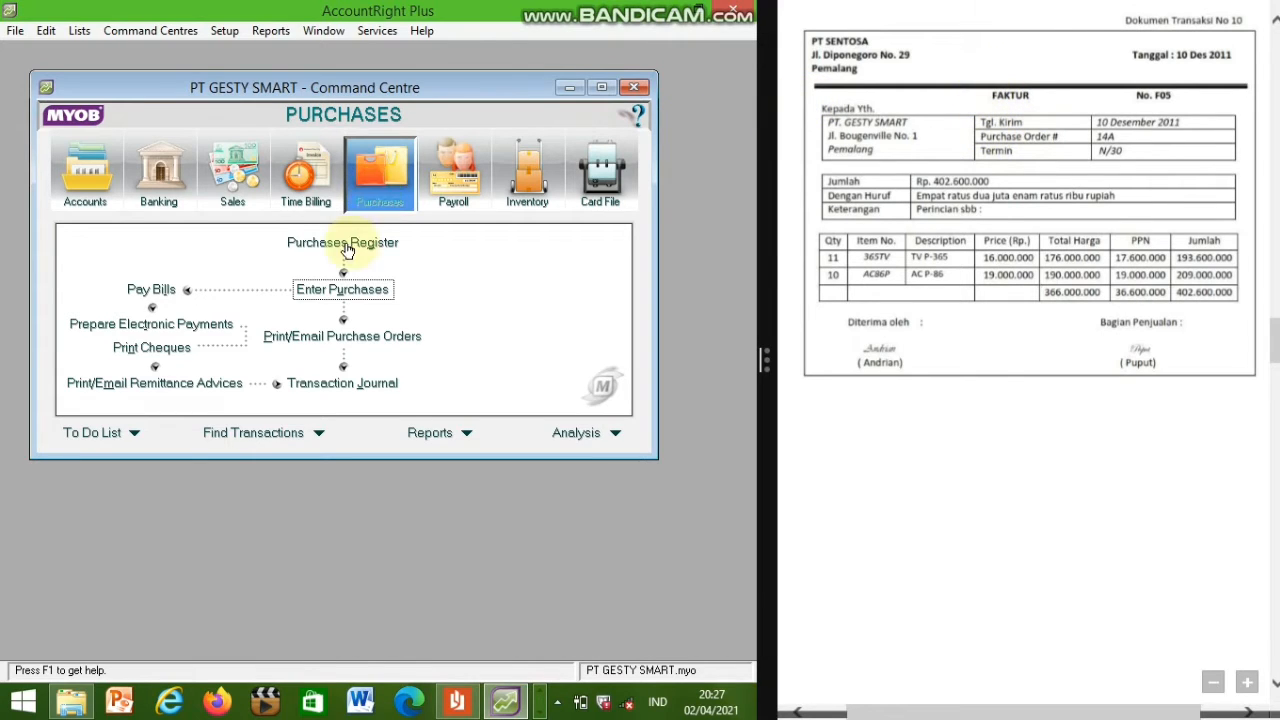
# Step: Start a new purchase bill in the Item layout with PT SENTOSA as the supplier
pyautogui.click(322, 289)
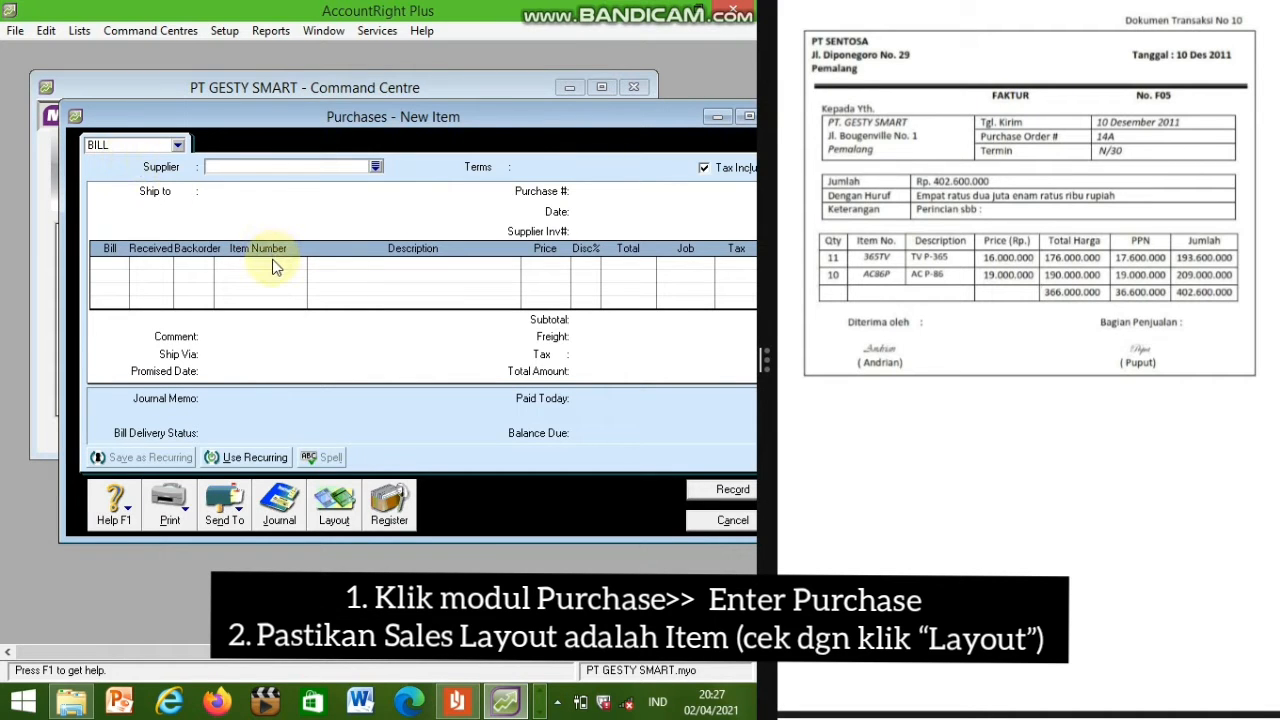
pyautogui.click(334, 508)
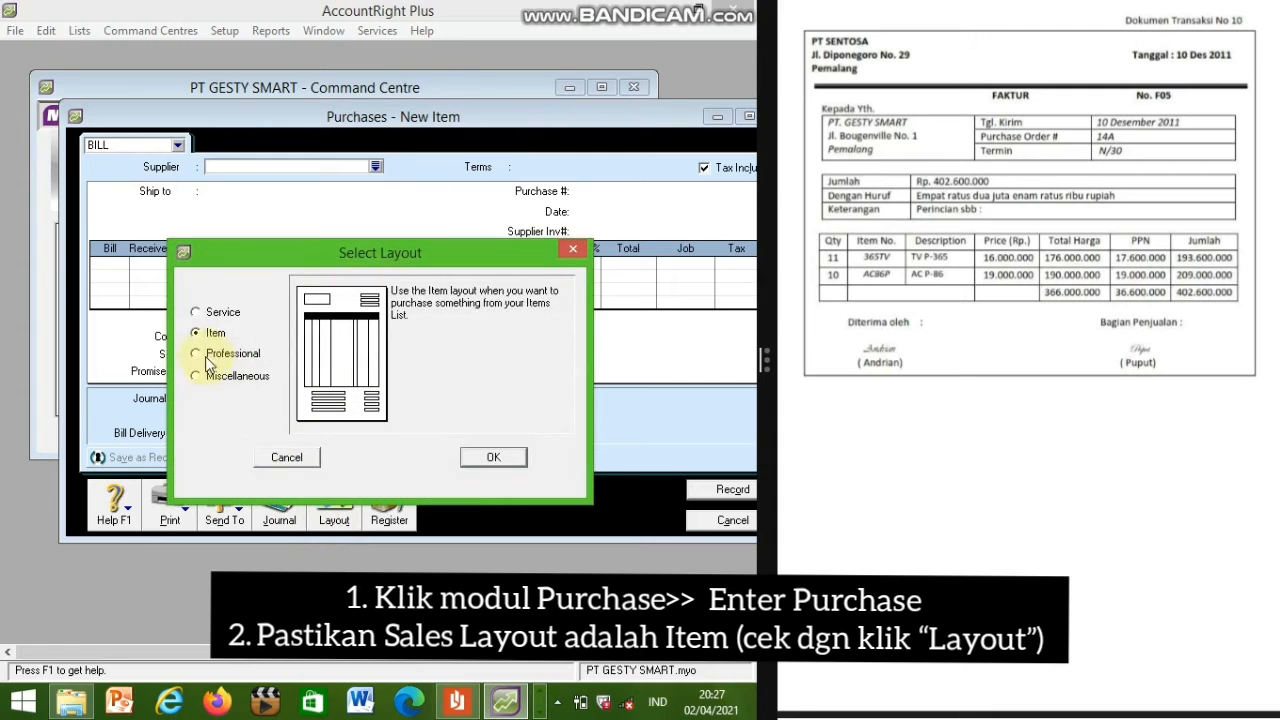
pyautogui.click(492, 460)
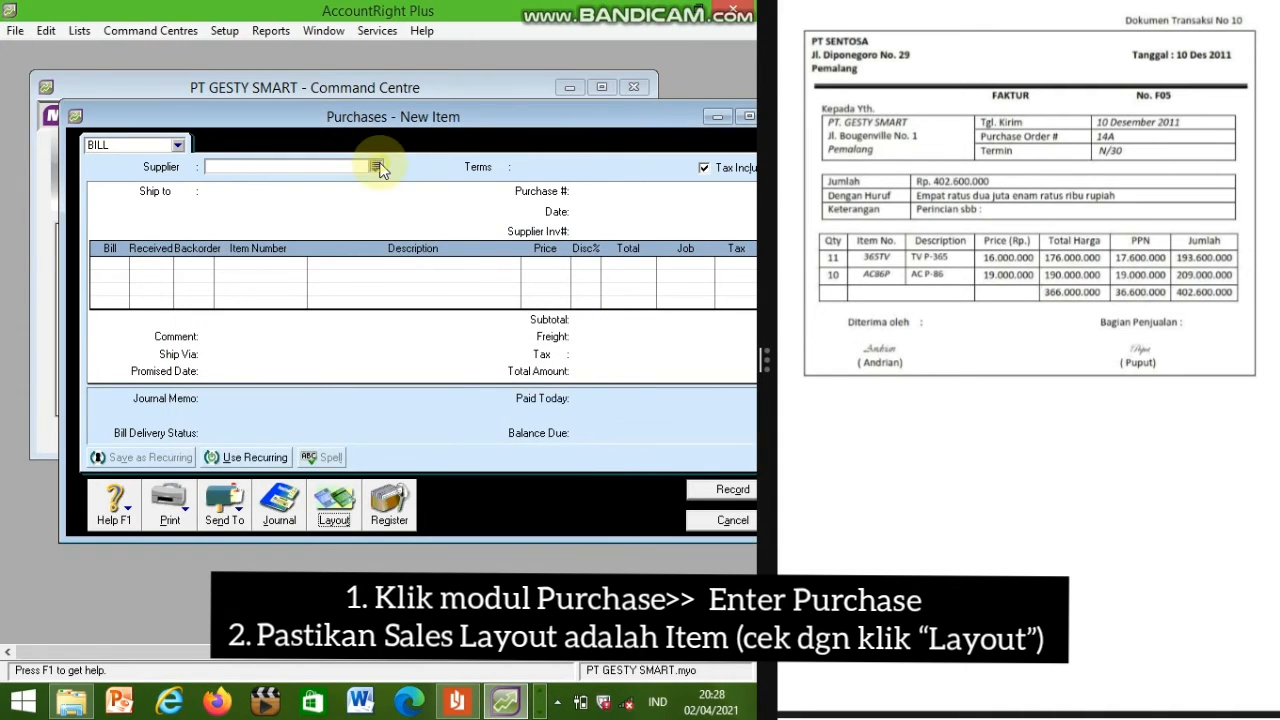
pyautogui.click(376, 167)
pyautogui.click(254, 268)
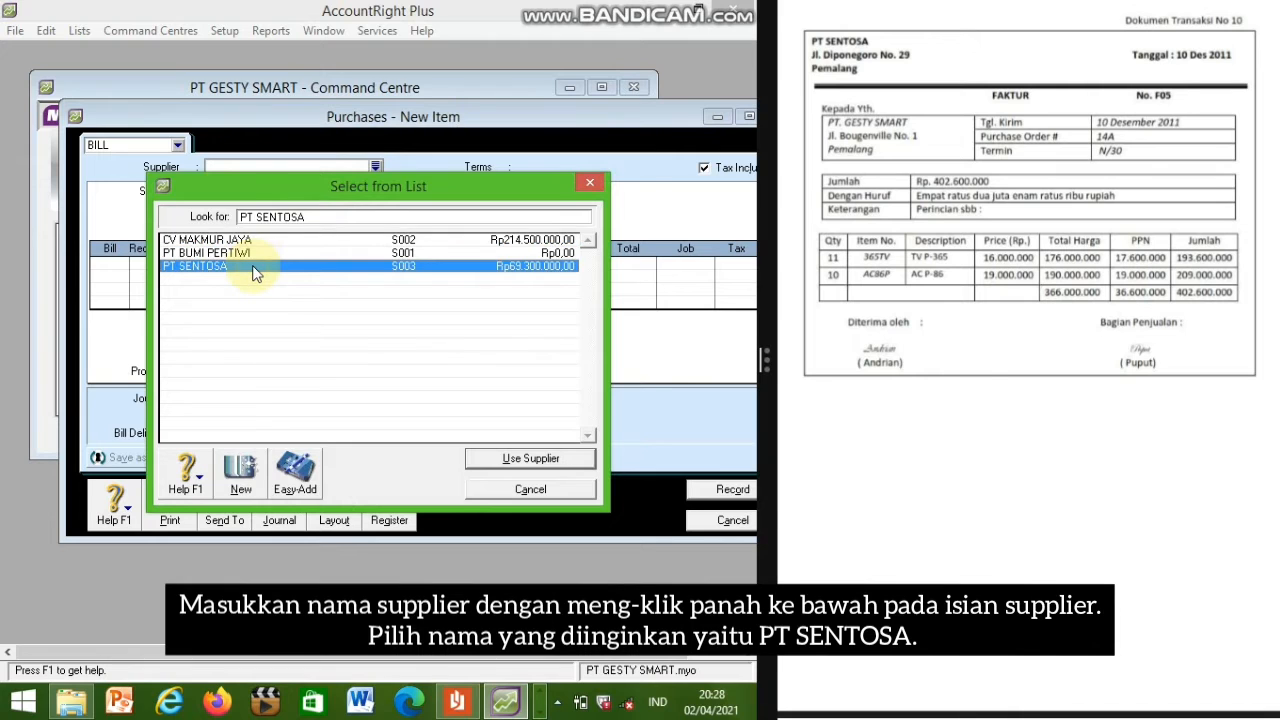
pyautogui.doubleClick(254, 268)
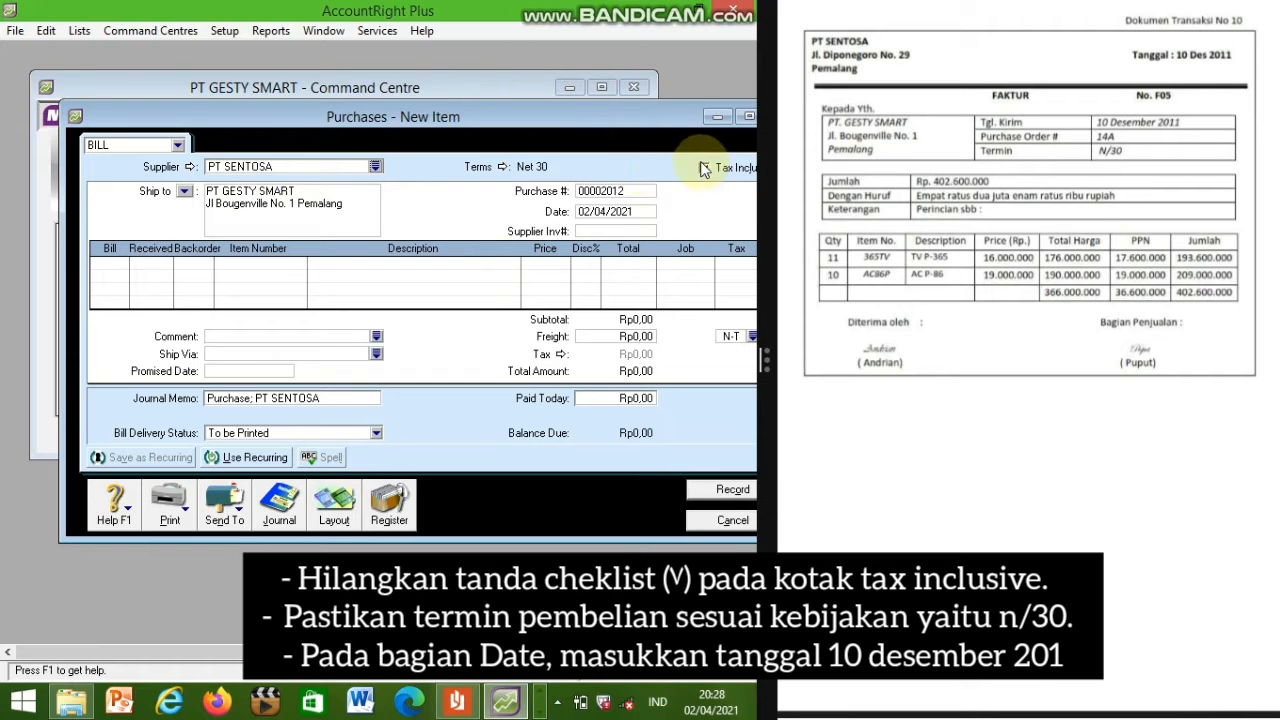
# Step: Turn off tax-inclusive pricing for the PT SENTOSA purchase and check its credit terms
pyautogui.moveTo(638, 119); pyautogui.dragTo(592, 115)
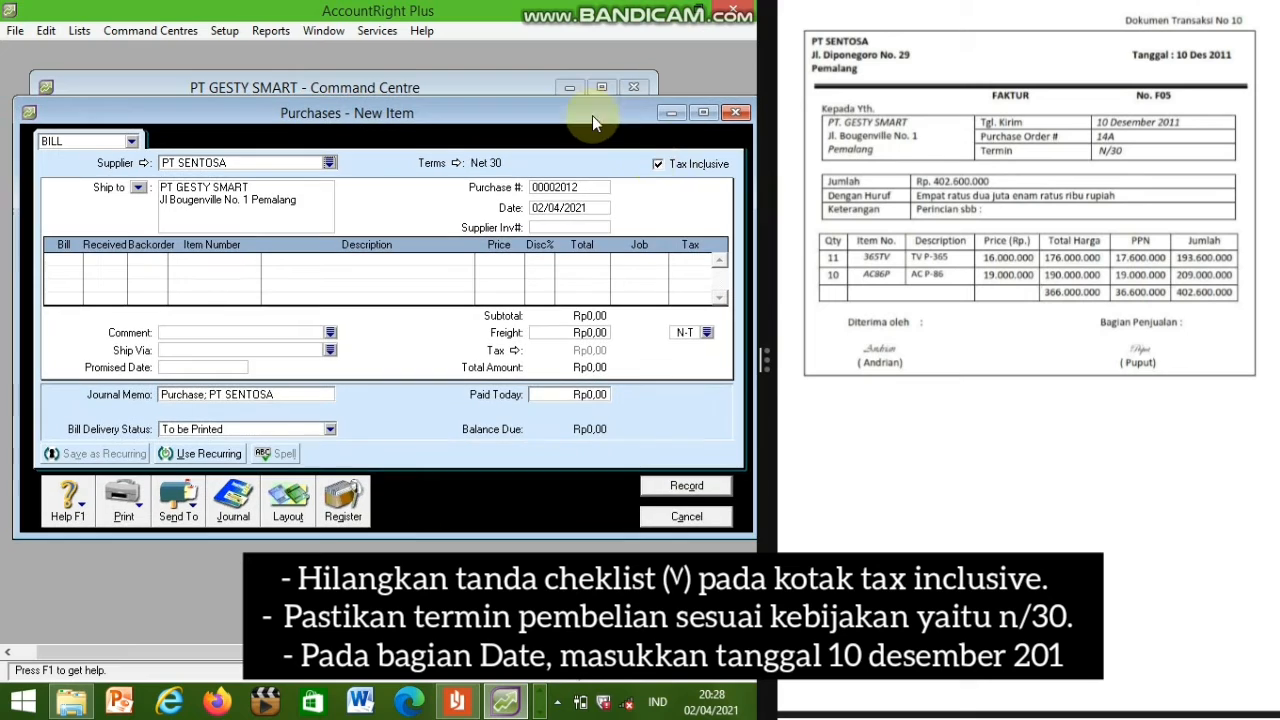
pyautogui.click(657, 164)
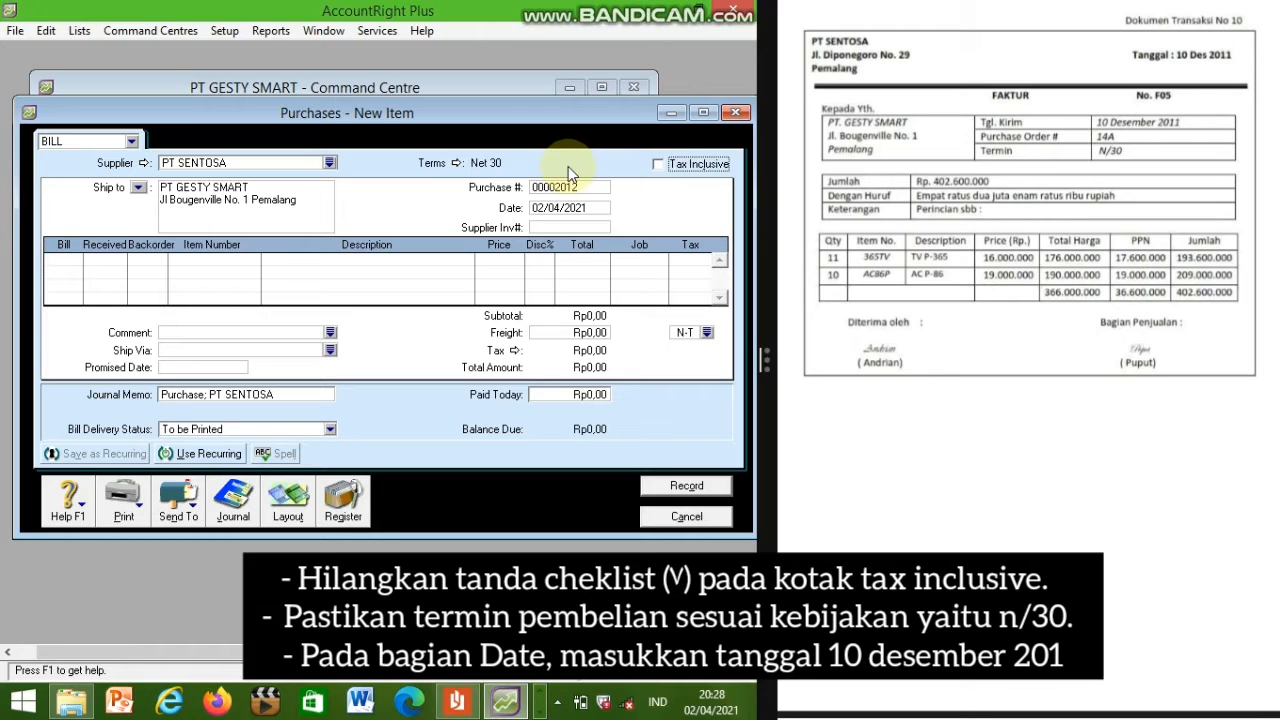
pyautogui.click(454, 163)
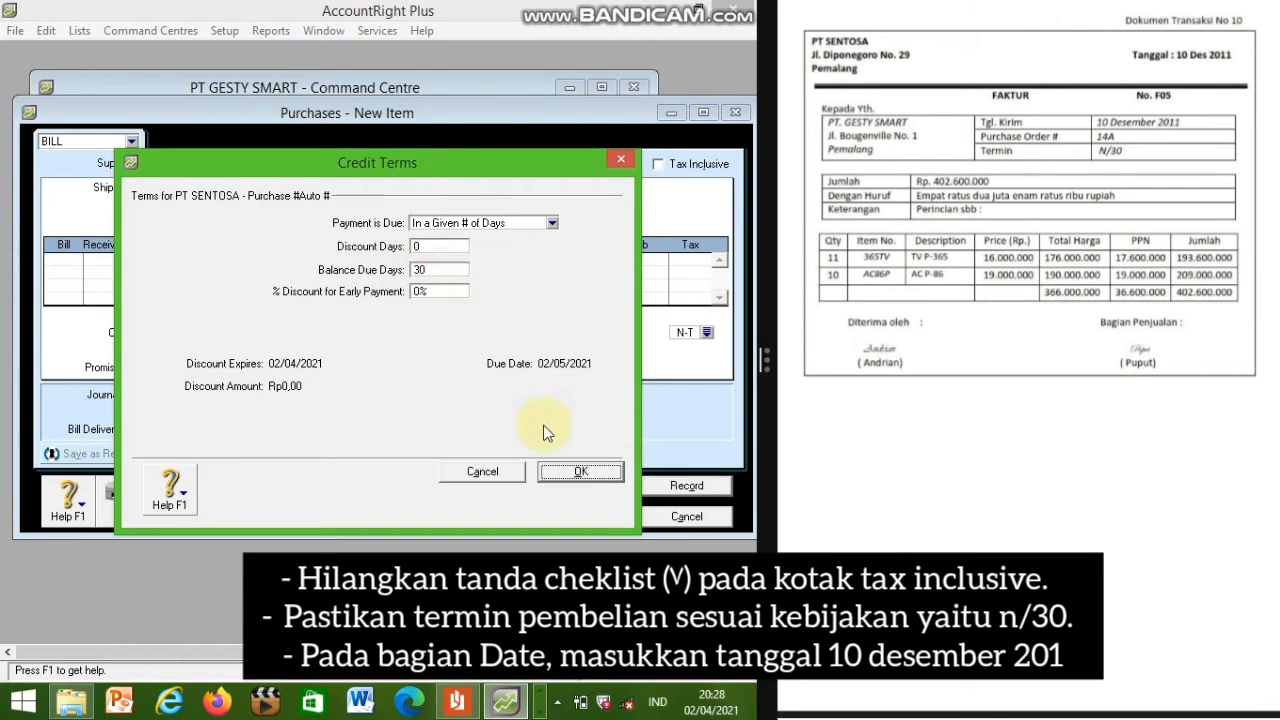
pyautogui.click(580, 471)
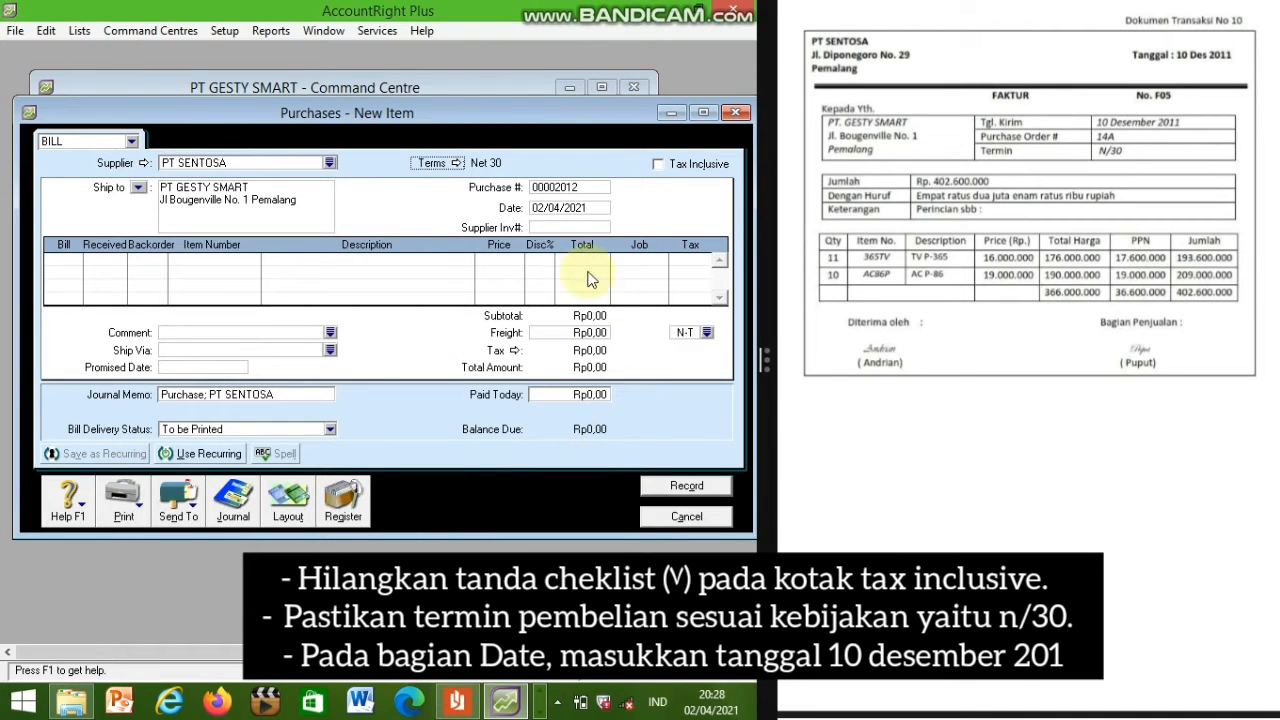
# Step: Set the date of the PT SENTOSA purchase to 10/12/2011
pyautogui.click(566, 205)
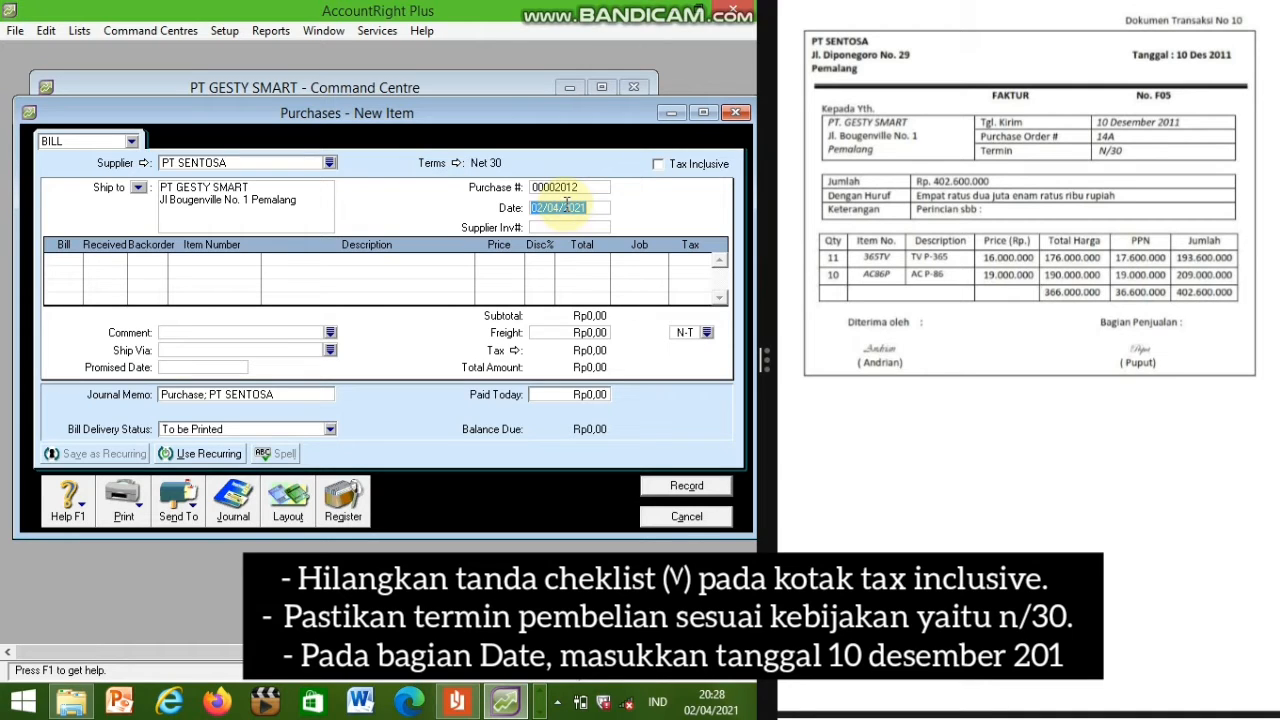
pyautogui.write('10/12/20')
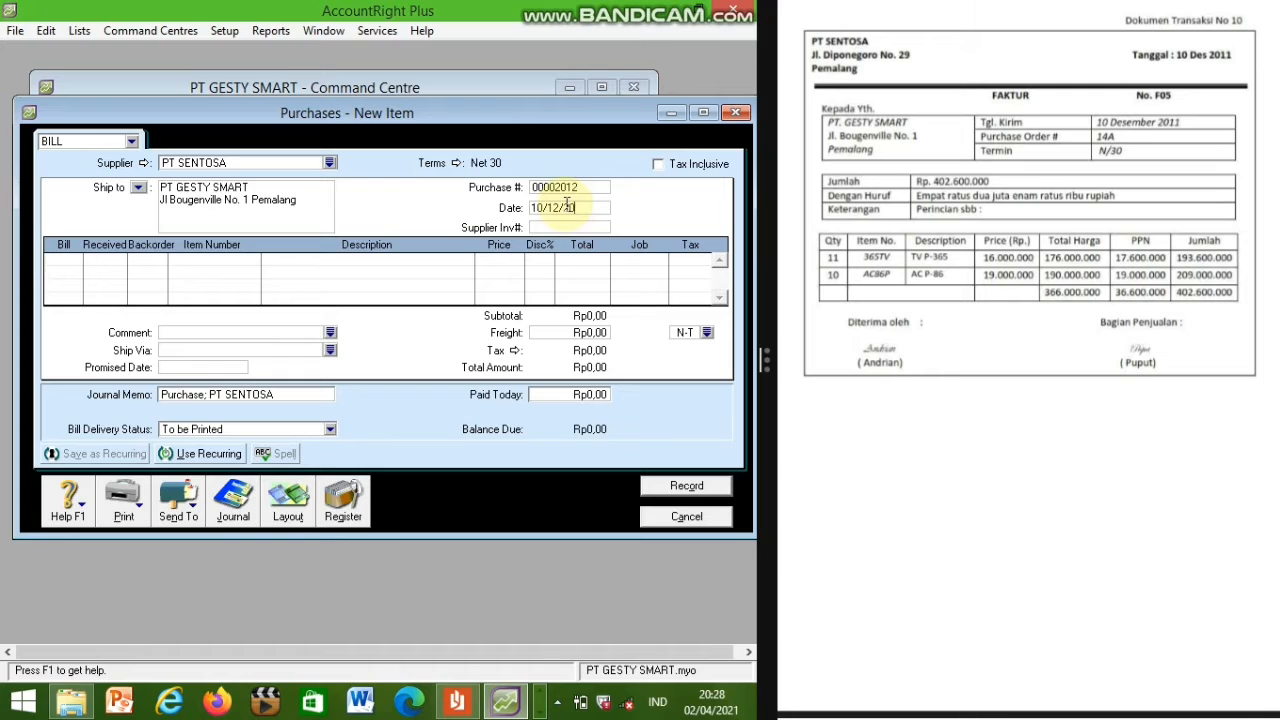
pyautogui.write('11')
pyautogui.press('Tab')
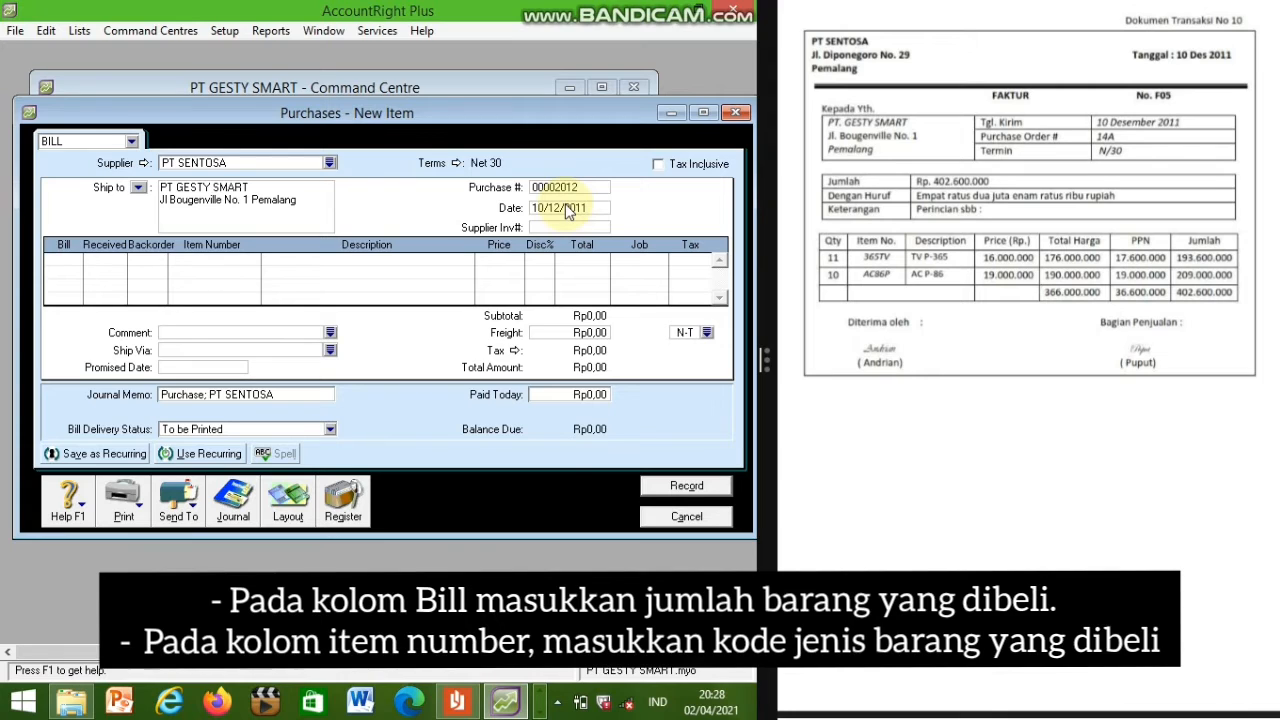
# Step: Add a purchase line for 11 units of item 365TV at a unit price of 16000000
pyautogui.click(57, 261)
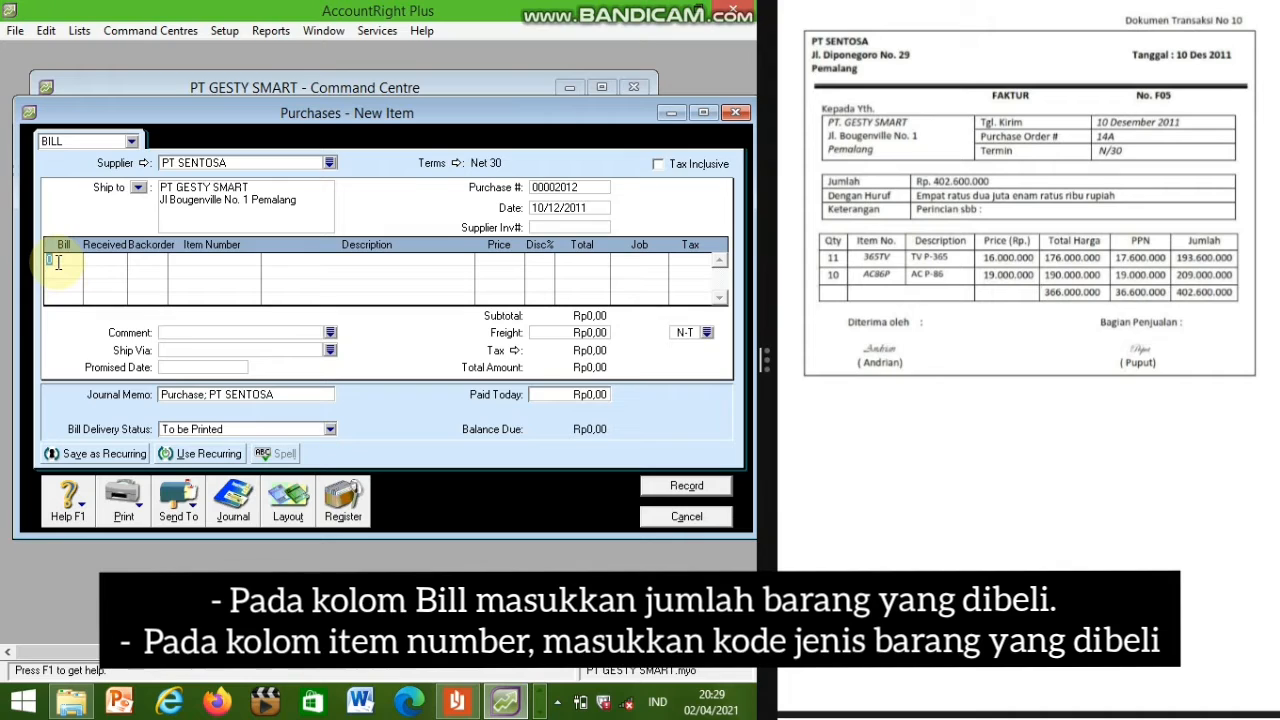
pyautogui.write('11')
pyautogui.click(58, 270)
pyautogui.click(217, 258)
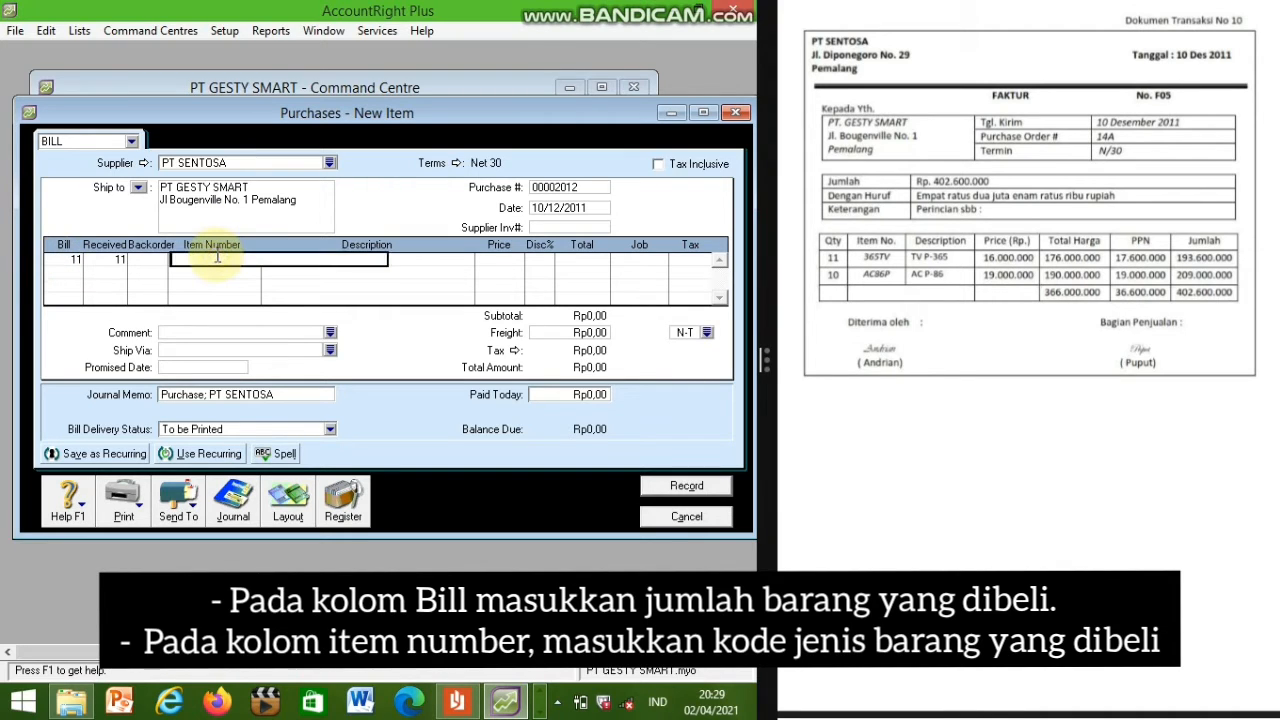
pyautogui.write('365TV')
pyautogui.press('Return')
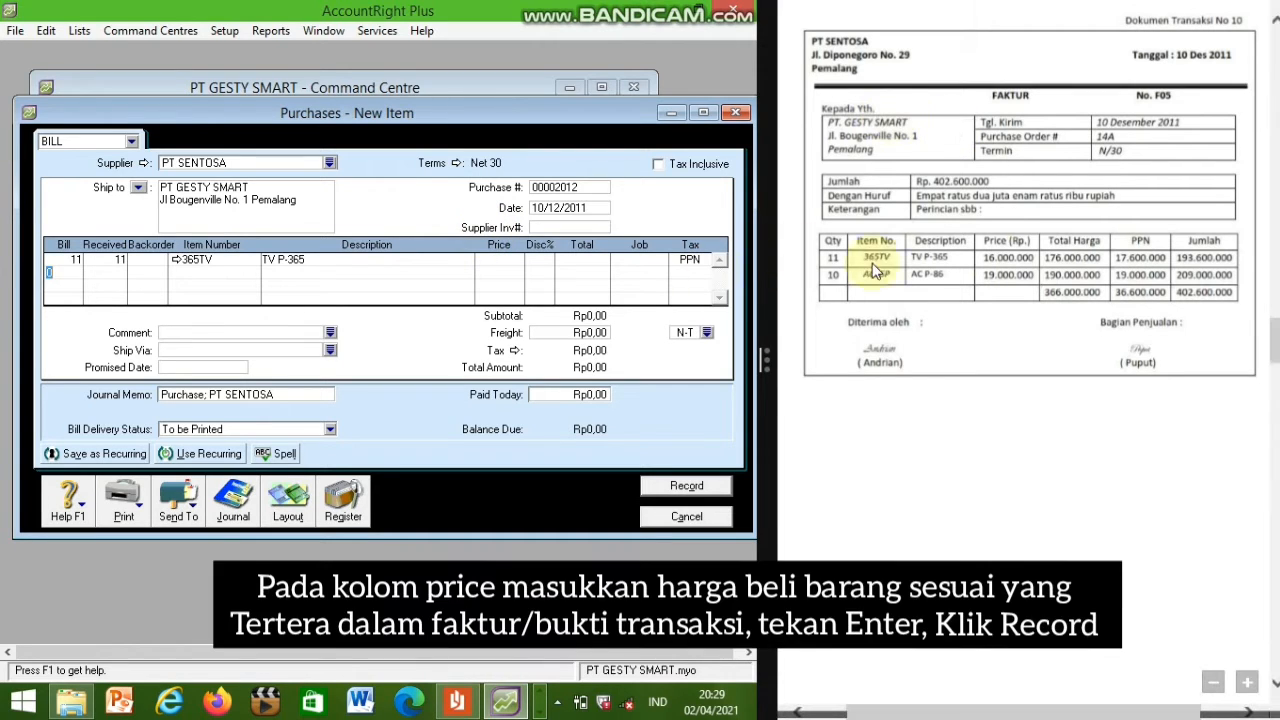
pyautogui.click(501, 260)
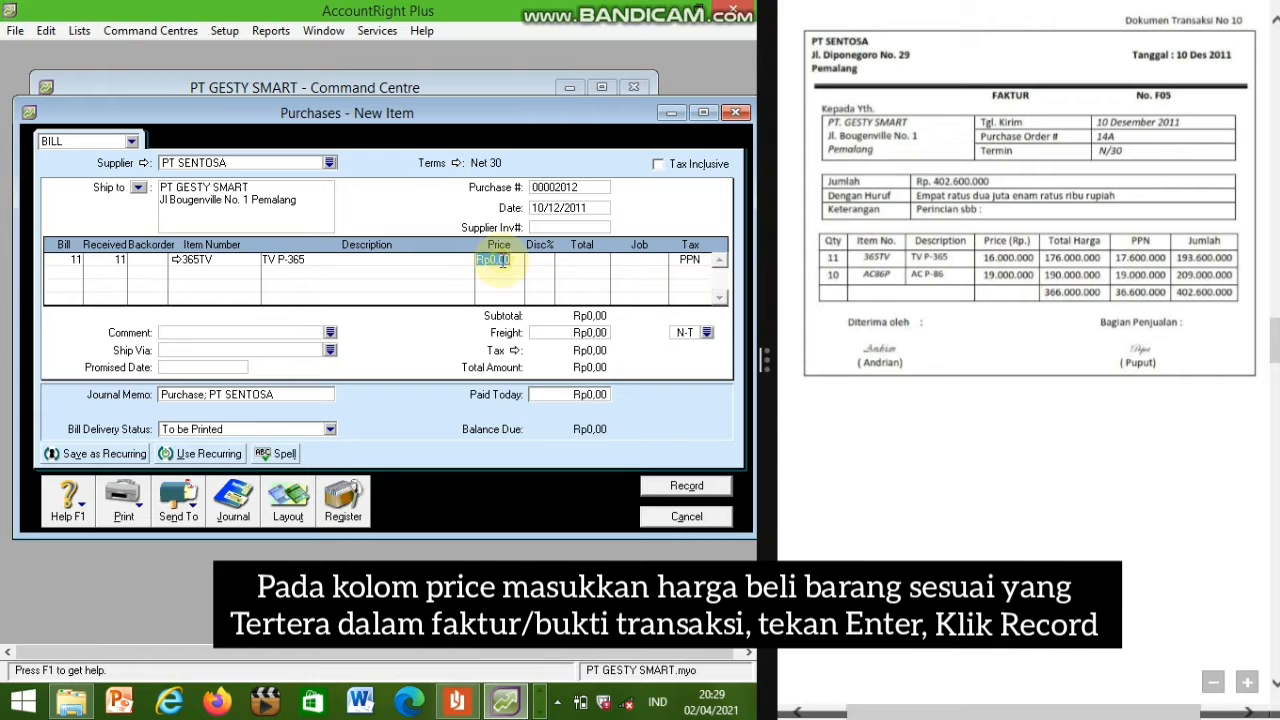
pyautogui.write('16000000')
pyautogui.press('Return')
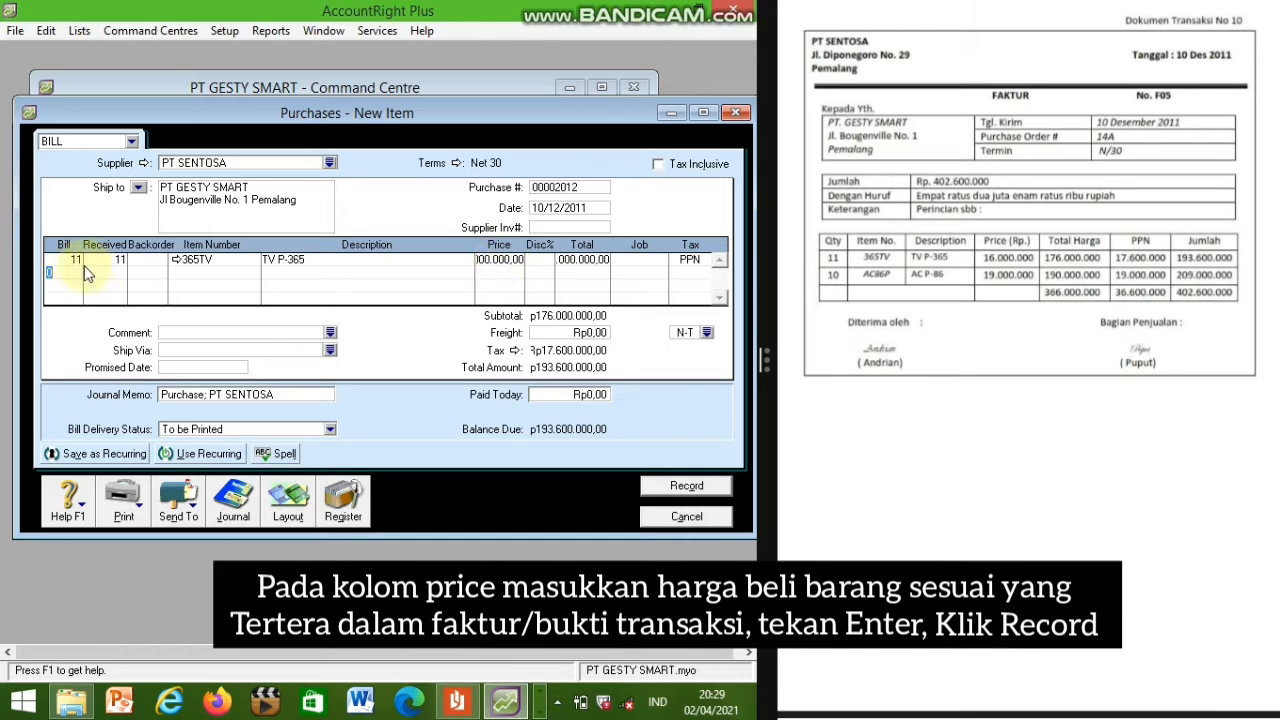
# Step: Add a line for 10 units of item AC86P at 19000000 and record the purchase, agreeing to change the tax code
pyautogui.write('10')
pyautogui.click(208, 271)
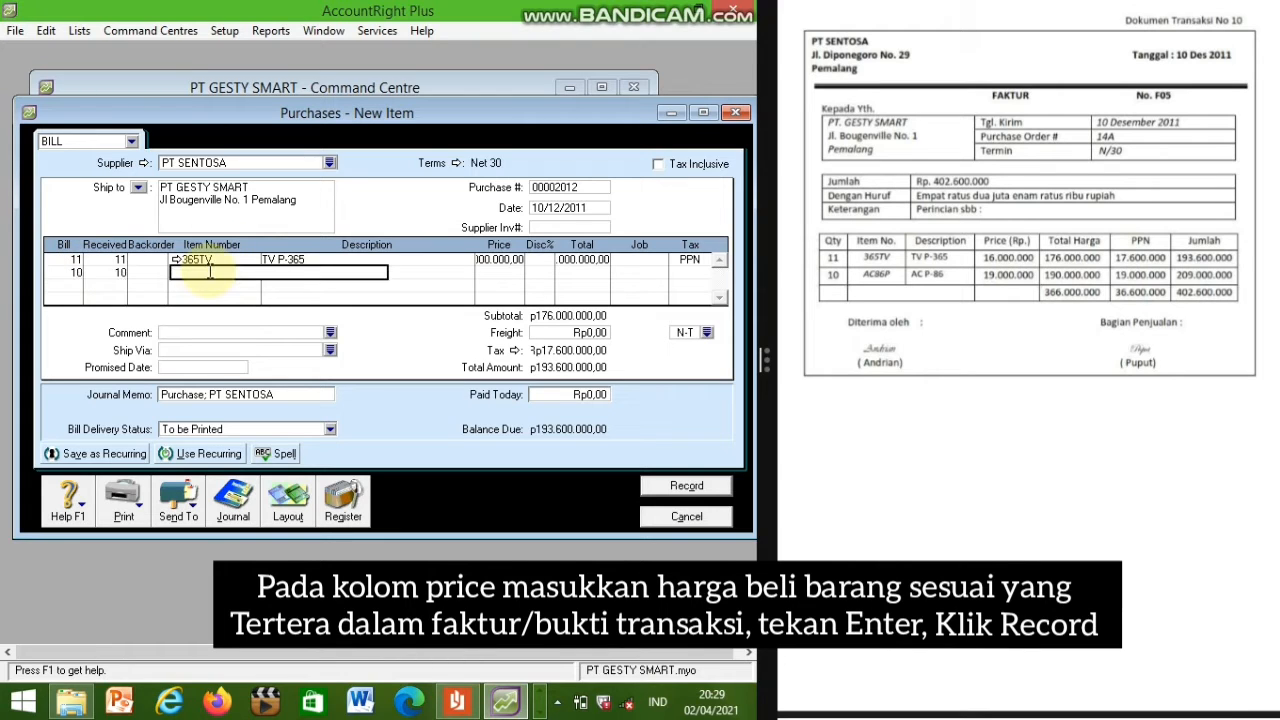
pyautogui.write('AC86P')
pyautogui.press('Tab')
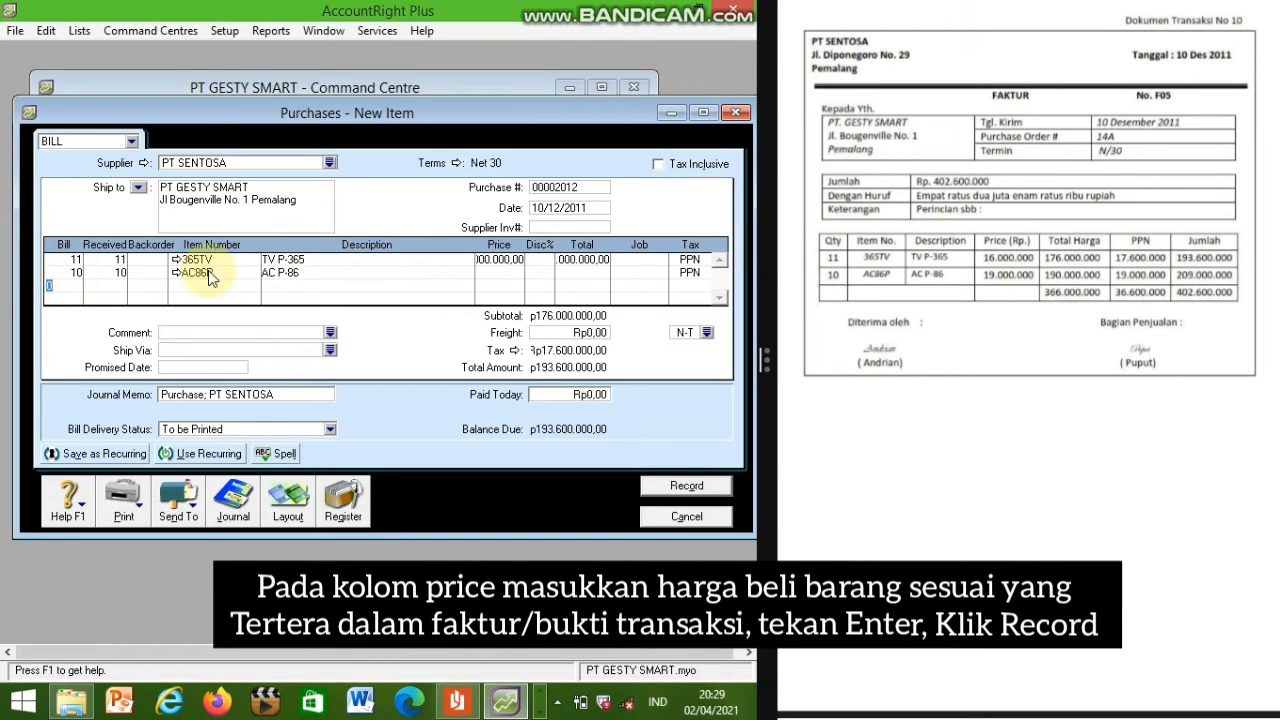
pyautogui.click(512, 271)
pyautogui.write('1')
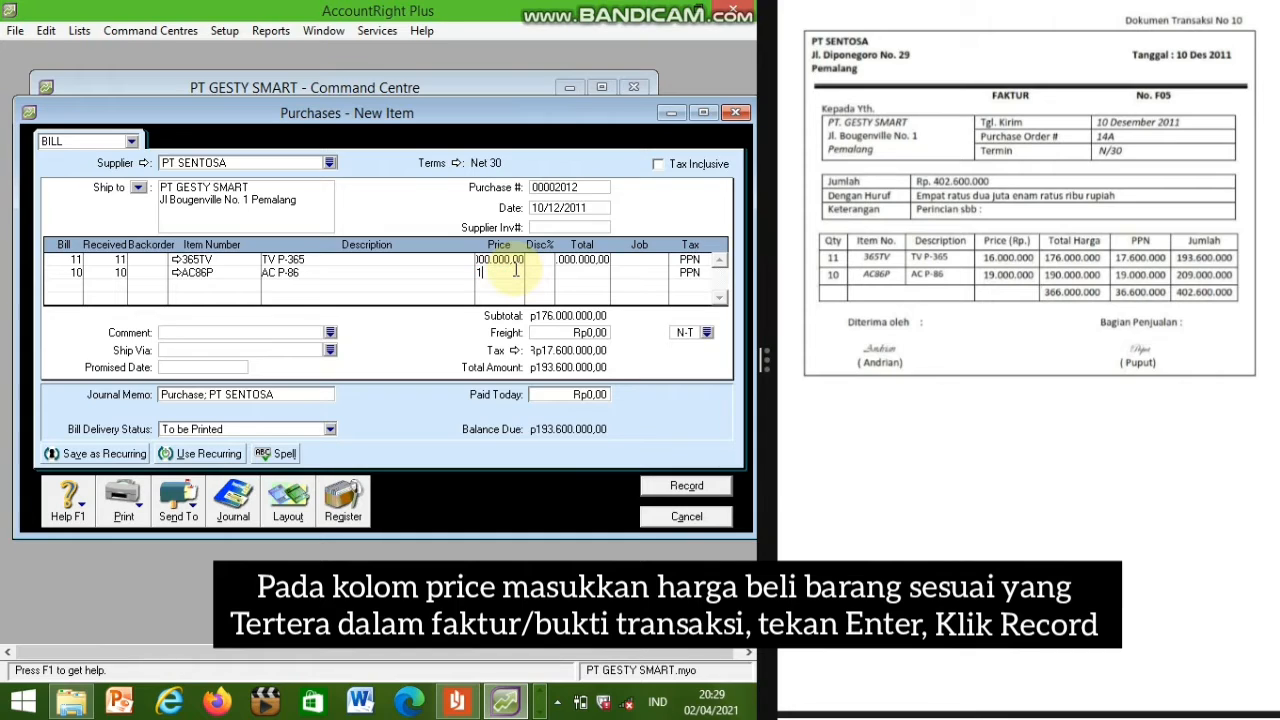
pyautogui.write('9000000')
pyautogui.press('Return')
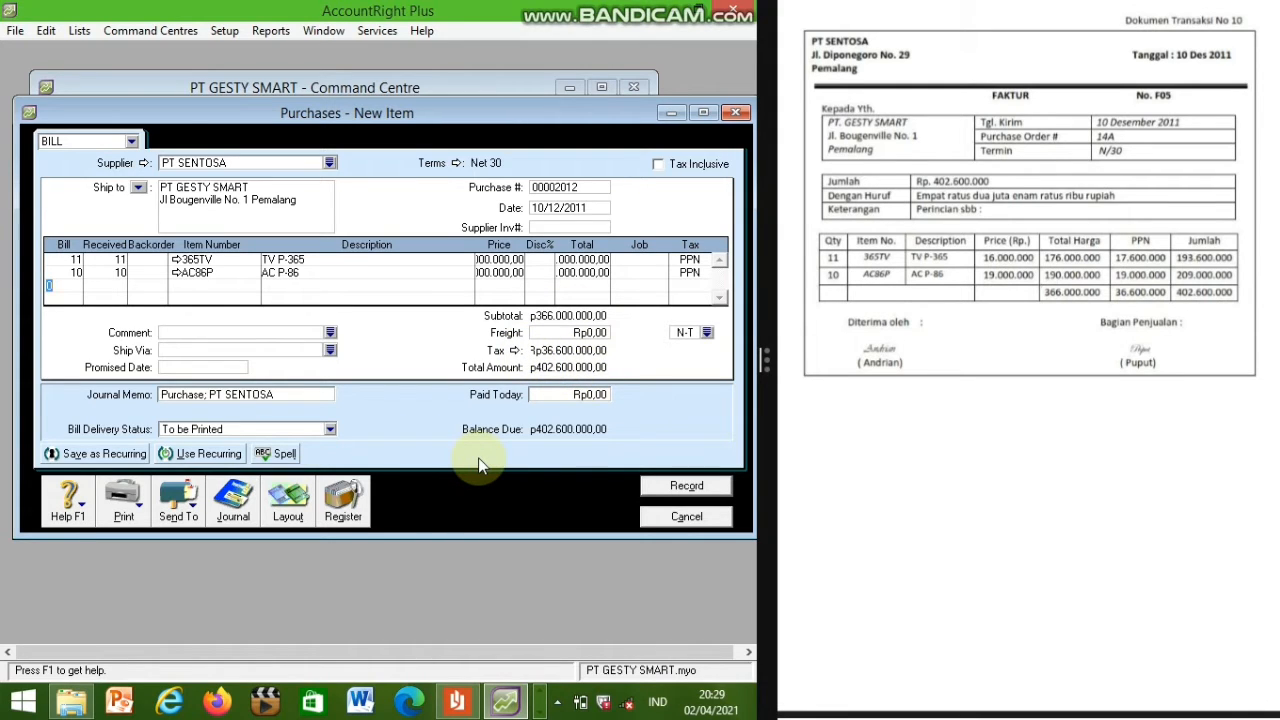
pyautogui.click(661, 484)
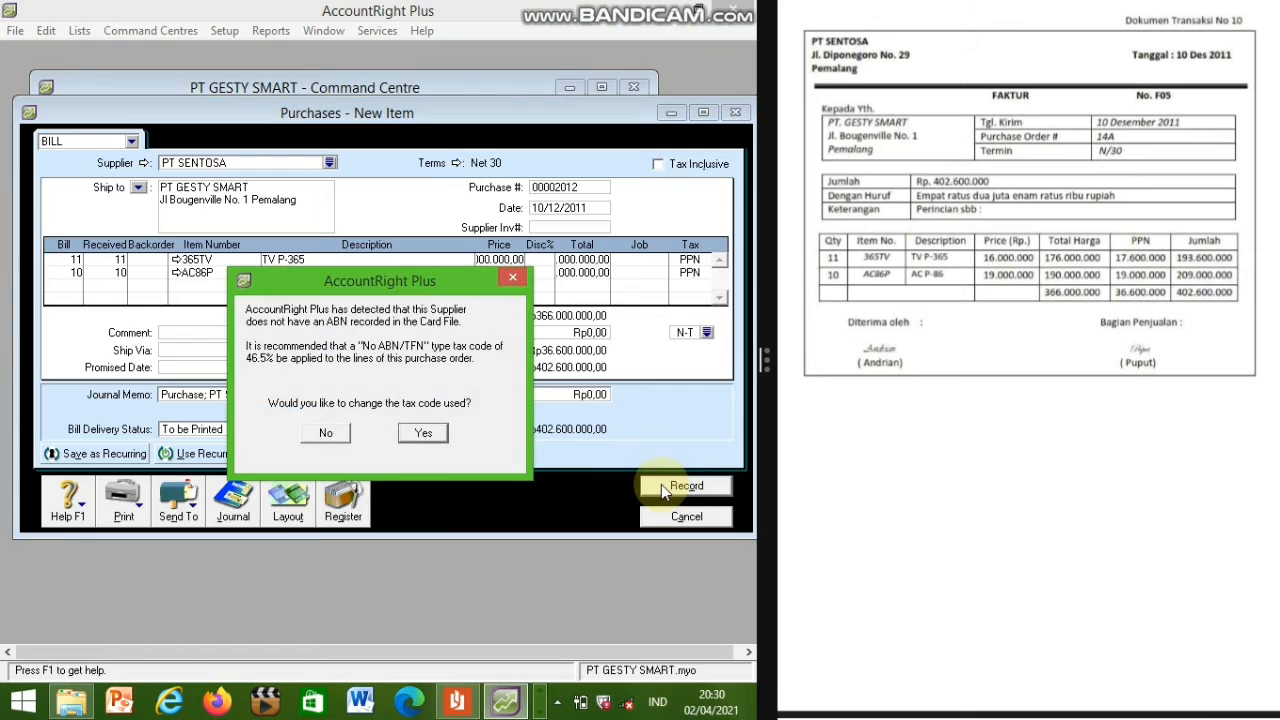
pyautogui.click(410, 436)
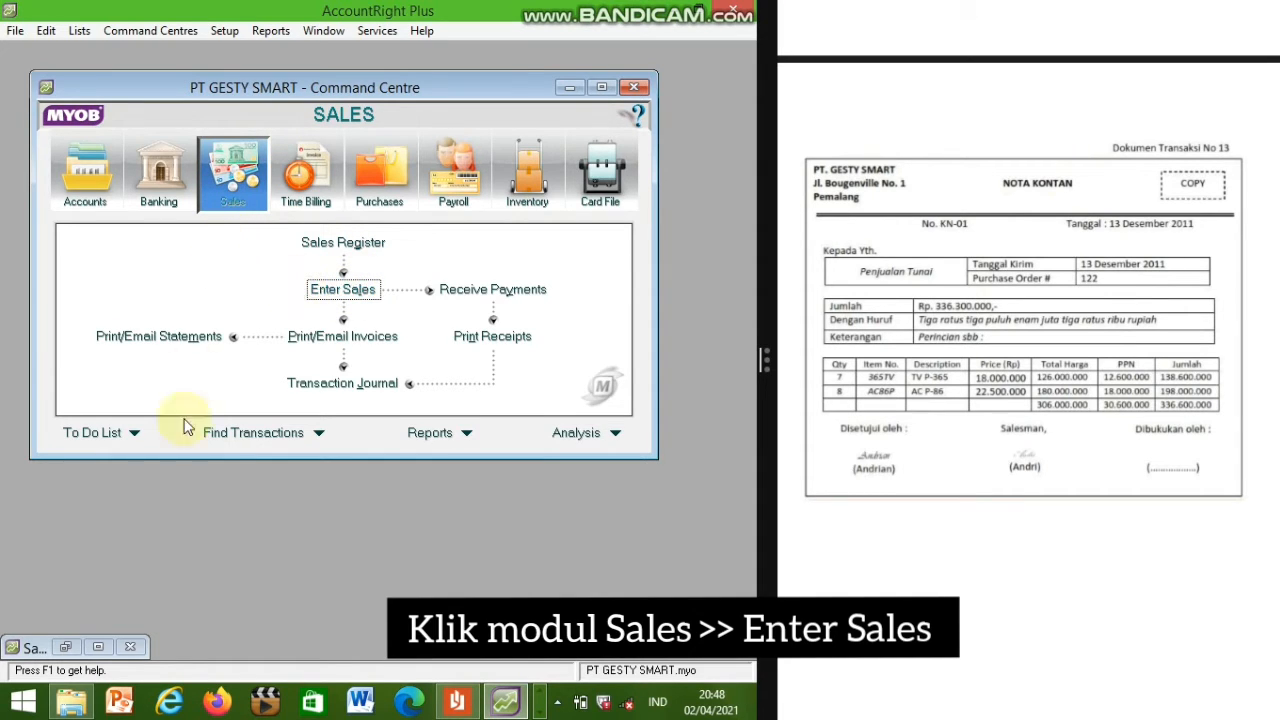
# Step: Bring up the prepared penjualan tunai sales invoice and check that its credit terms are C.O.D
pyautogui.click(100, 647)
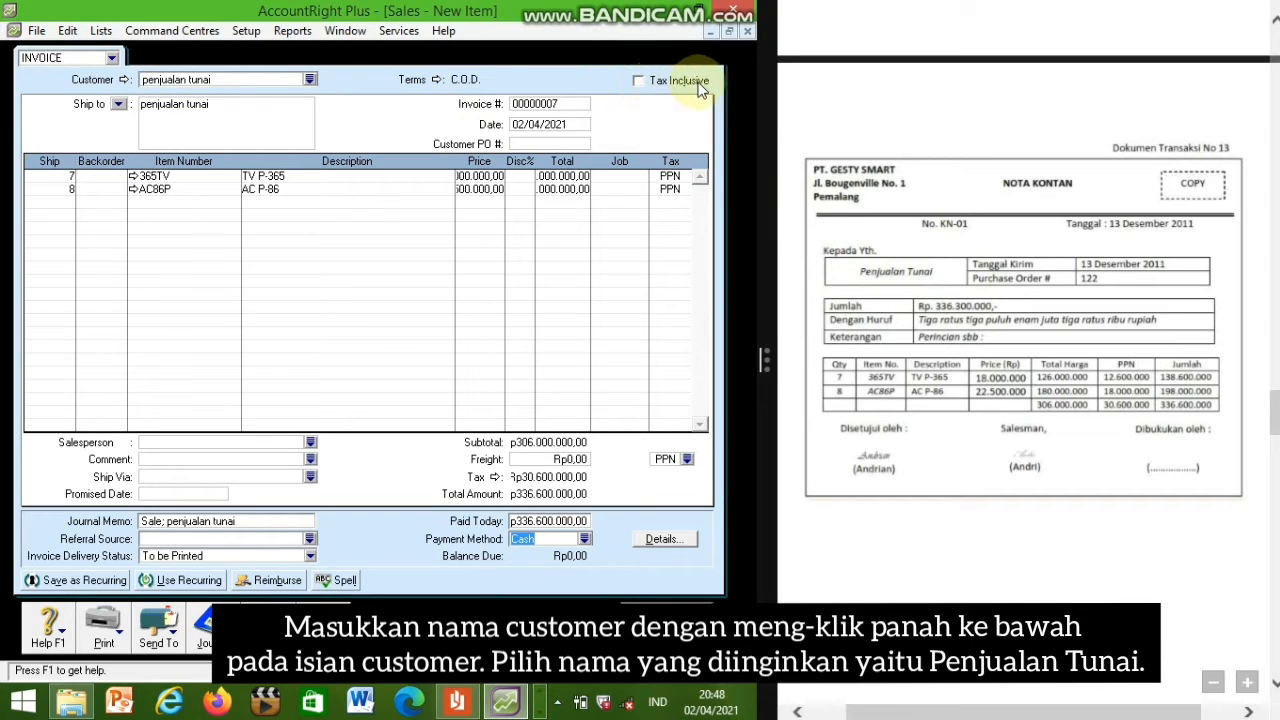
pyautogui.click(436, 80)
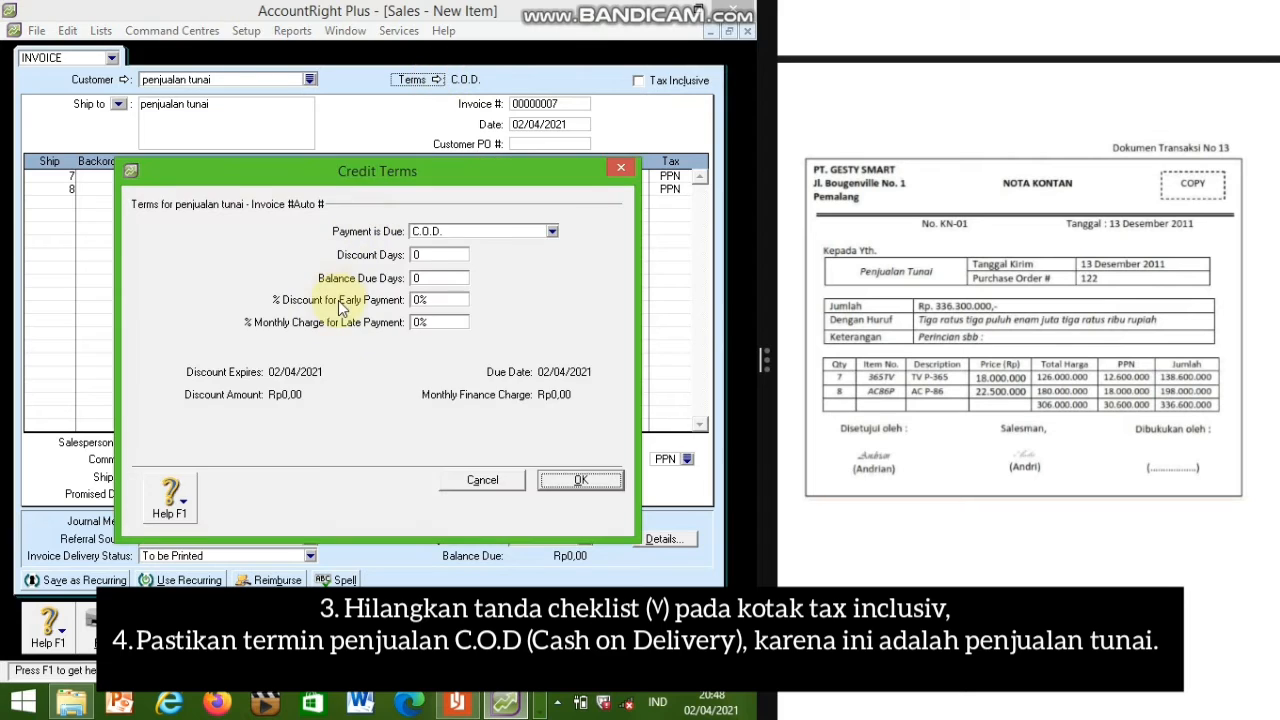
pyautogui.click(597, 482)
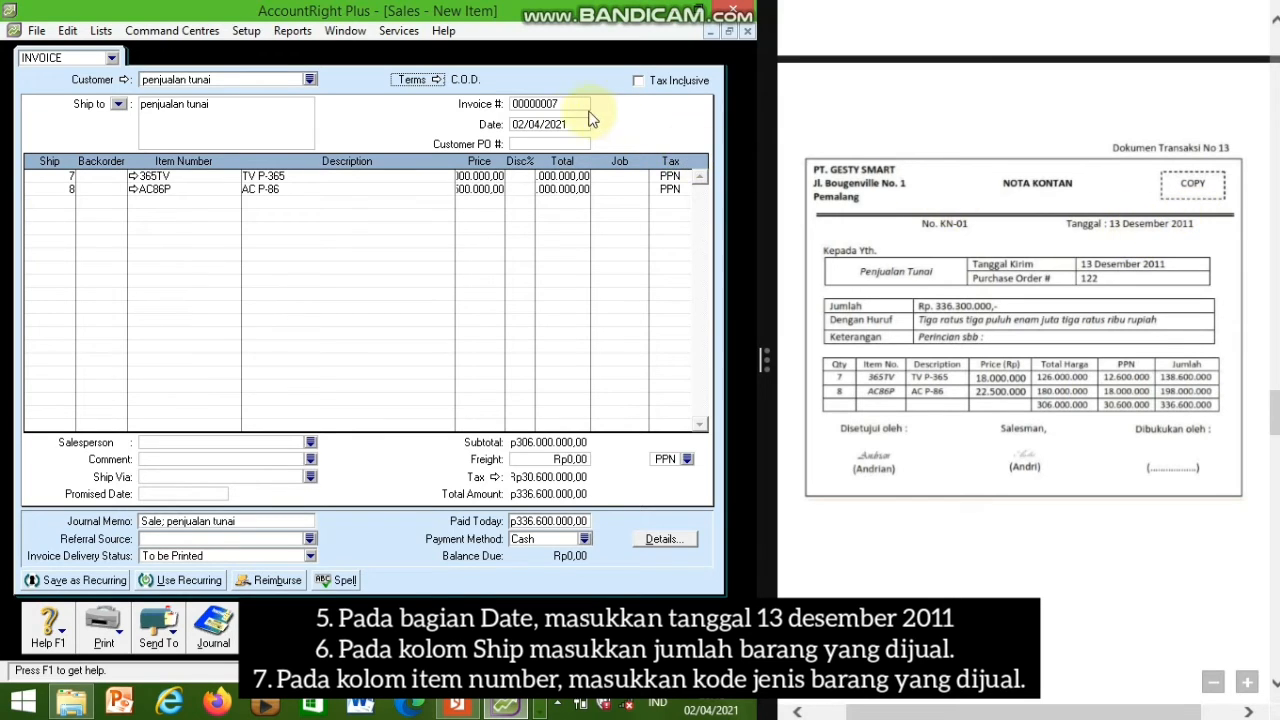
# Step: Set the date of the penjualan tunai invoice to 13/12/2011
pyautogui.click(528, 121)
pyautogui.write('13')
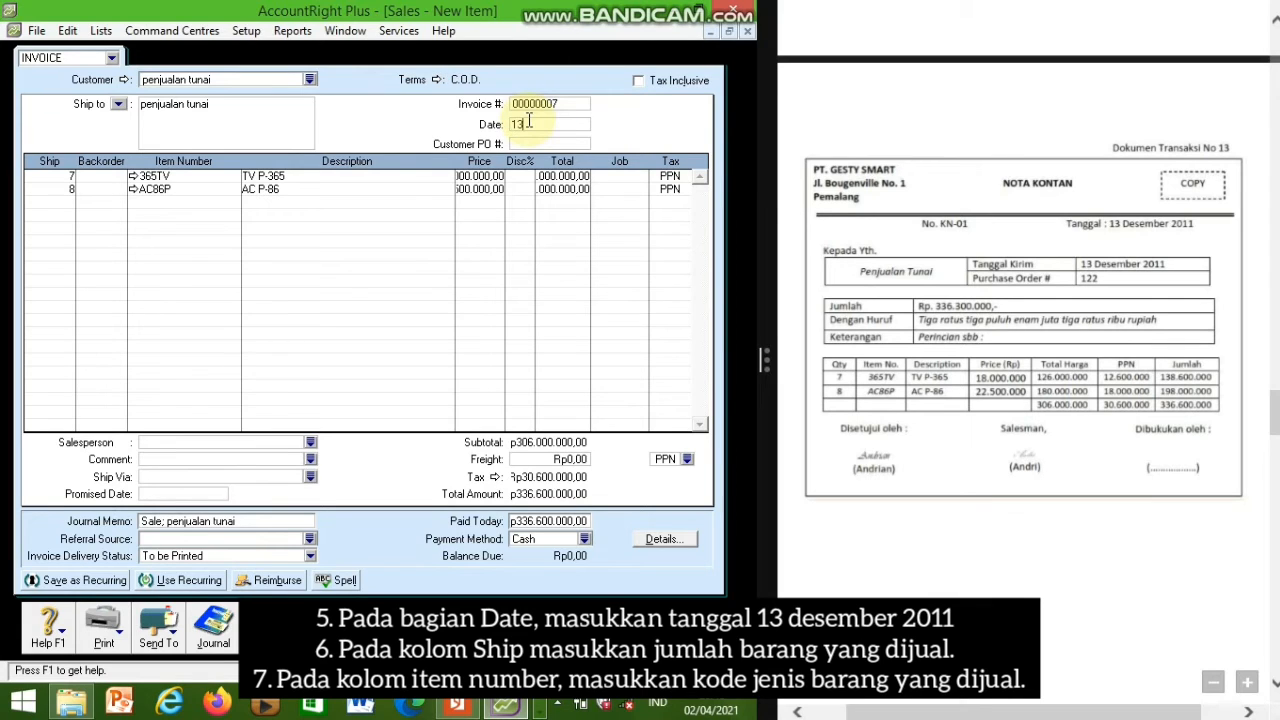
pyautogui.write('/1')
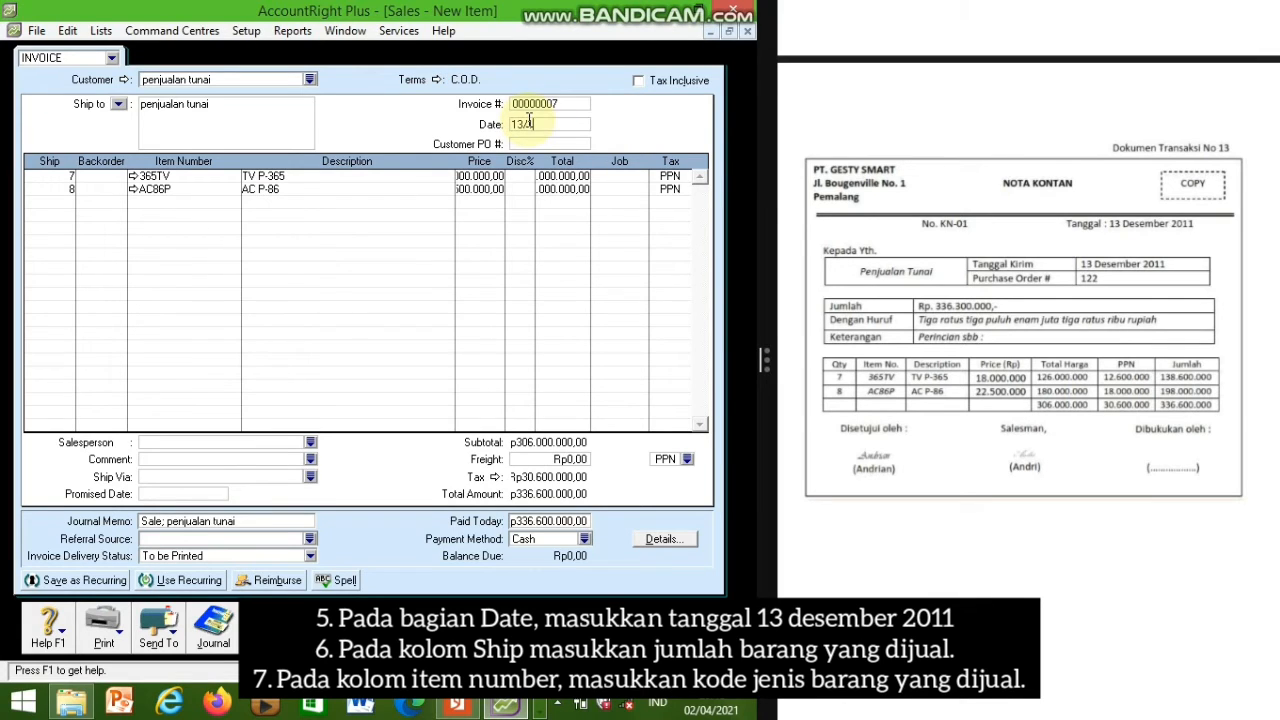
pyautogui.write('2/2011')
pyautogui.press('Tab')
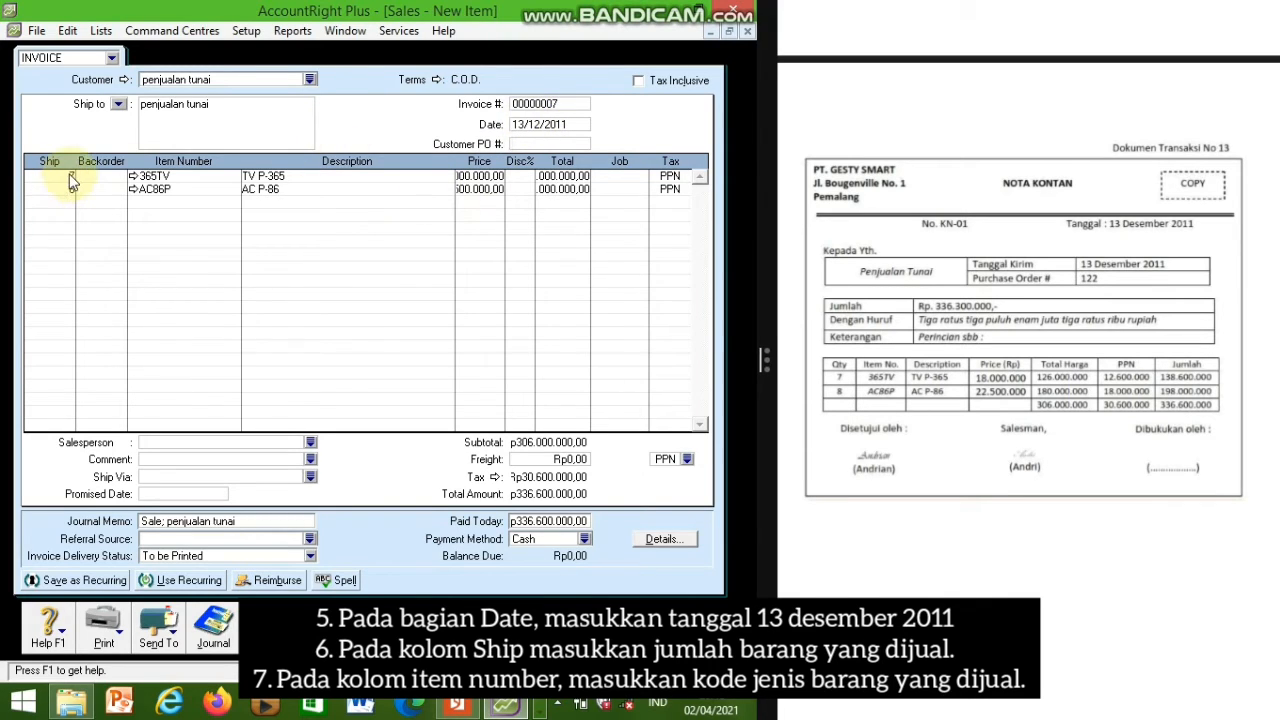
# Step: Check the unit prices of items 365TV and AC86P against the cash note and record the sale
pyautogui.click(878, 382)
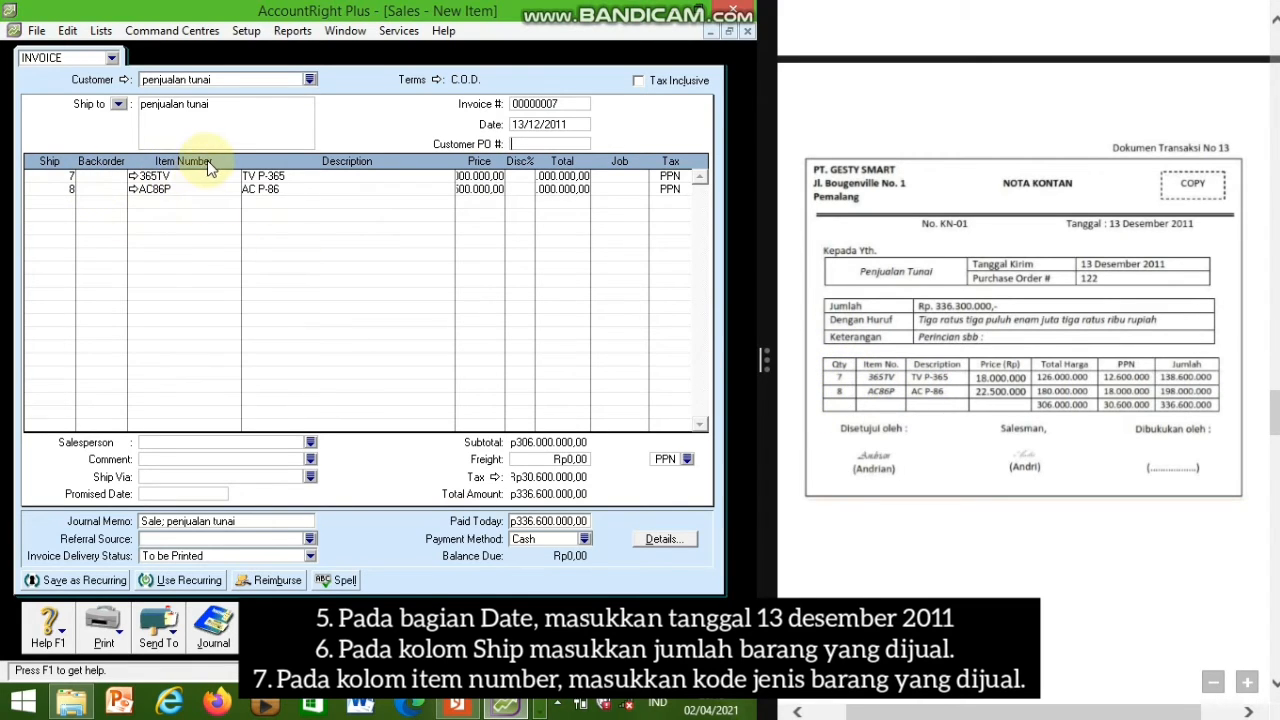
pyautogui.click(490, 180)
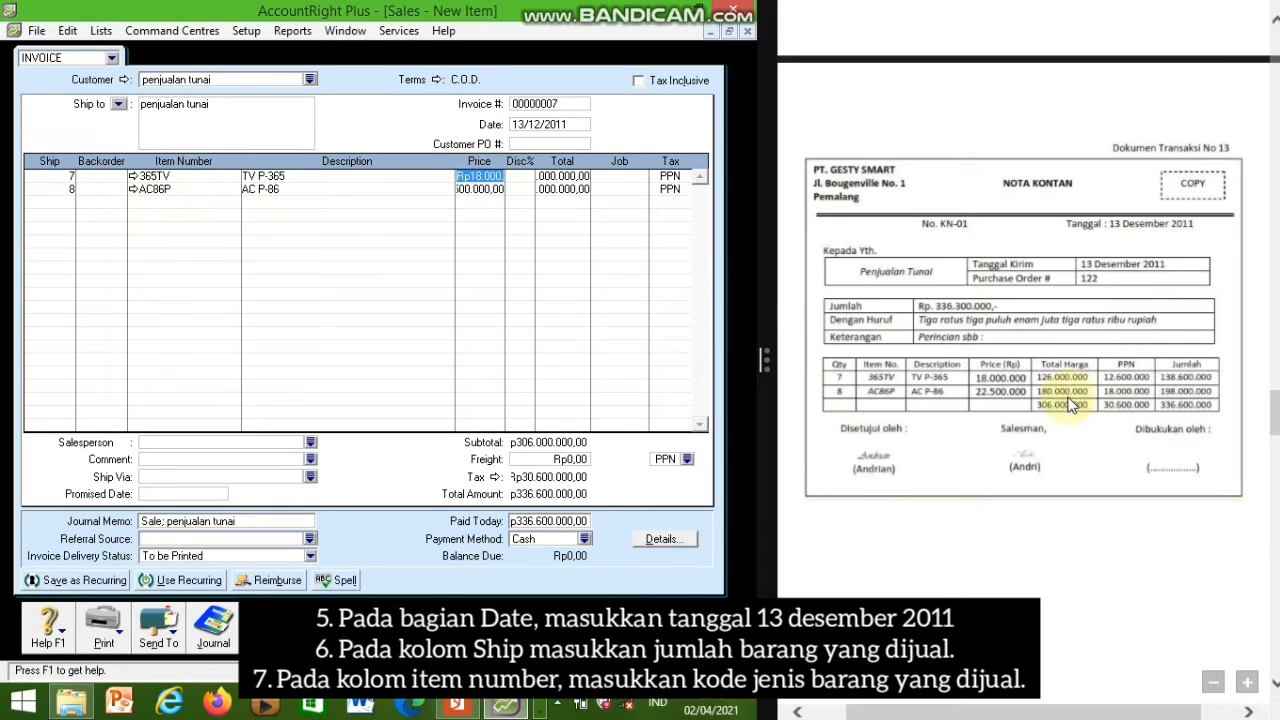
pyautogui.click(474, 190)
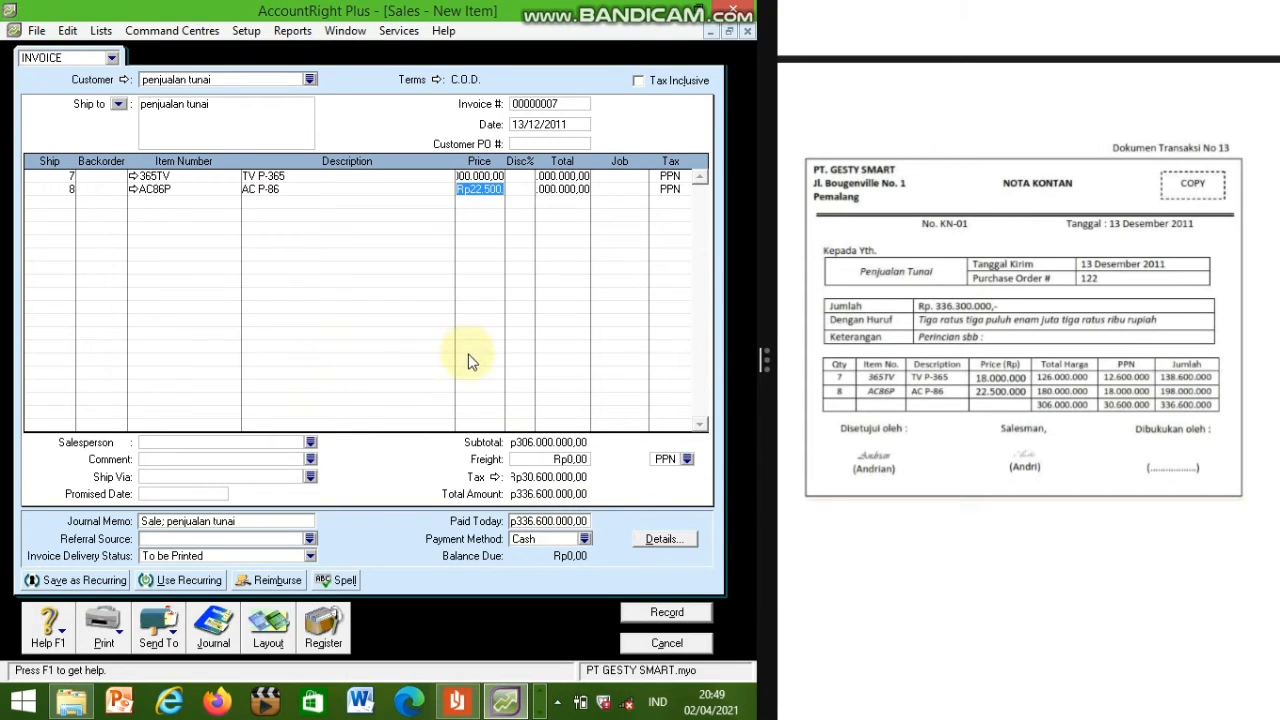
pyautogui.click(673, 611)
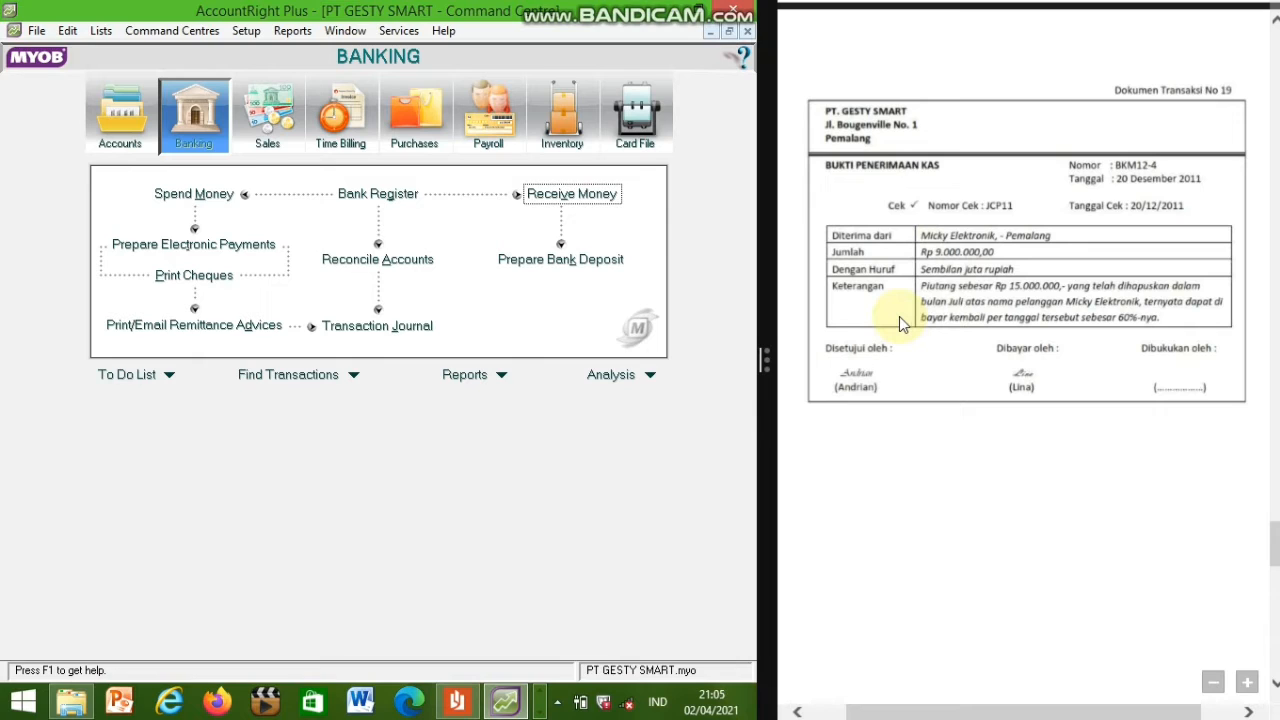
# Step: Start a Receive Money entry with account 1-1100 Cash in Bank as the deposit account
pyautogui.click(222, 132)
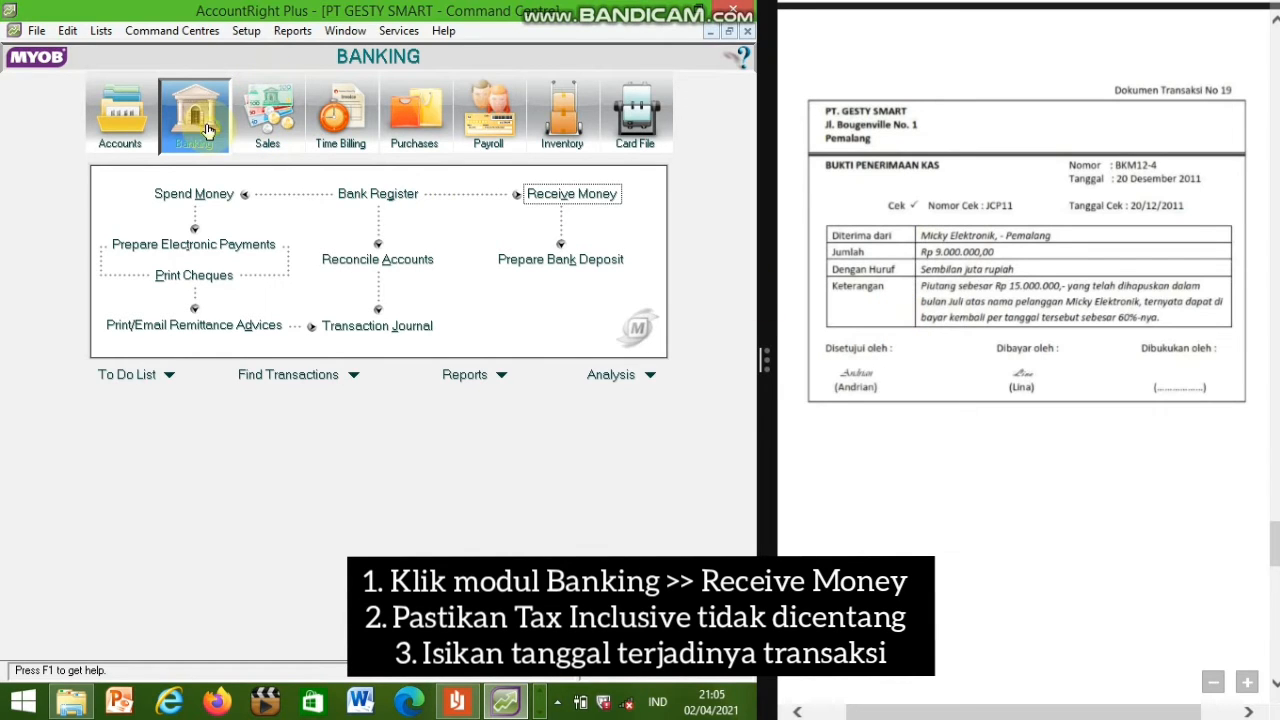
pyautogui.click(579, 196)
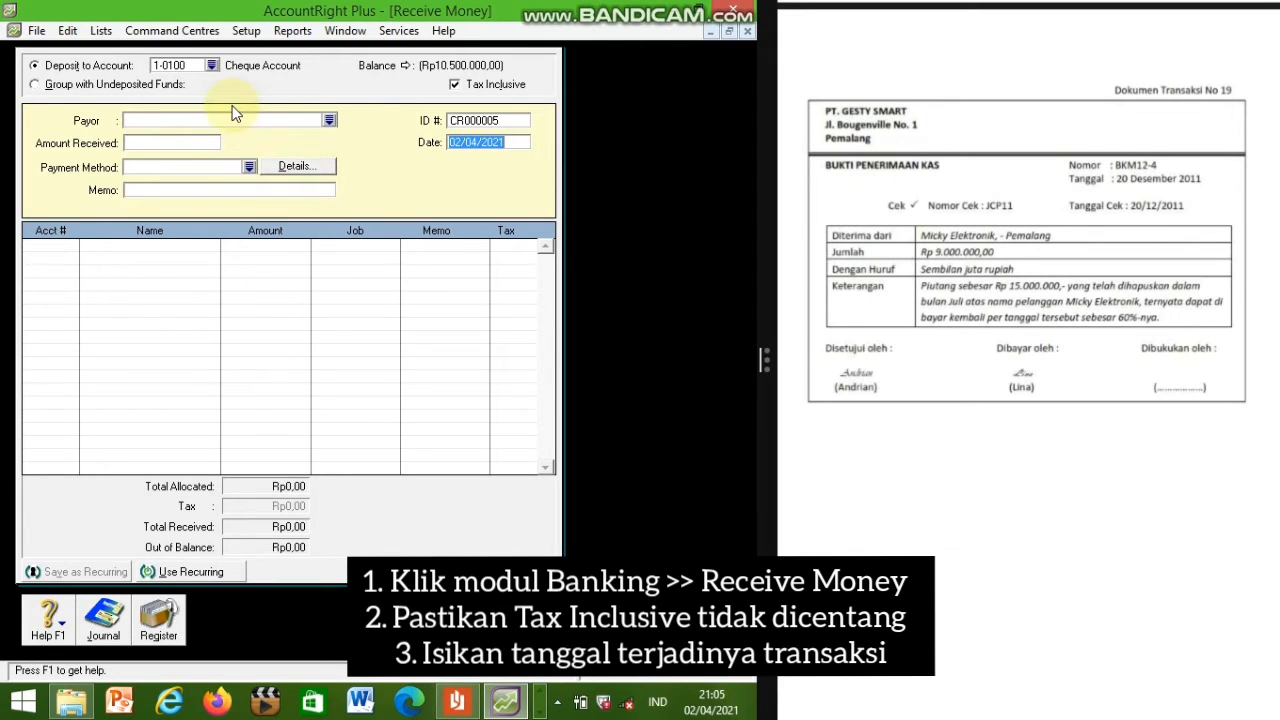
pyautogui.click(211, 65)
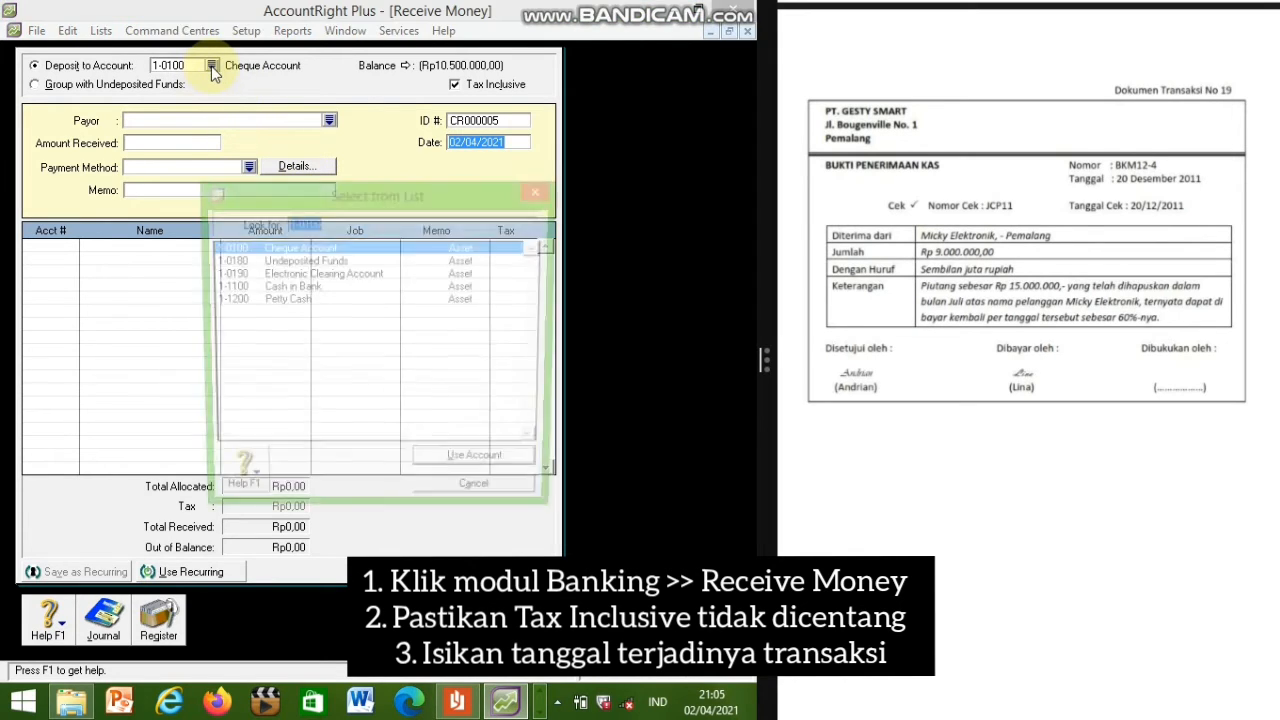
pyautogui.click(287, 288)
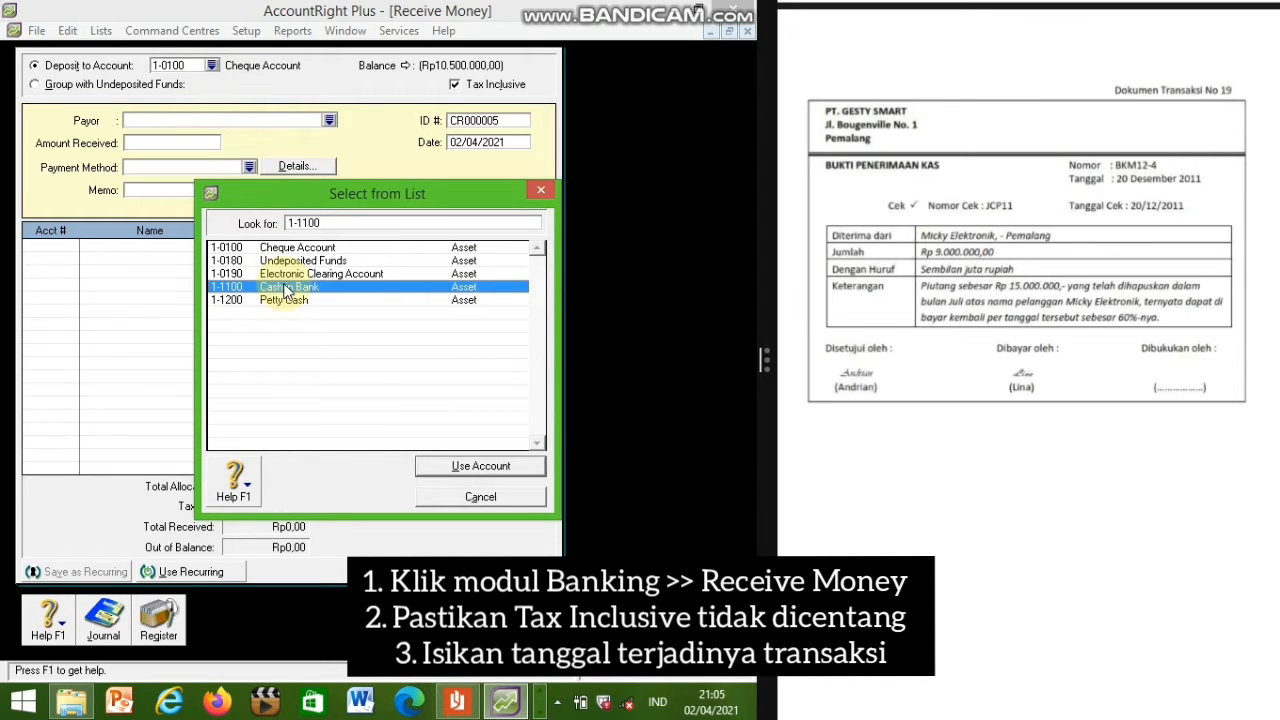
pyautogui.doubleClick(287, 288)
# Step: Date the receipt 20/12/2011 and set the amount received to 9000000
pyautogui.click(498, 140)
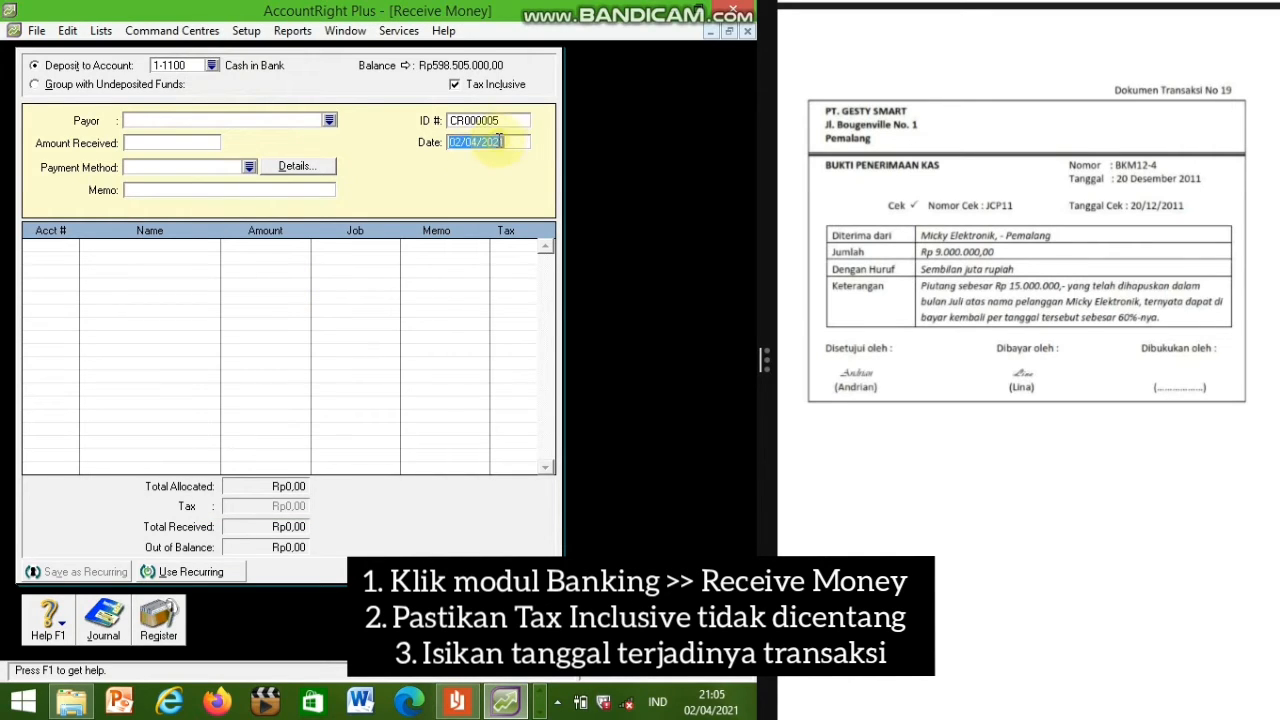
pyautogui.press('-')
pyautogui.write('00/12/2011')
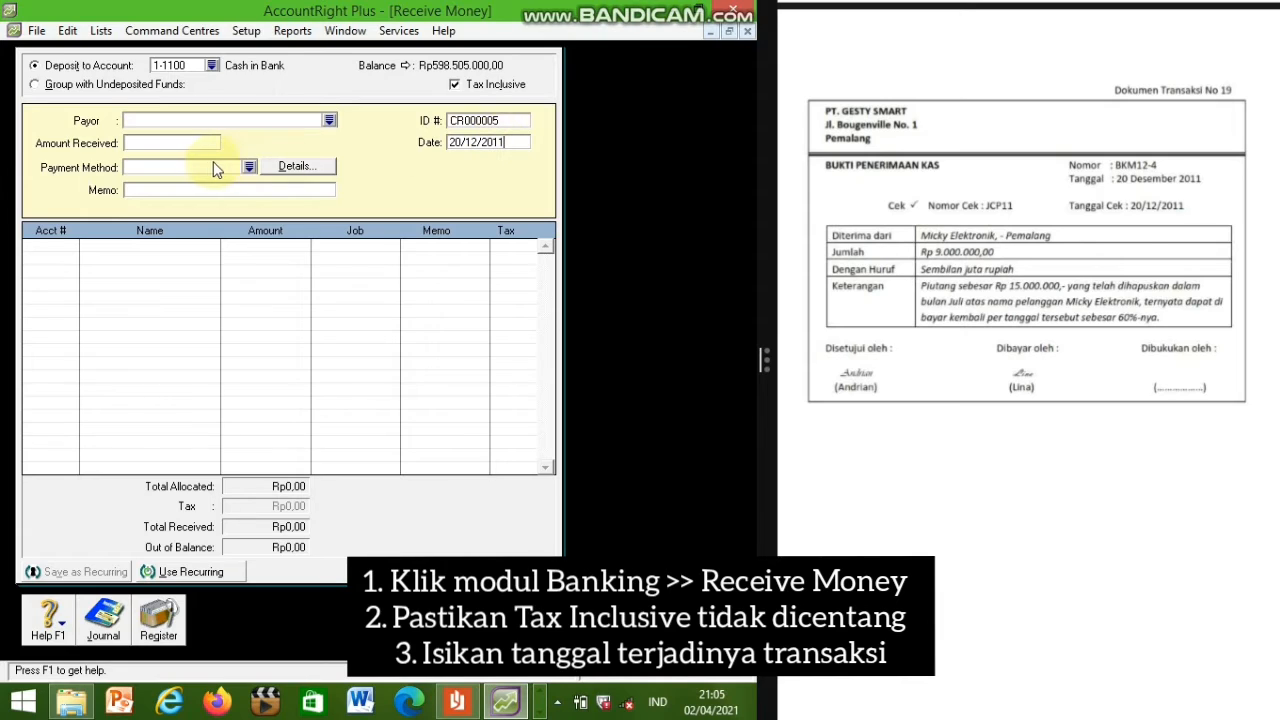
pyautogui.click(159, 142)
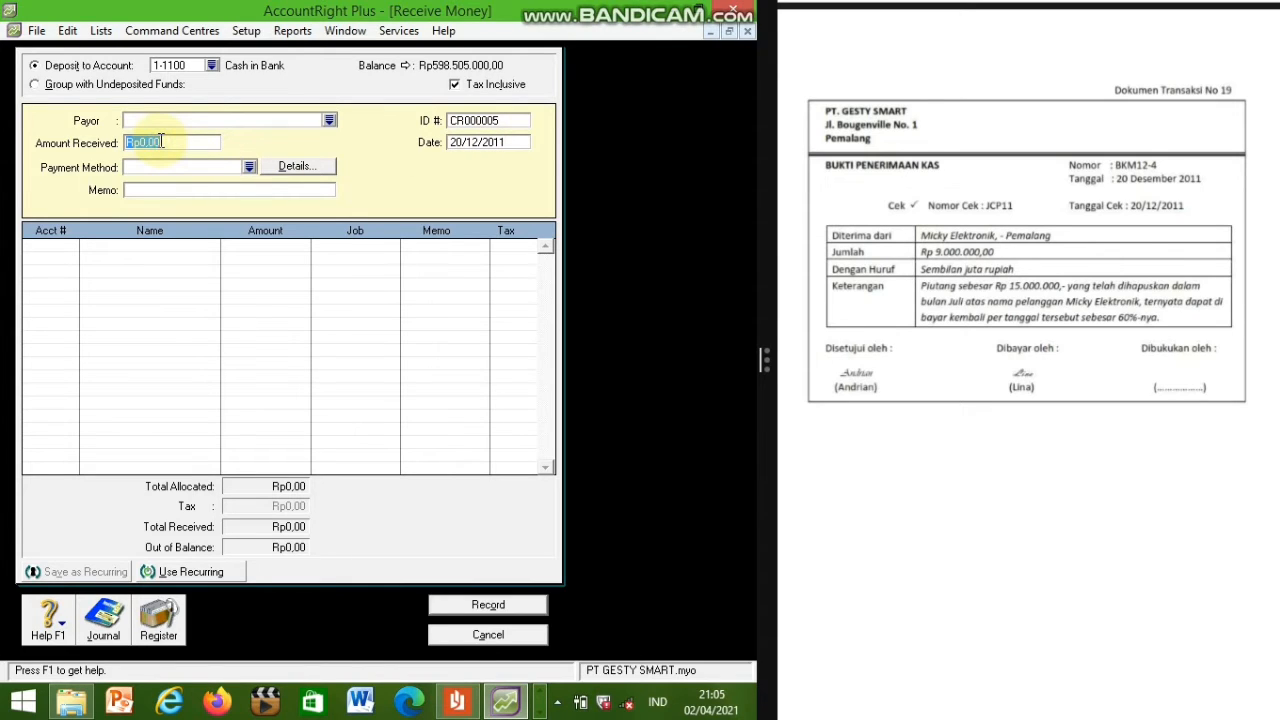
pyautogui.write('9000000')
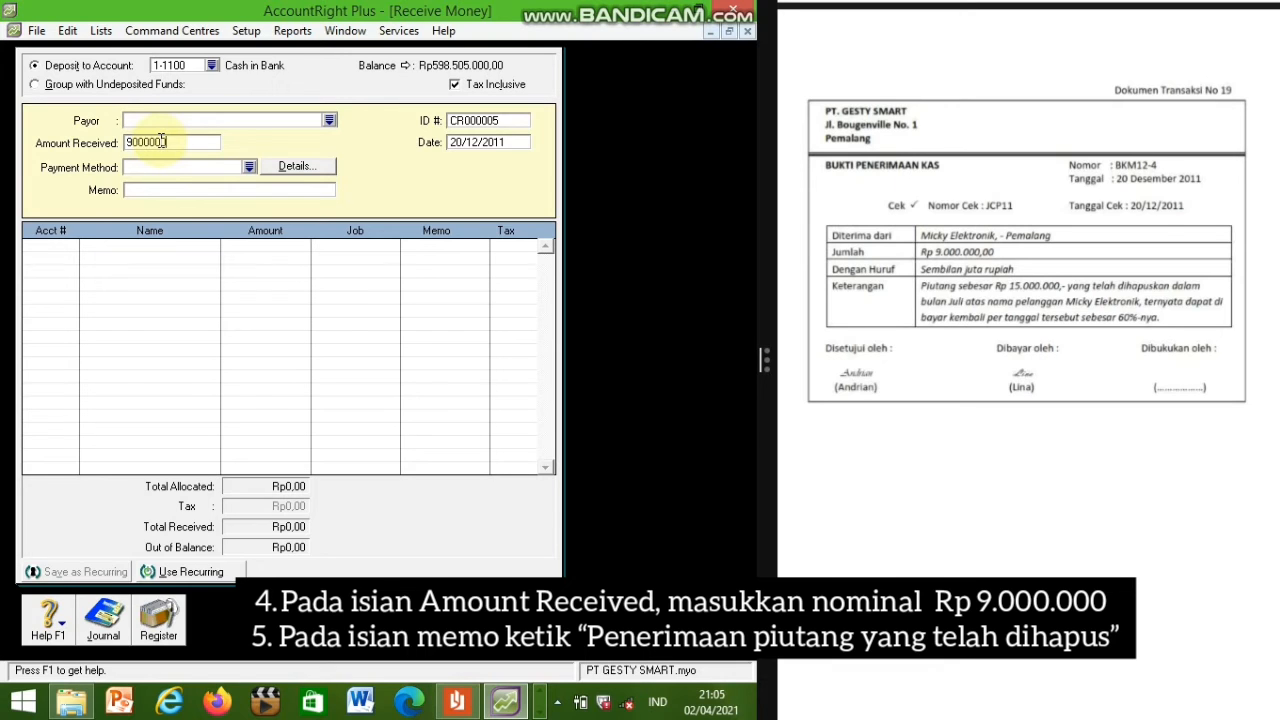
pyautogui.press('Tab')
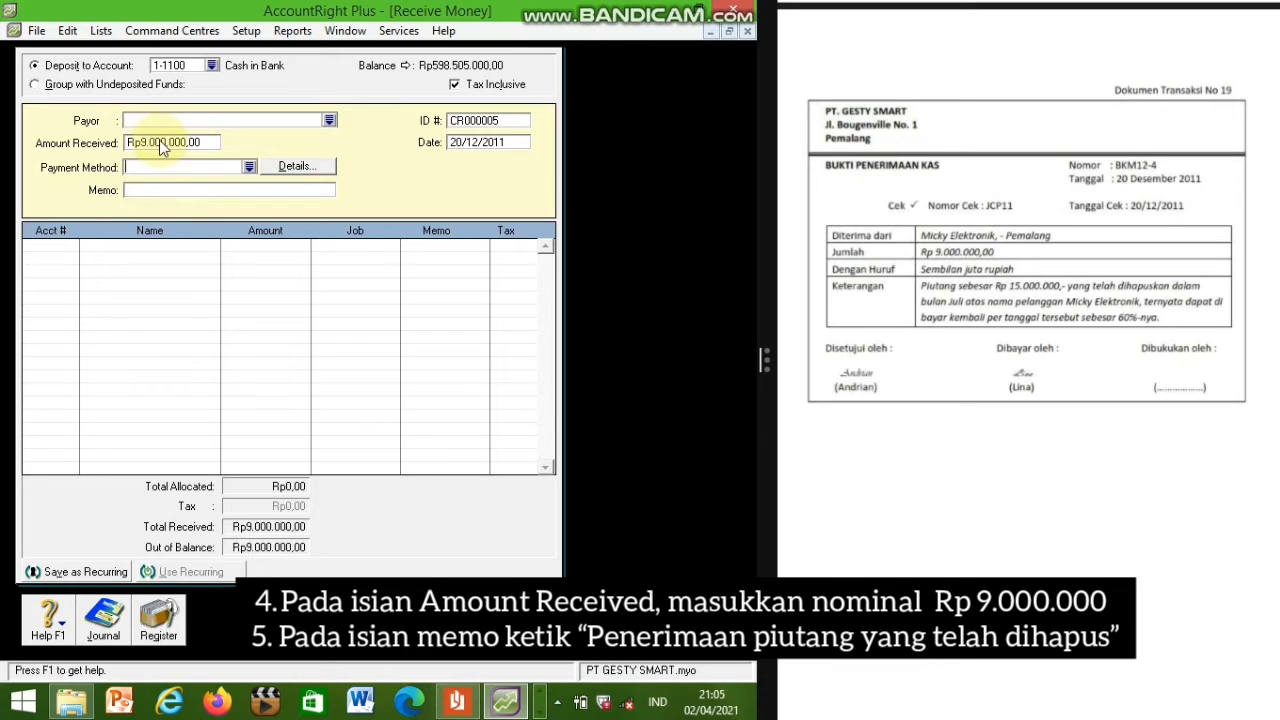
# Step: Set the receipt's payment method to Cheque and its memo to "PENERIMAAN PIUTANG YANG TELAH DIHAPUS"
pyautogui.click(249, 167)
pyautogui.click(246, 300)
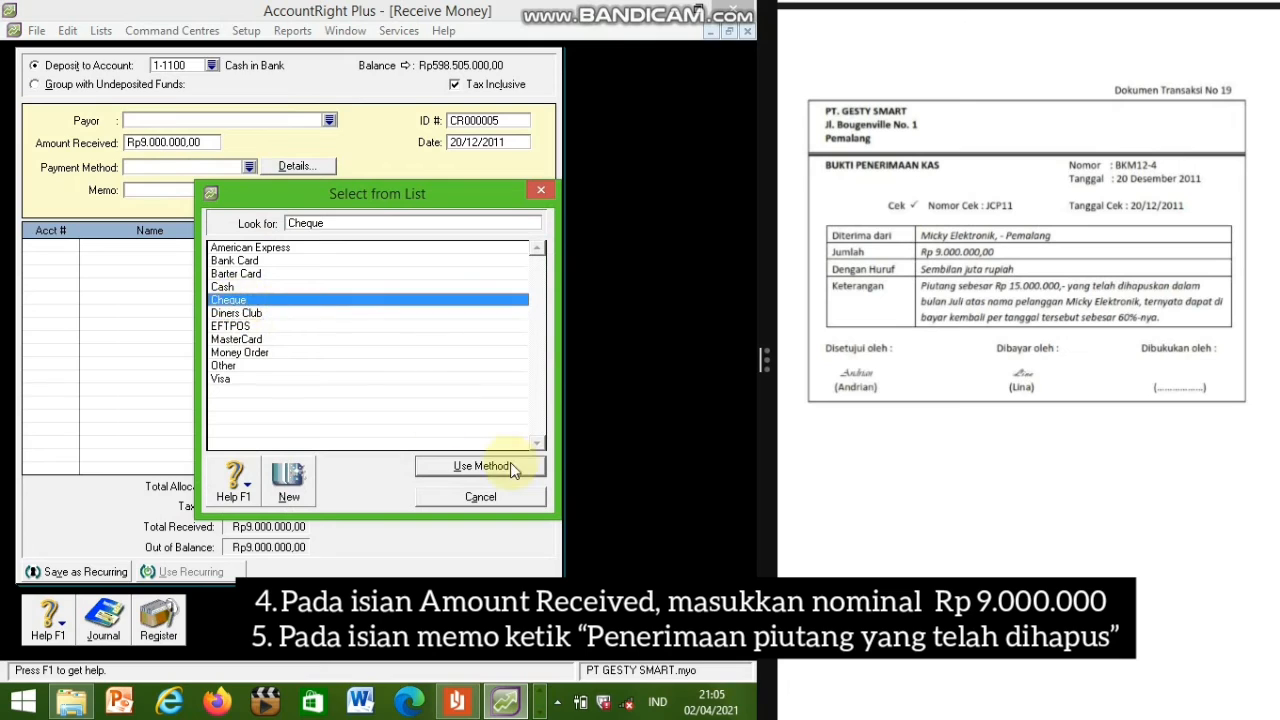
pyautogui.click(511, 468)
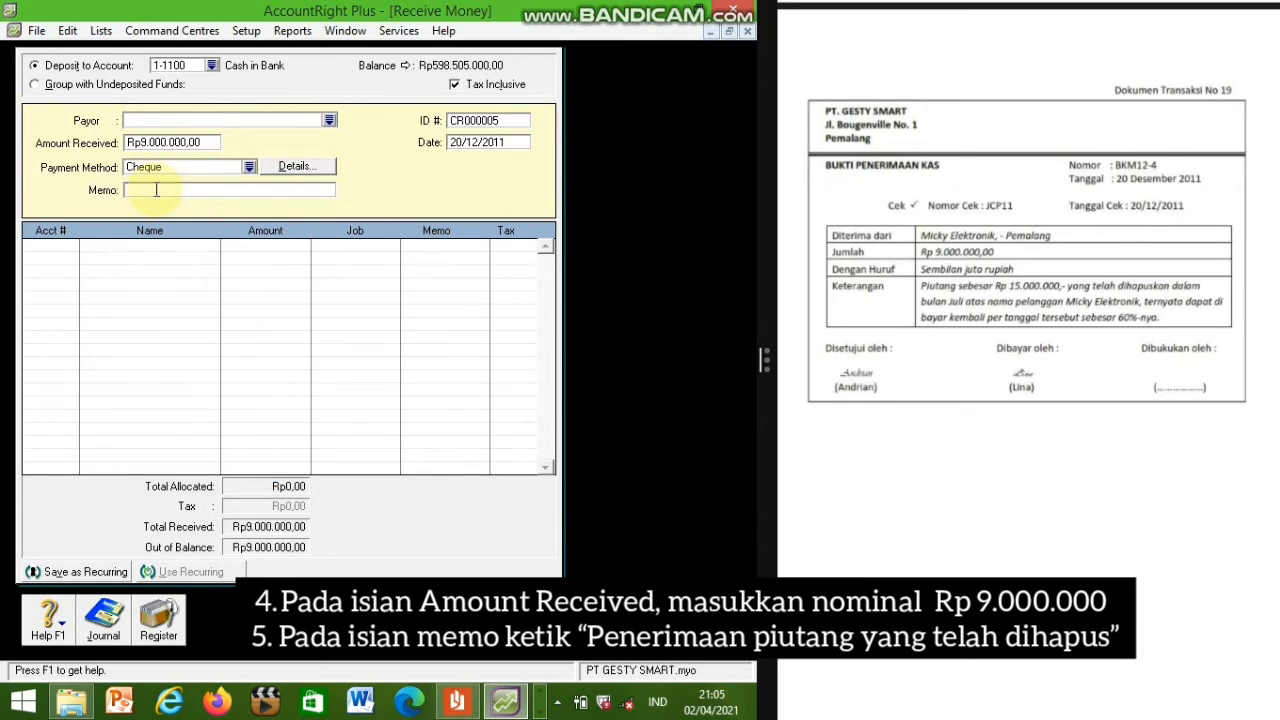
pyautogui.write('PENERIMAAN PIUTANG')
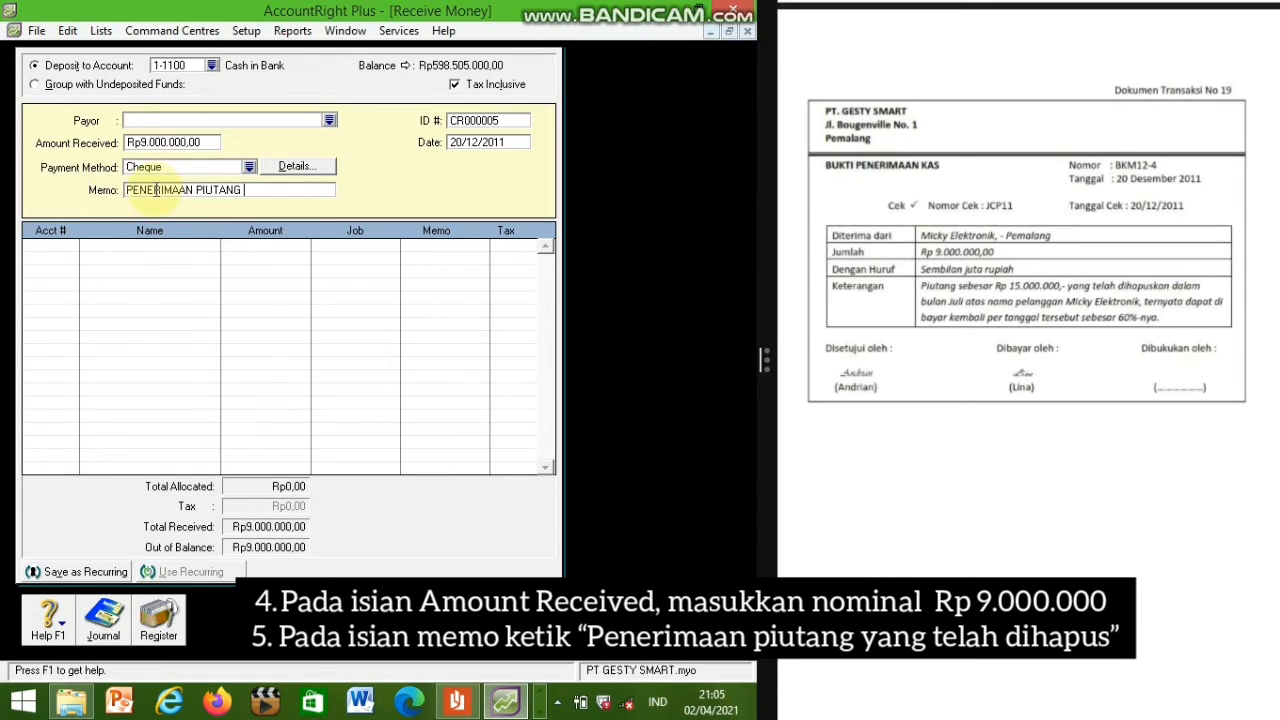
pyautogui.write(' YANG TELAH DIHAPUS')
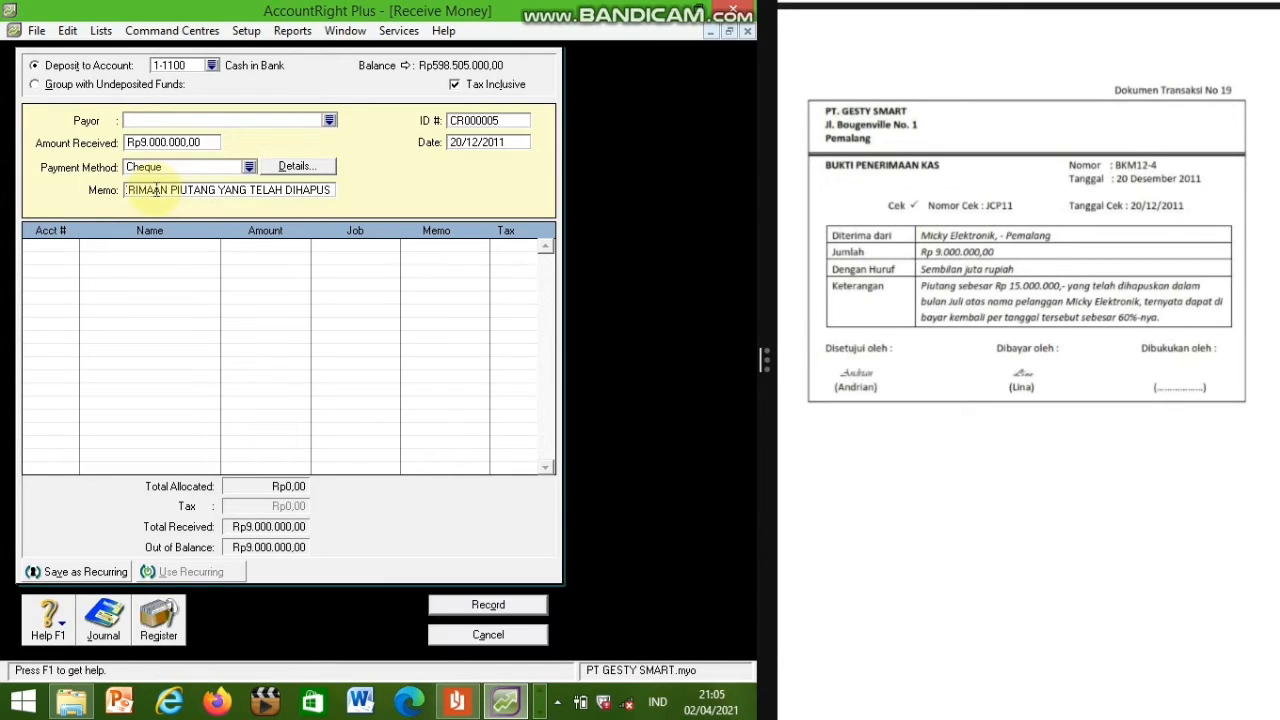
# Step: Allocate the receipt to account 1-1400 Allowance for Doubtful and record it
pyautogui.click(45, 248)
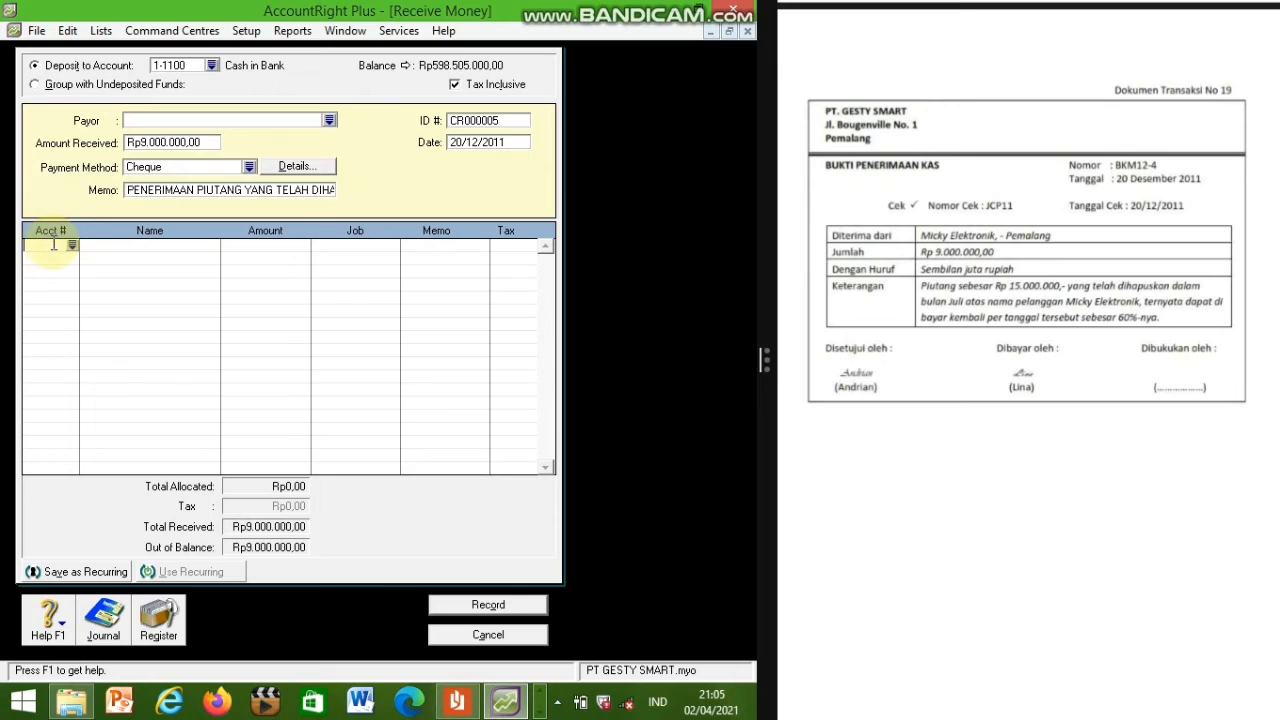
pyautogui.click(72, 247)
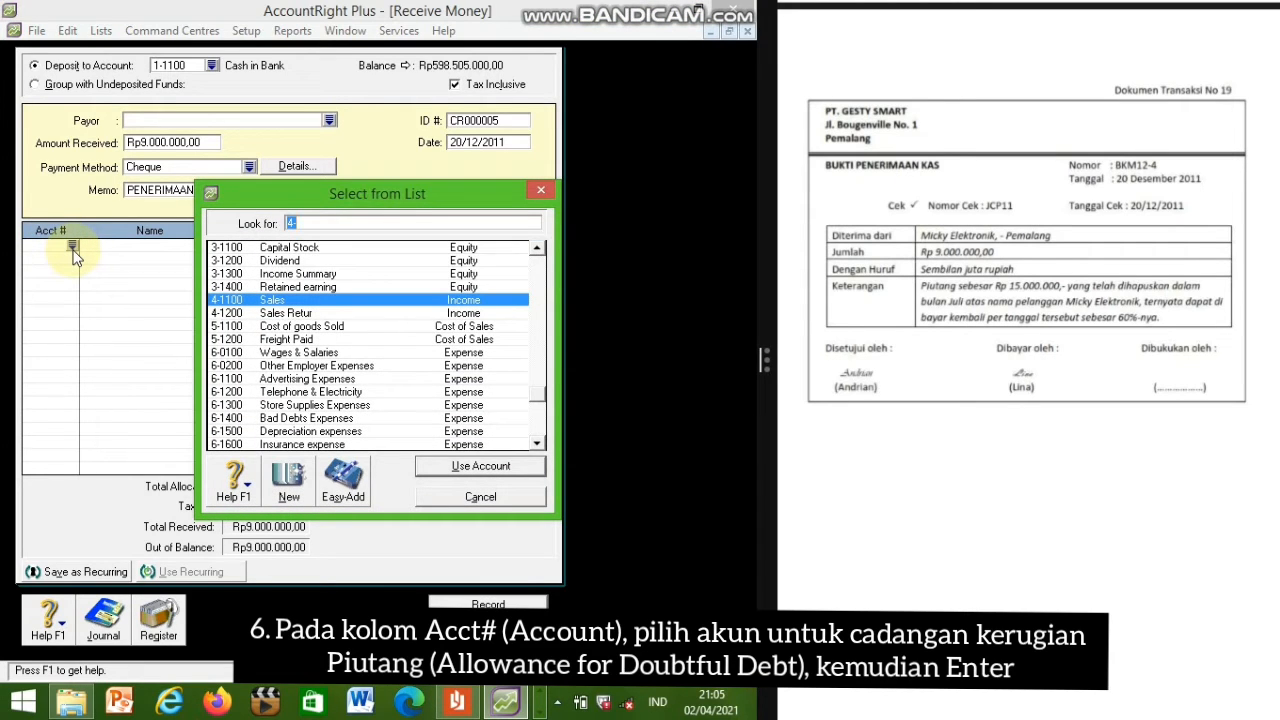
pyautogui.write('1')
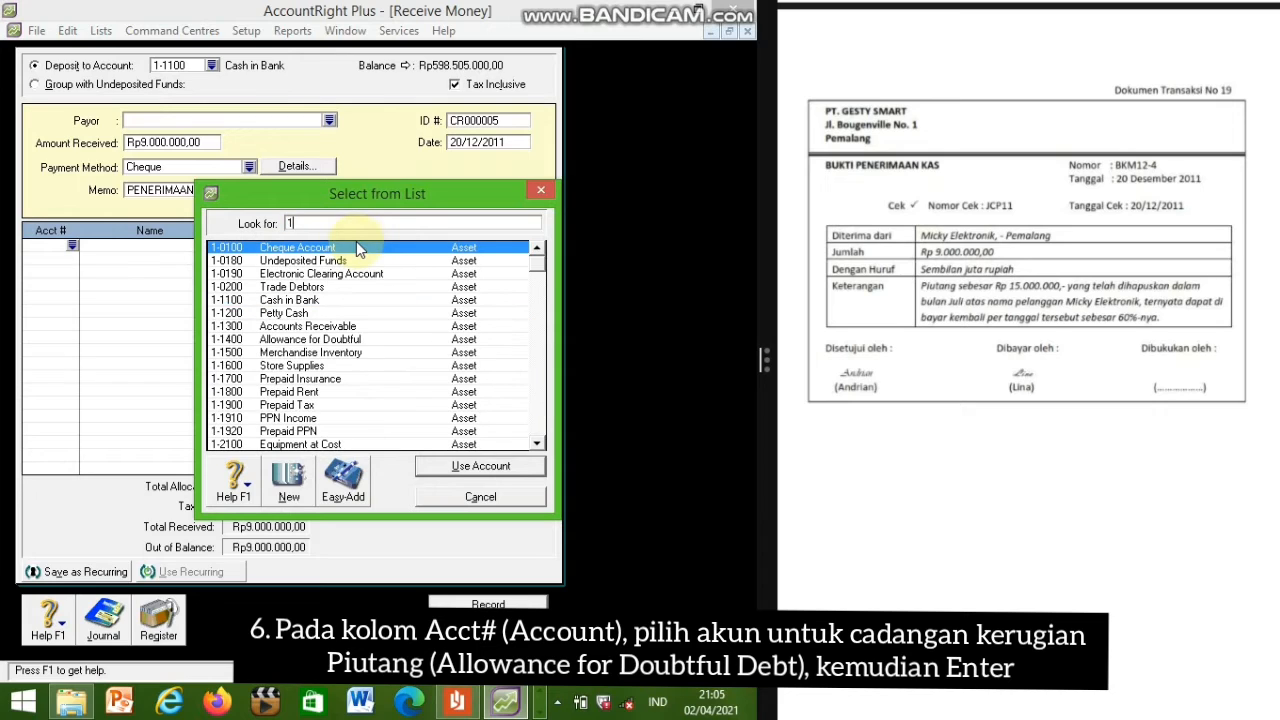
pyautogui.click(306, 343)
pyautogui.click(490, 466)
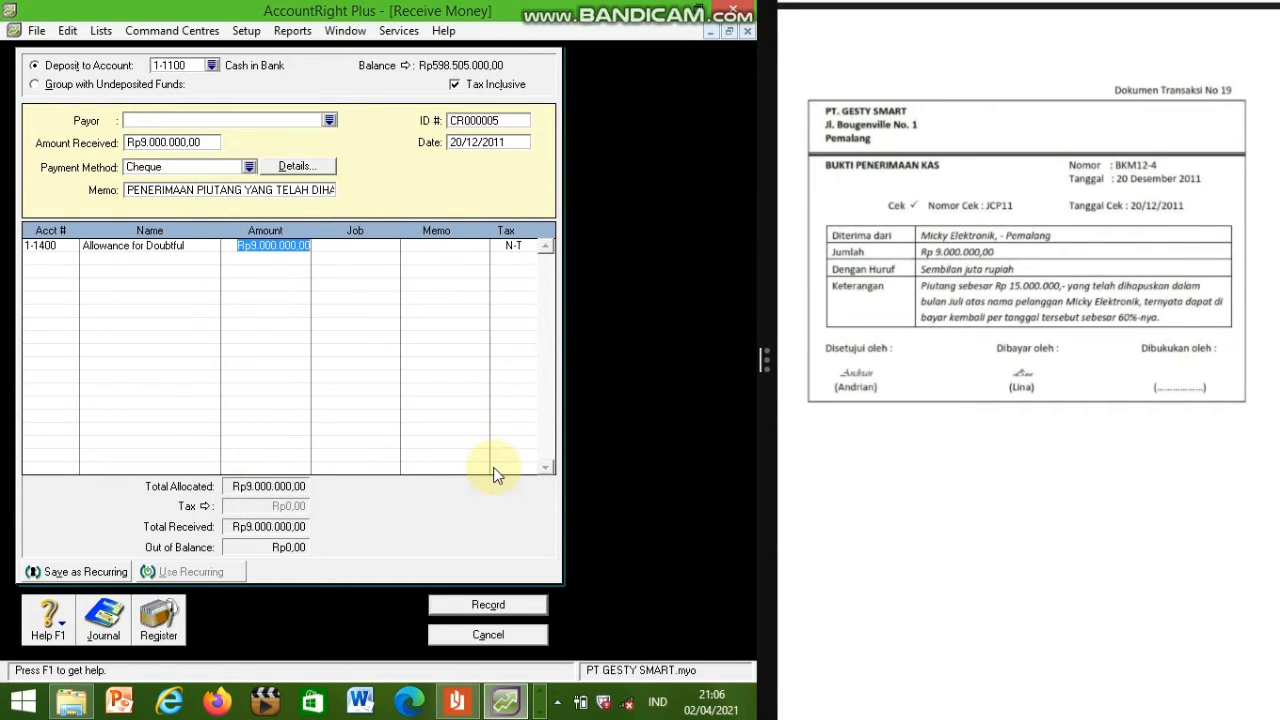
pyautogui.click(488, 606)
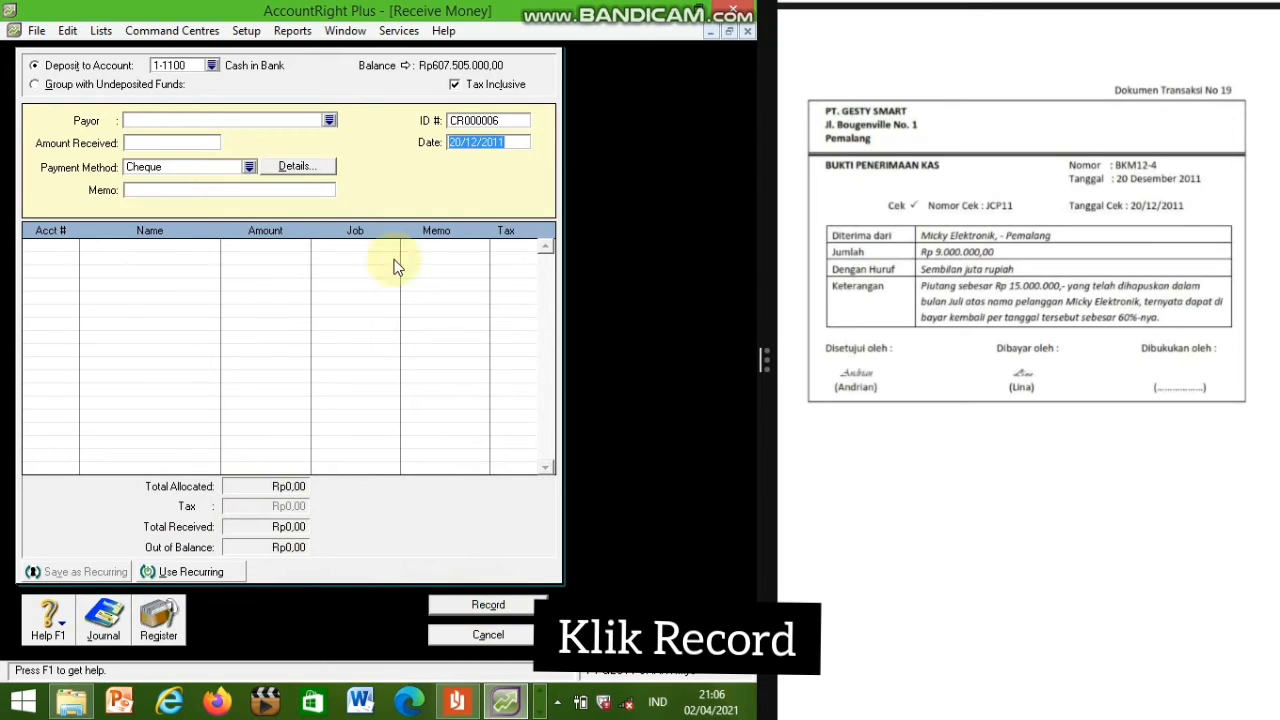
pyautogui.click(455, 85)
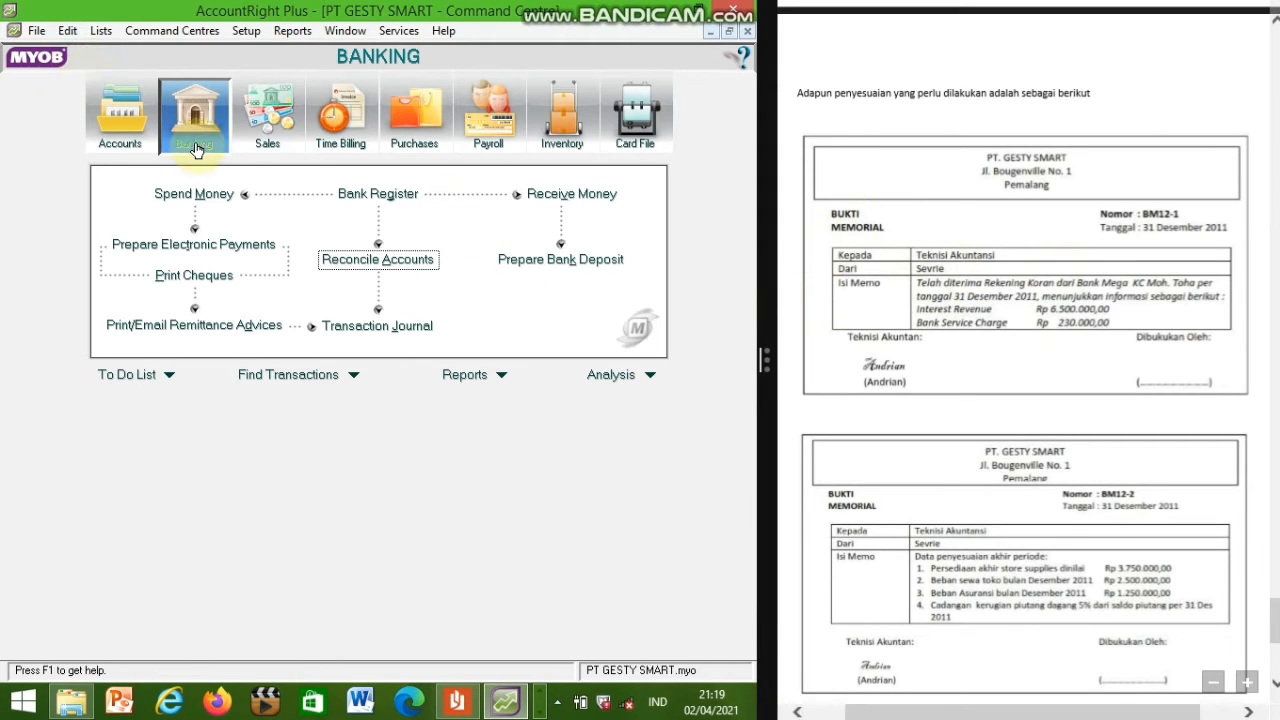
# Step: Open the reconciliation of the Cash in Bank account and set the bank statement date to 31/12/2011
pyautogui.click(358, 267)
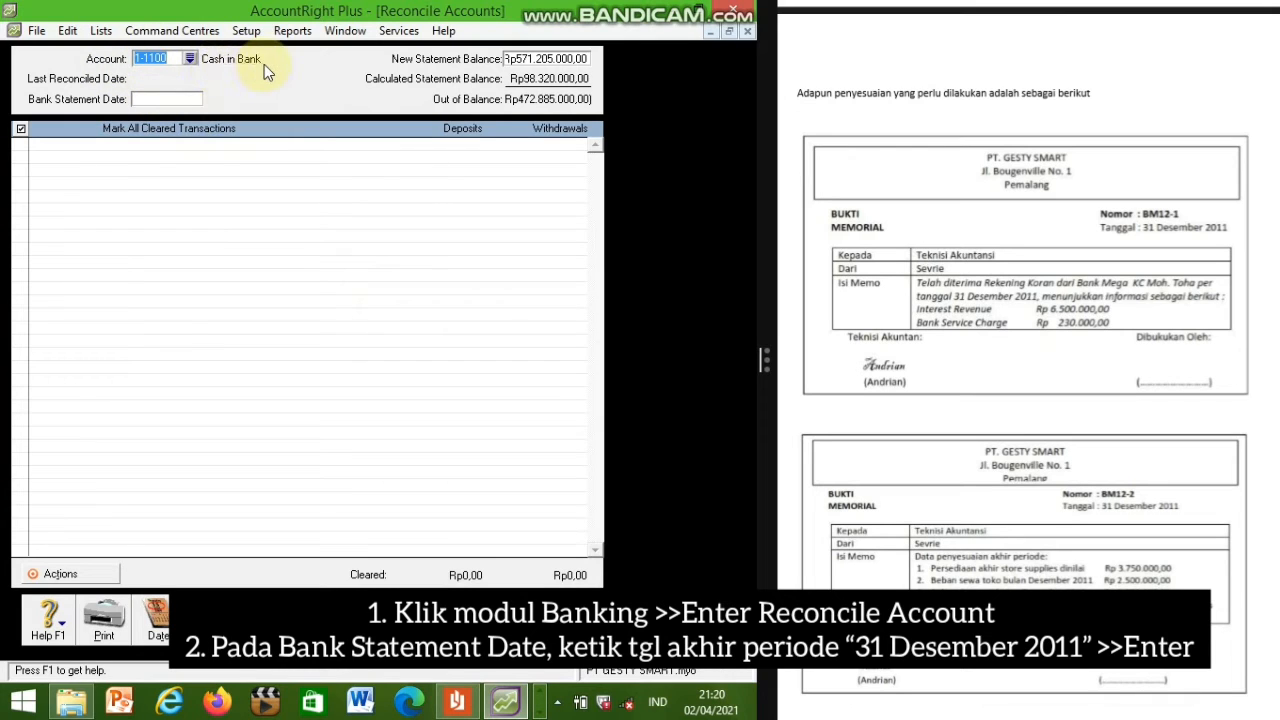
pyautogui.click(167, 99)
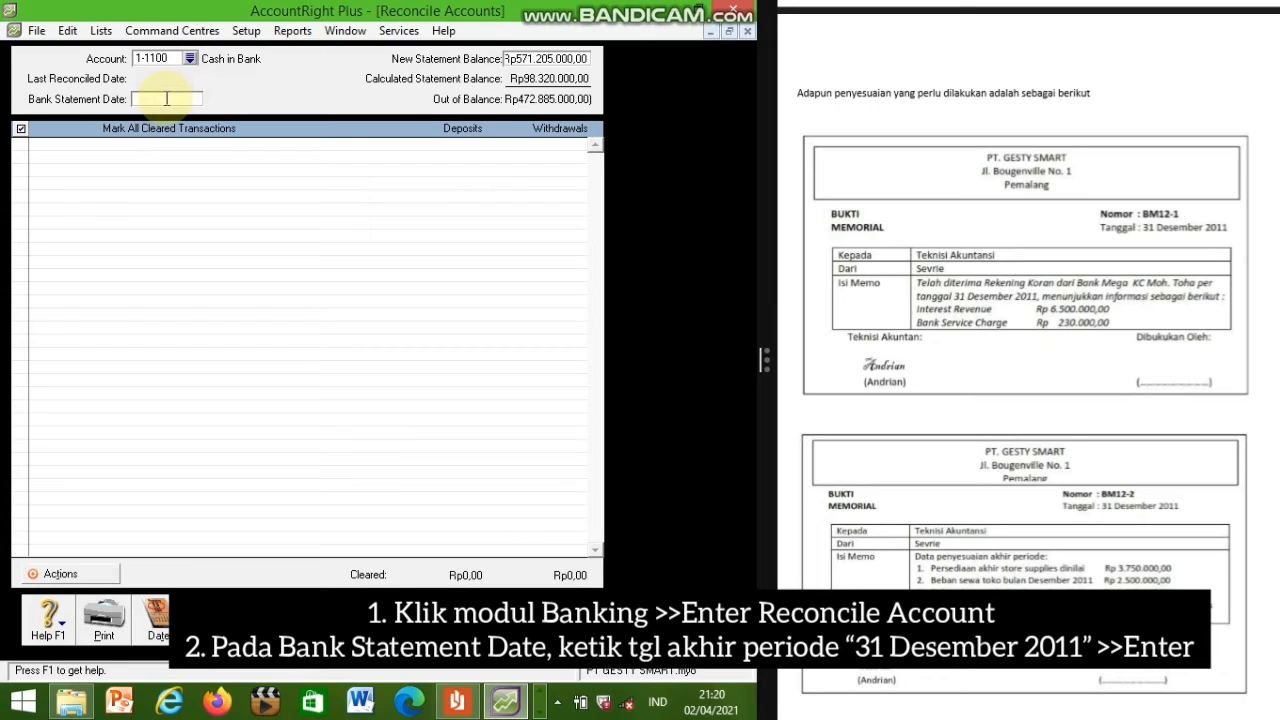
pyautogui.write('31/12/1')
pyautogui.write('011')
pyautogui.press('Return')
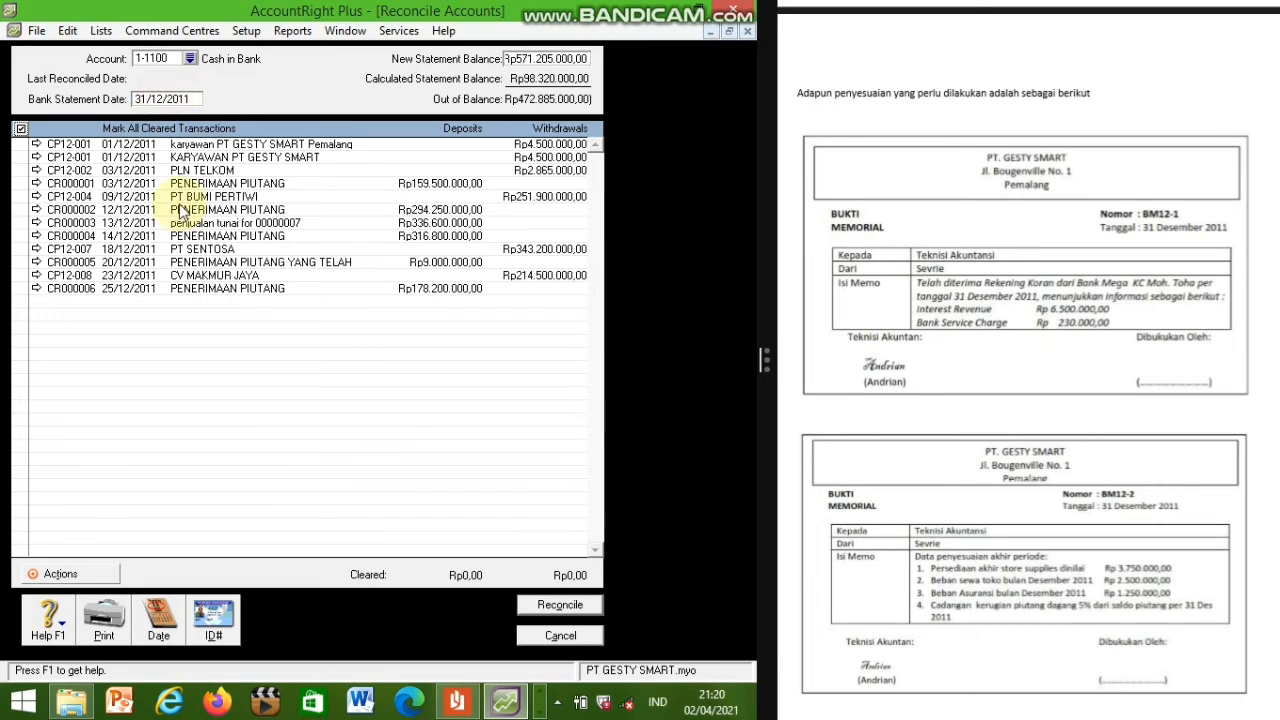
# Step: Record a bank entry with a service charge of 230.000 for the Cash in Bank account
pyautogui.click(81, 577)
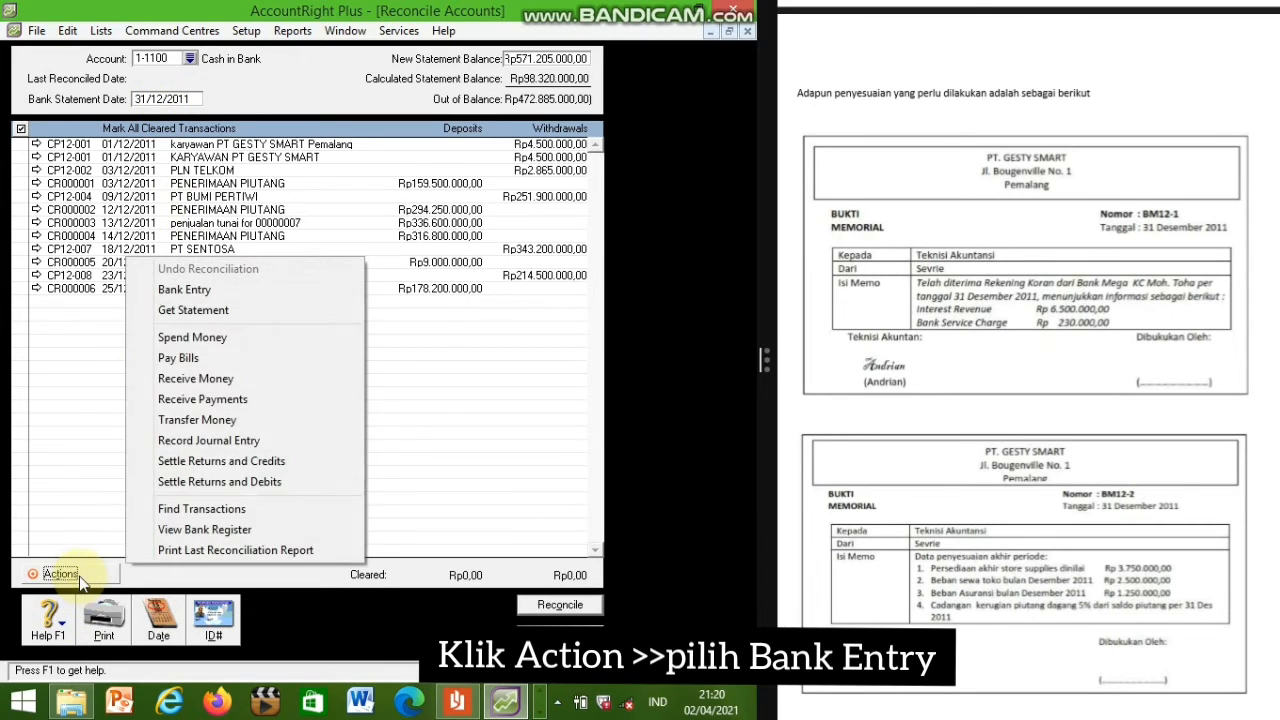
pyautogui.click(222, 288)
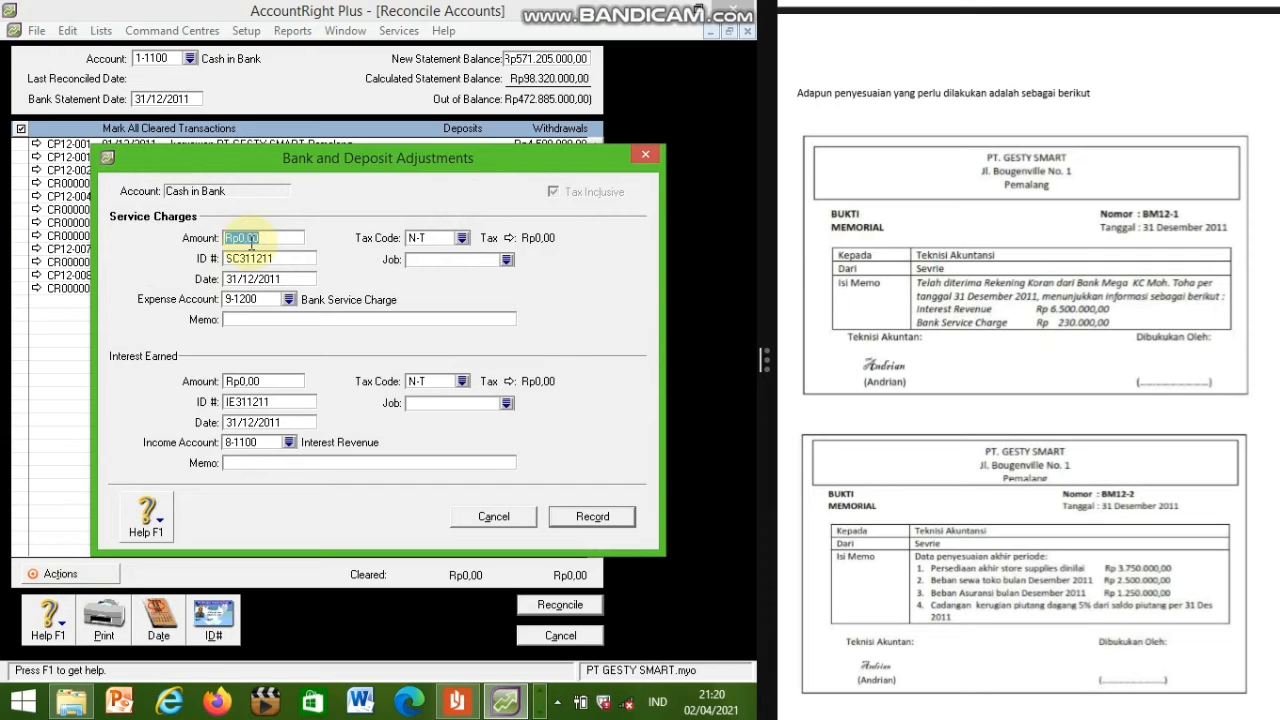
pyautogui.write('230.000')
pyautogui.press('Return')
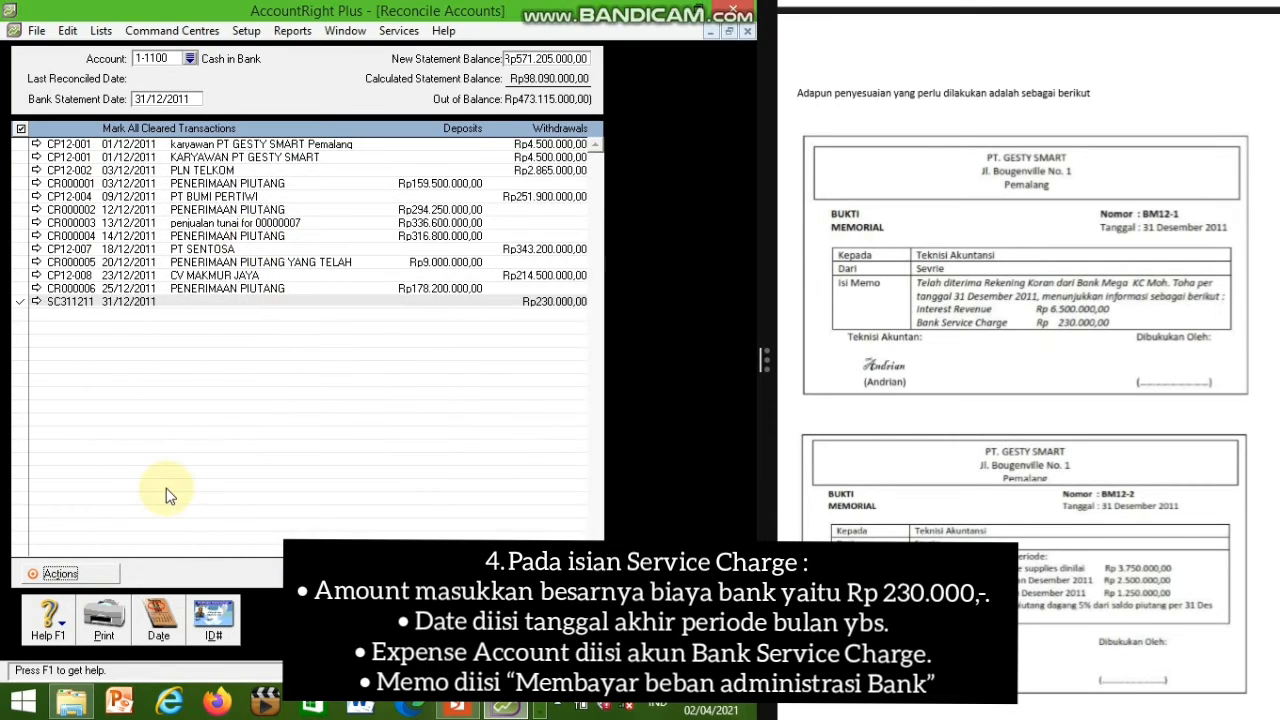
pyautogui.click(92, 574)
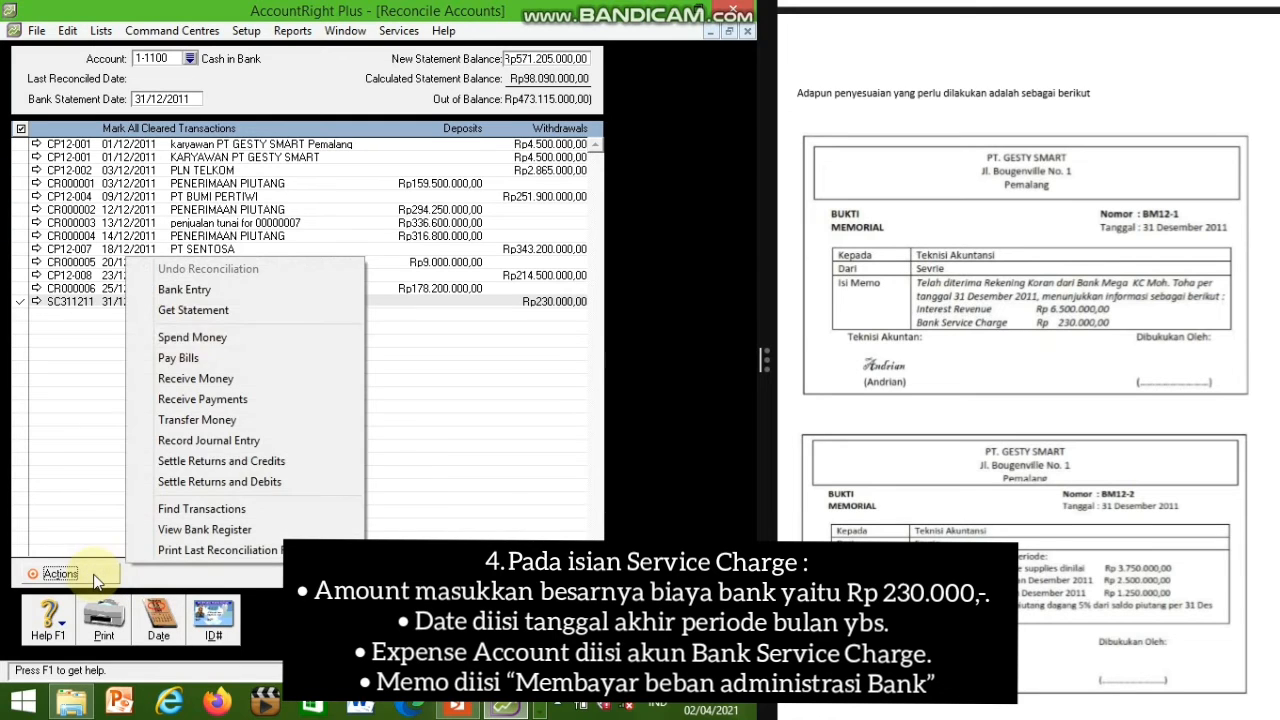
pyautogui.click(191, 291)
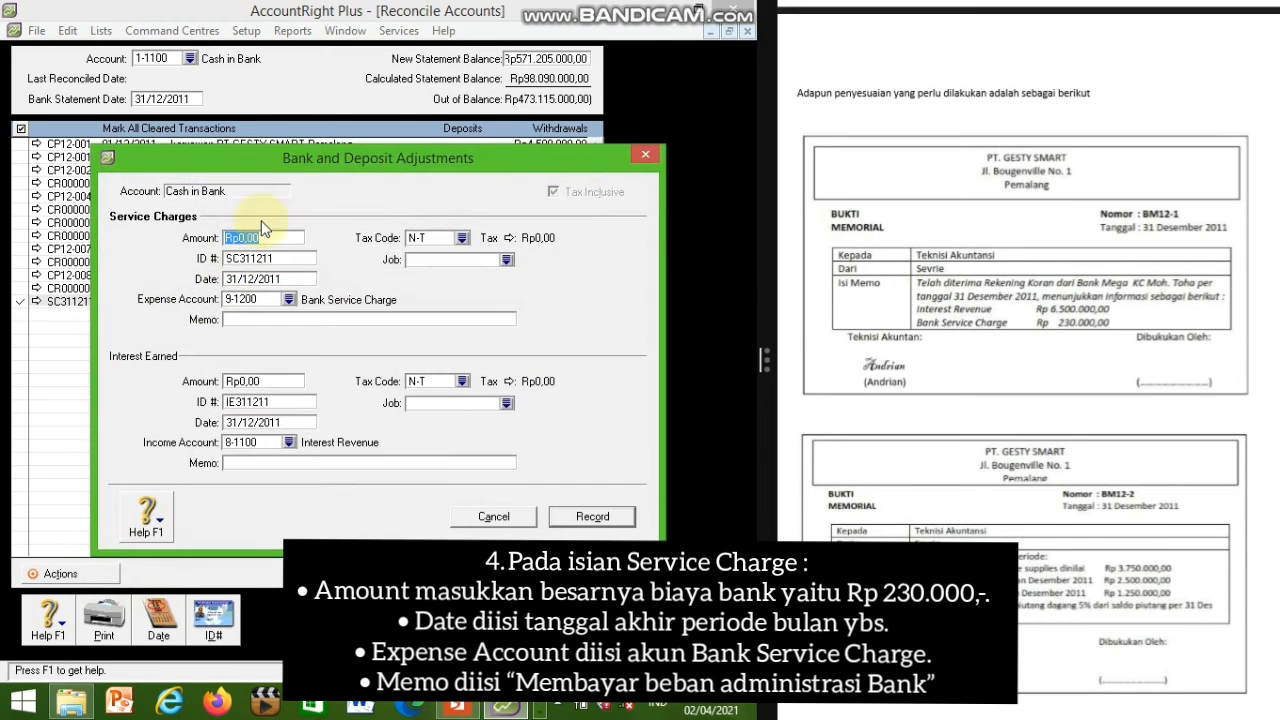
pyautogui.click(646, 154)
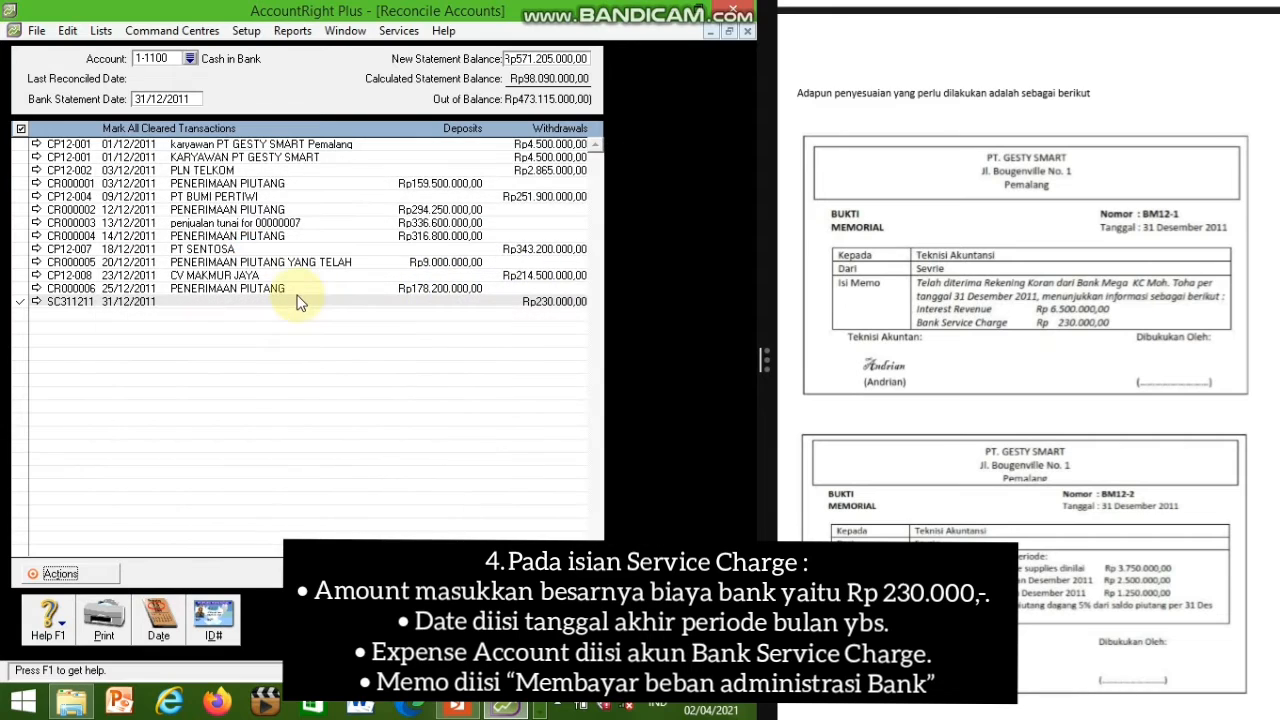
pyautogui.click(306, 303)
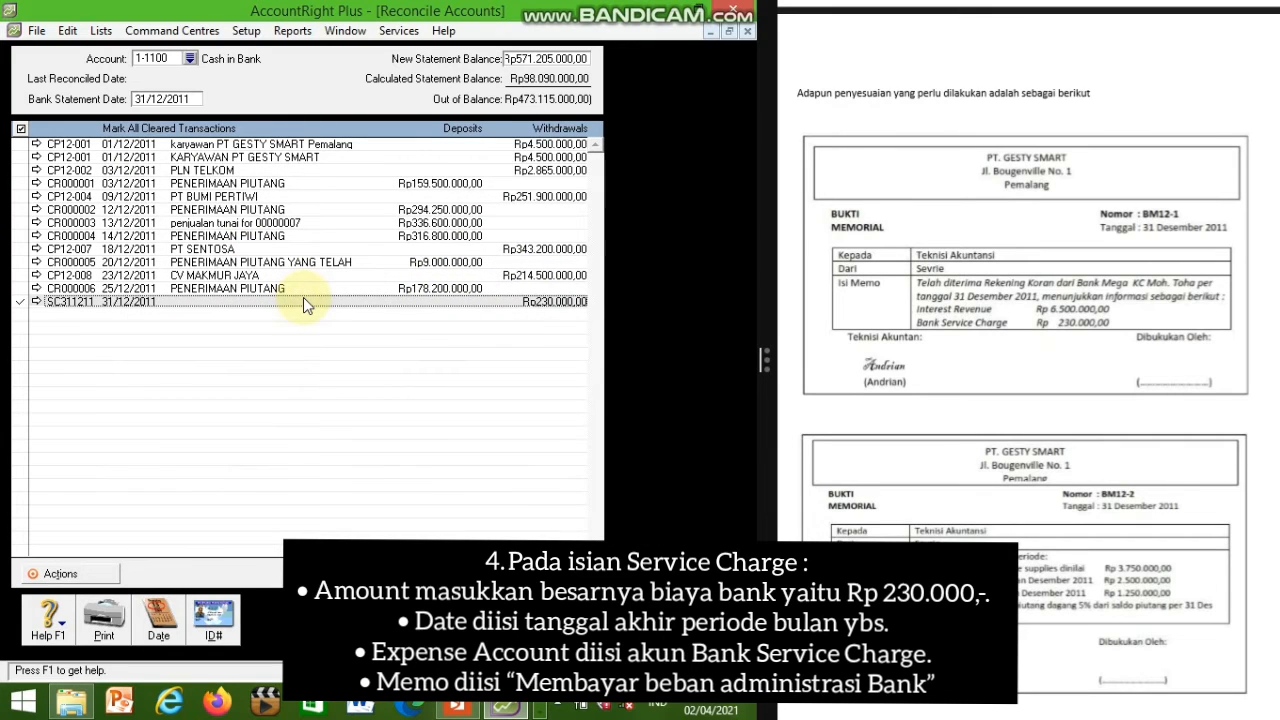
# Step: Start a new bank entry for the Cash in Bank account and enter a service charge of 230.000
pyautogui.click(72, 578)
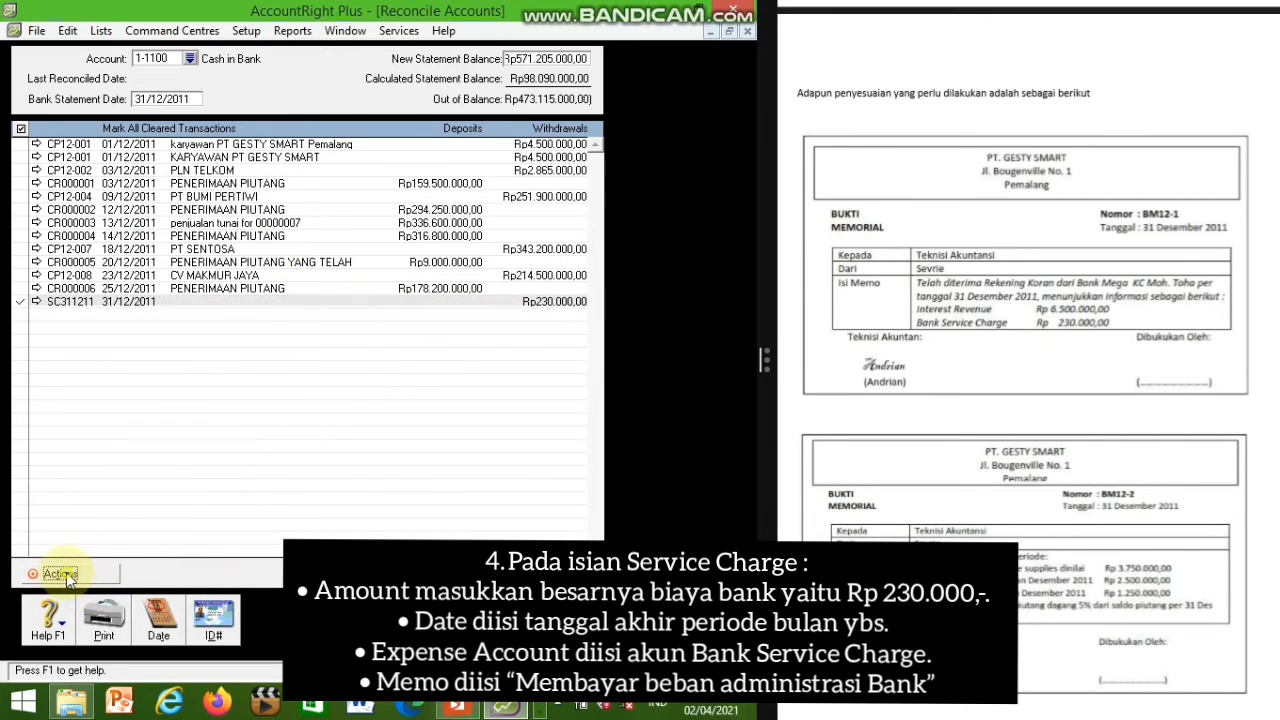
pyautogui.click(224, 288)
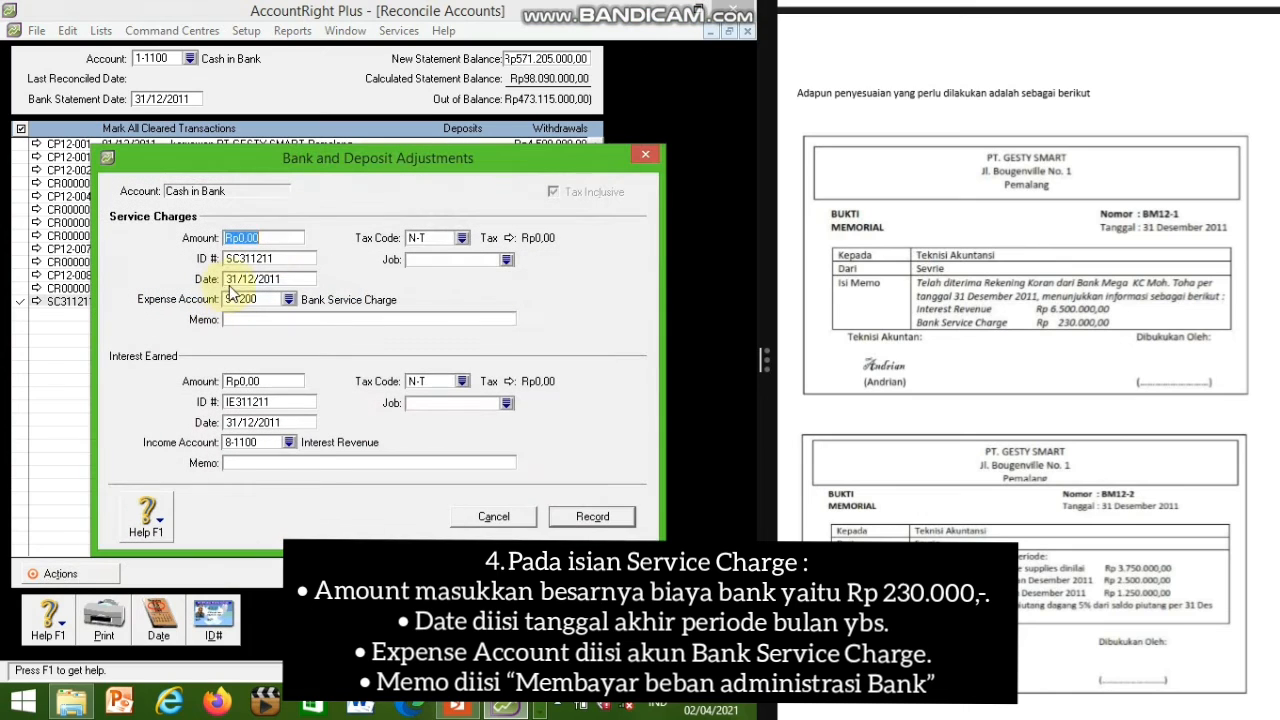
pyautogui.write('23')
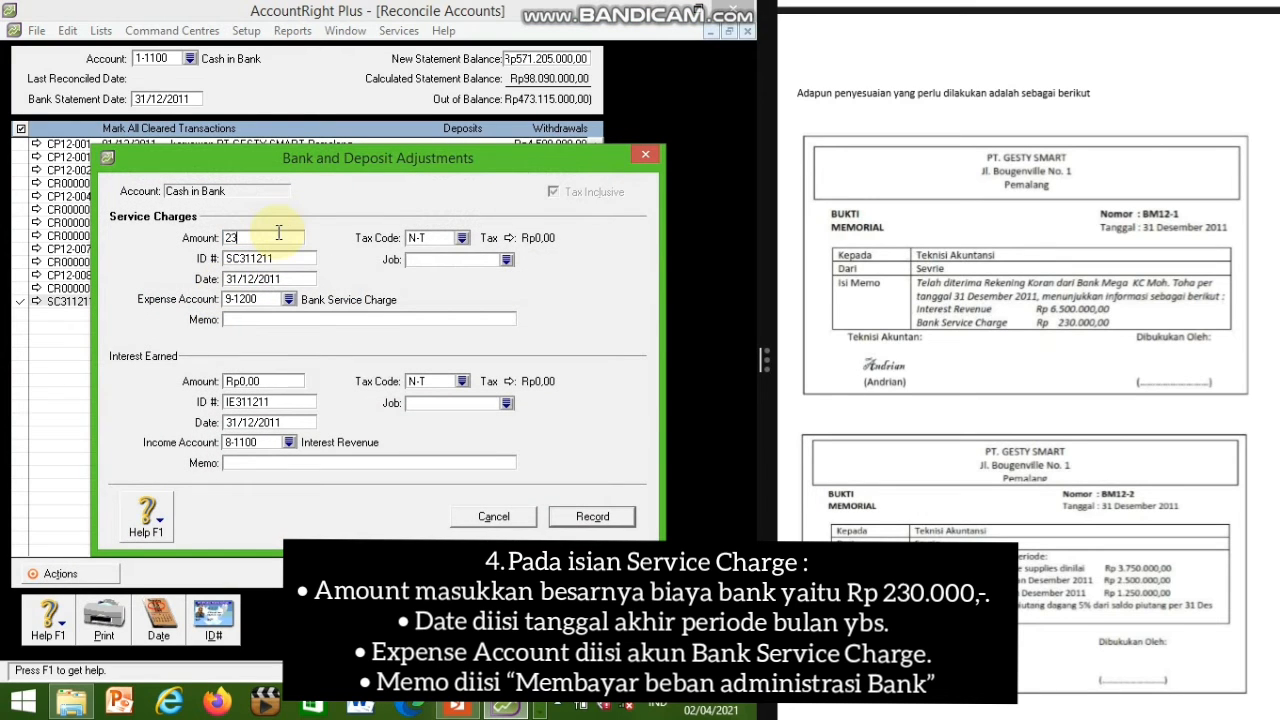
pyautogui.write('0.')
pyautogui.write('00')
pyautogui.write('00')
pyautogui.click(257, 276)
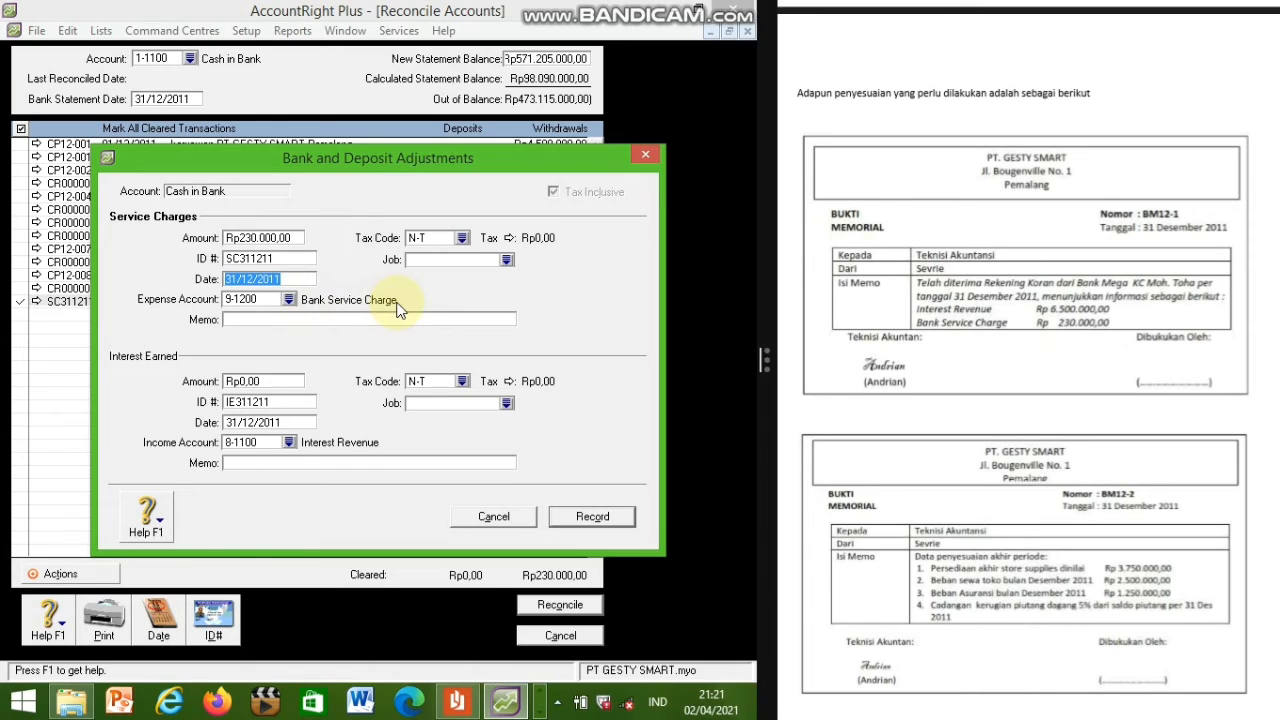
# Step: Enter interest earned of 6.500.000 in the bank entry and record the adjustment
pyautogui.click(255, 388)
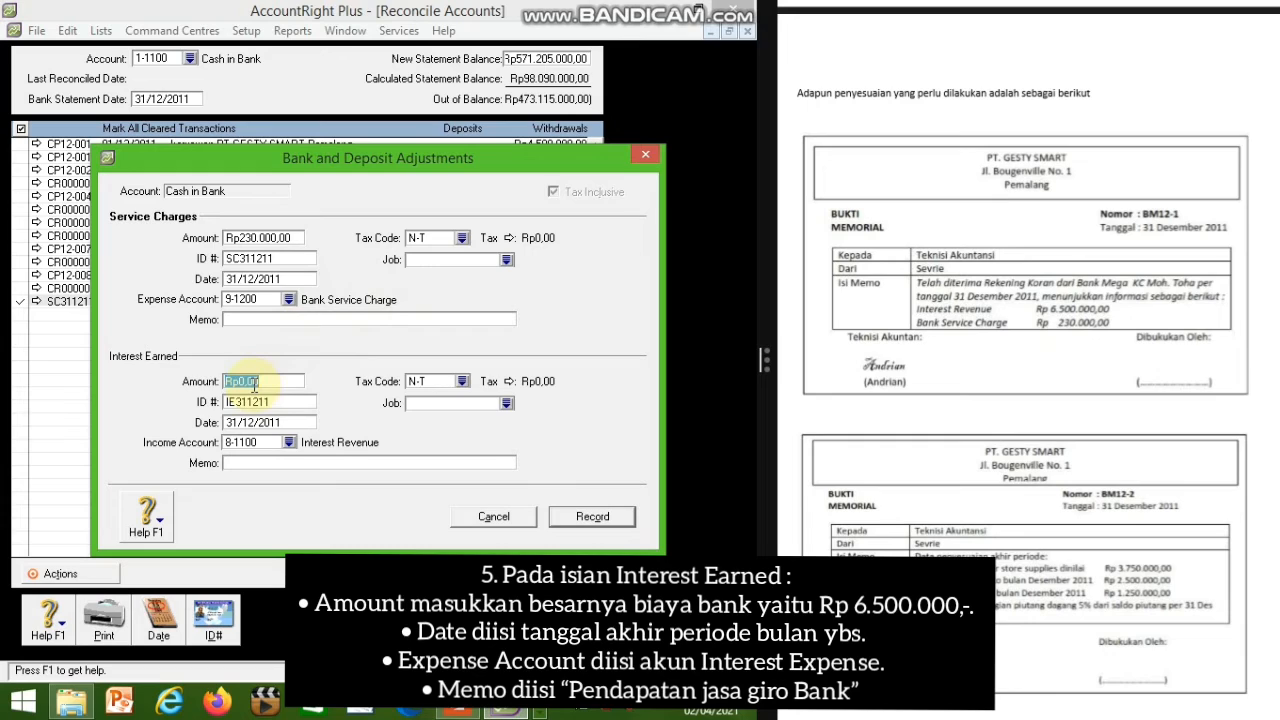
pyautogui.write('65000')
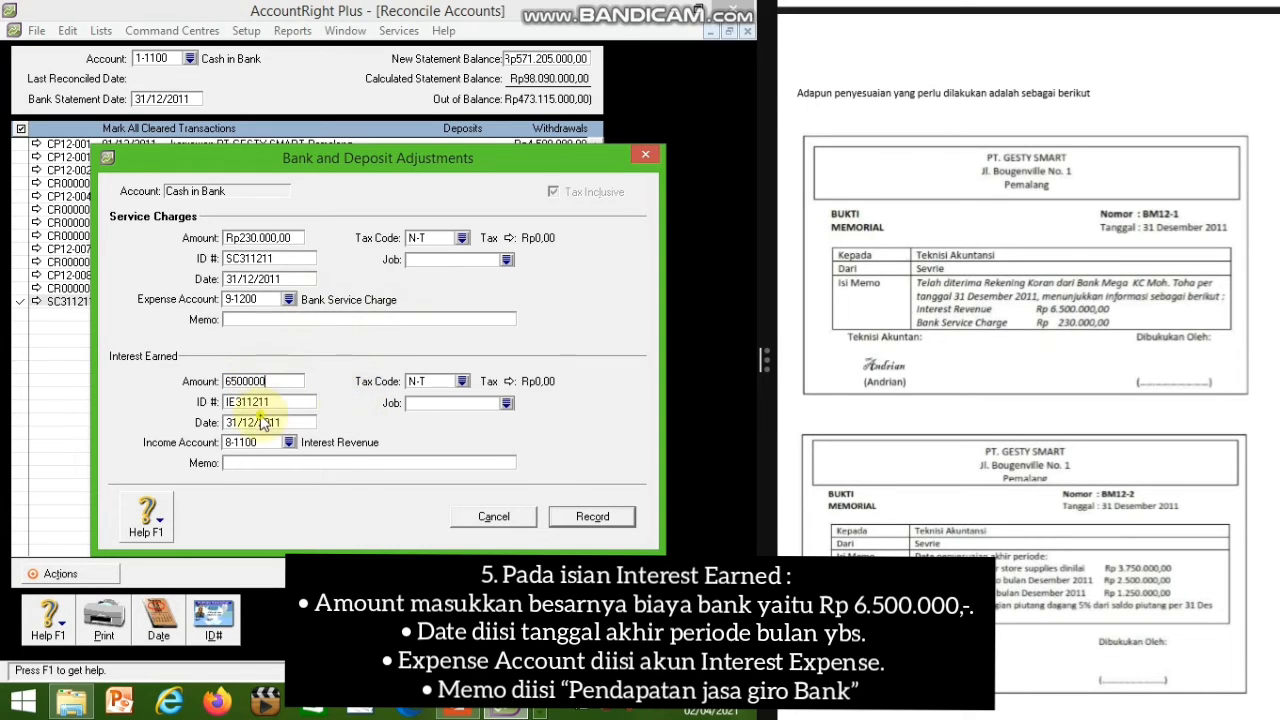
pyautogui.click(262, 422)
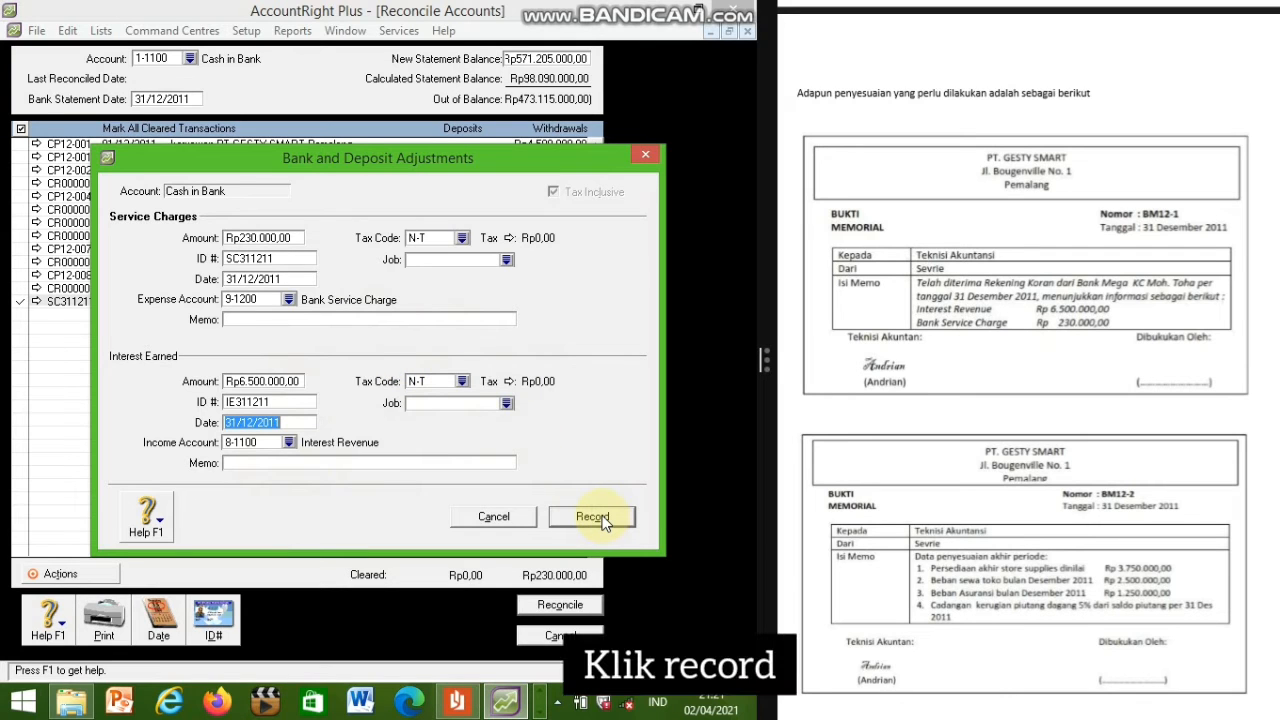
pyautogui.click(598, 518)
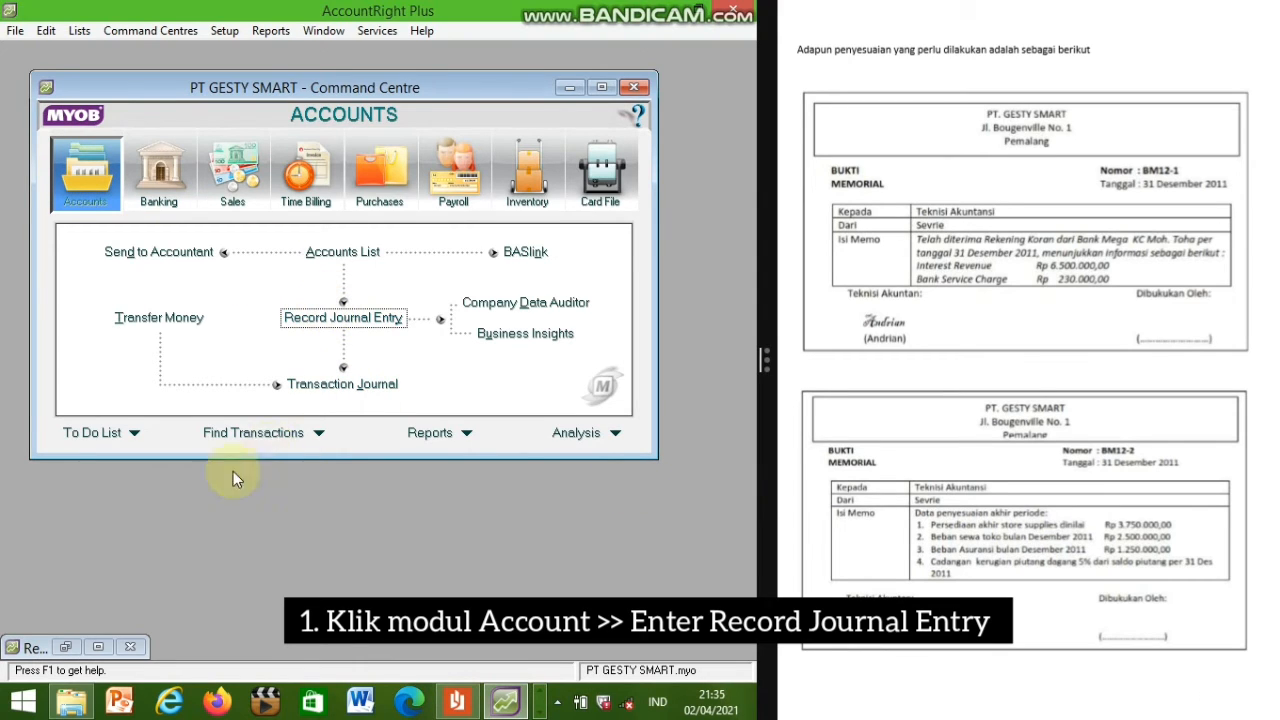
# Step: Restore the minimized journal entry for the store supplies adjustment and record it
pyautogui.click(100, 647)
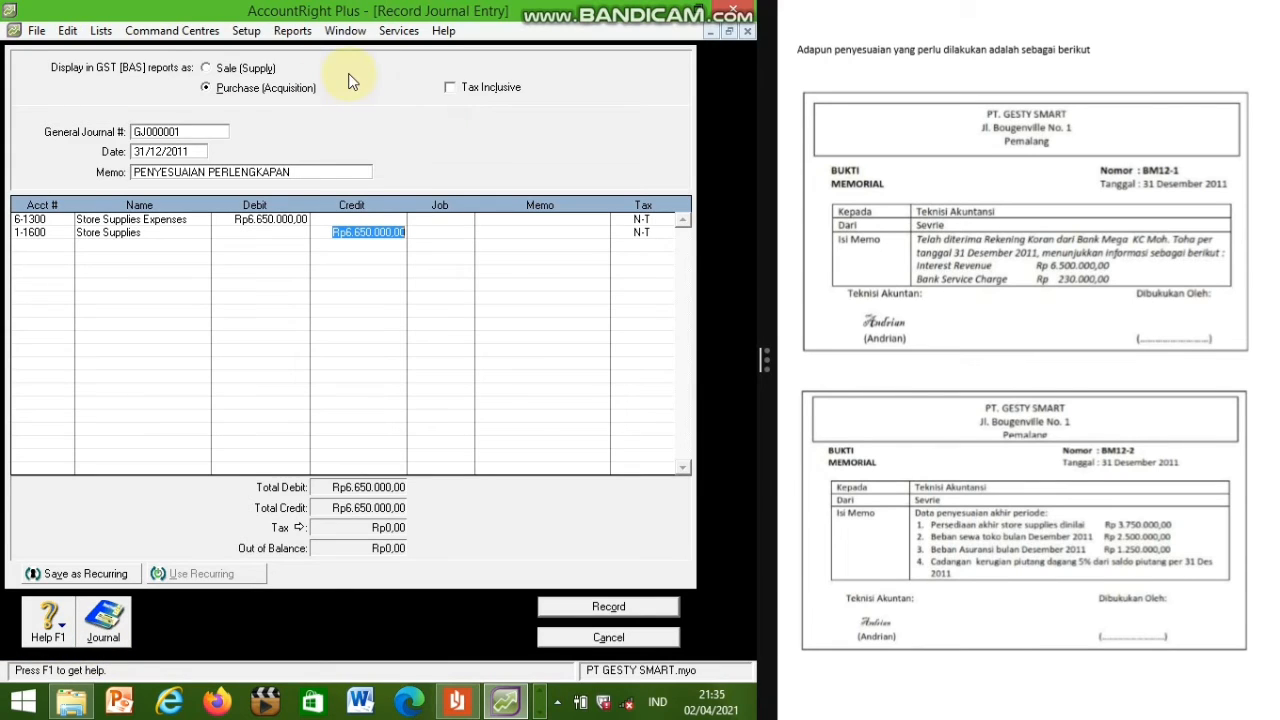
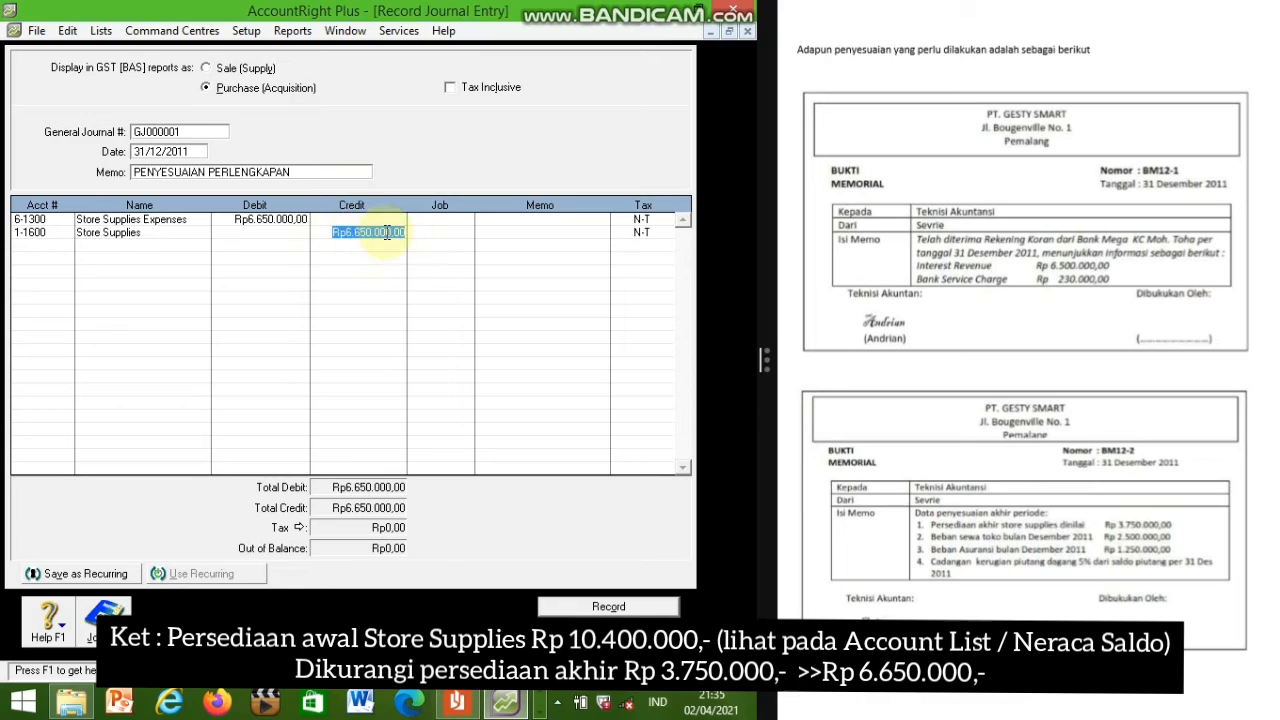
pyautogui.click(578, 606)
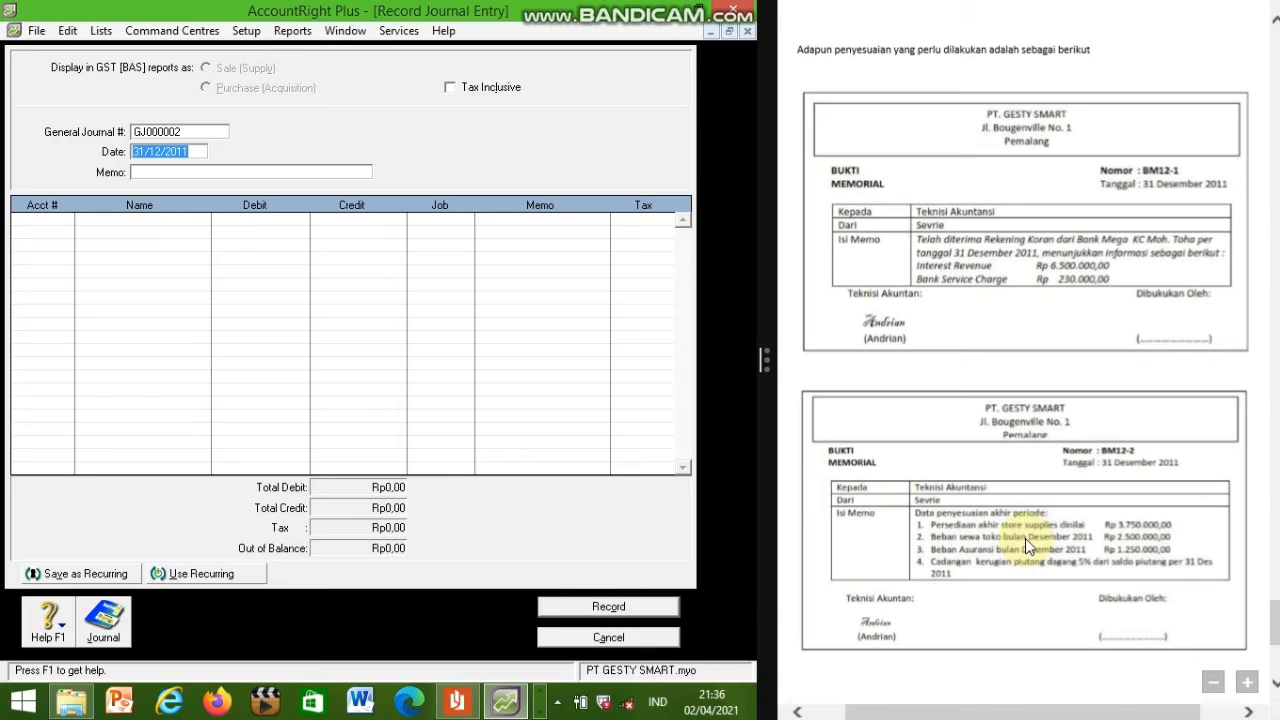
pyautogui.click(540, 711)
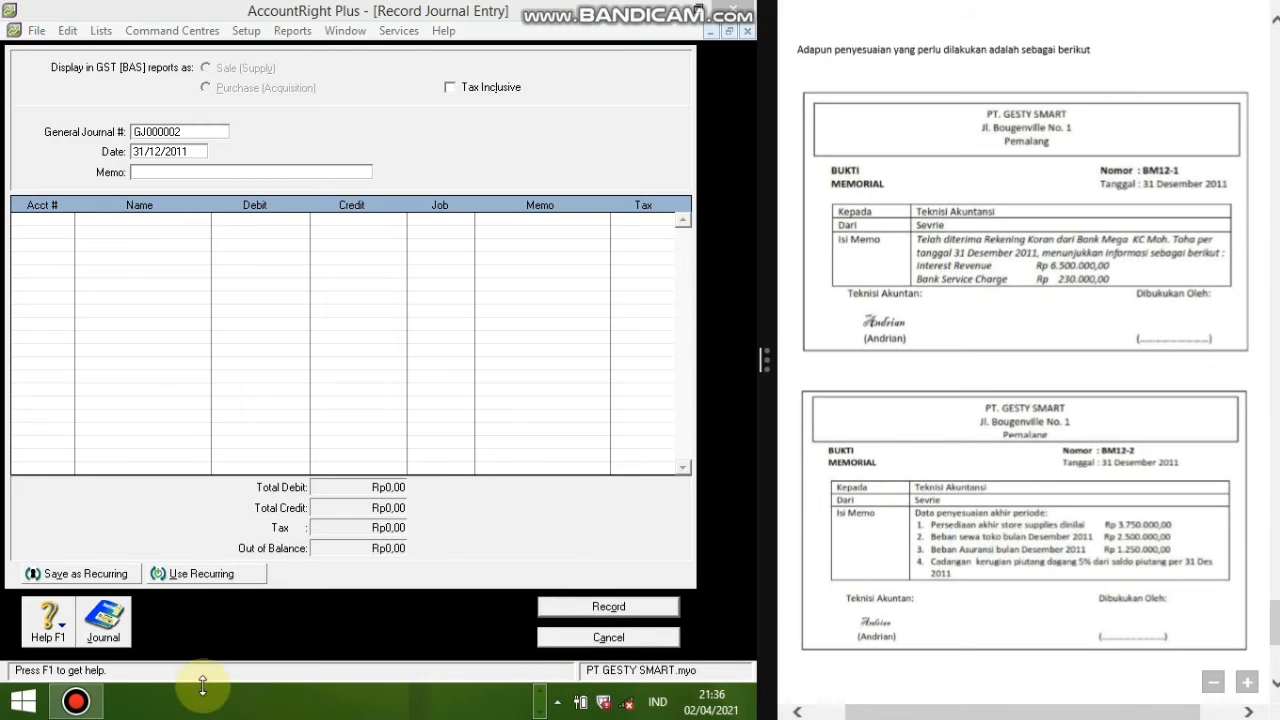
pyautogui.click(96, 705)
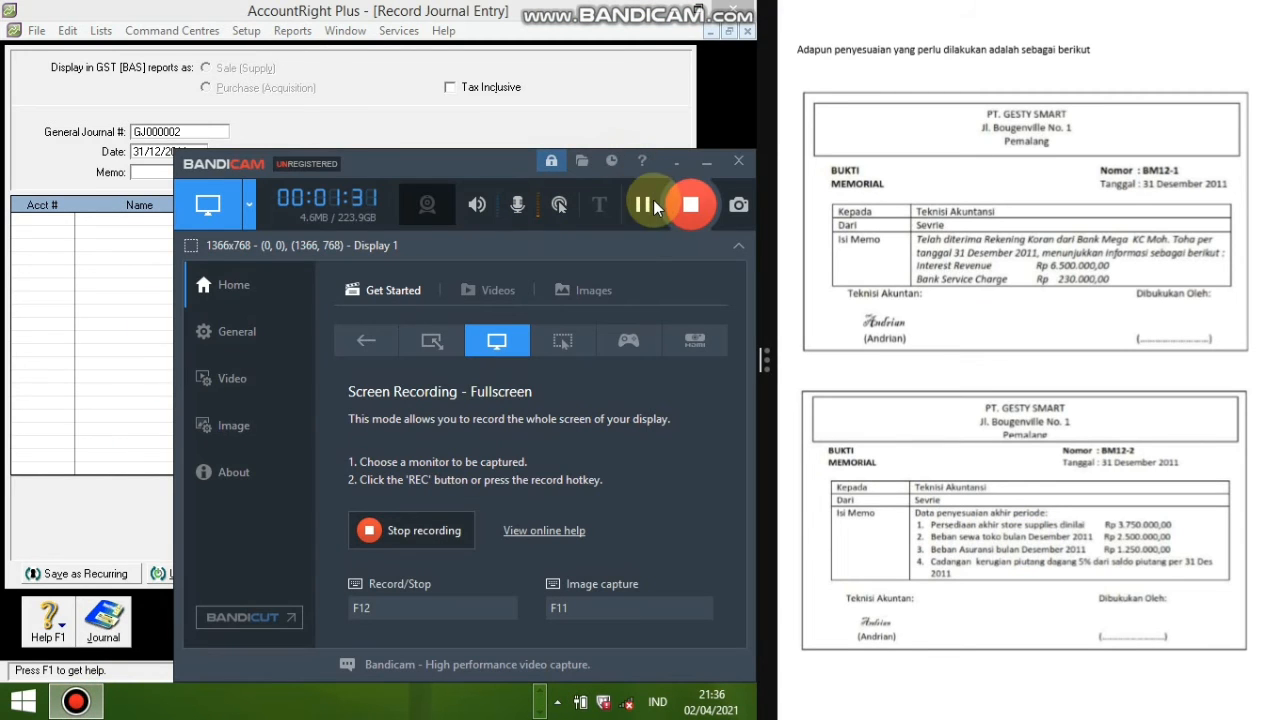
pyautogui.click(708, 163)
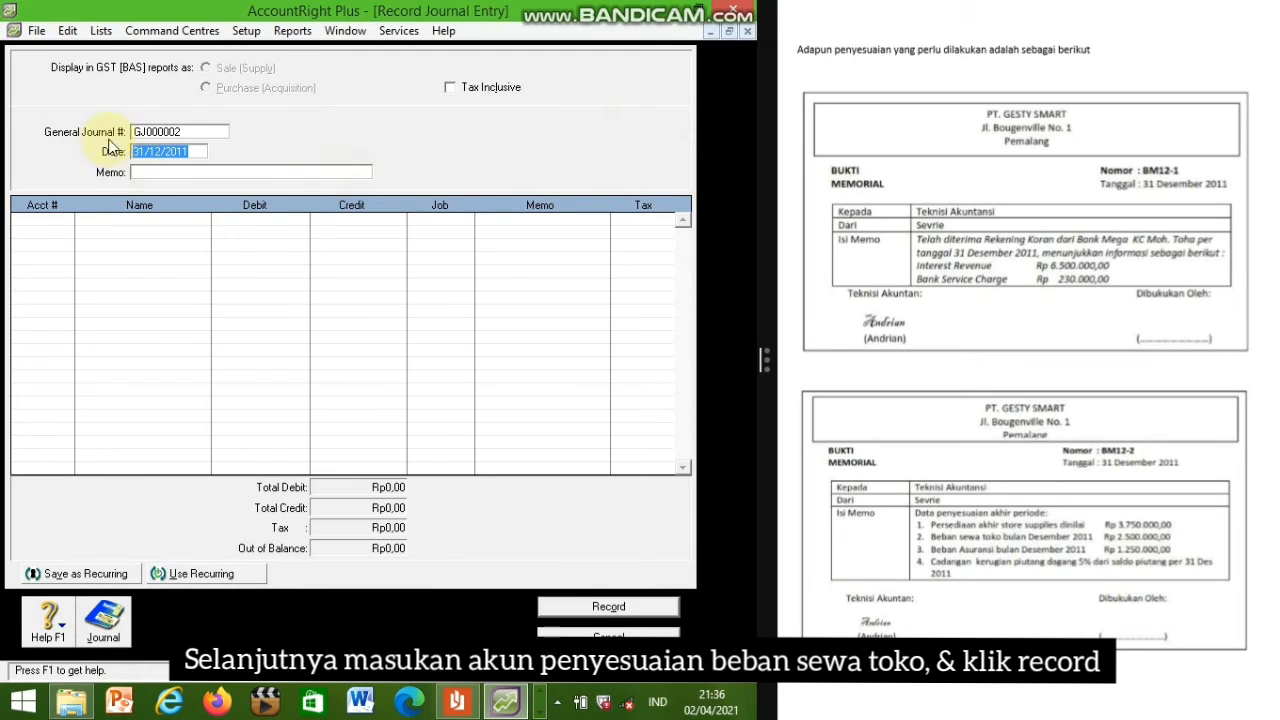
# Step: Set the memo of the new journal entry to "PENYESUAIAN BEBAN SEWA TOKO"
pyautogui.click(151, 172)
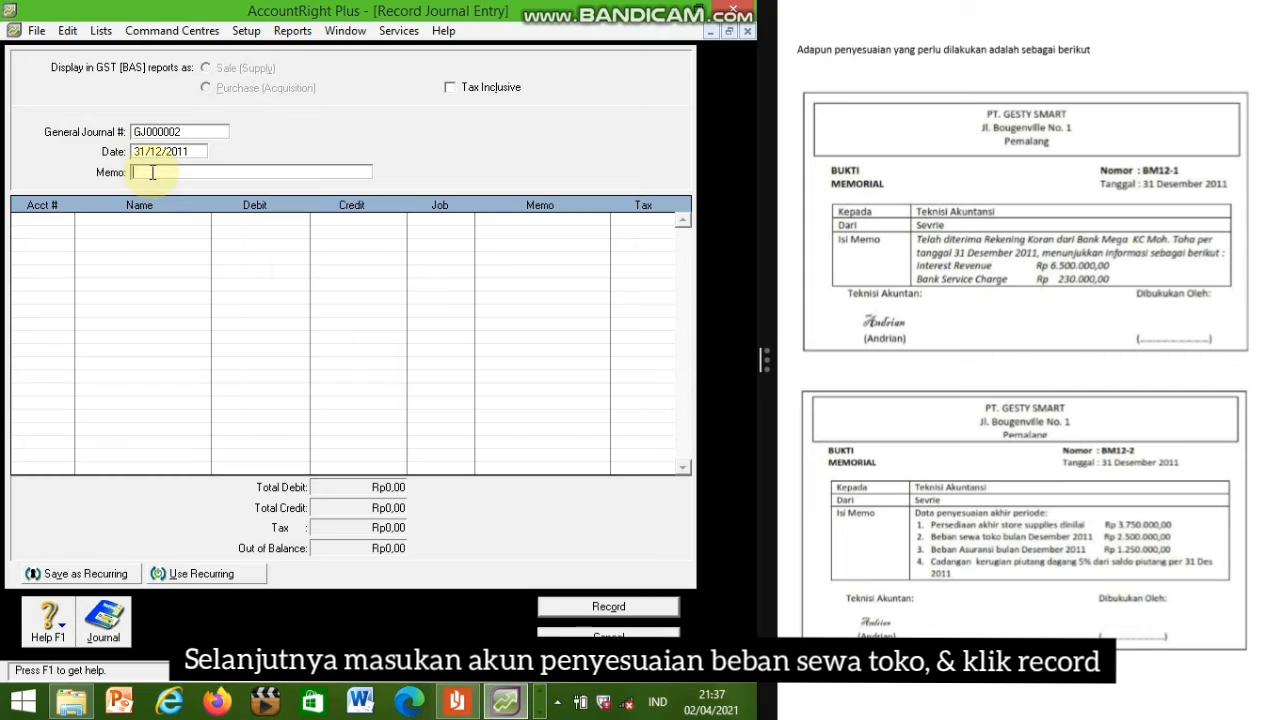
pyautogui.write('PENYESUAIAN BEBAN S')
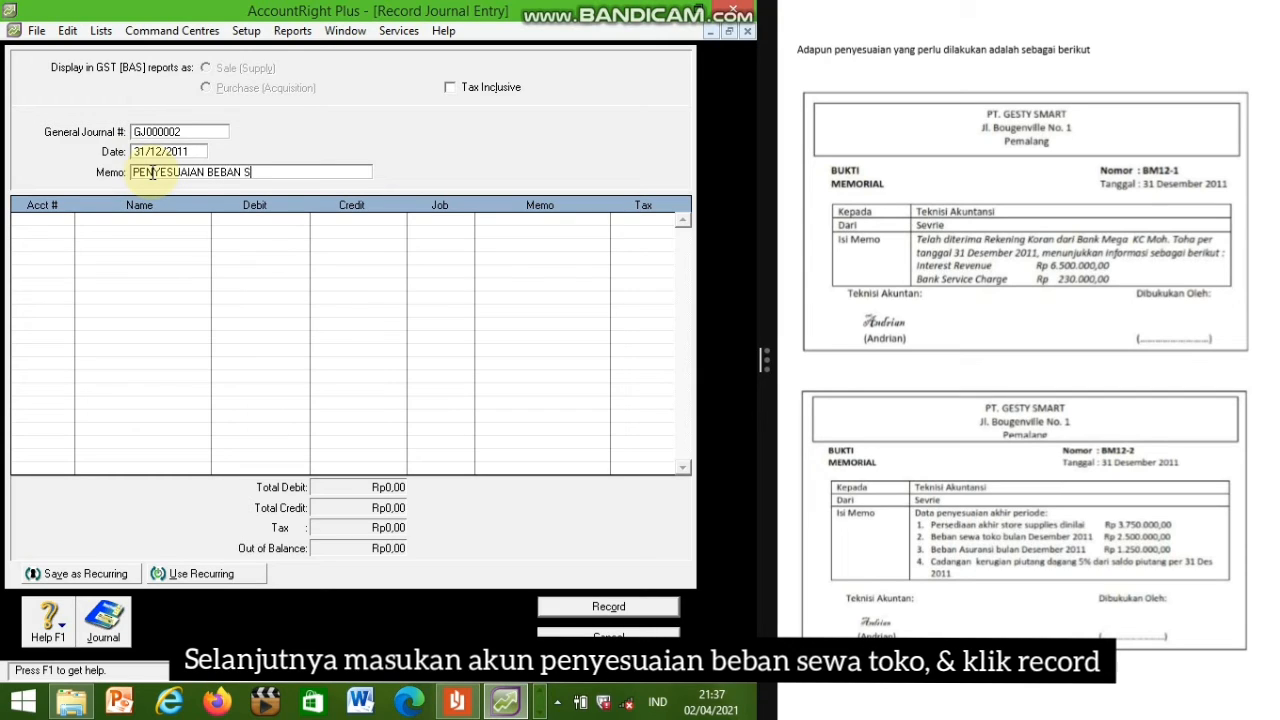
pyautogui.write('EWA TOKO')
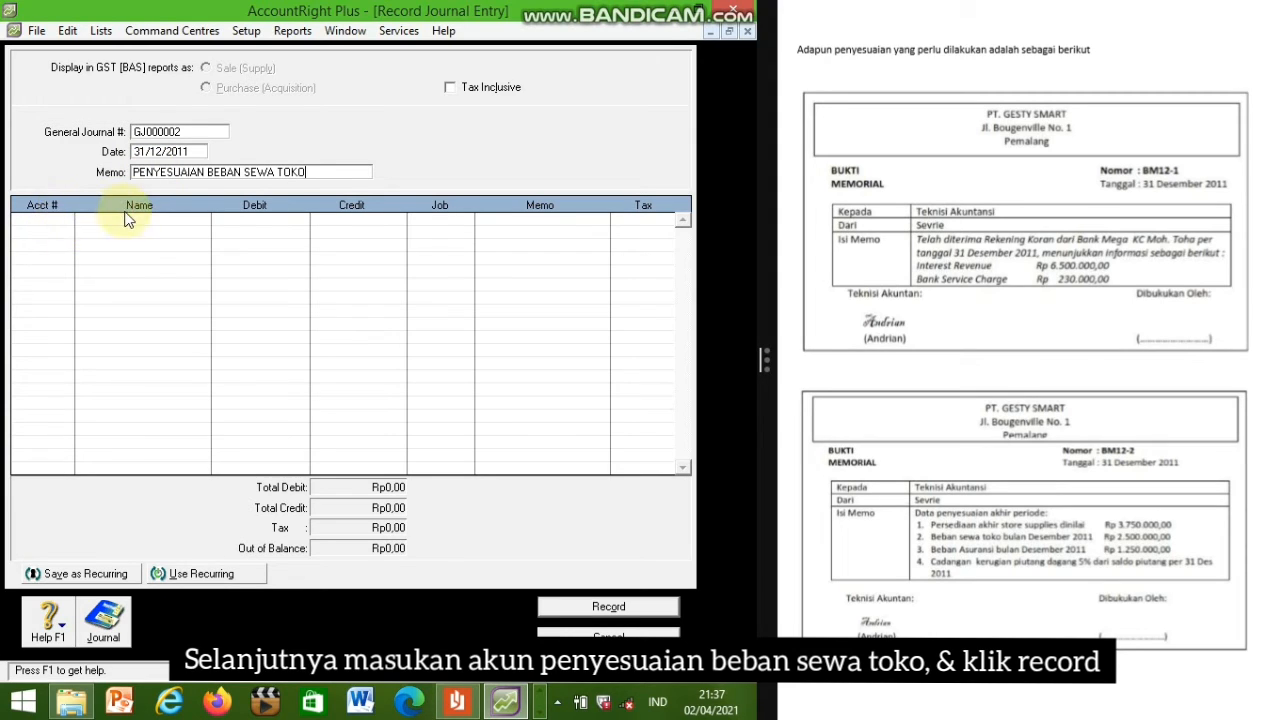
pyautogui.press('Tab')
# Step: Add a journal line debiting account 6-1700 Rent Expense with 2.500.000
pyautogui.click(65, 220)
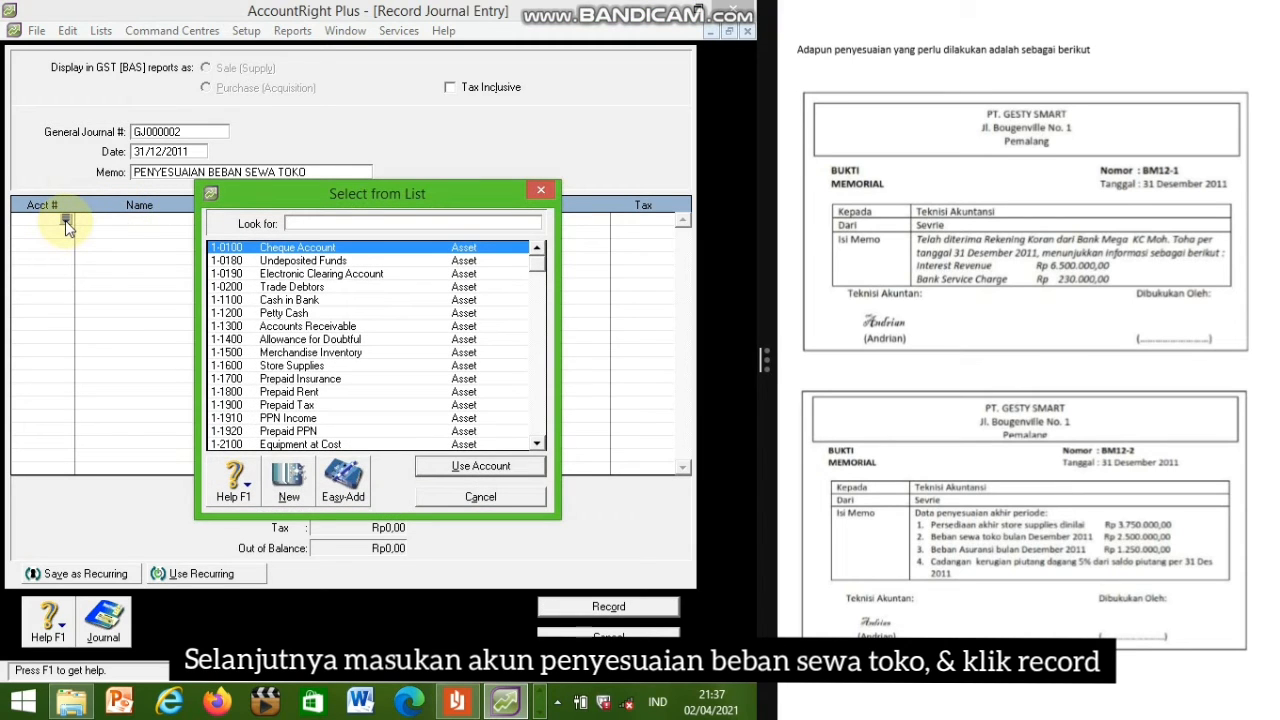
pyautogui.write('6-')
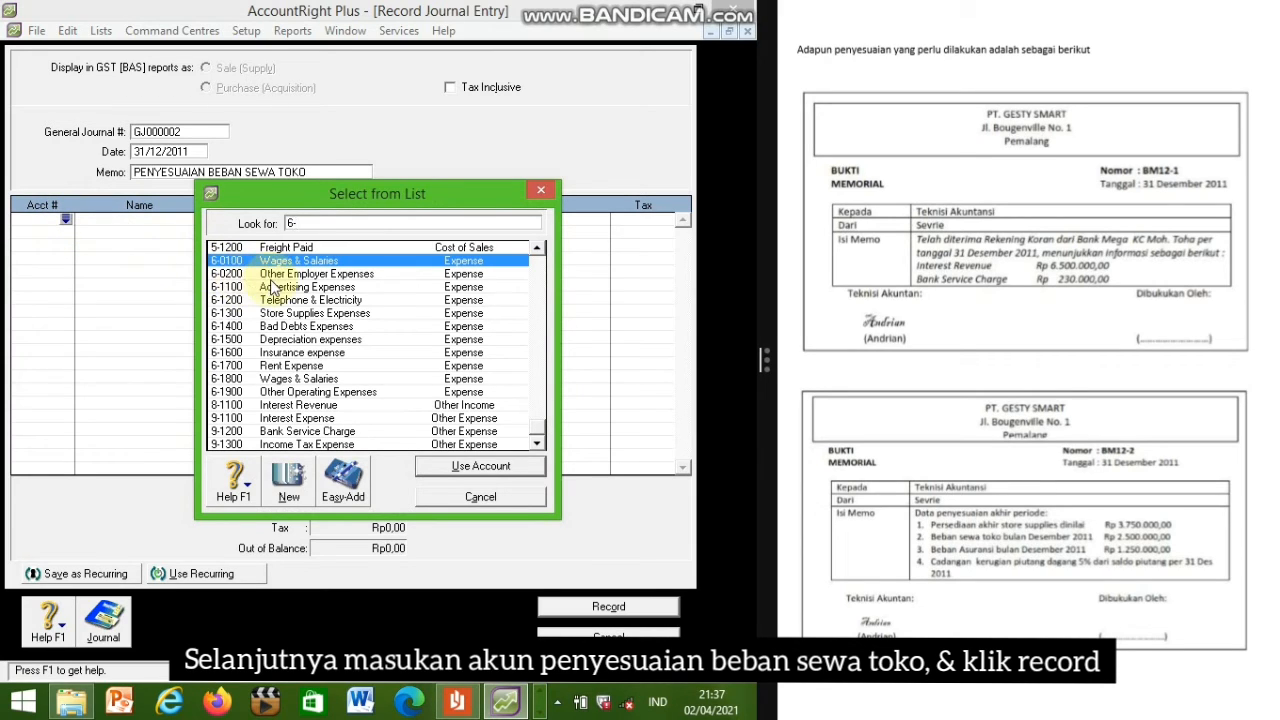
pyautogui.write('1')
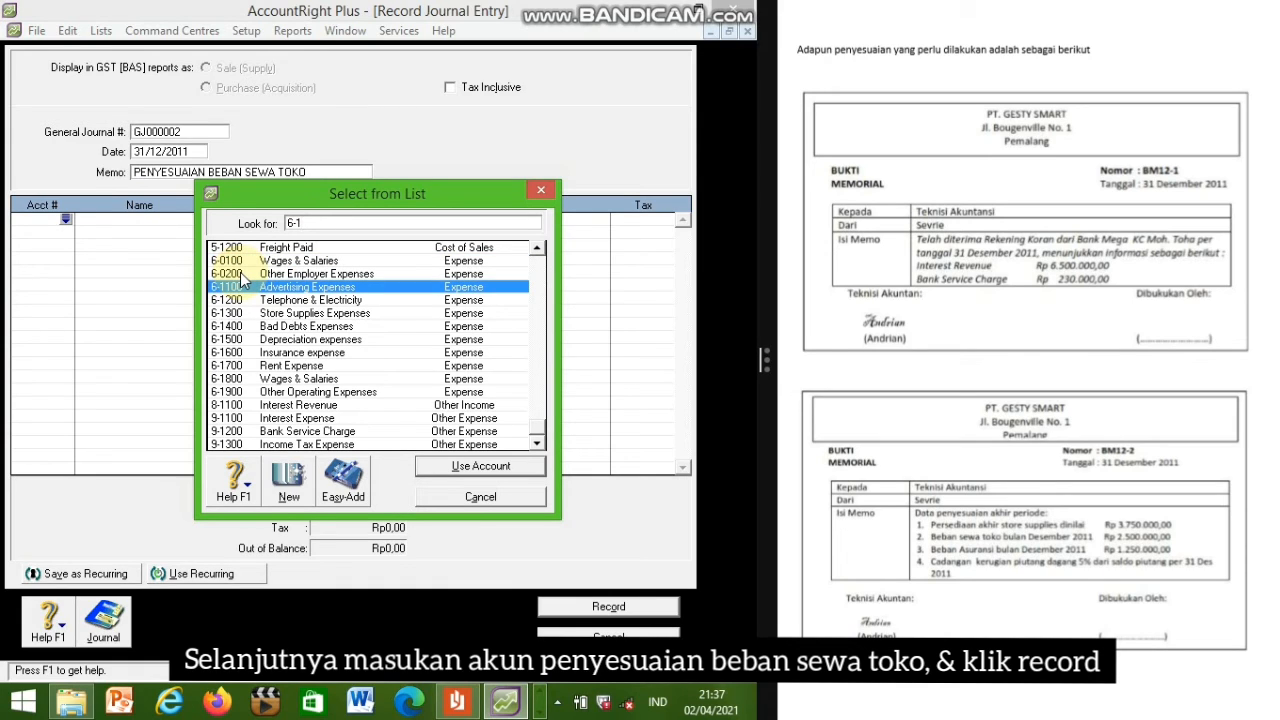
pyautogui.write('6')
pyautogui.click(288, 368)
pyautogui.doubleClick(288, 368)
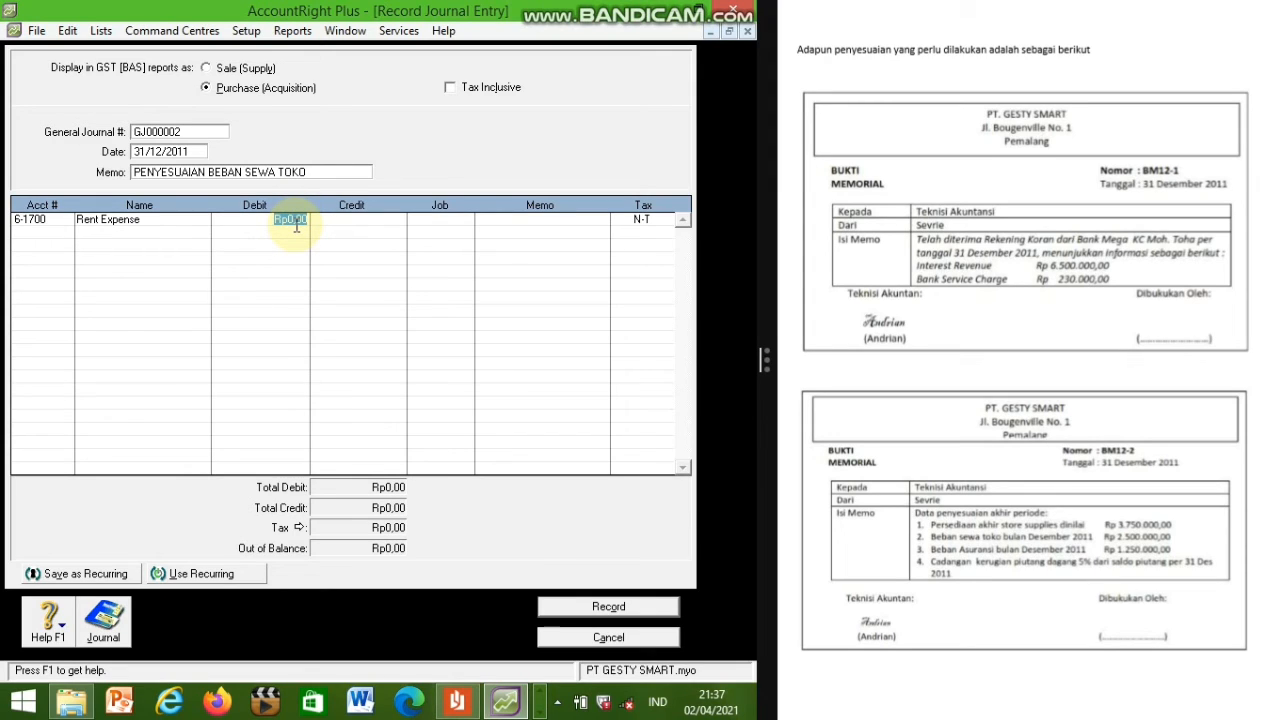
pyautogui.write('2500000')
pyautogui.press('Return')
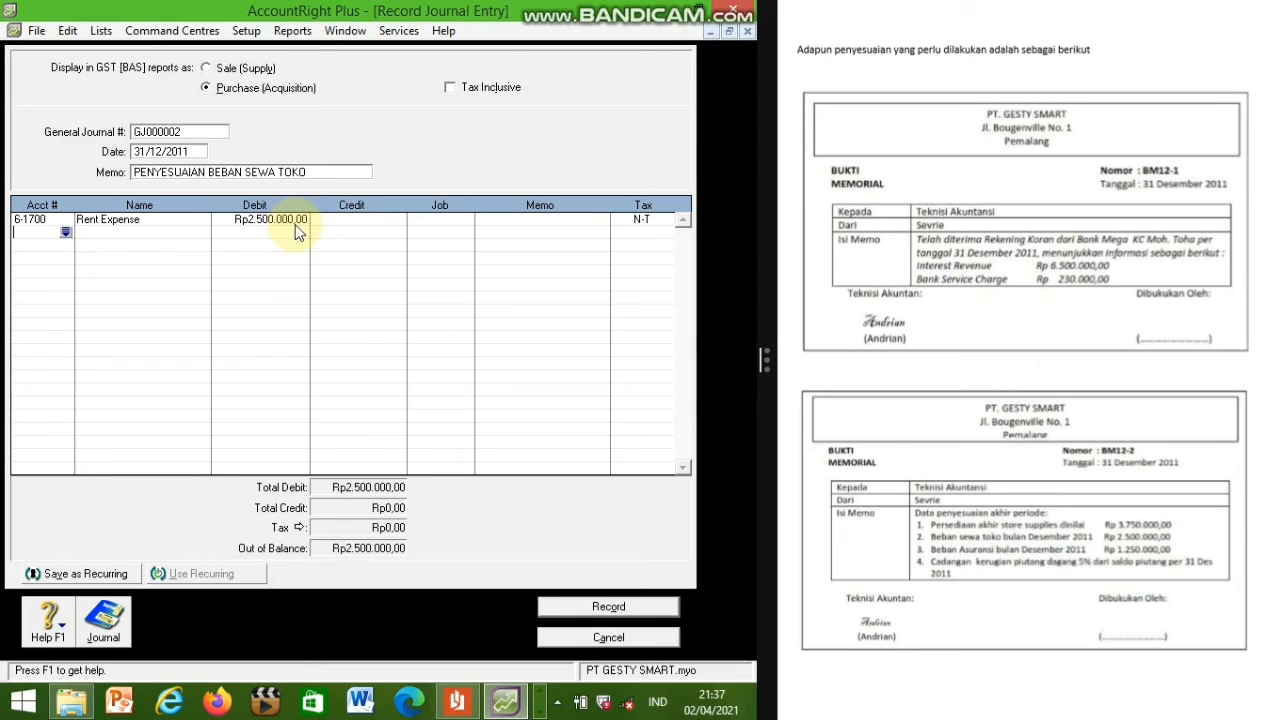
# Step: Add a line crediting account 1-1800 Prepaid Rent with 2.500.000 and record the journal entry
pyautogui.click(67, 234)
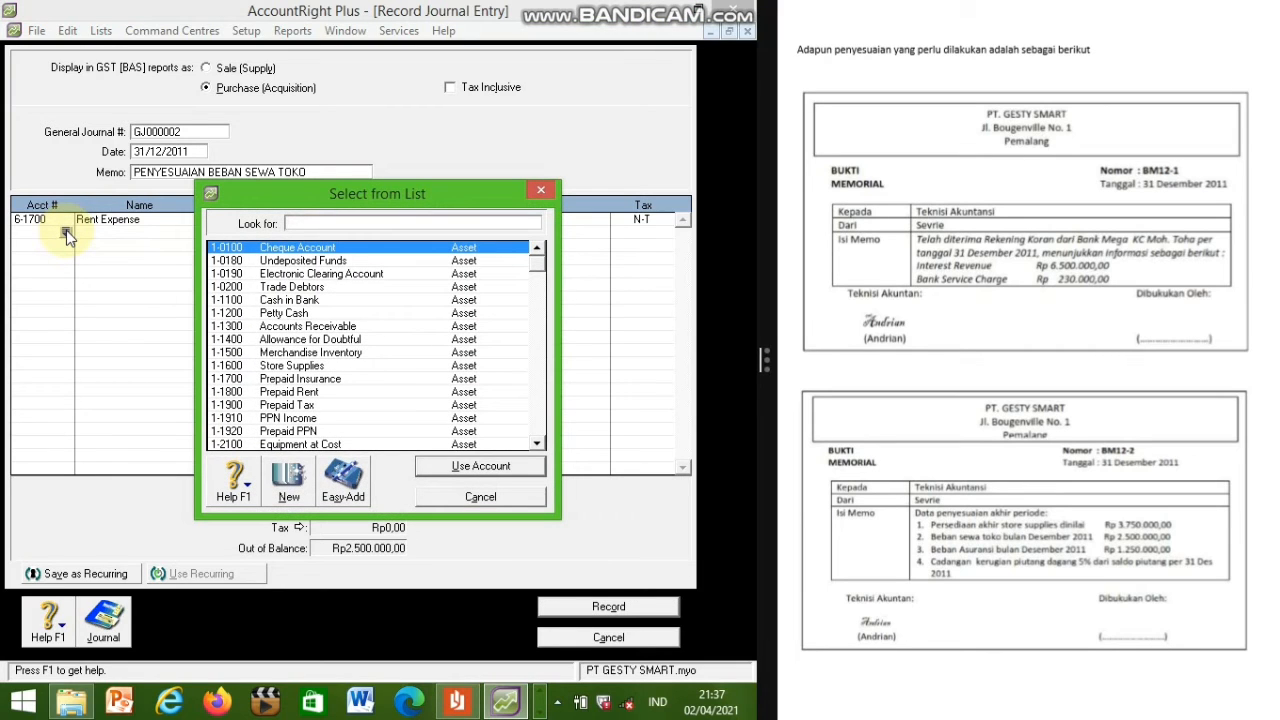
pyautogui.write('1-1')
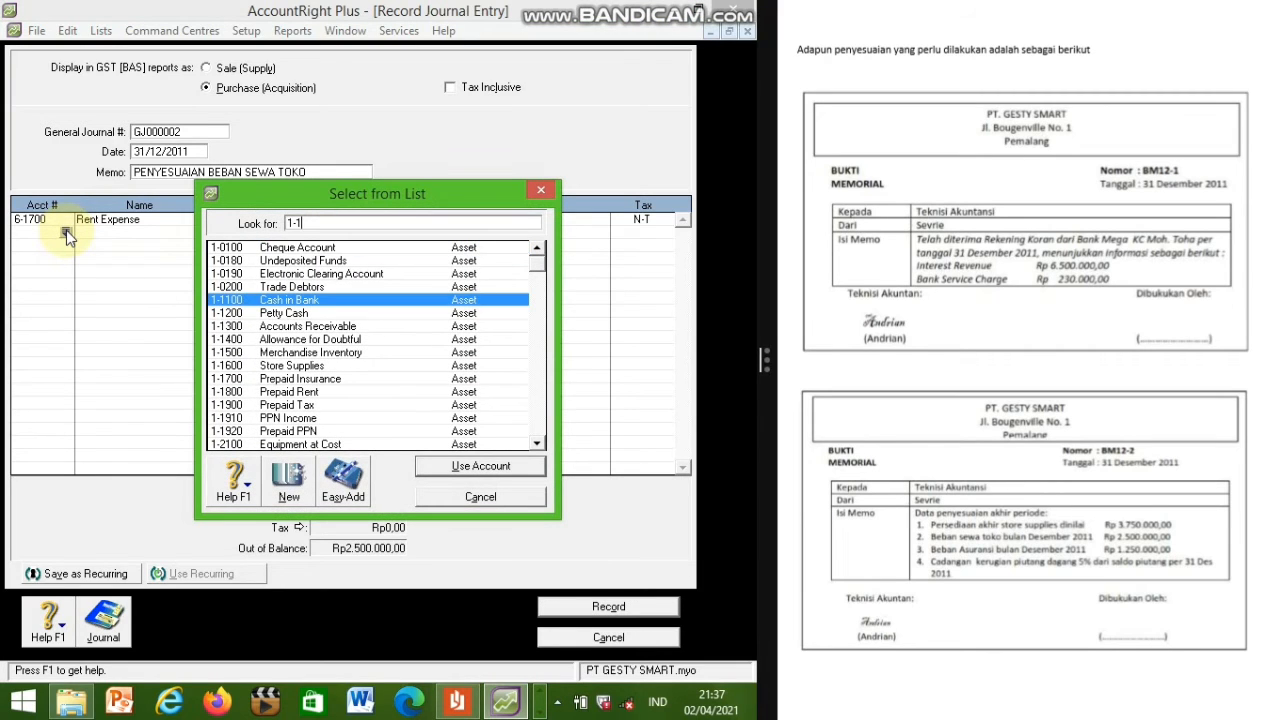
pyautogui.write('8')
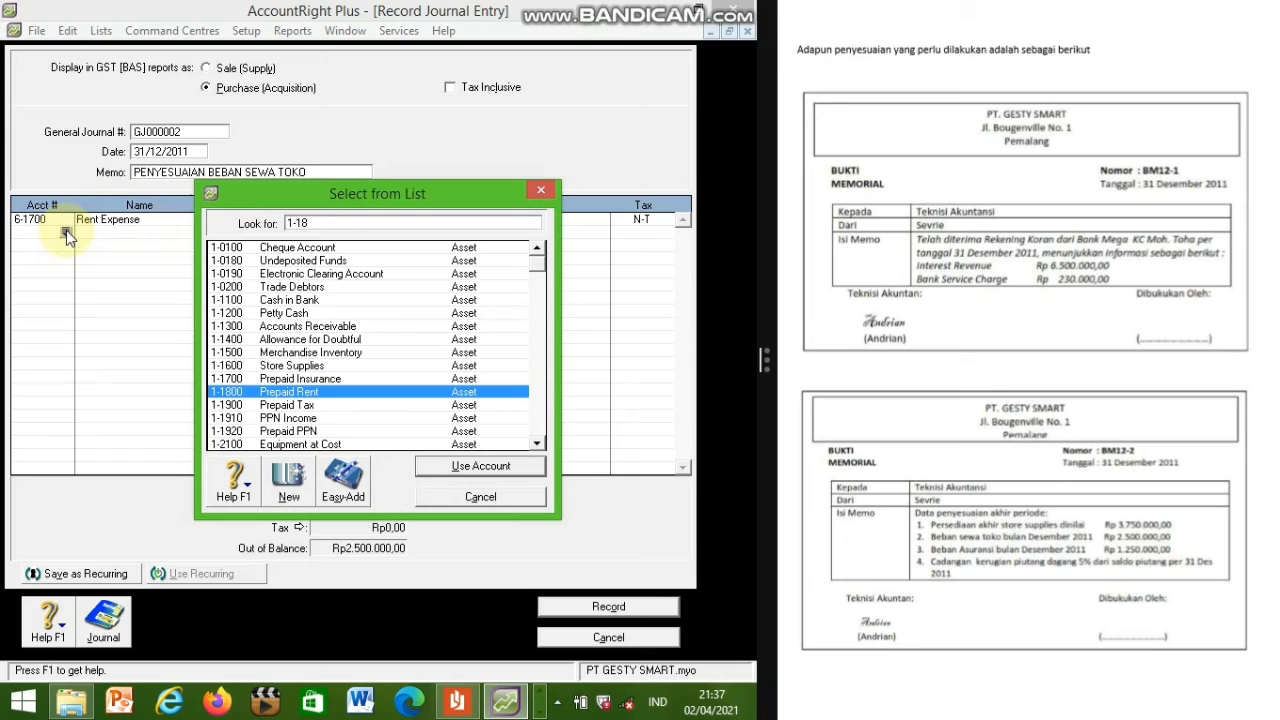
pyautogui.write('00')
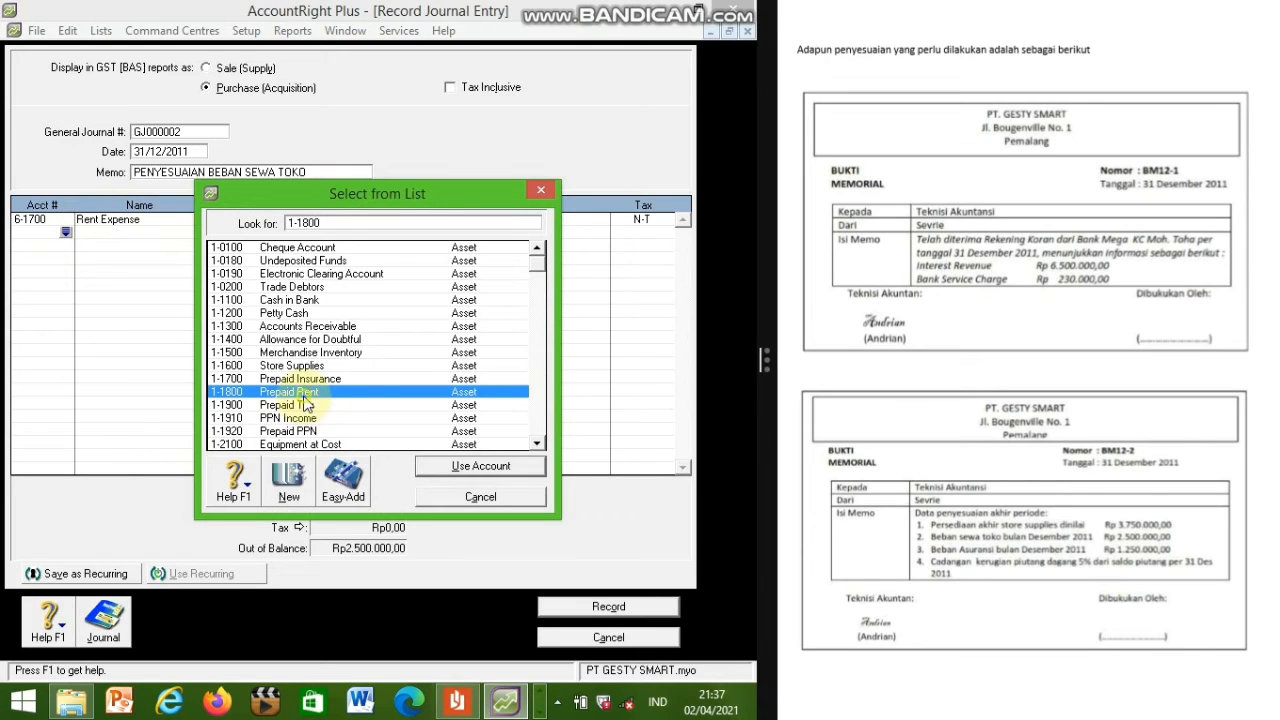
pyautogui.press('Return')
pyautogui.click(362, 236)
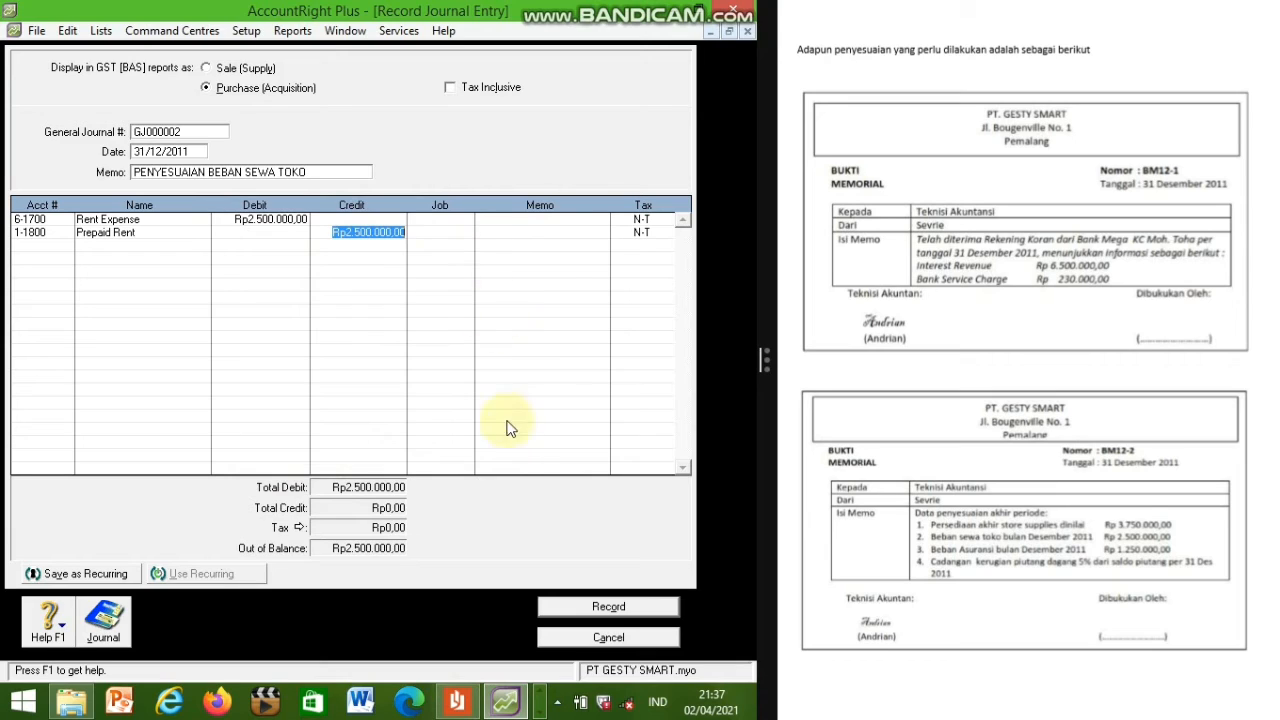
pyautogui.click(610, 606)
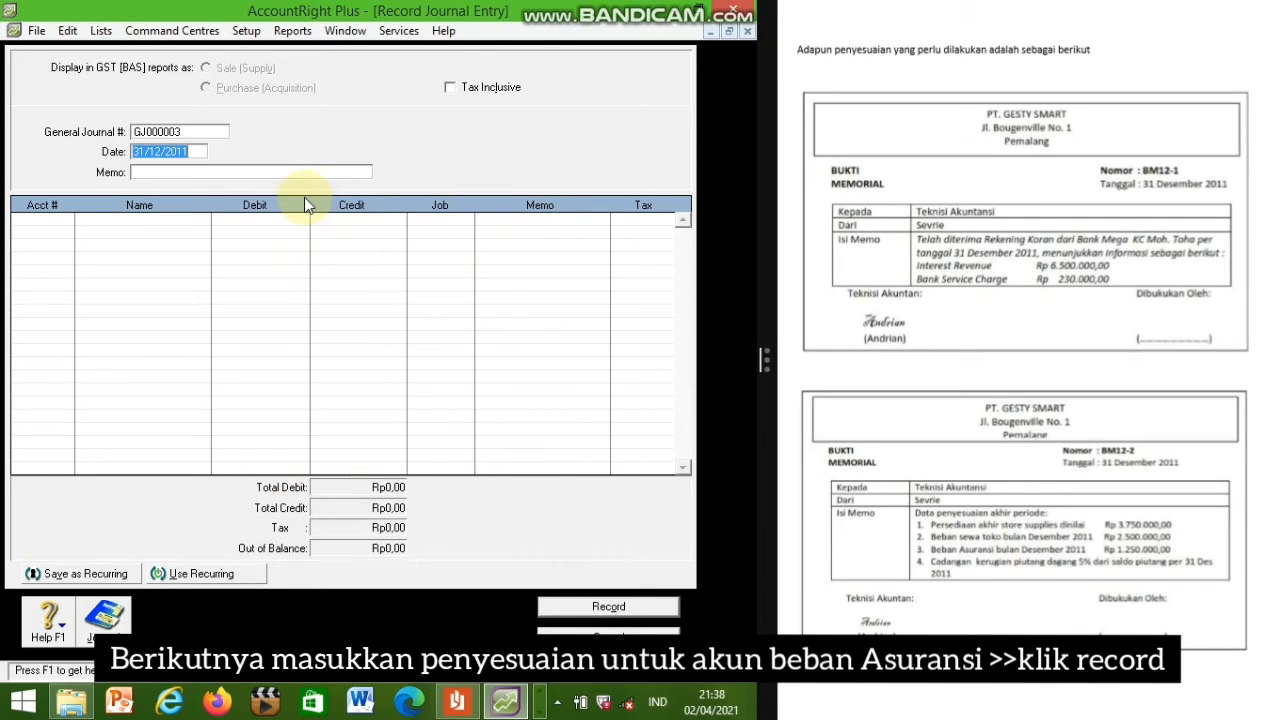
# Step: Set the memo of the new journal entry to "PENYESUAIAN BEBAN ASURANSI"
pyautogui.click(226, 170)
pyautogui.write('PENY')
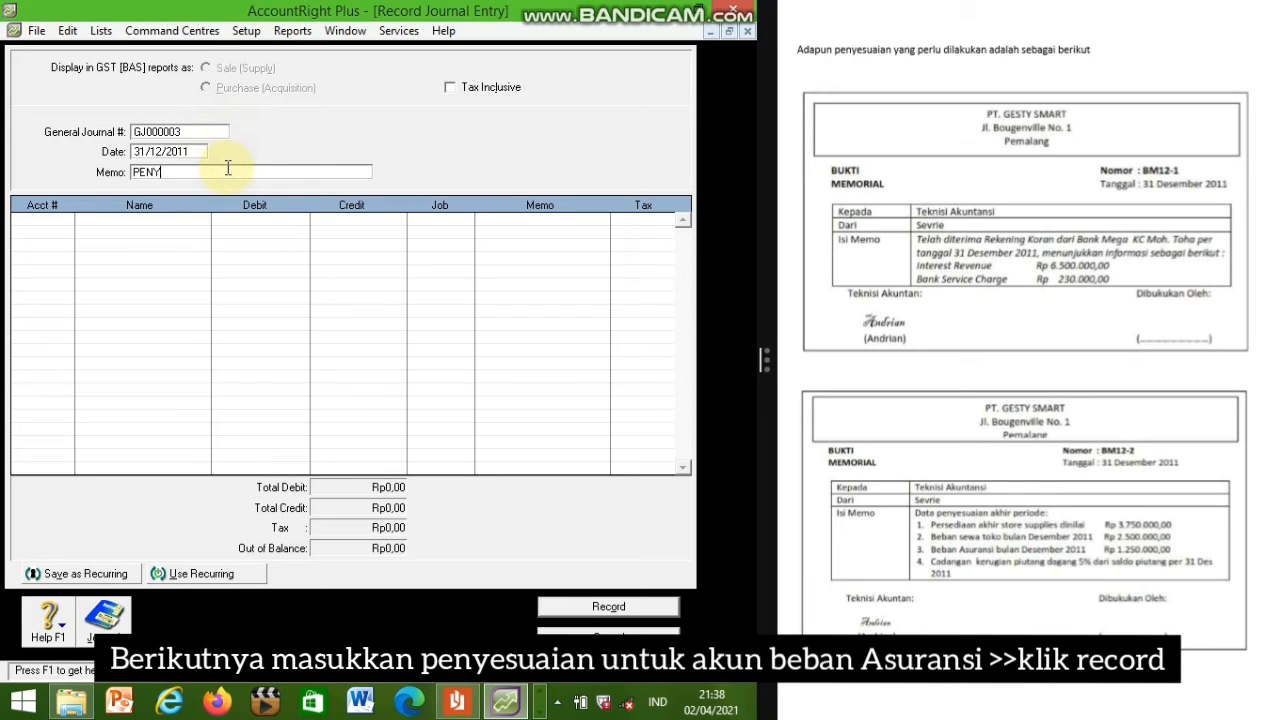
pyautogui.write('ESUAIAN BEBAN ASURANSI')
# Step: Add a journal line debiting account 6-1600 Insurance expense with 1.250.000
pyautogui.click(55, 222)
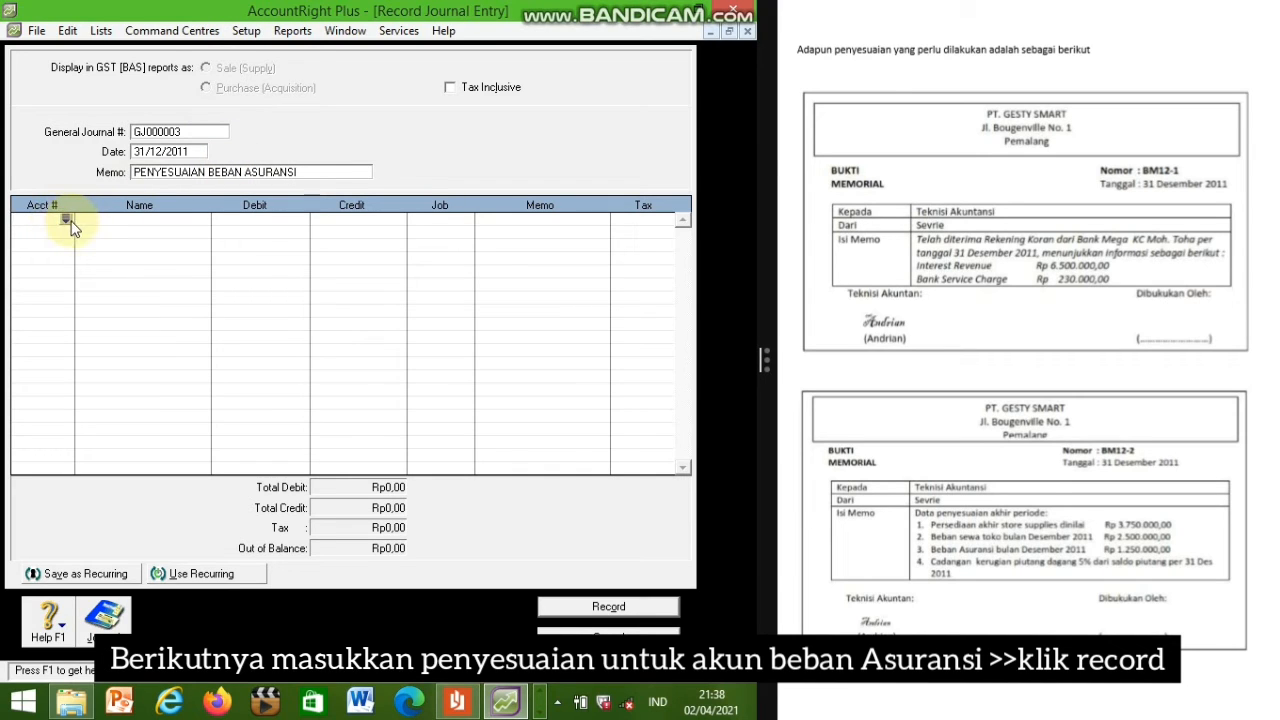
pyautogui.click(66, 220)
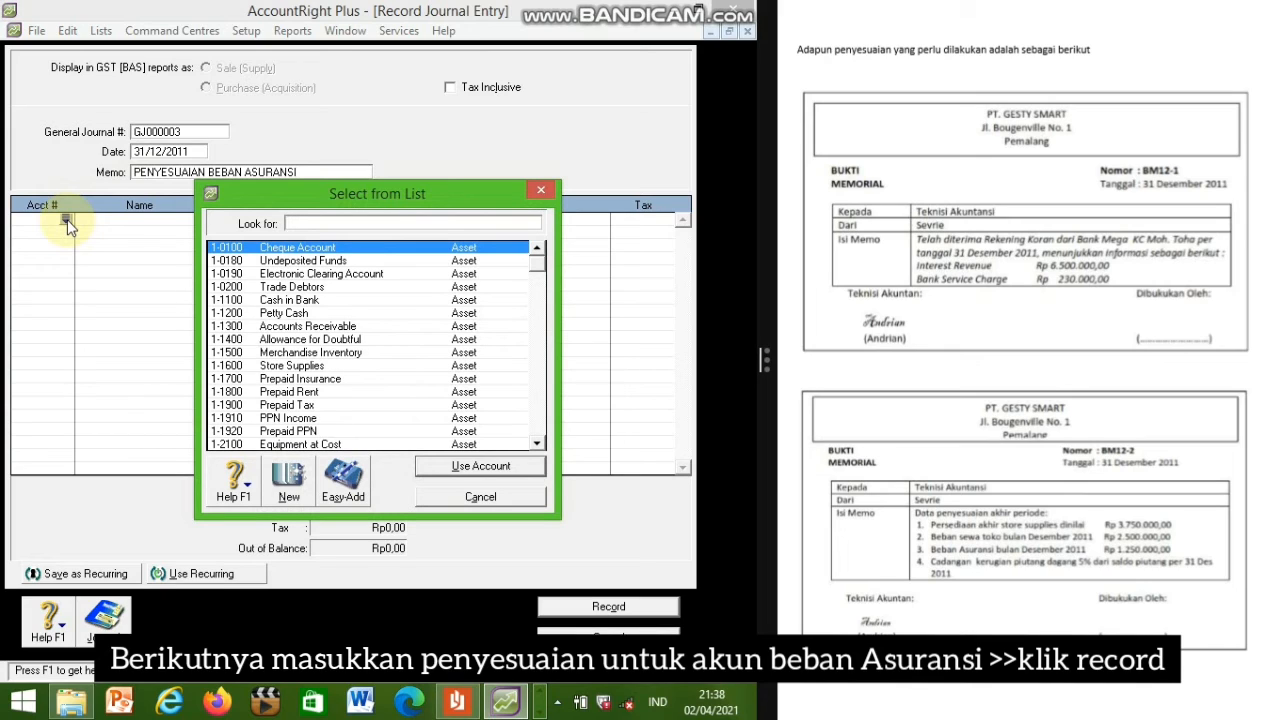
pyautogui.write('6-1')
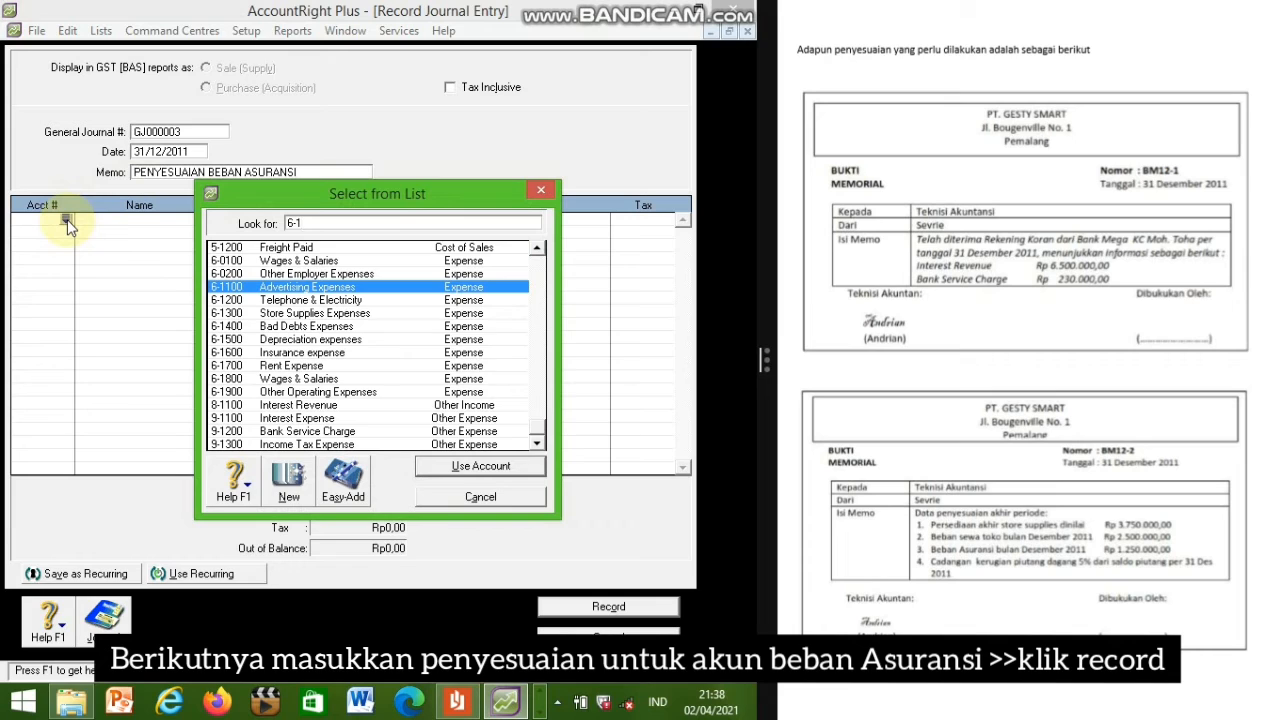
pyautogui.doubleClick(292, 354)
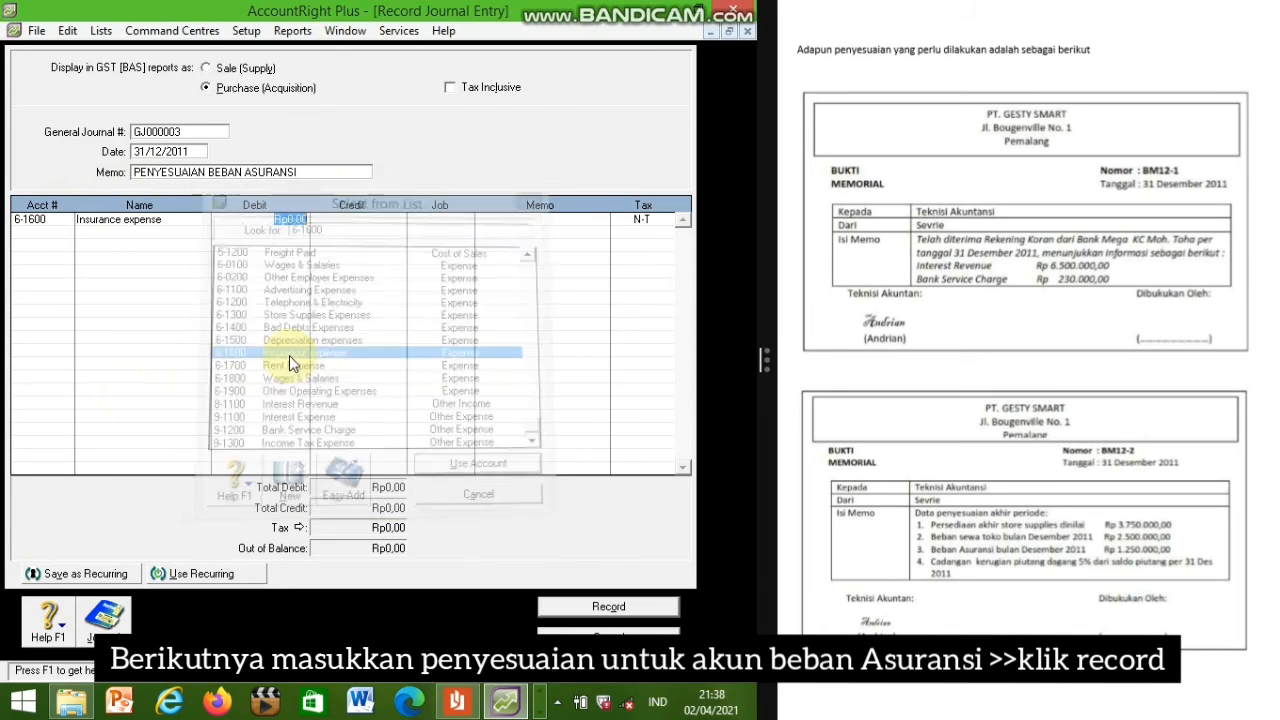
pyautogui.click(303, 220)
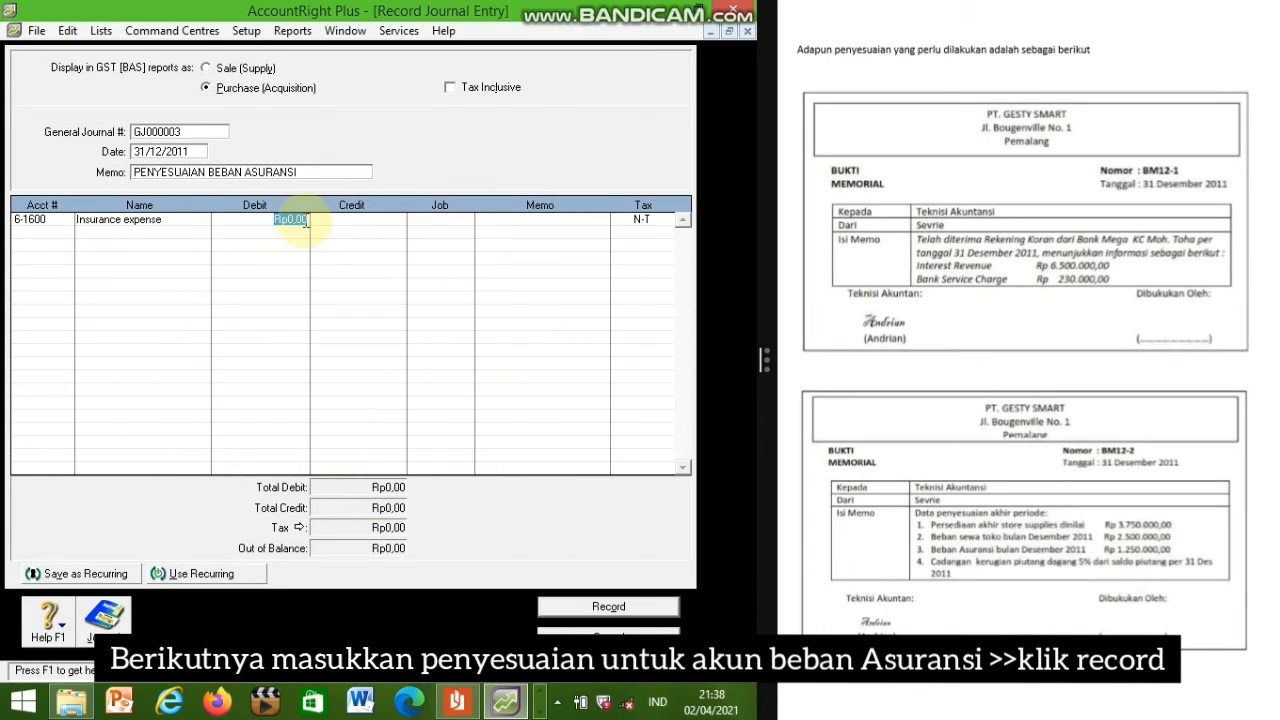
pyautogui.write('1250000')
pyautogui.press('Tab')
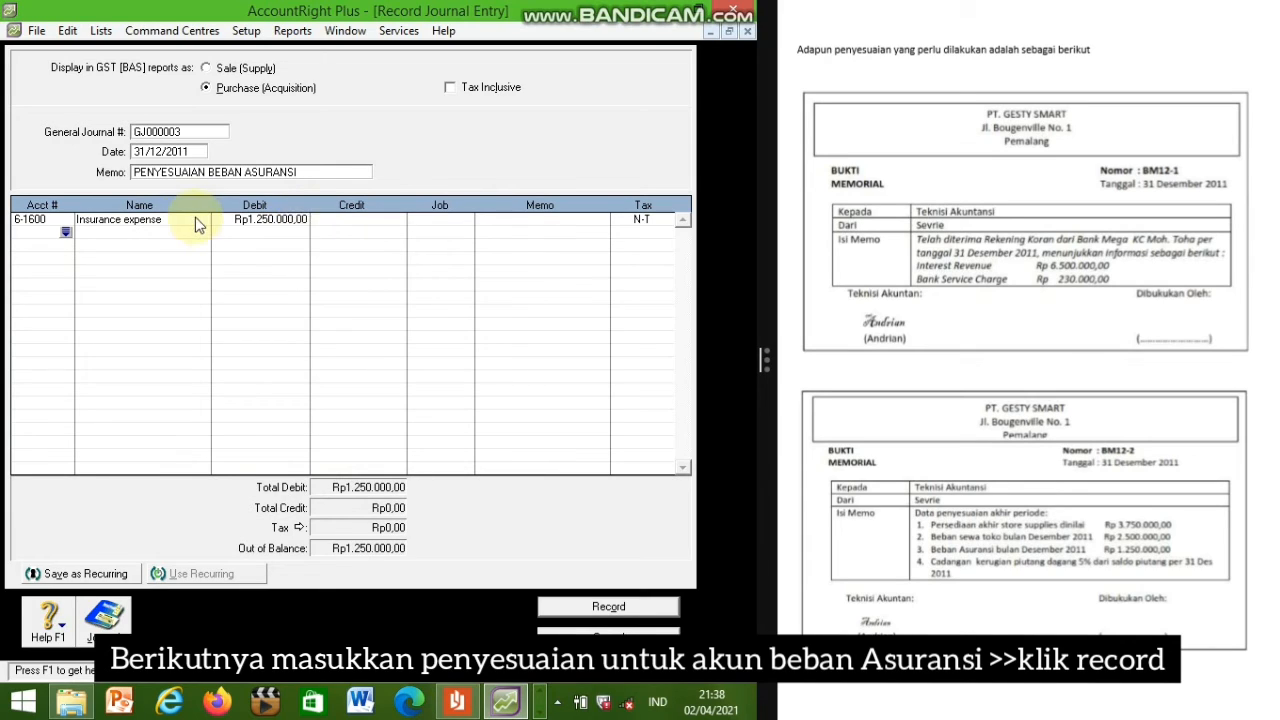
# Step: Add a line crediting account 1-1700 Prepaid Insurance with 1.250.000 and record the journal entry
pyautogui.click(65, 232)
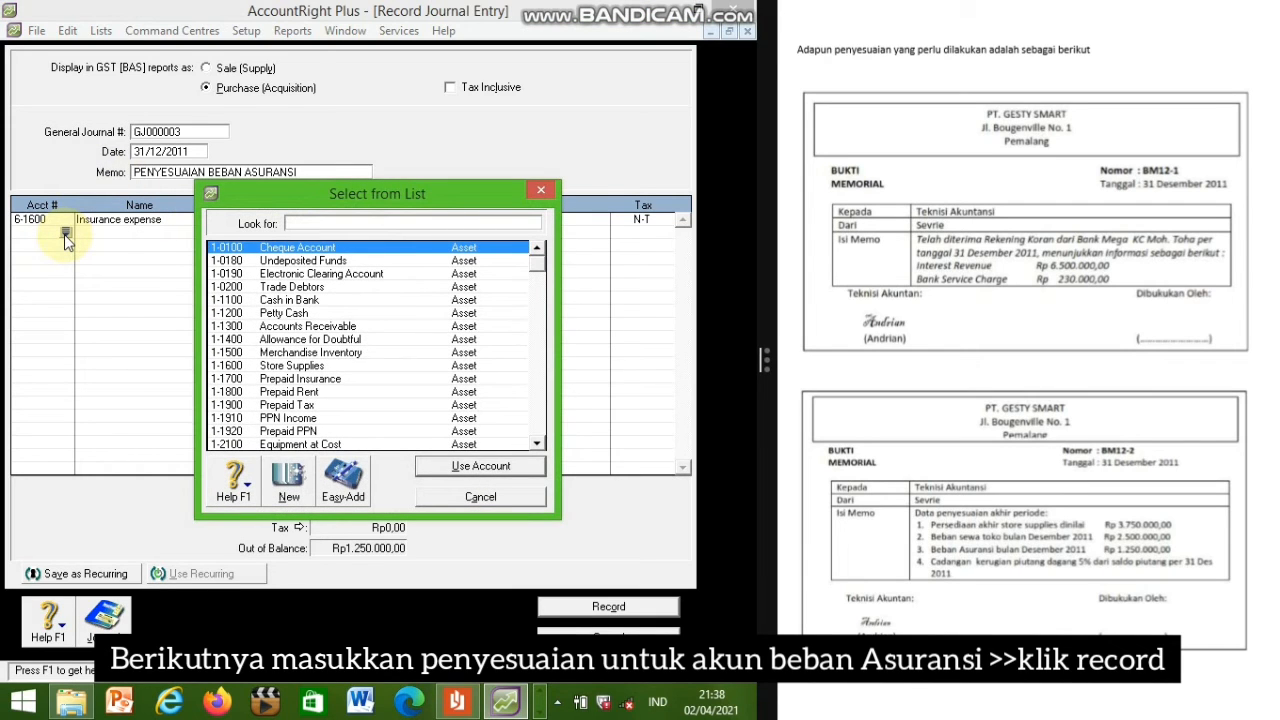
pyautogui.write('1-')
pyautogui.doubleClick(228, 380)
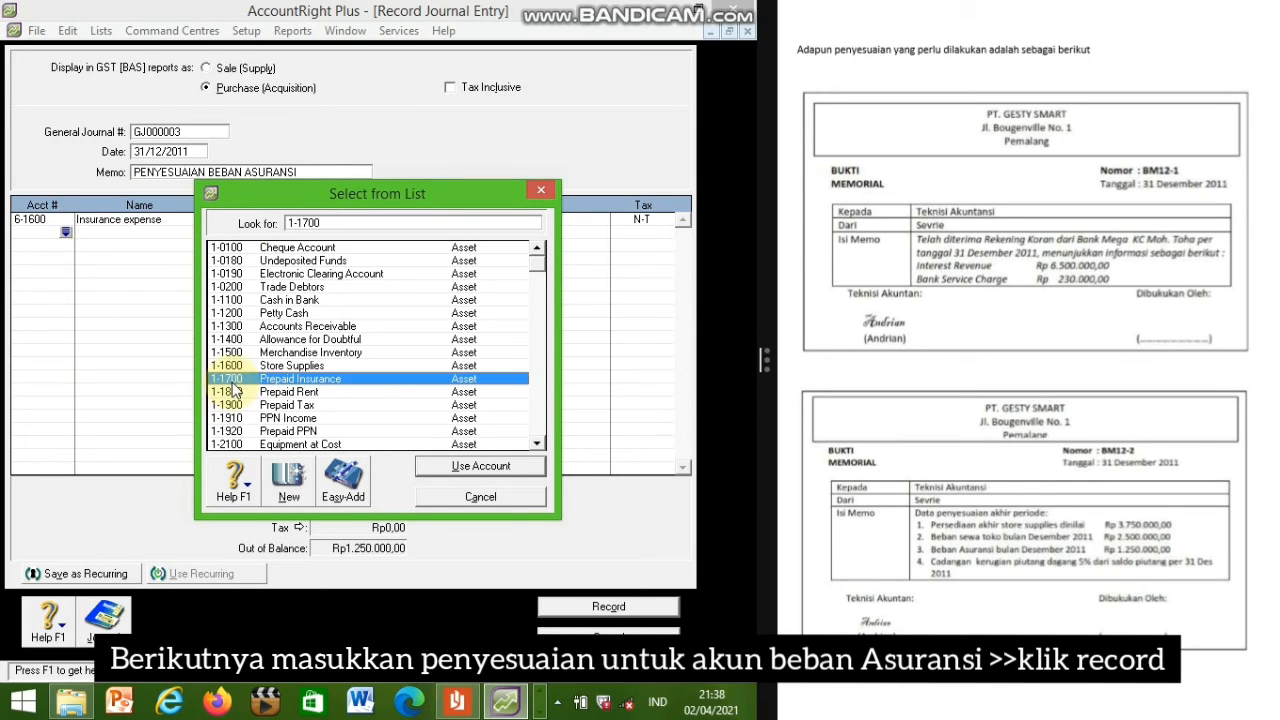
pyautogui.click(345, 232)
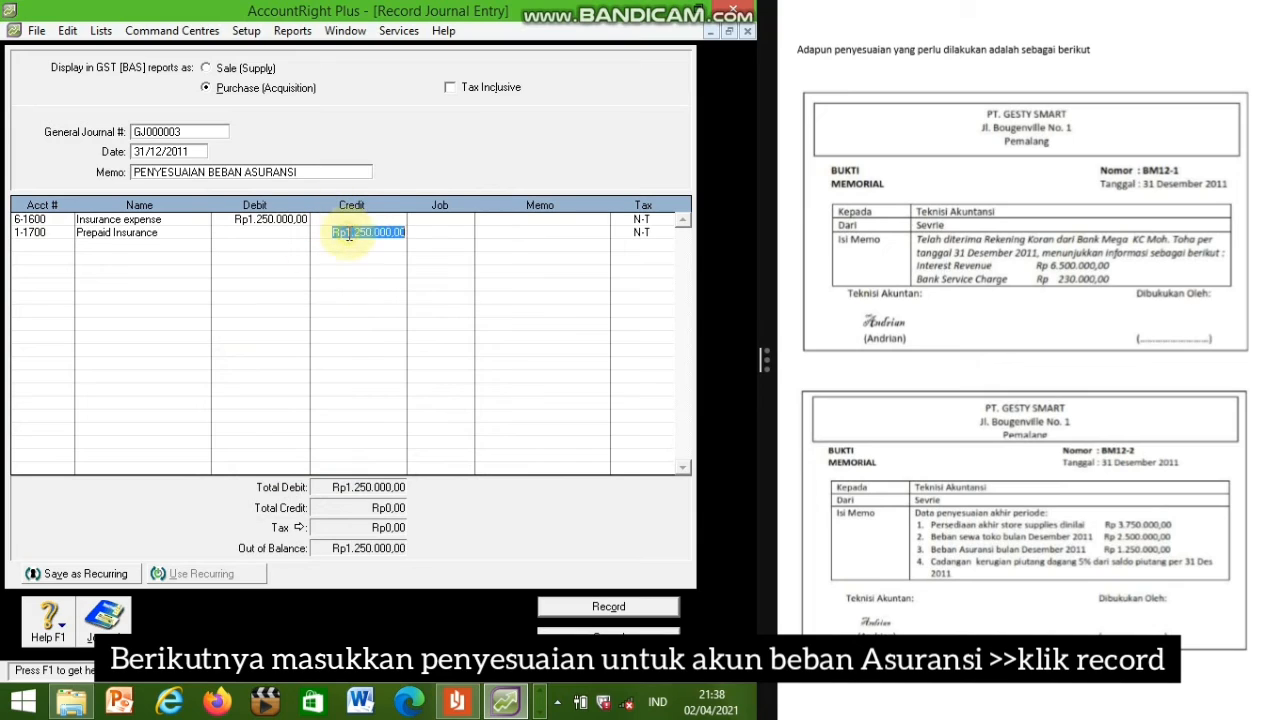
pyautogui.click(630, 607)
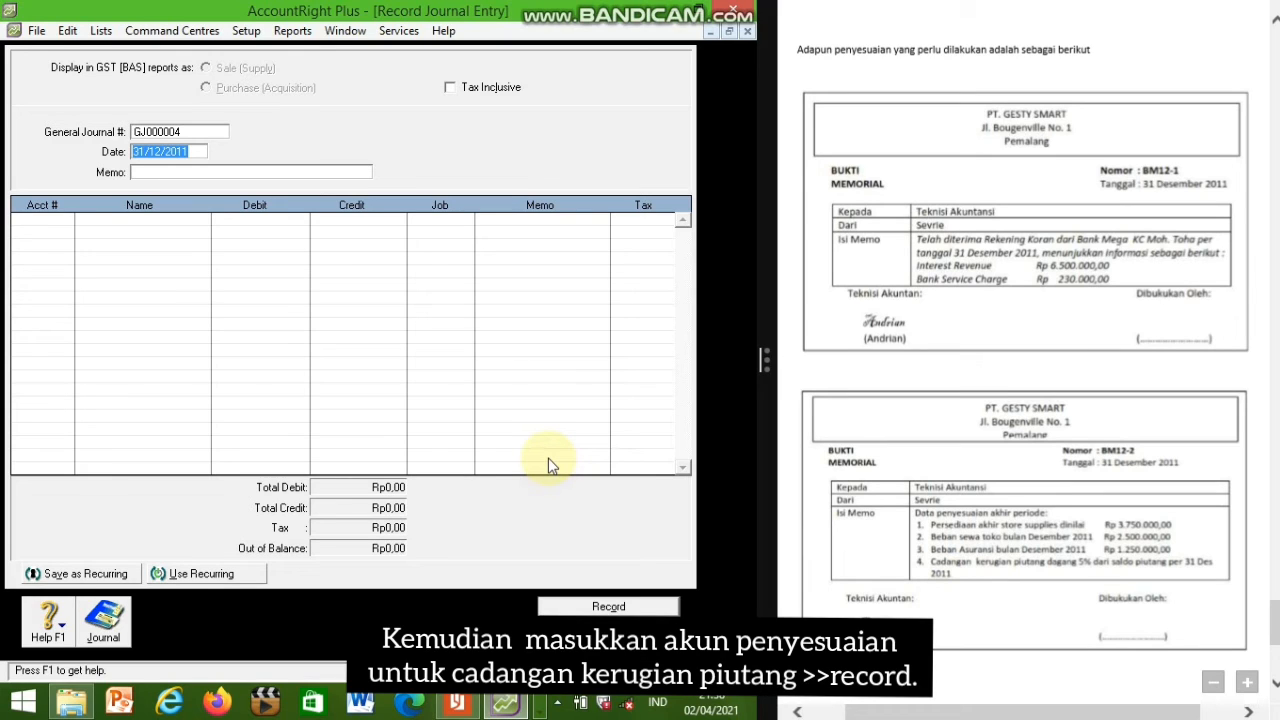
# Step: Set the memo of the new journal entry to "PENYESUAIAN CADANGAN KERUGIAN PIUTANG"
pyautogui.click(228, 172)
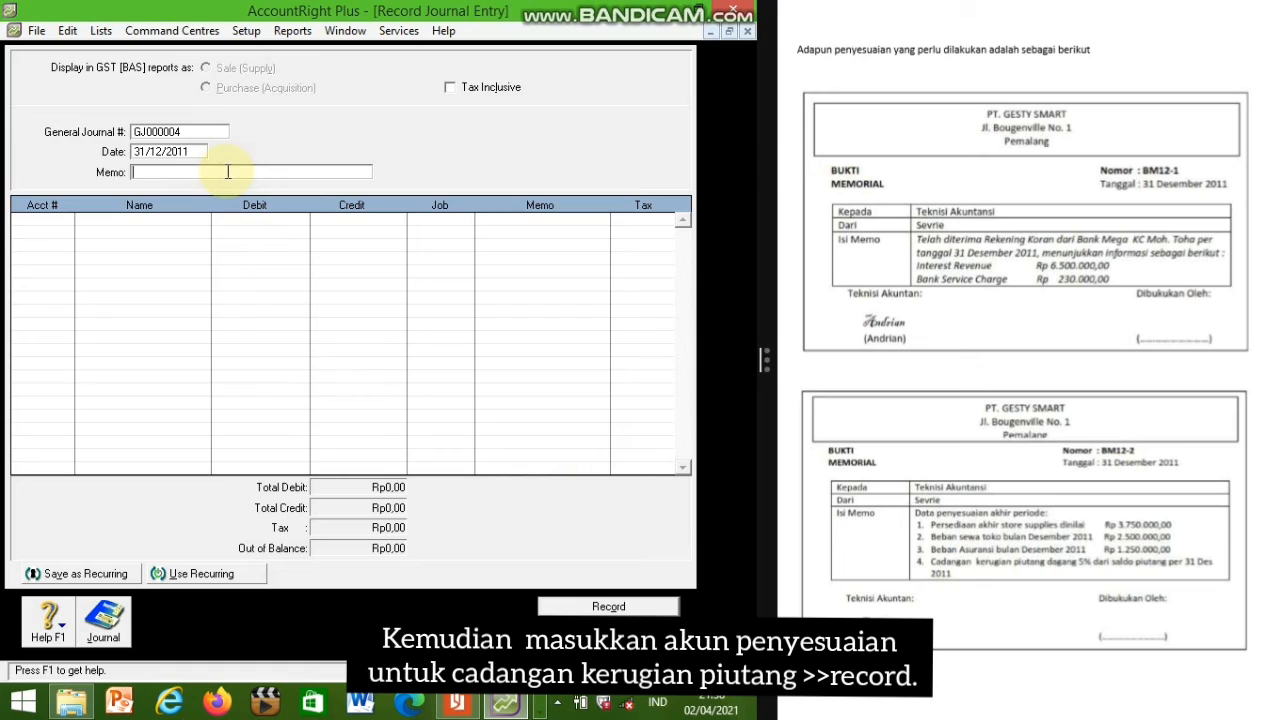
pyautogui.write('PENYESUAIAN CADANGAN KER')
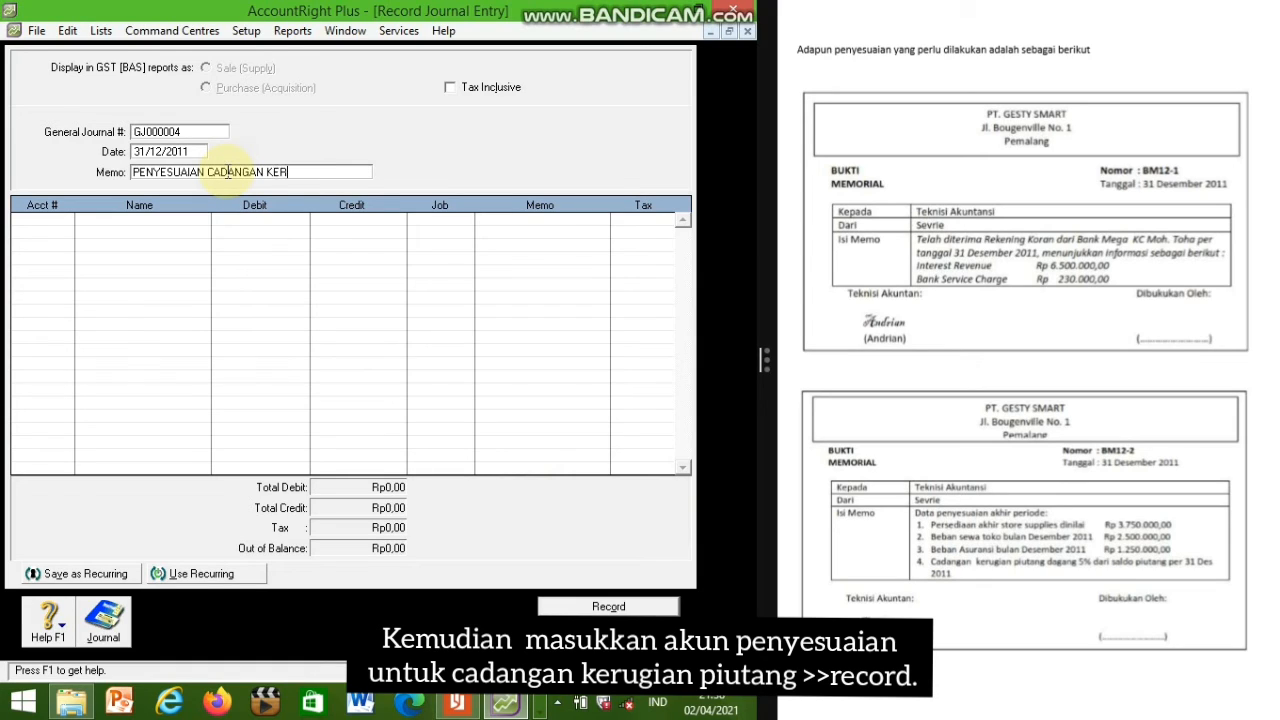
pyautogui.write('UGIAN PIUTANG')
# Step: Add a journal line debiting account 6-1400 Bad Debts Expenses with 47.217.500
pyautogui.click(47, 219)
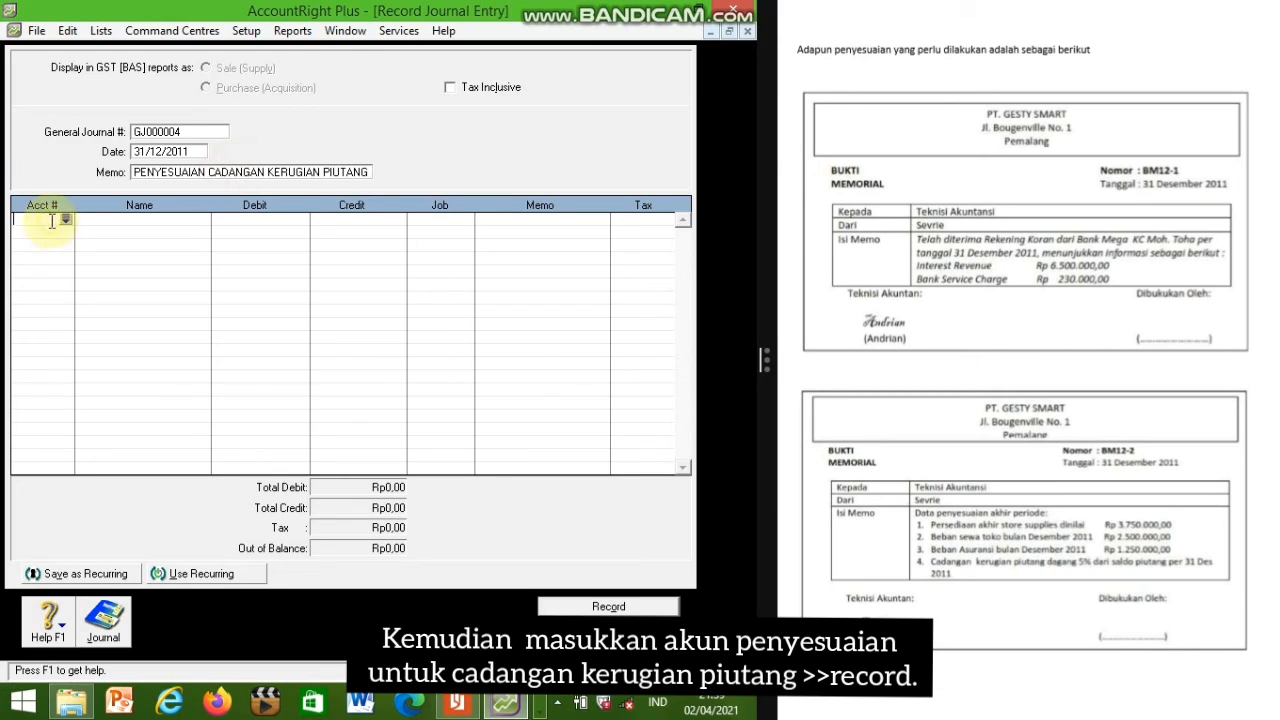
pyautogui.click(65, 219)
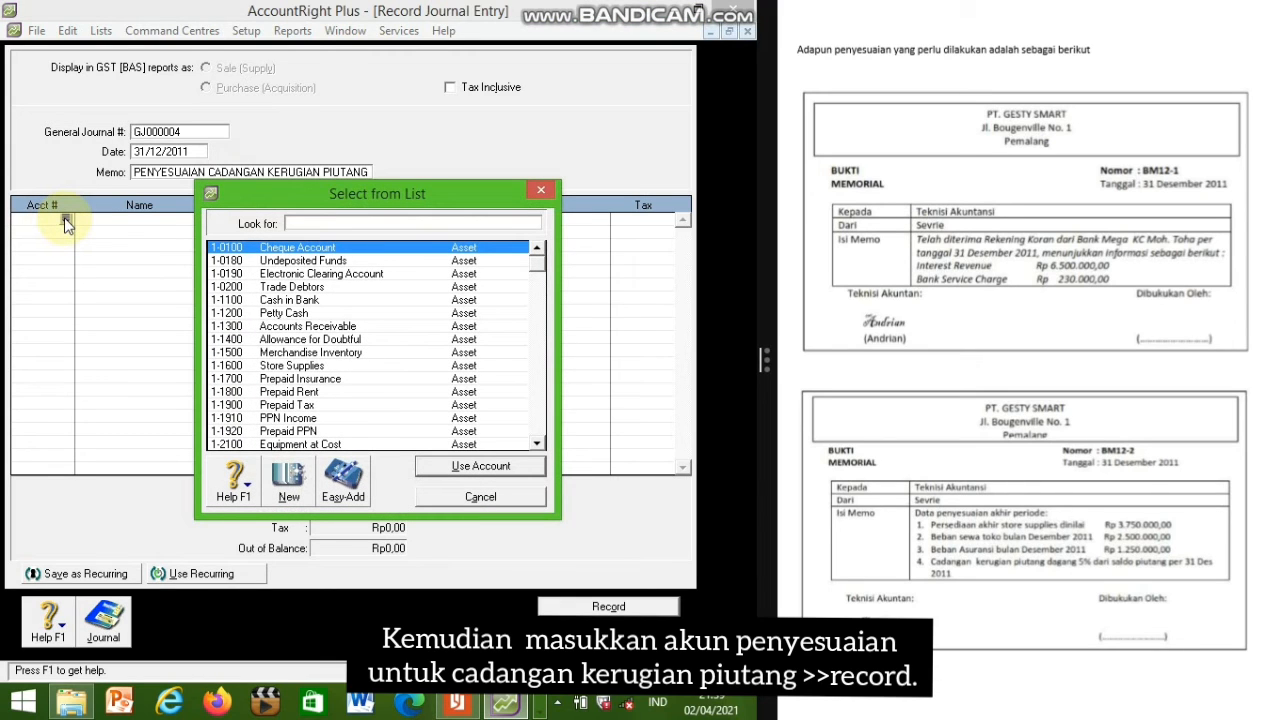
pyautogui.write('6-')
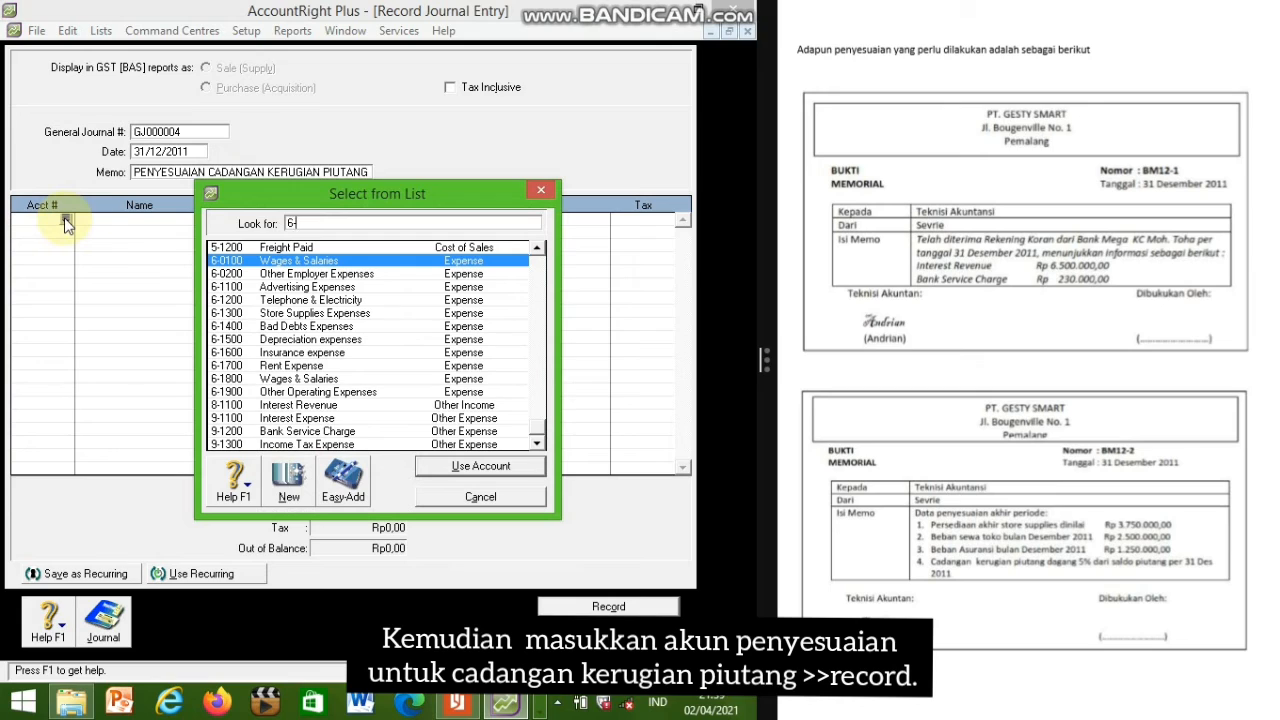
pyautogui.click(277, 331)
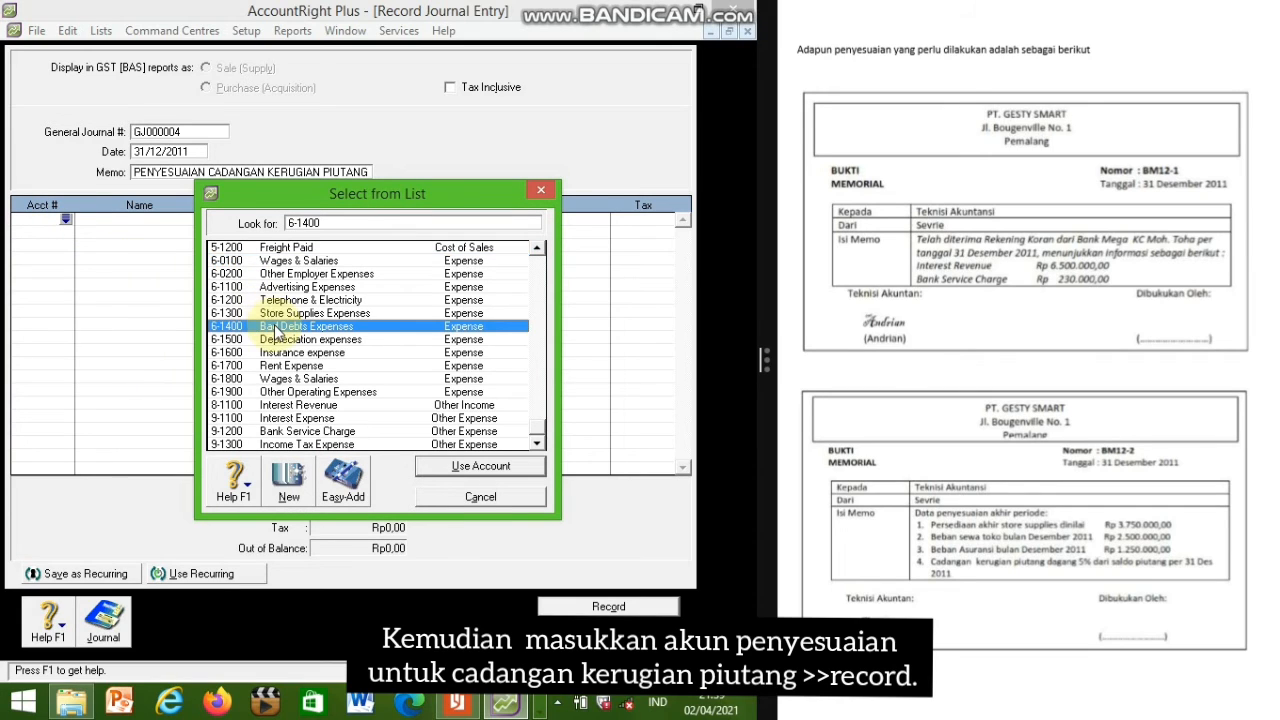
pyautogui.doubleClick(277, 331)
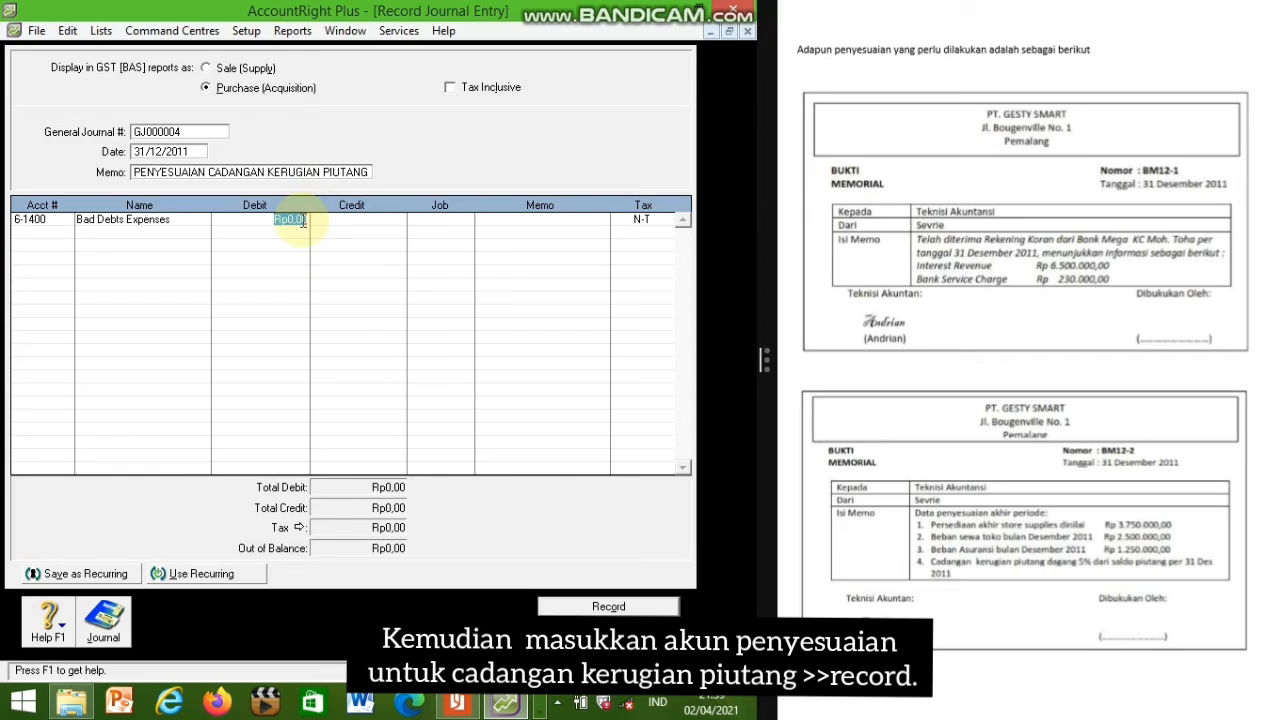
pyautogui.press('BackSpace')
pyautogui.write('47217500')
pyautogui.press('Tab')
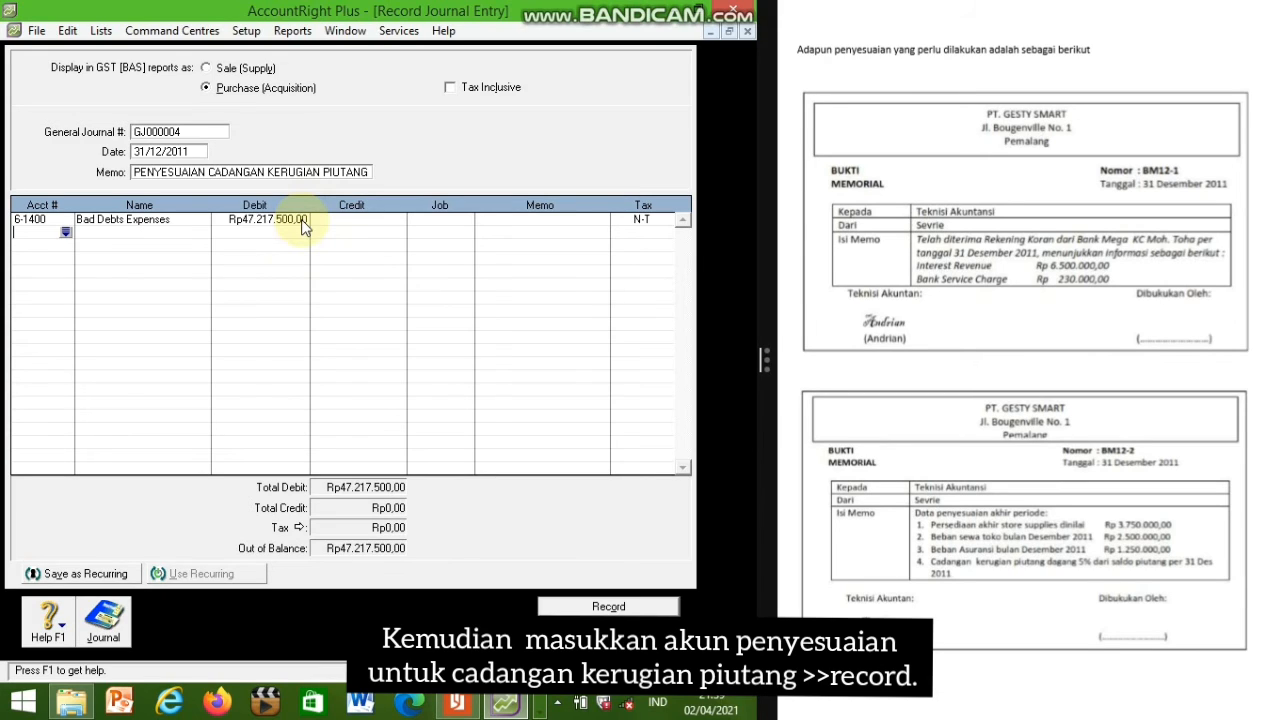
# Step: Add a line crediting account 1-1400 Allowance for Doubtful with 47.217.500 and record the journal entry
pyautogui.click(66, 230)
pyautogui.click(67, 234)
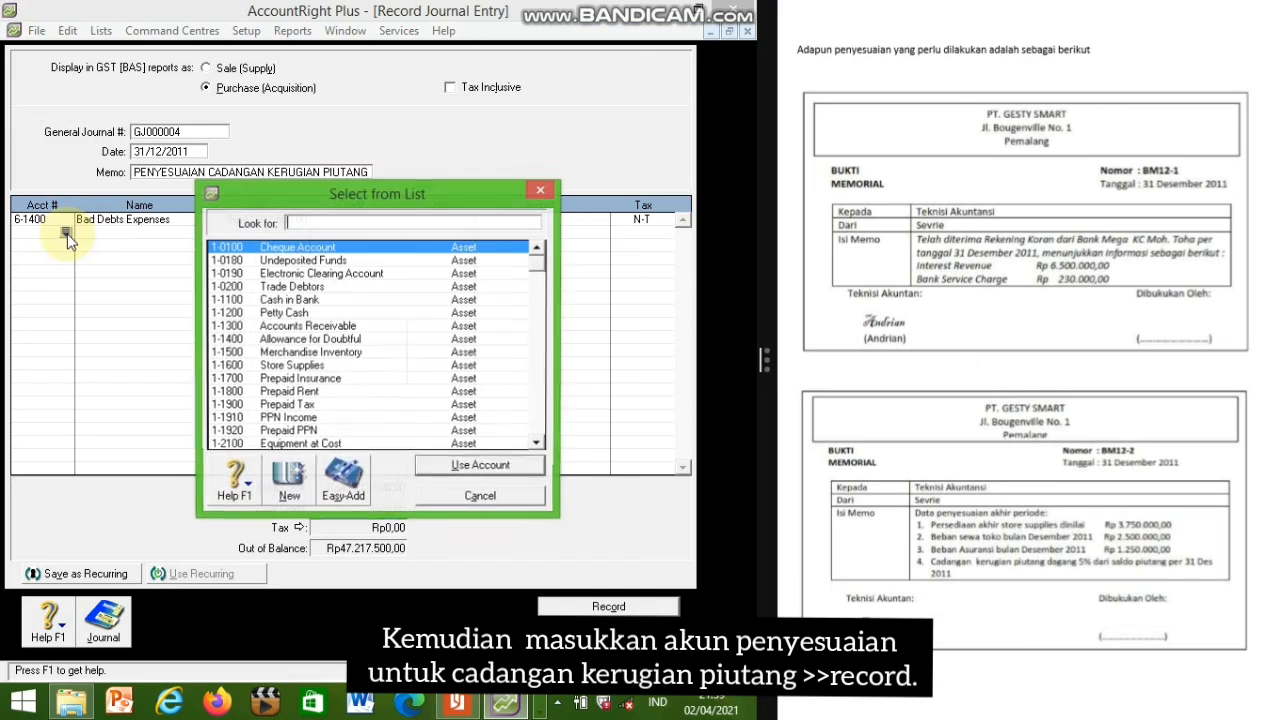
pyautogui.write('1-1')
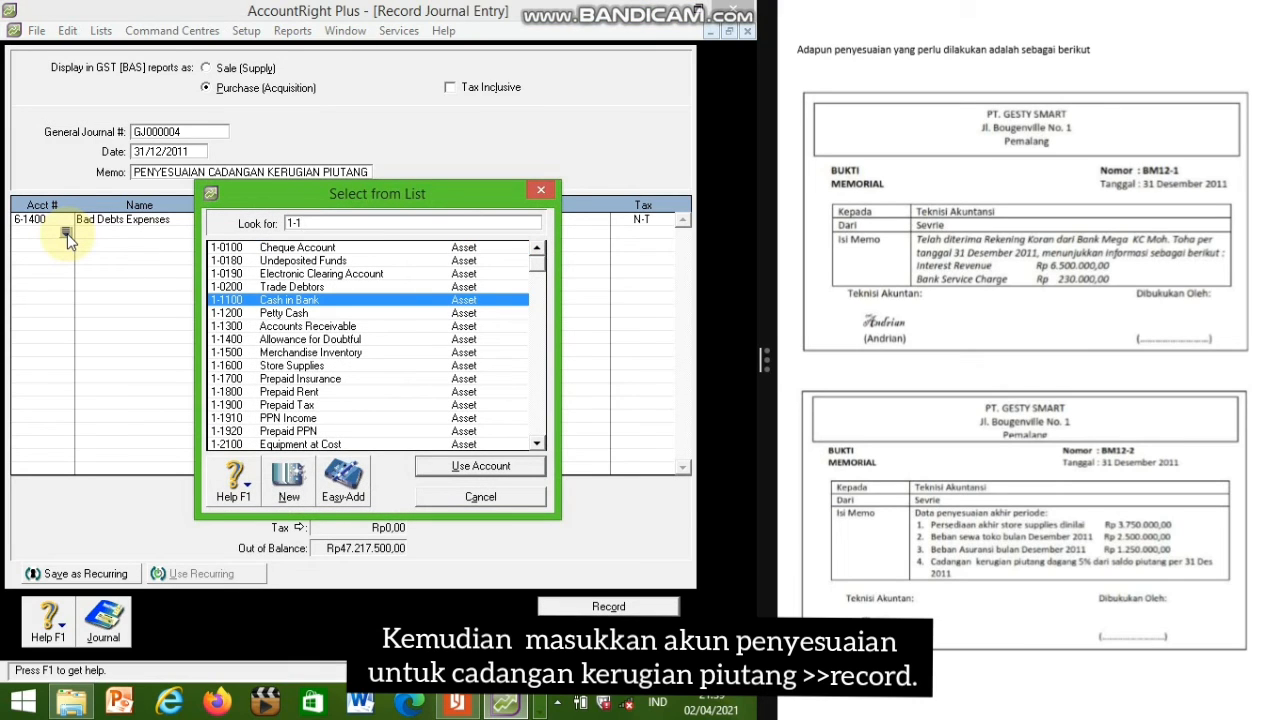
pyautogui.write('4')
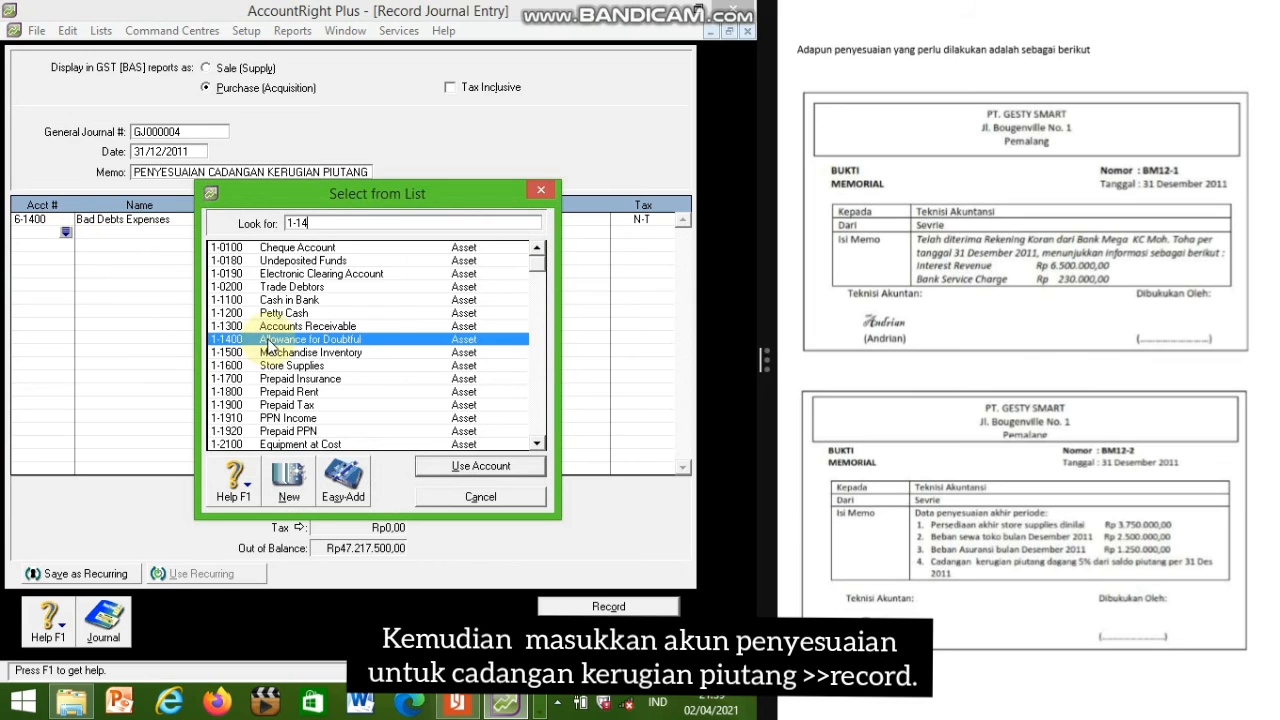
pyautogui.write('00')
pyautogui.doubleClick(268, 345)
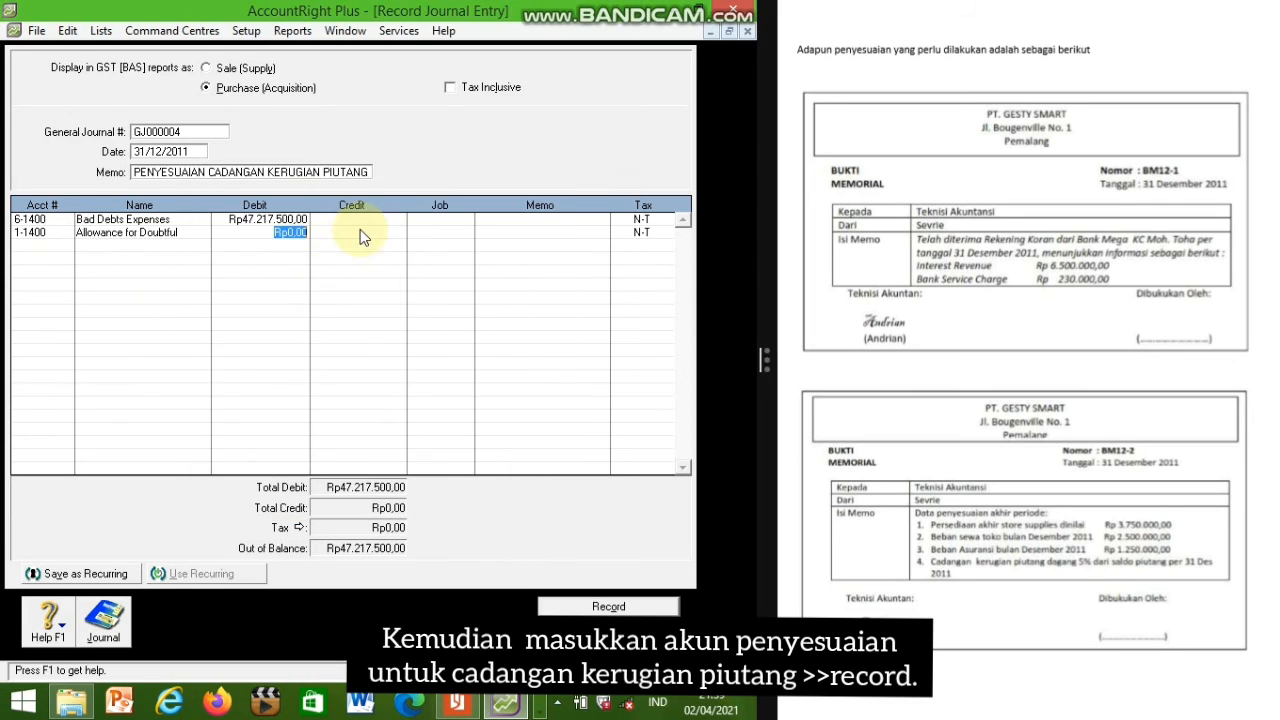
pyautogui.click(363, 234)
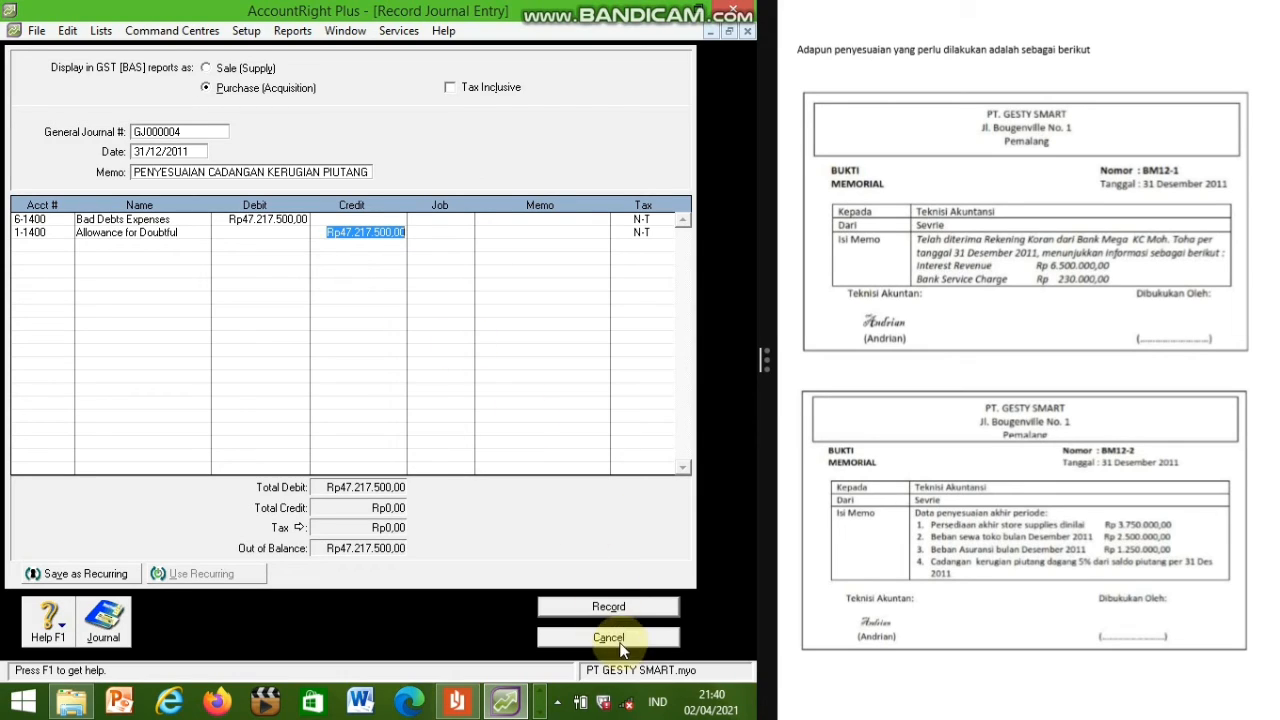
pyautogui.click(600, 609)
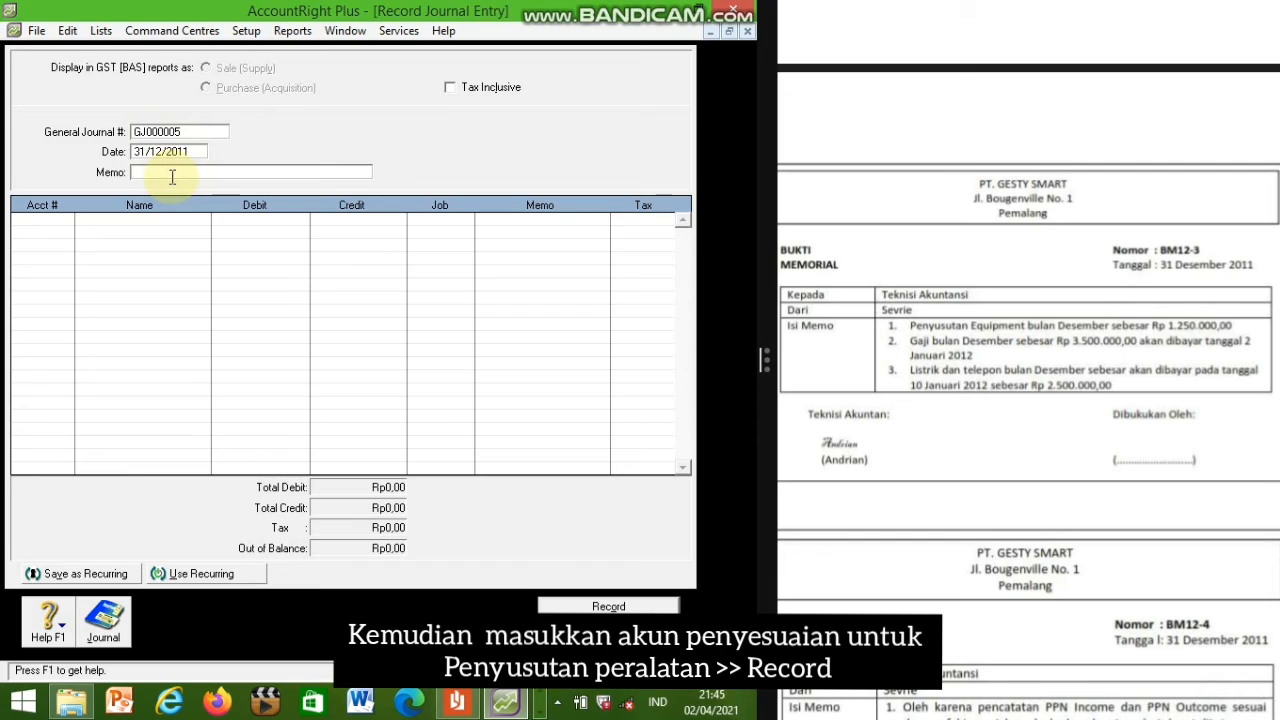
# Step: Set the new entry's memo to "PENYESUAIAN PENYUSUTAN PERALATAN" and debit account 6-1500 Depreciation expenses with 1.250.000
pyautogui.write('PENYESUAIAN PENYUSUTAN ')
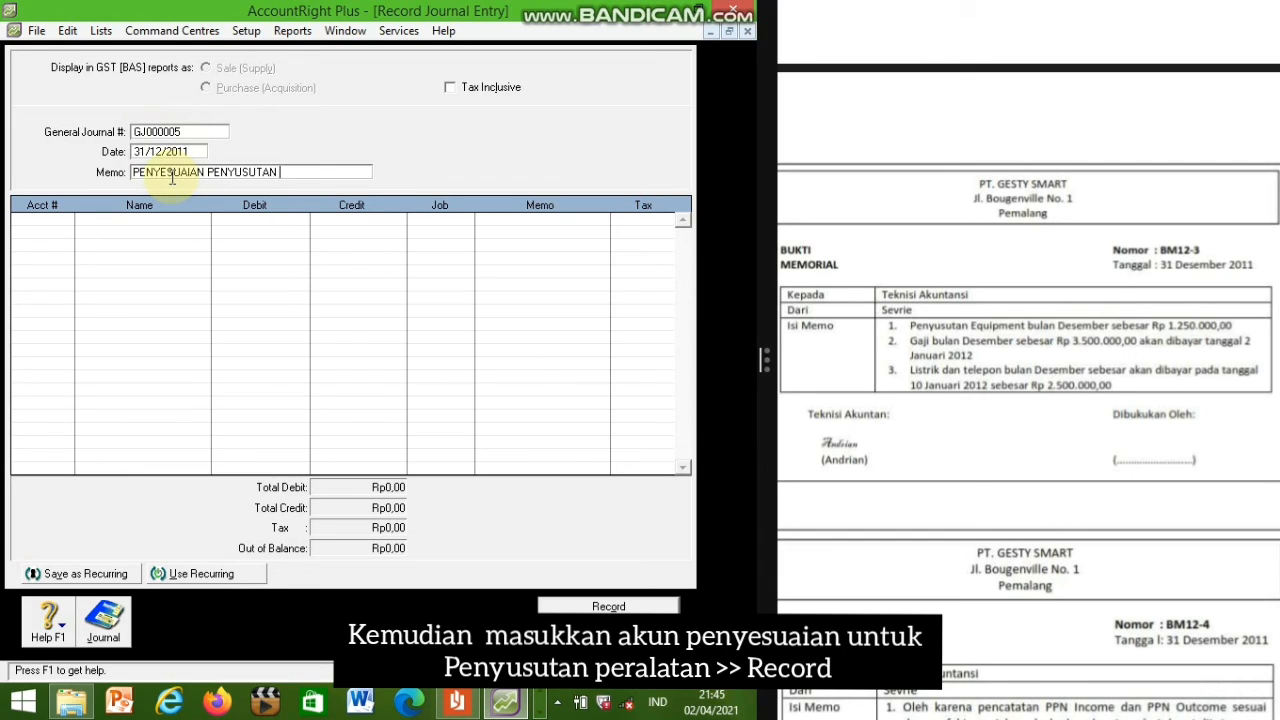
pyautogui.write('PERALATAN')
pyautogui.click(68, 222)
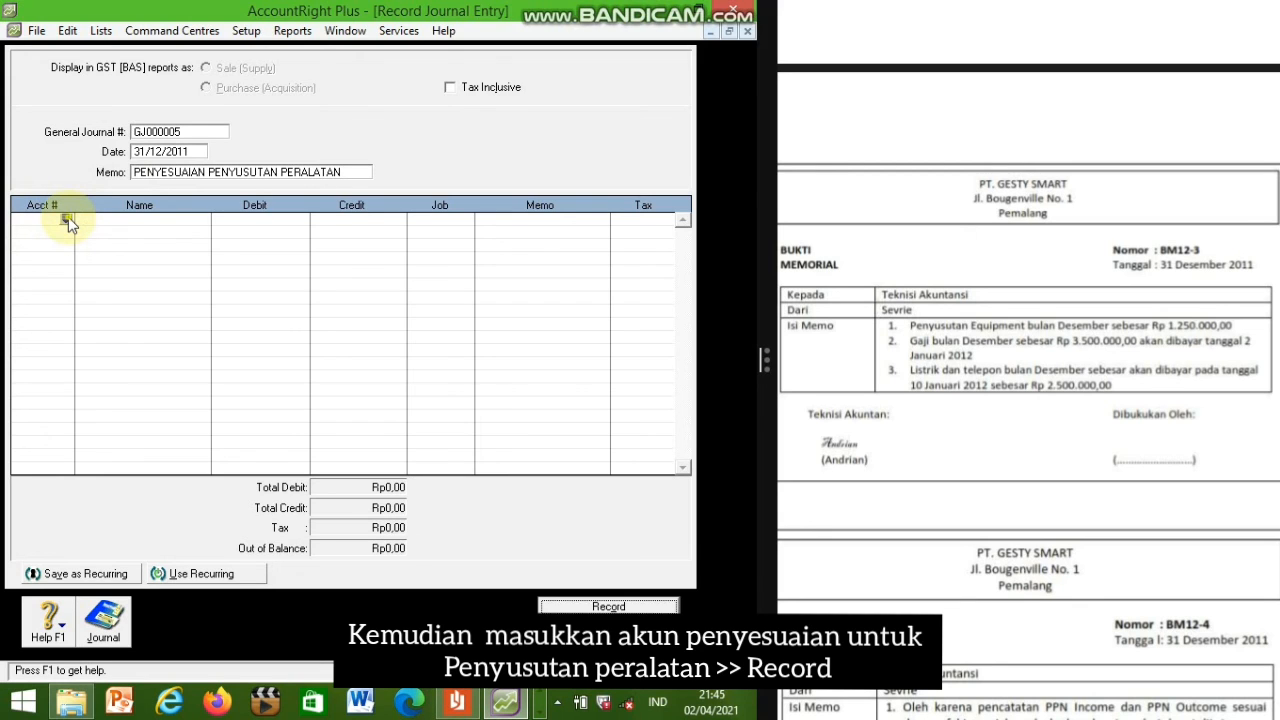
pyautogui.click(67, 219)
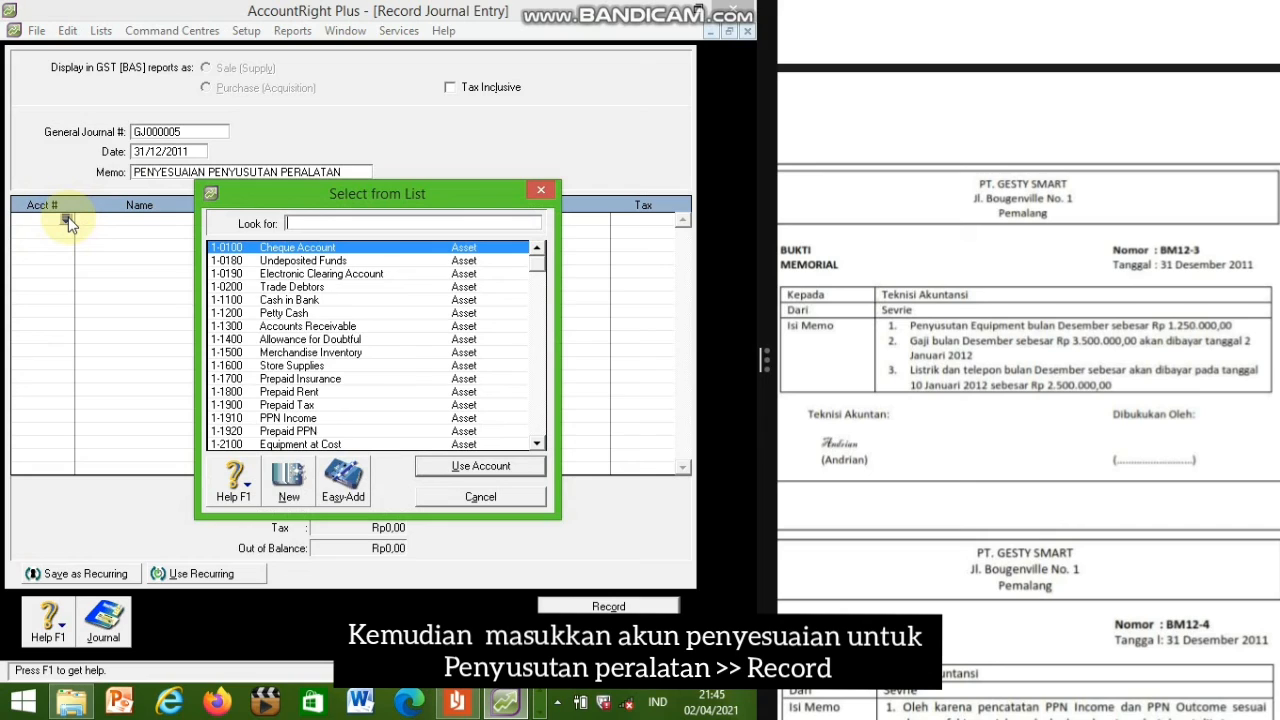
pyautogui.write('6-1')
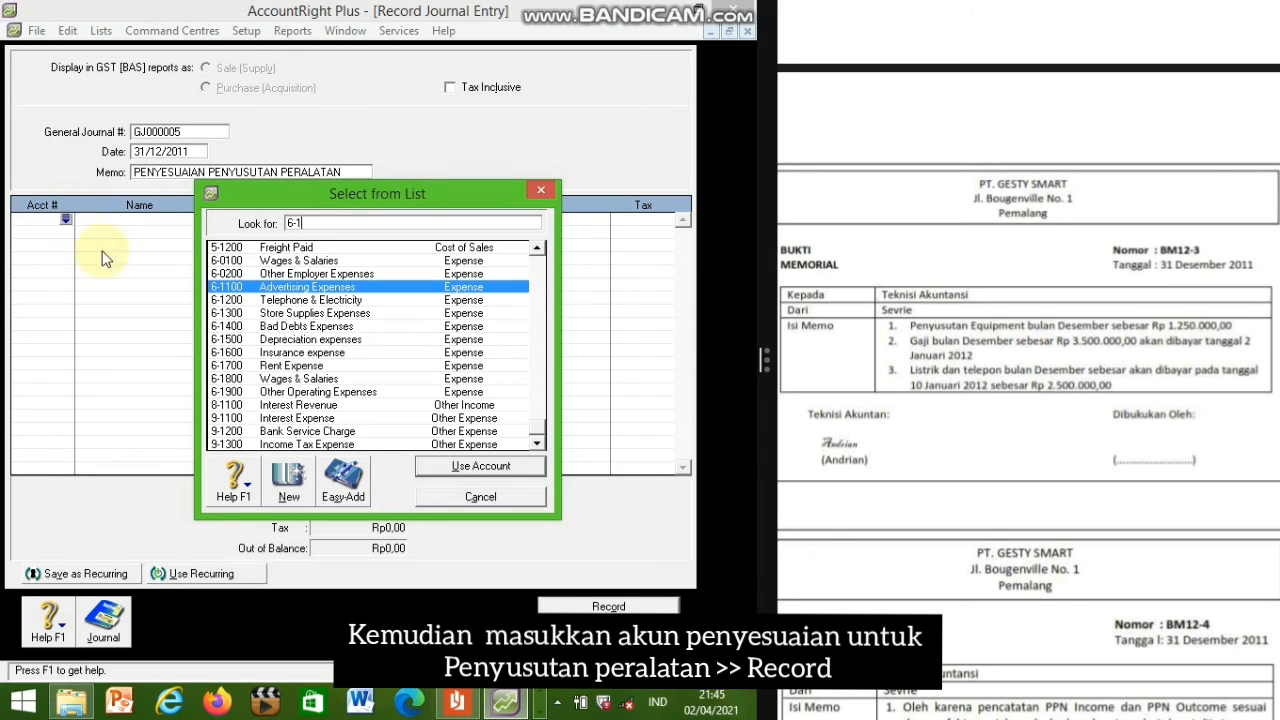
pyautogui.write('500')
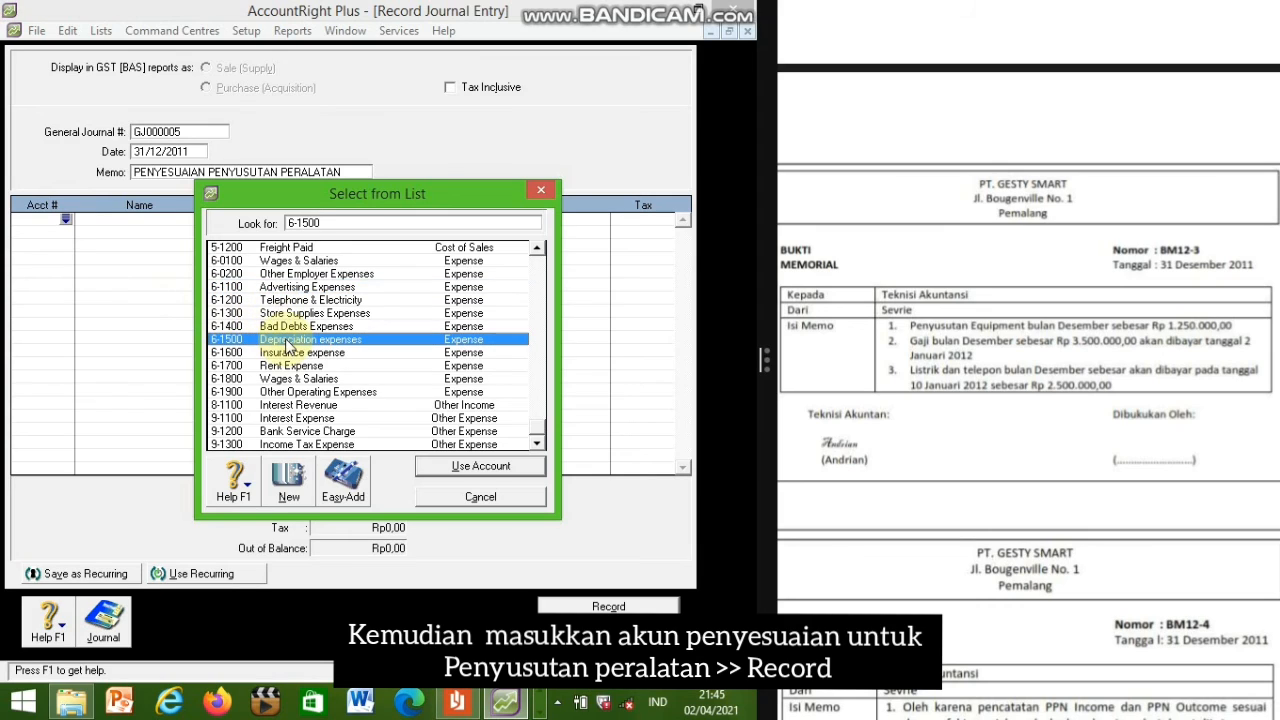
pyautogui.doubleClick(287, 340)
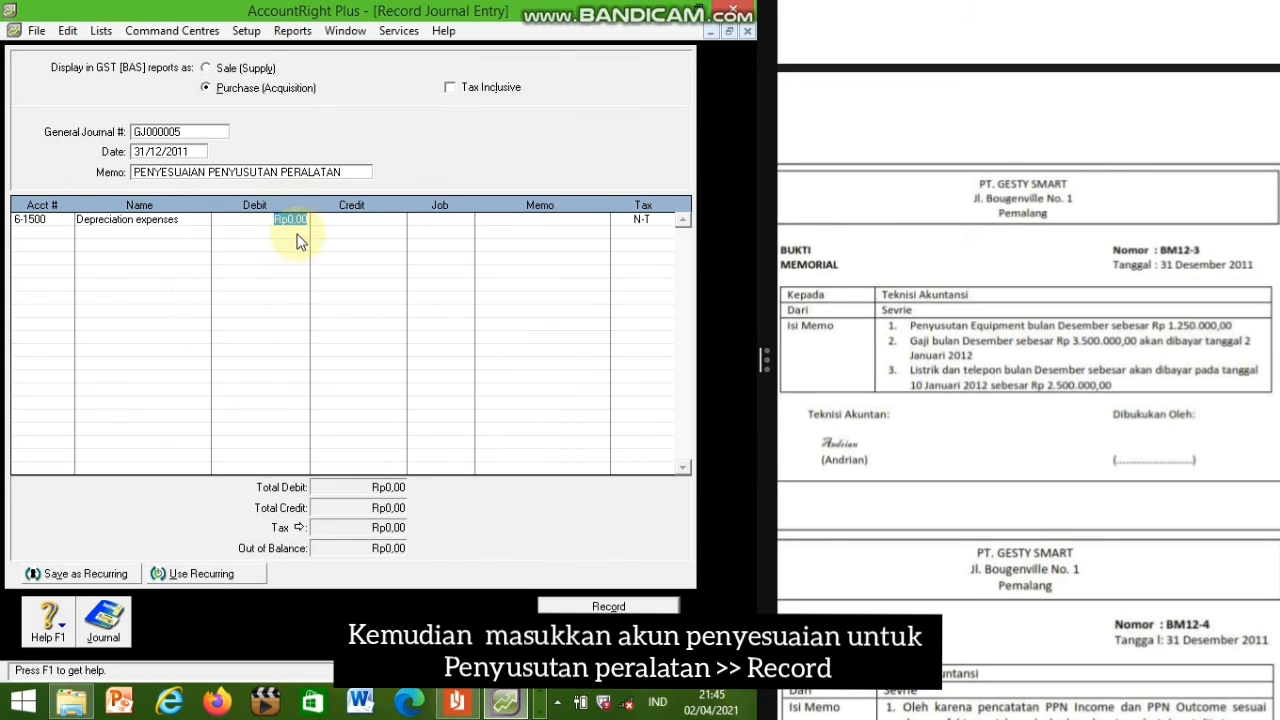
pyautogui.write('1.250.0')
pyautogui.write('00')
pyautogui.press('Tab')
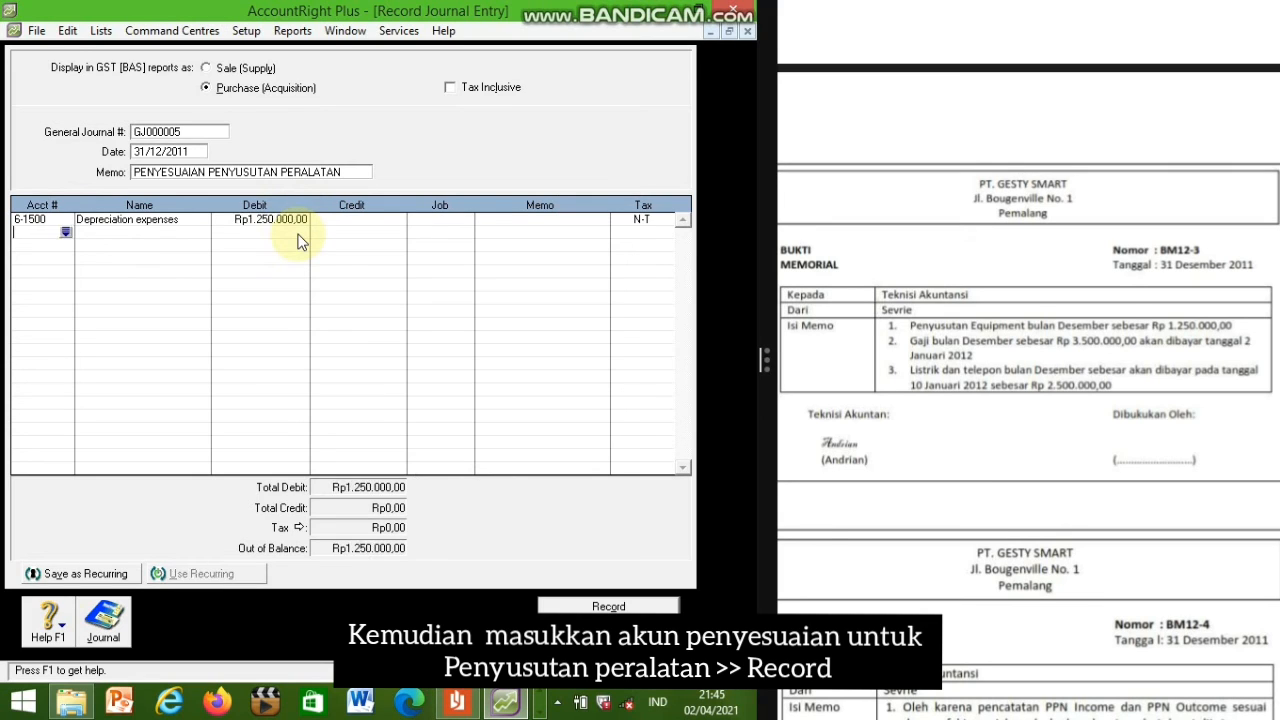
# Step: Add a line crediting account 1-2110 Equipment Accum Dep with 1.250.000 and record the journal entry
pyautogui.click(64, 234)
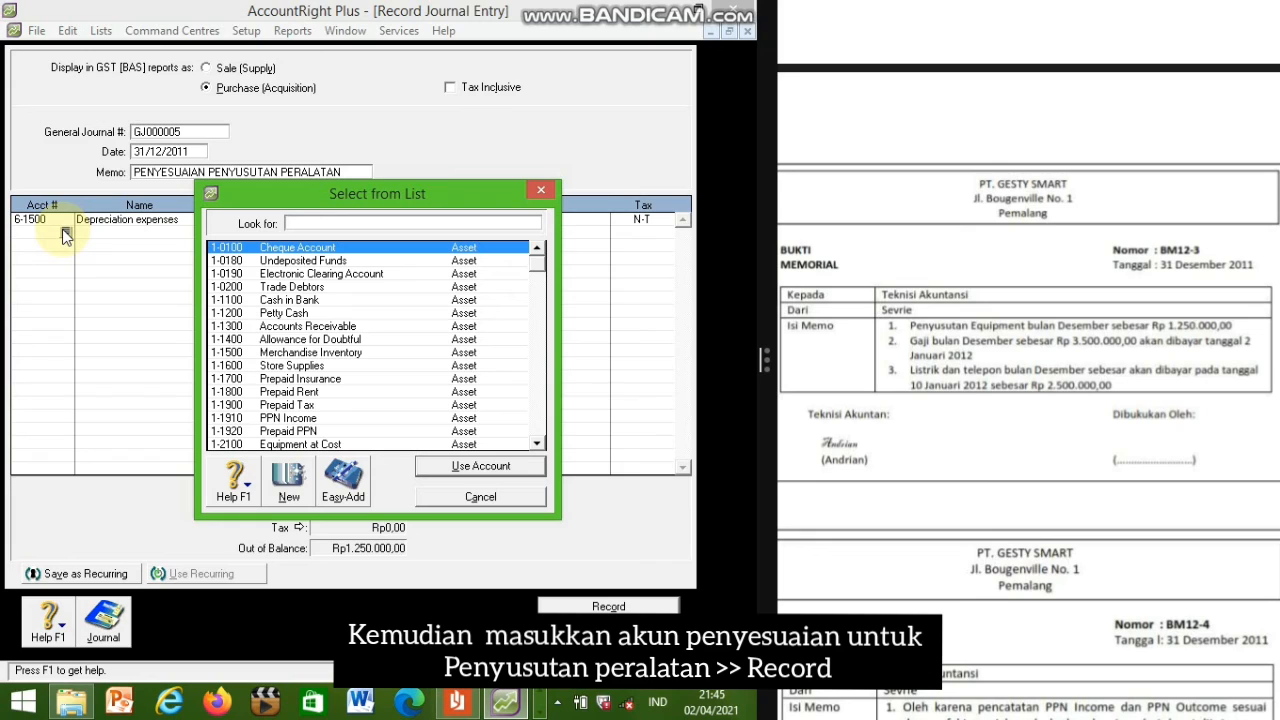
pyautogui.write('1-2')
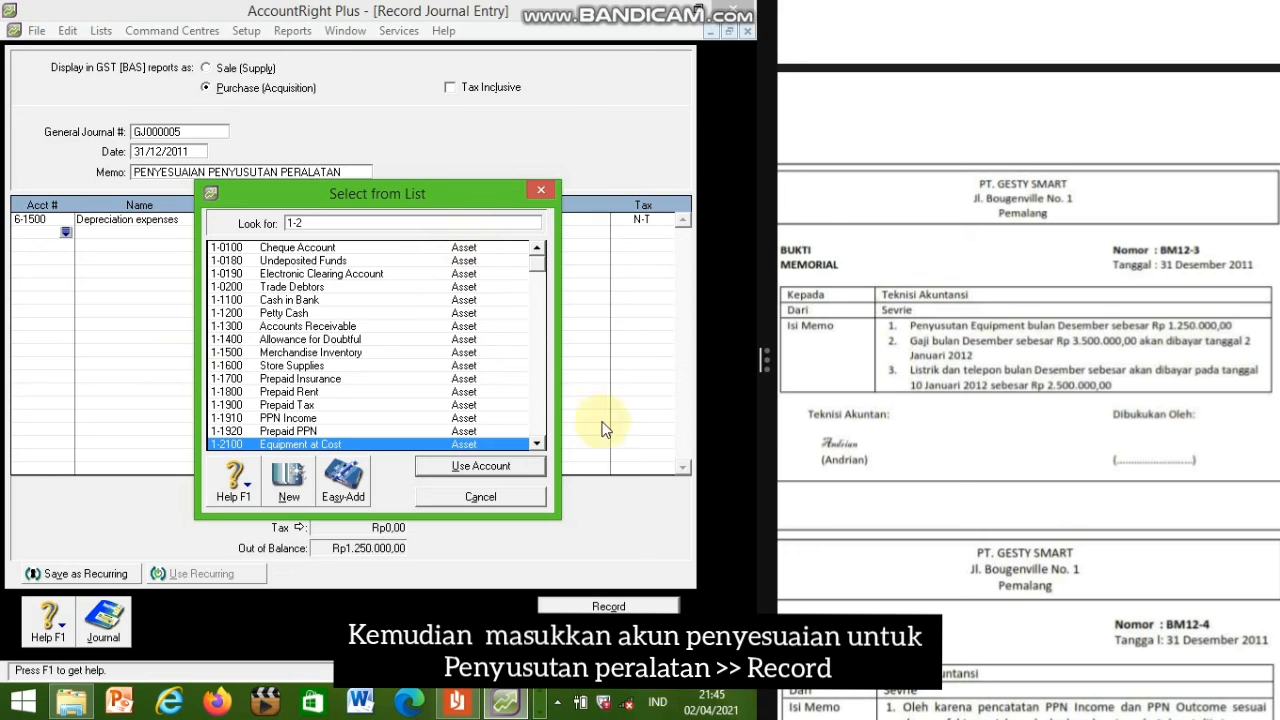
pyautogui.click(537, 443)
pyautogui.click(537, 443)
pyautogui.click(537, 443)
pyautogui.click(537, 443)
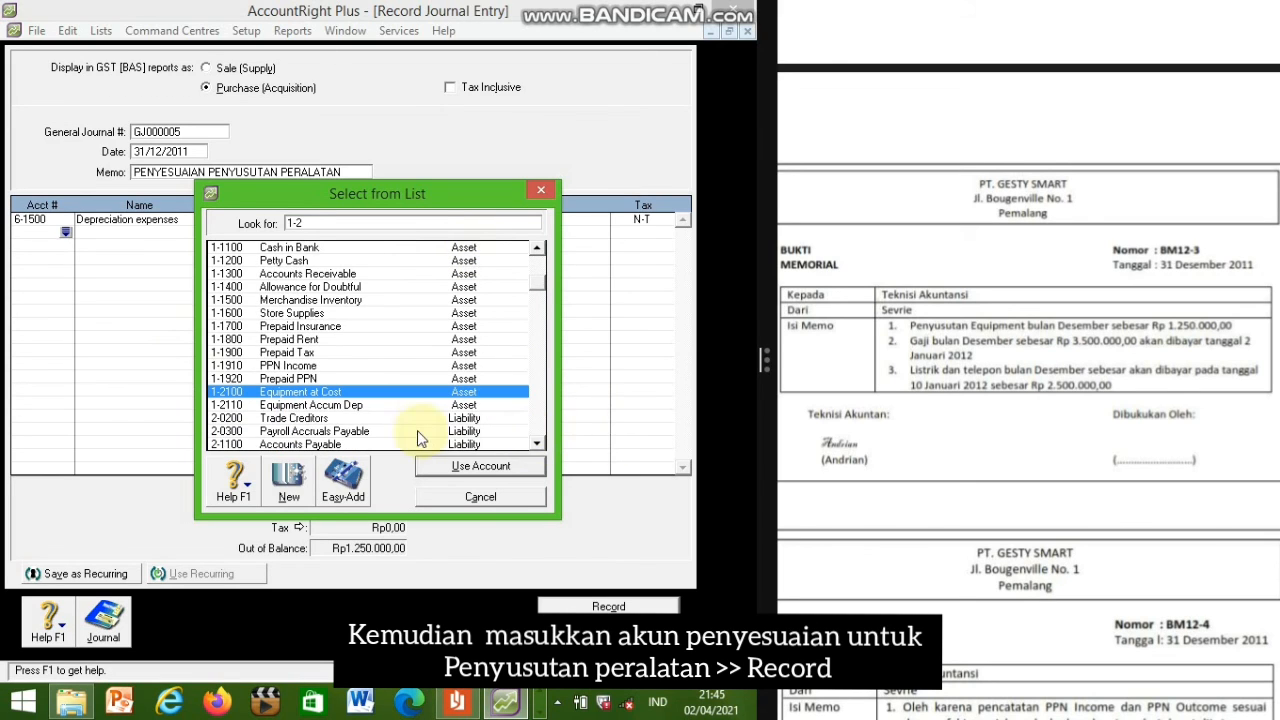
pyautogui.doubleClick(383, 404)
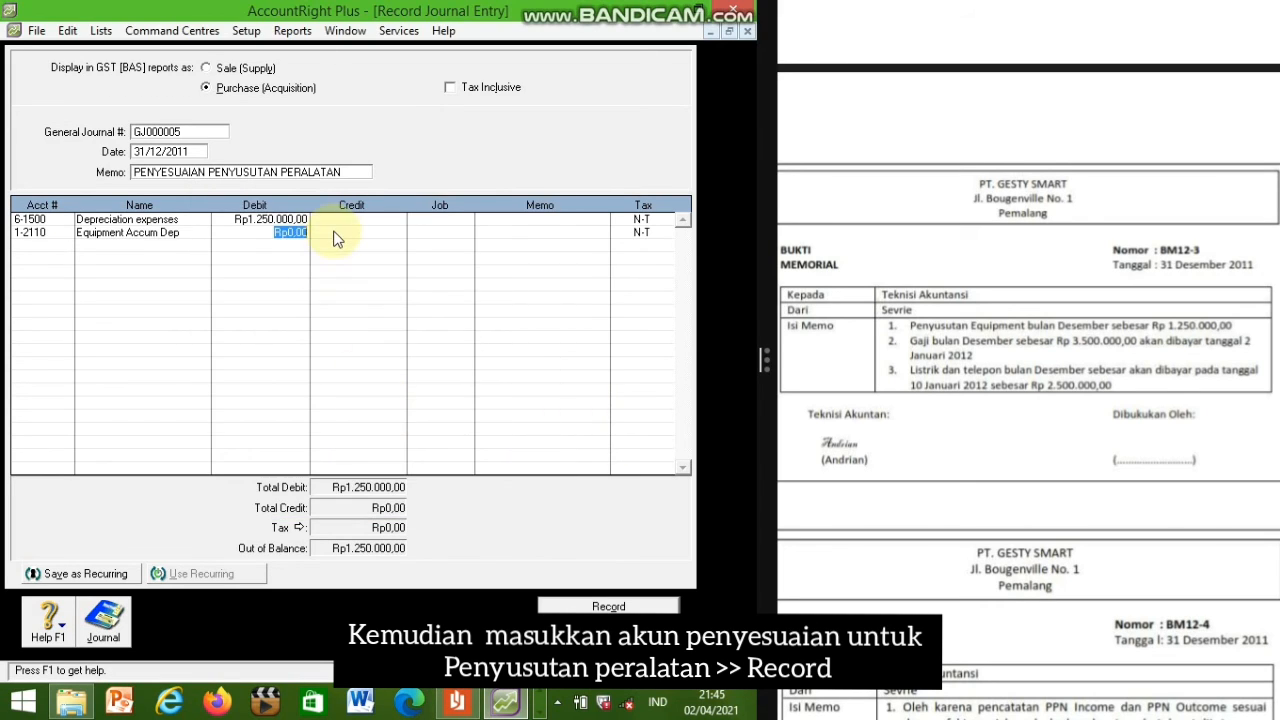
pyautogui.click(337, 236)
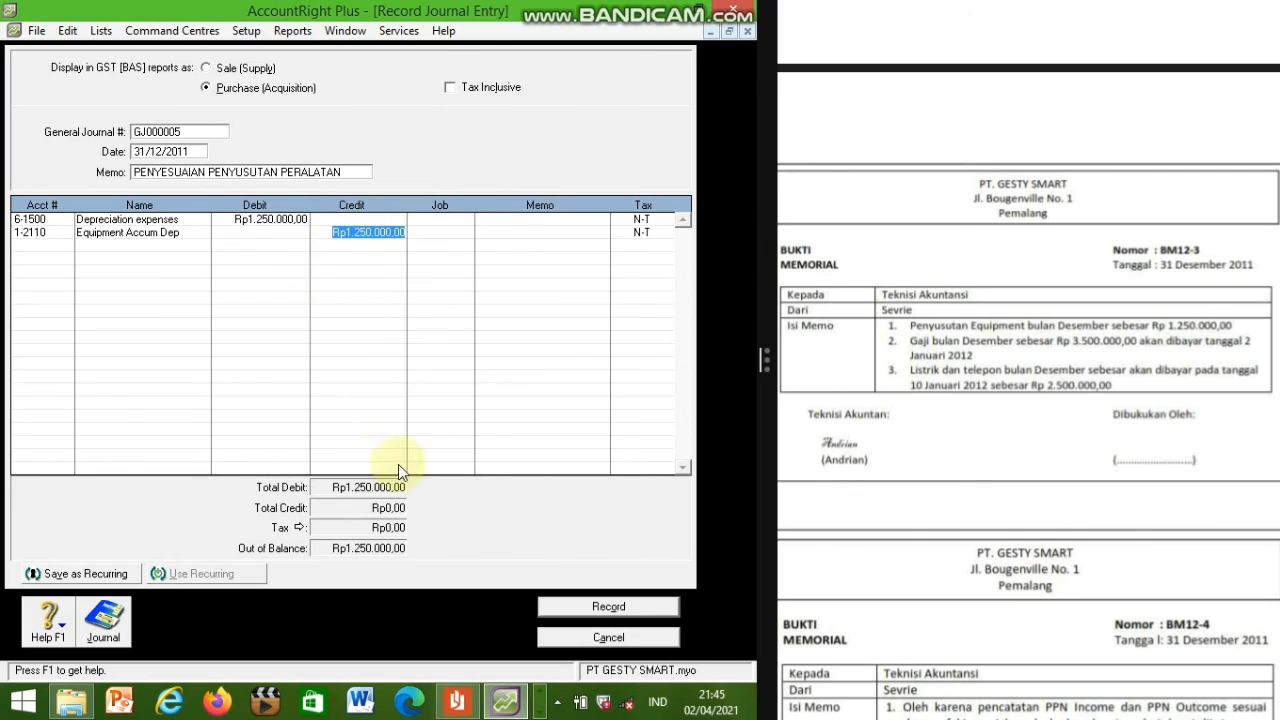
pyautogui.click(621, 606)
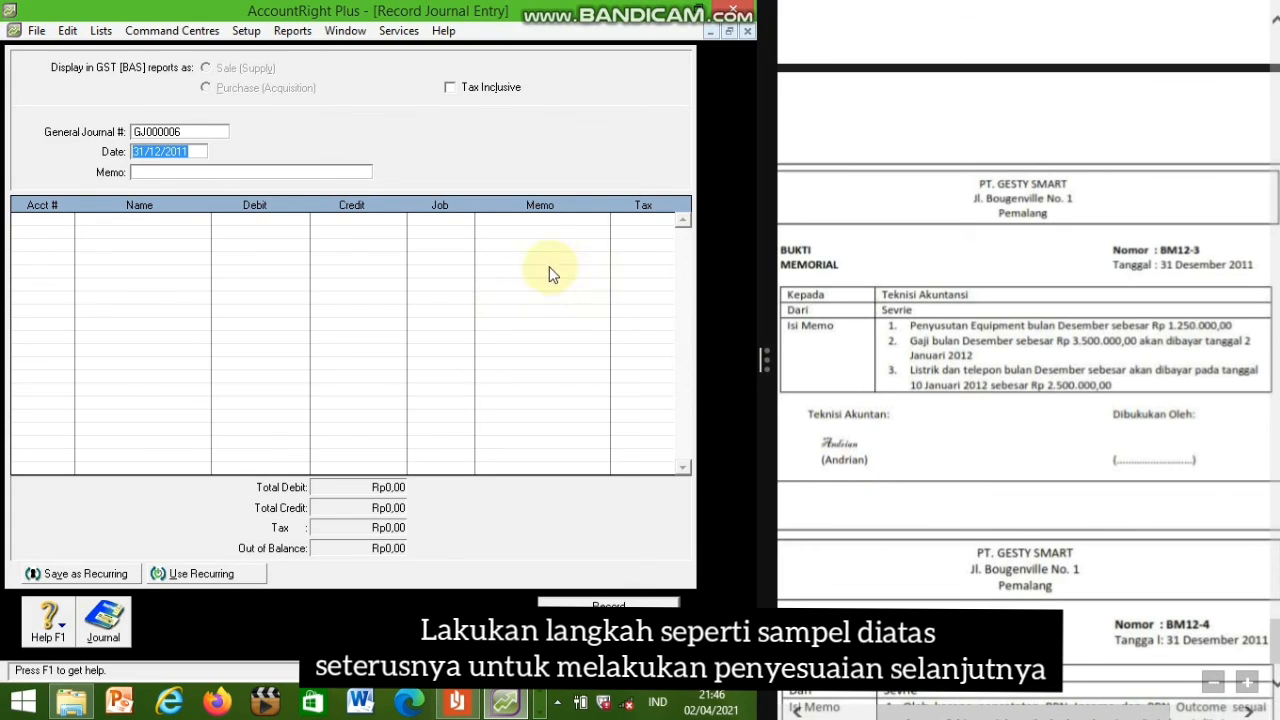
# Step: Read memos BM12-3 and BM12-4 in the source document for the remaining December adjustments
pyautogui.click(917, 340)
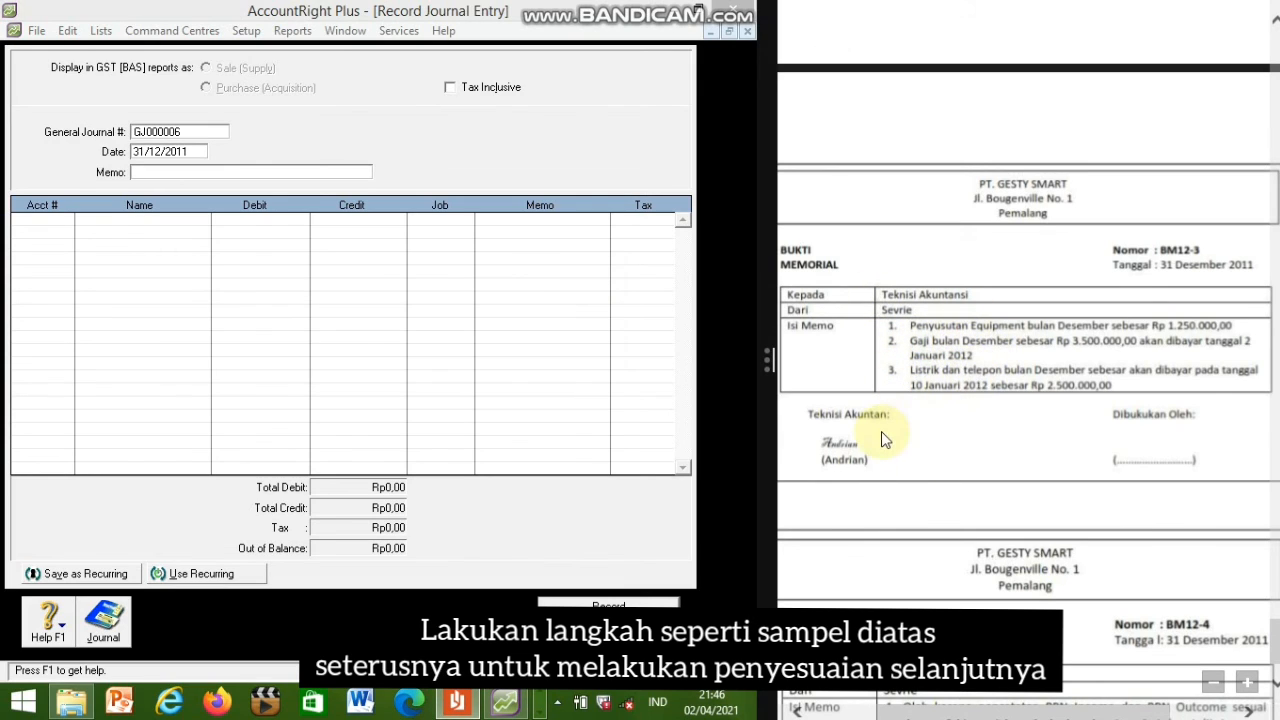
pyautogui.scroll(-2, 881, 431)
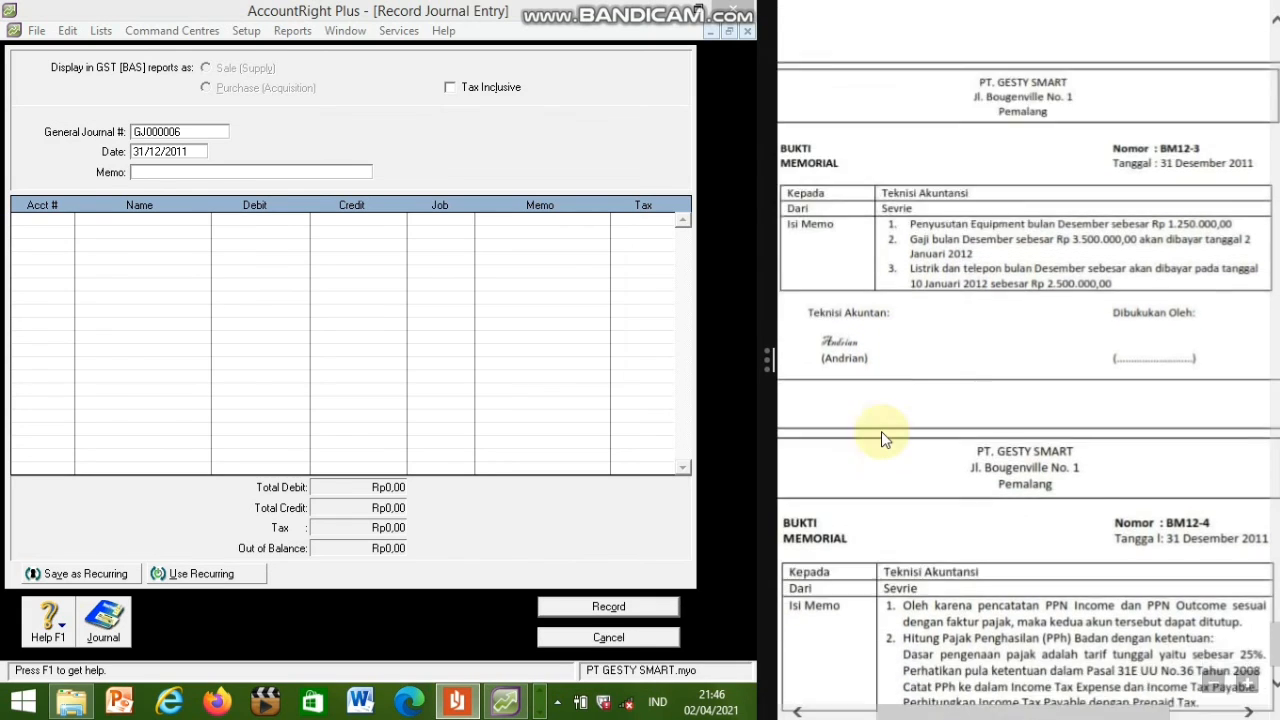
pyautogui.scroll(-4, 881, 437)
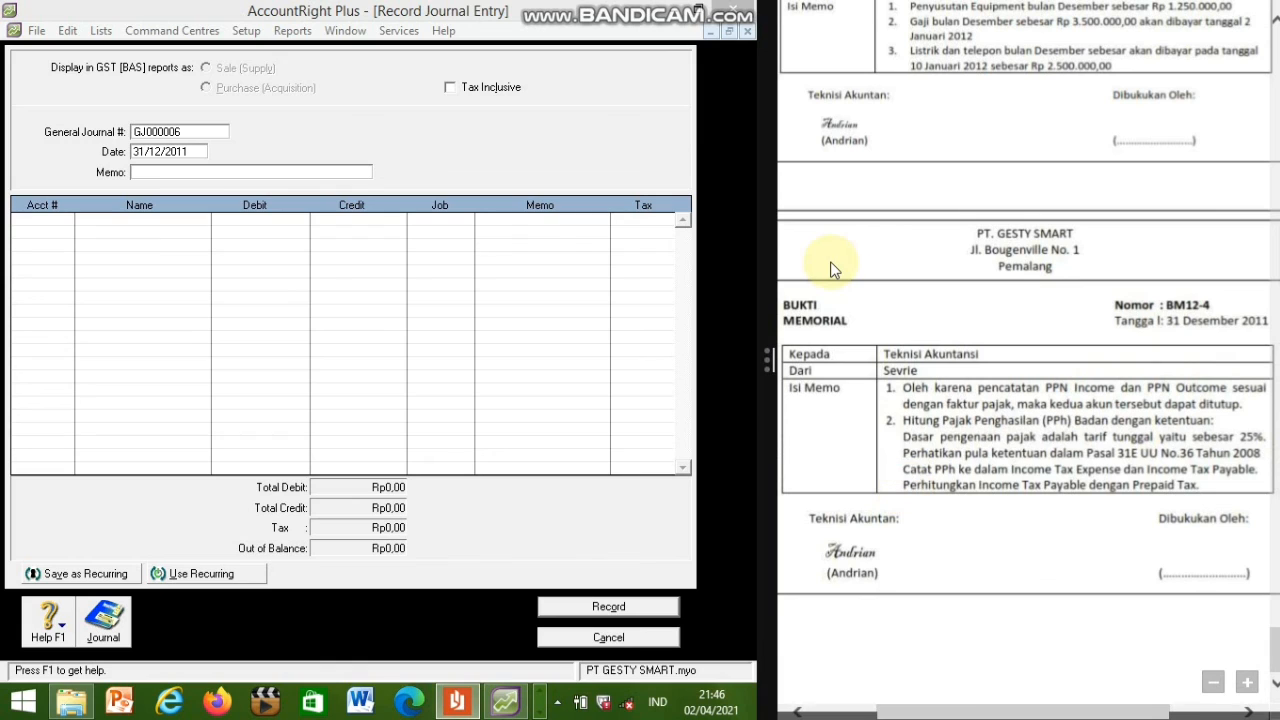
pyautogui.scroll(2, 830, 268)
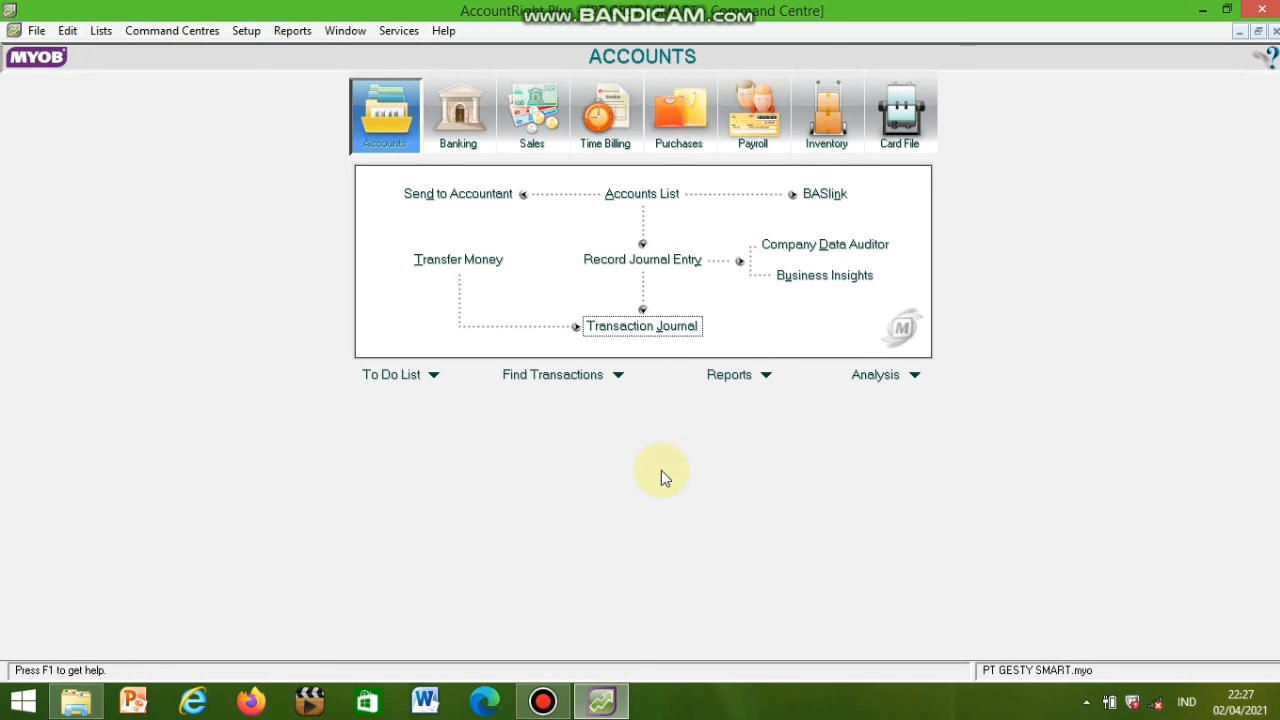
# Step: Open the transaction journal and review transactions of all types dated 01/12/2011 to 31/12/2011 through to the last adjusting entry
pyautogui.click(652, 333)
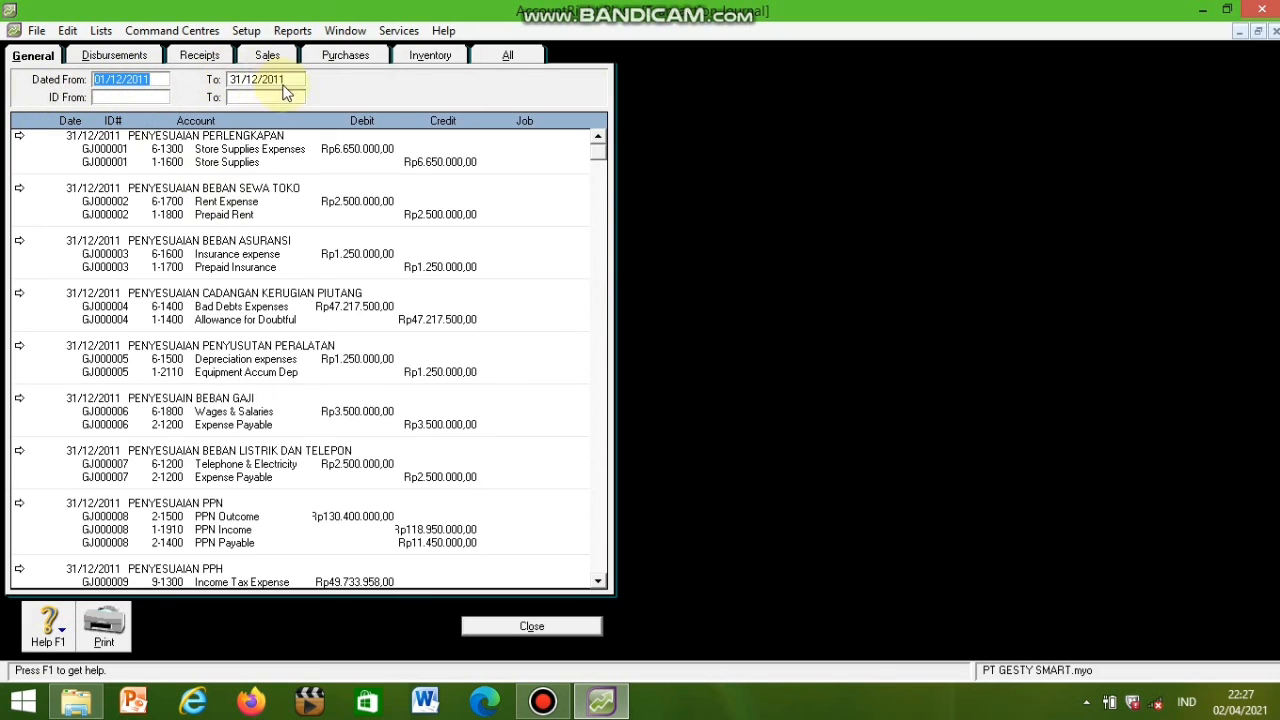
pyautogui.click(490, 57)
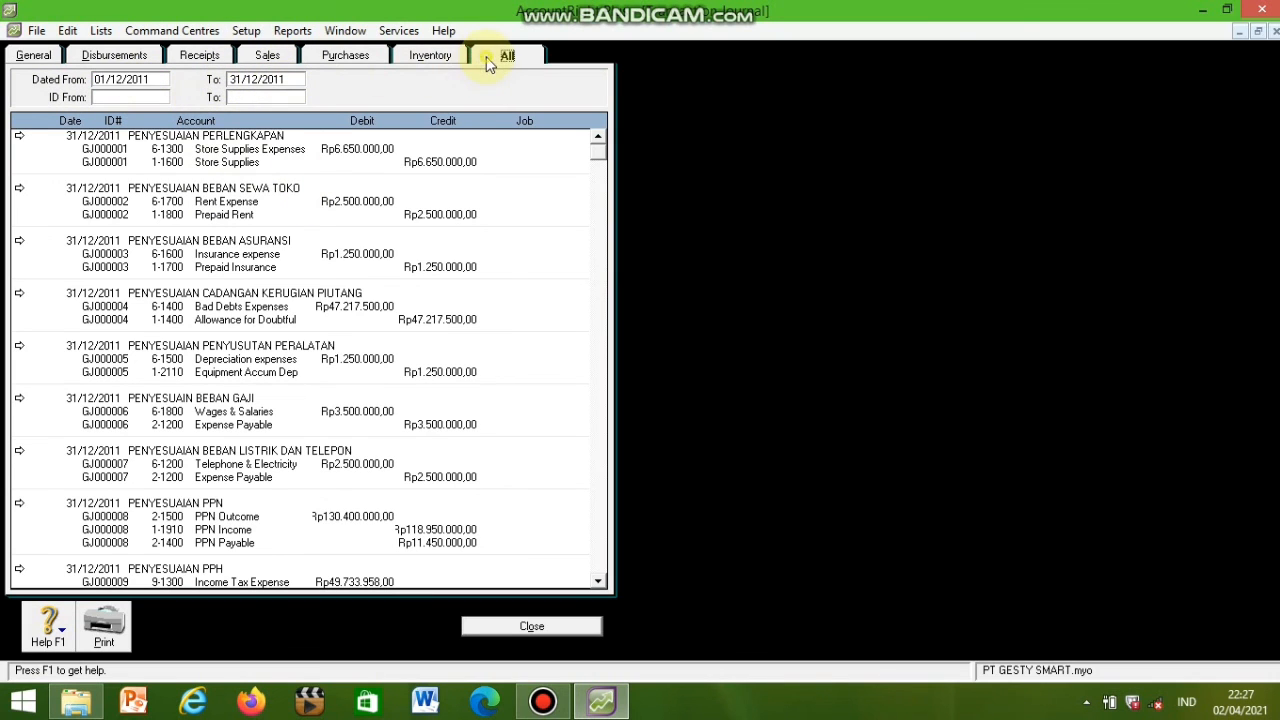
pyautogui.click(598, 581)
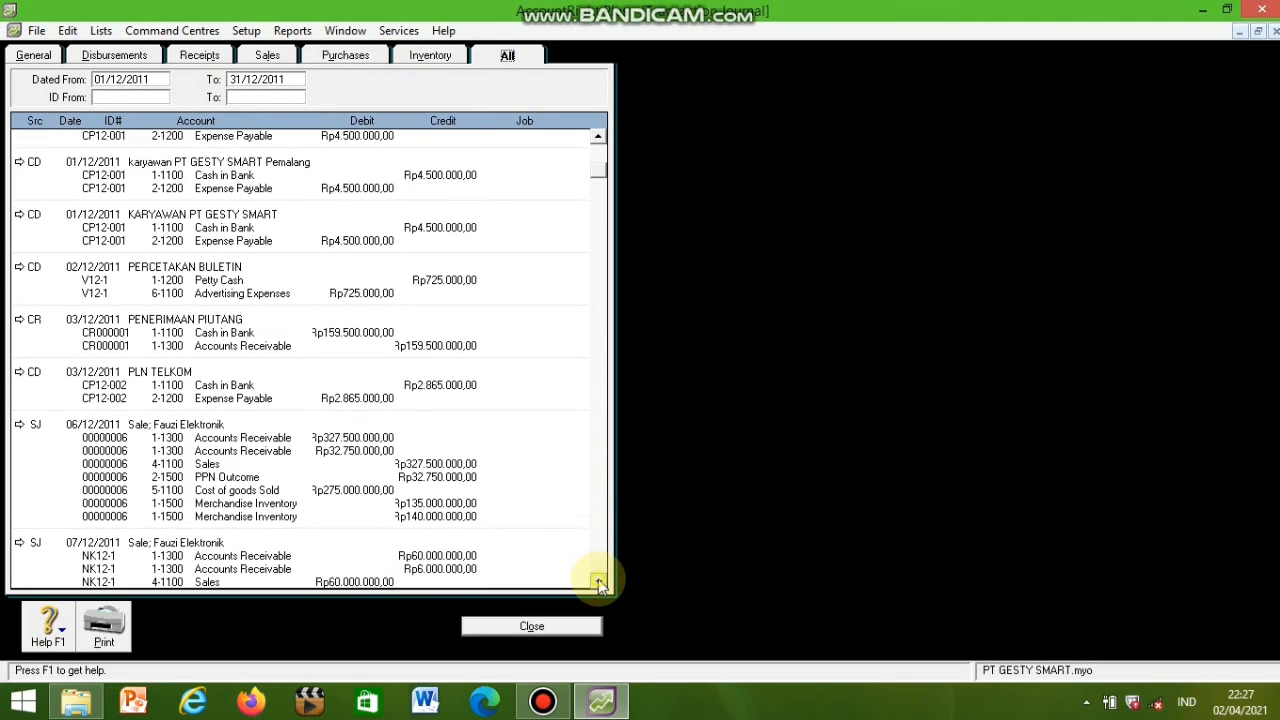
pyautogui.moveTo(598, 581); pyautogui.dragTo(598, 579)
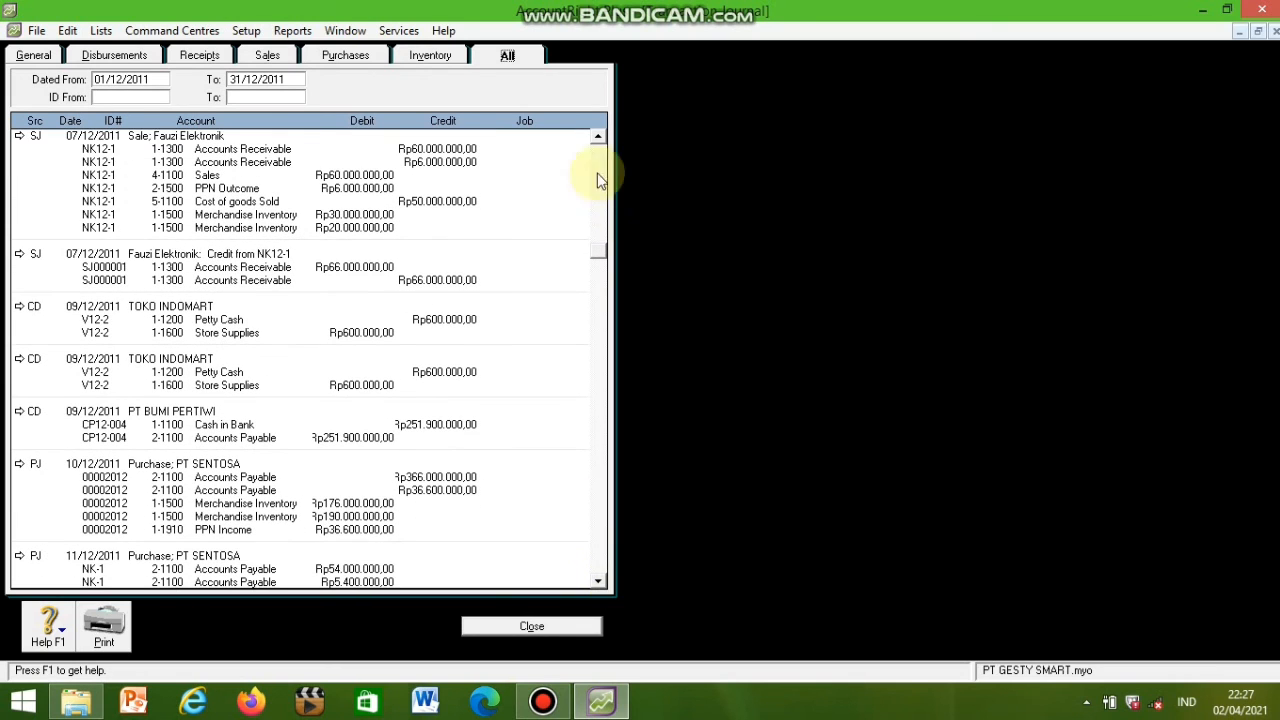
pyautogui.moveTo(595, 255); pyautogui.dragTo(600, 571)
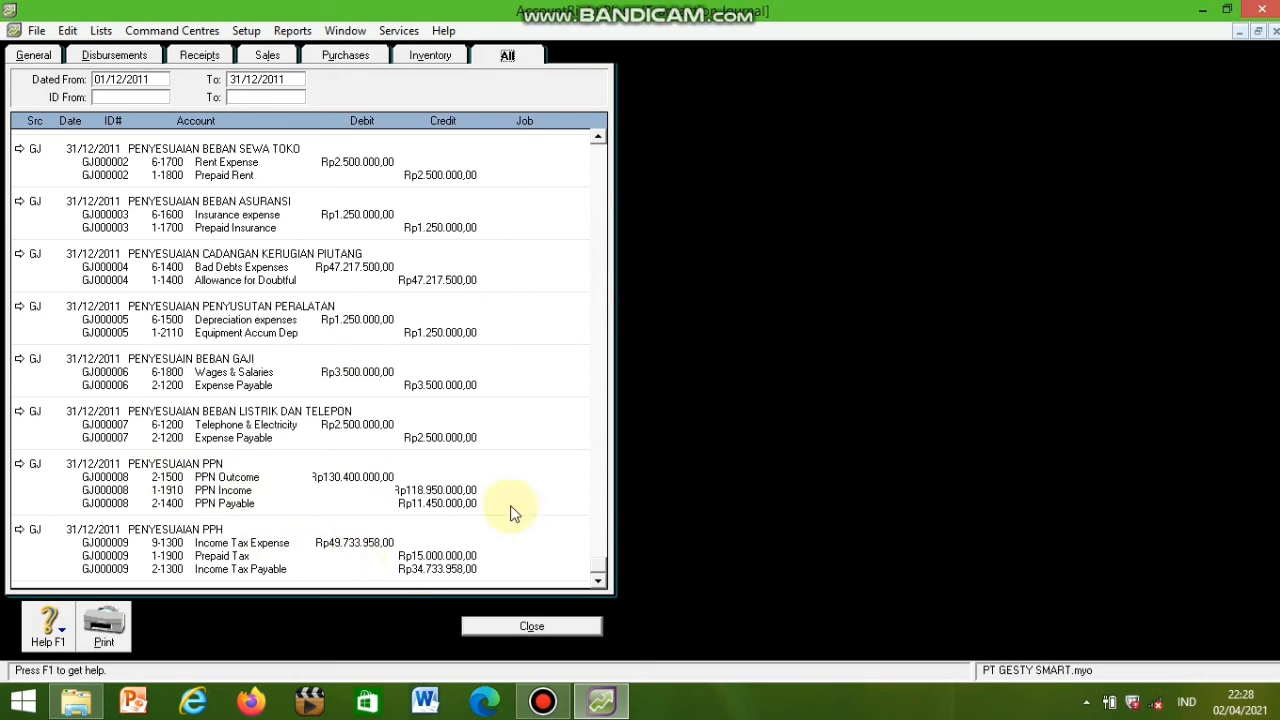
# Step: Go back through the journal from the adjusting entries to the 13 December 2011 sale, checking the transactions, and close the journal
pyautogui.click(597, 137)
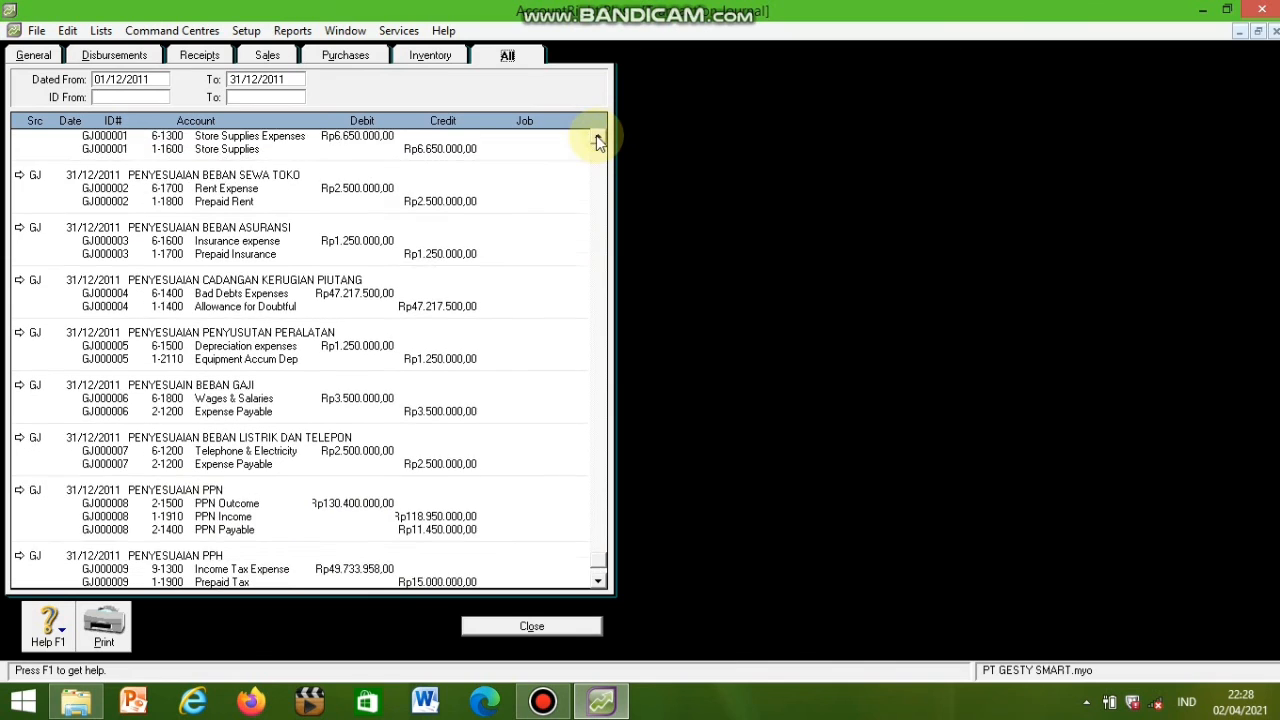
pyautogui.moveTo(597, 137); pyautogui.dragTo(596, 135)
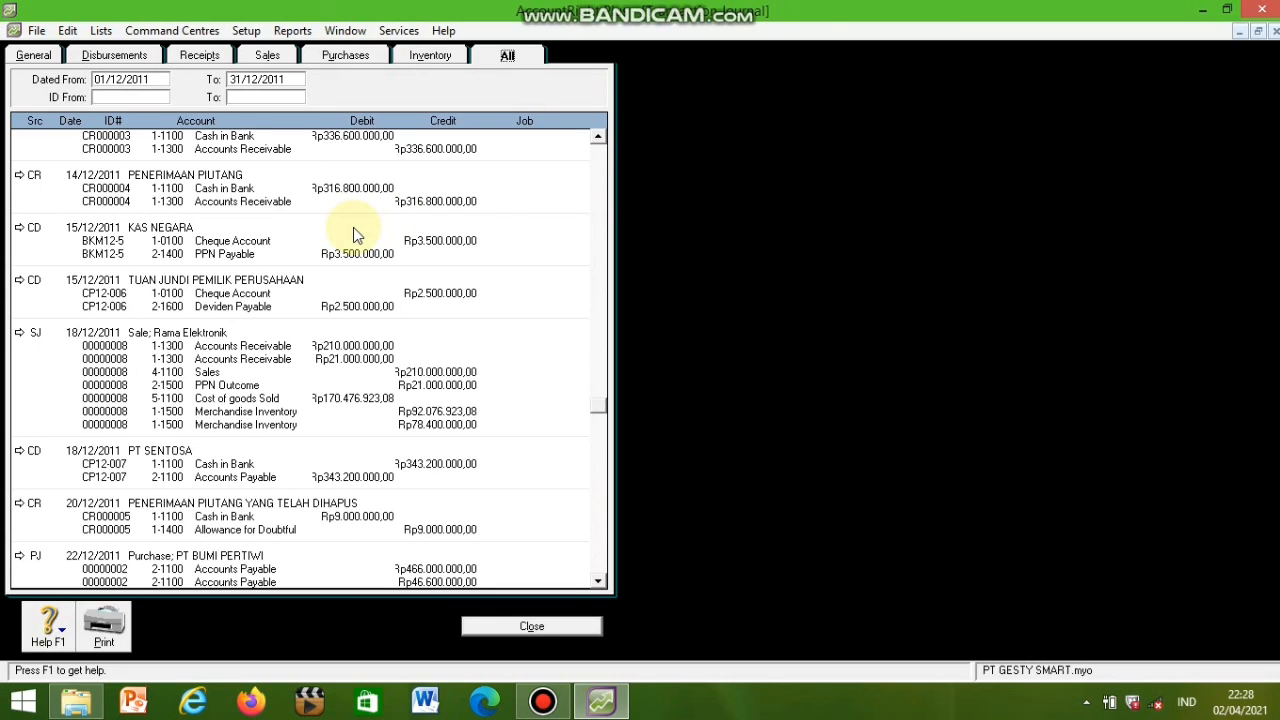
pyautogui.click(600, 140)
pyautogui.click(600, 140)
pyautogui.click(600, 140)
pyautogui.click(600, 140)
pyautogui.click(600, 140)
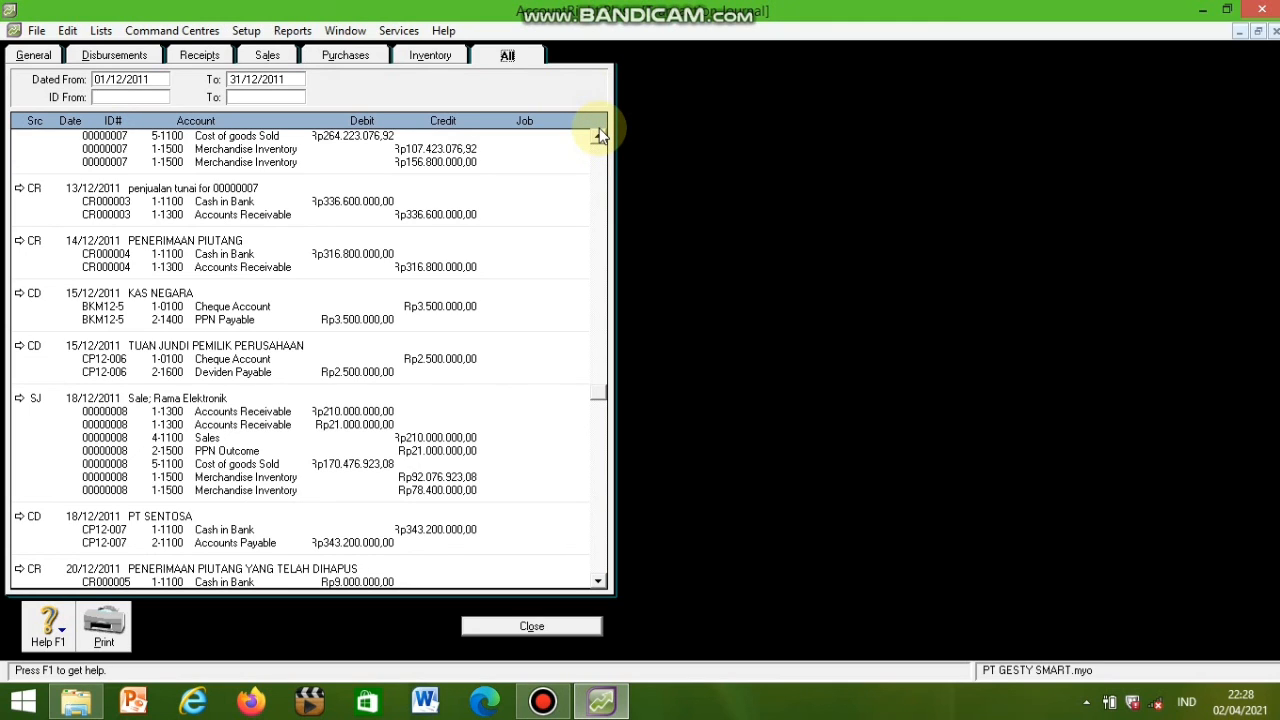
pyautogui.click(600, 136)
pyautogui.click(600, 136)
pyautogui.click(600, 136)
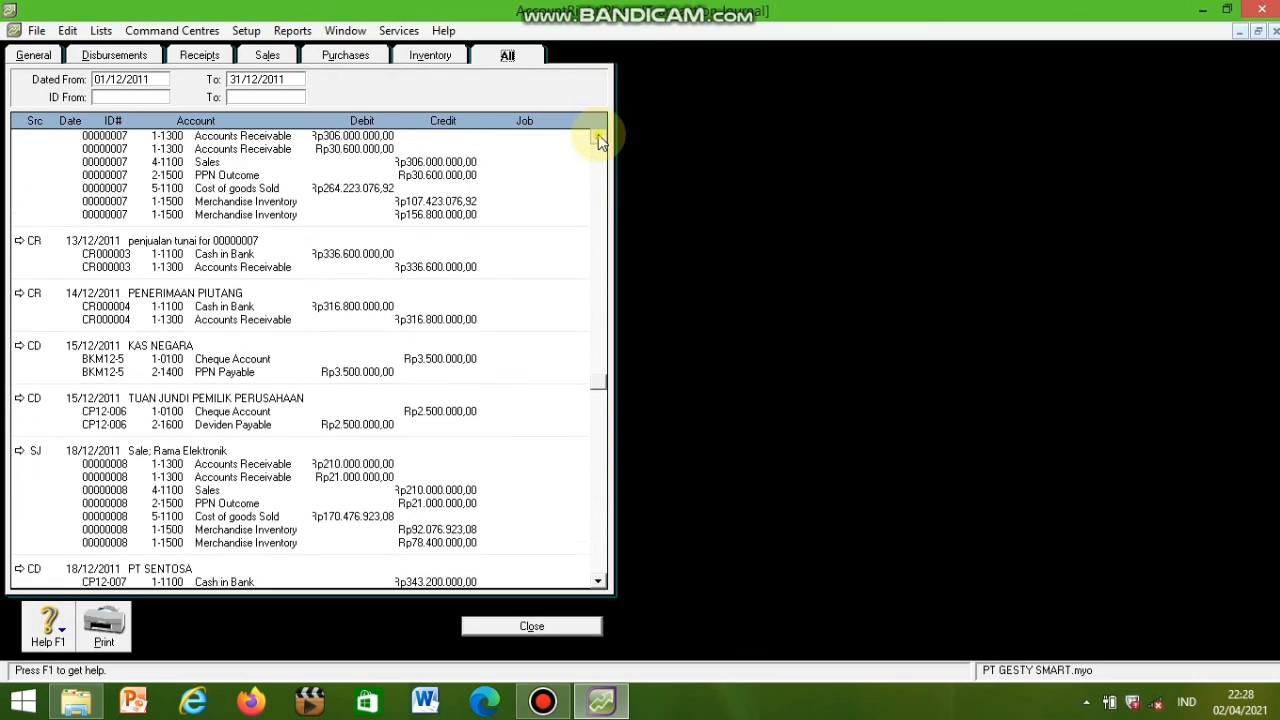
pyautogui.click(600, 140)
pyautogui.click(600, 140)
pyautogui.click(600, 140)
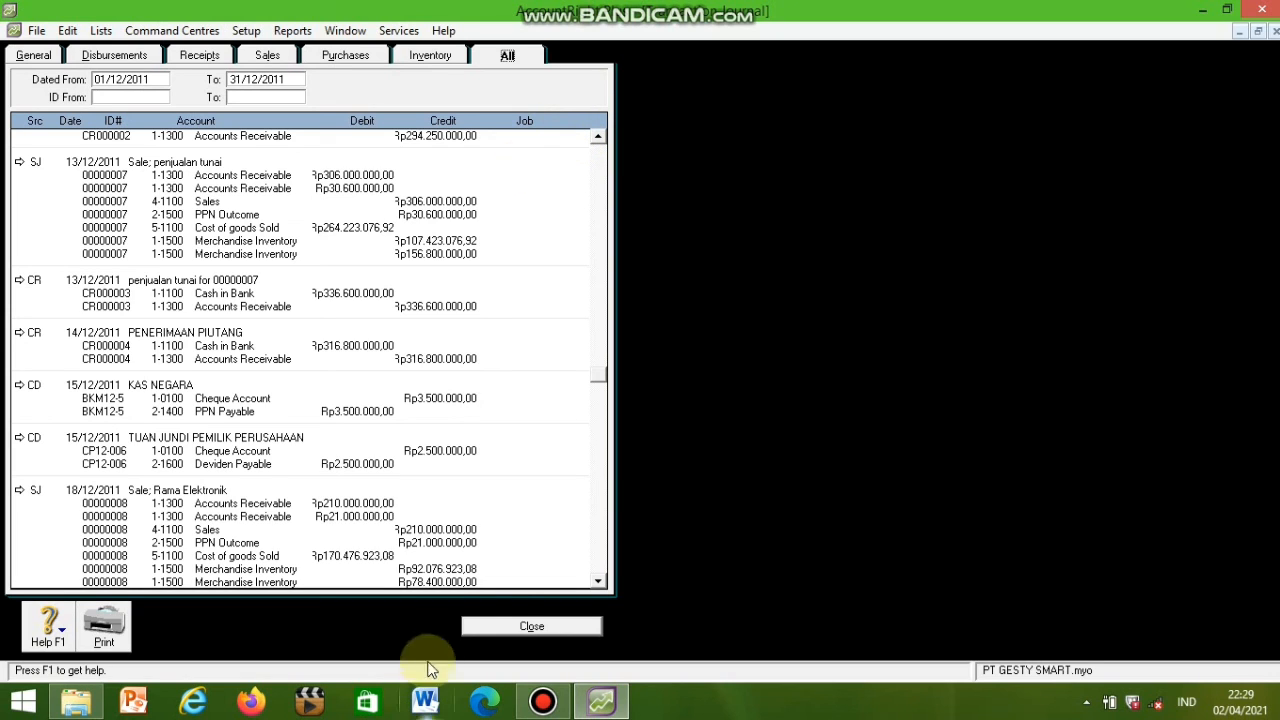
pyautogui.click(530, 626)
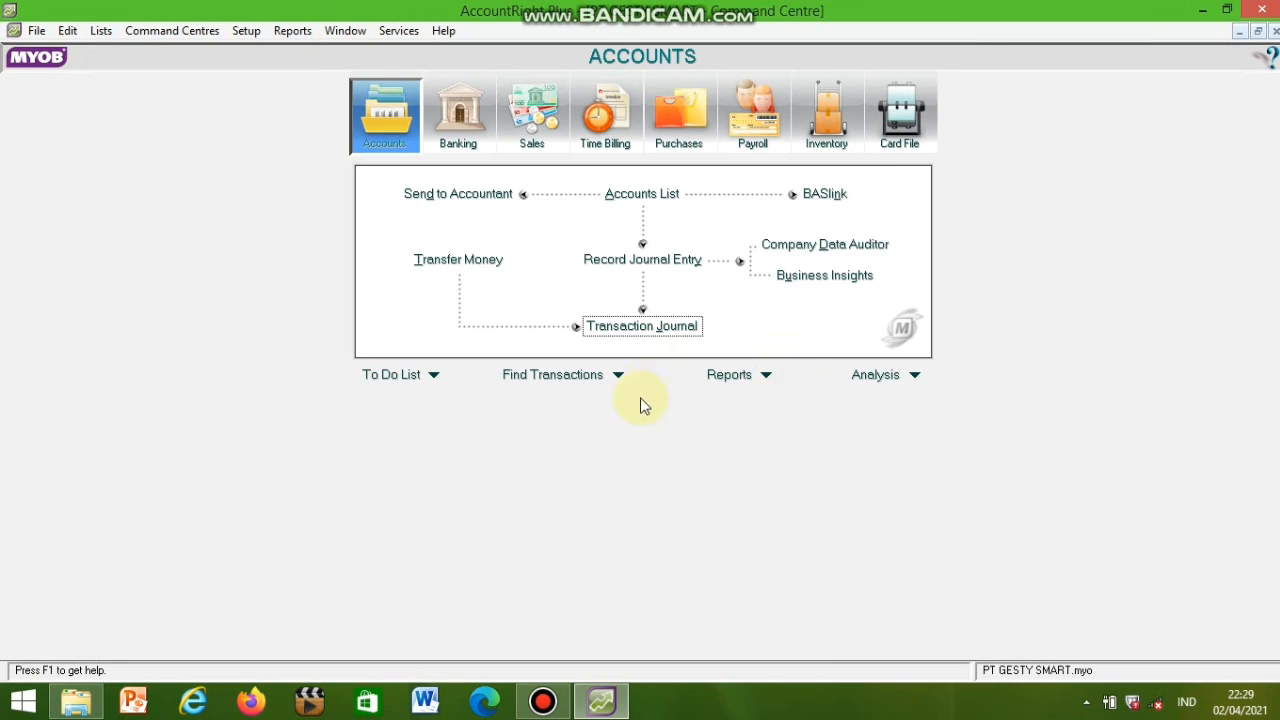